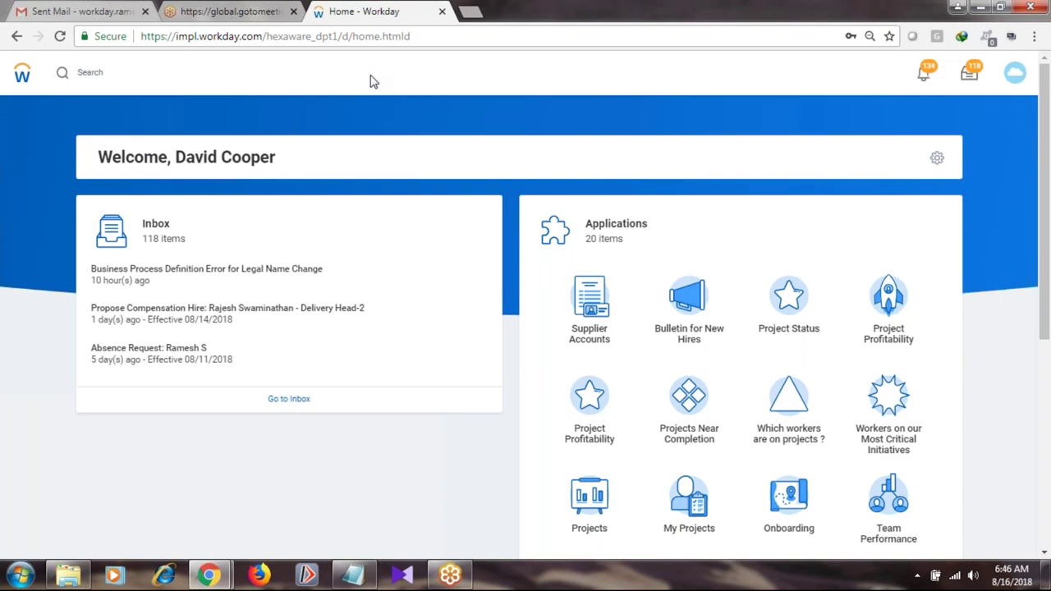
# - Search for "create integration system" and open the Create Integration System task
pyautogui.click(239, 69)
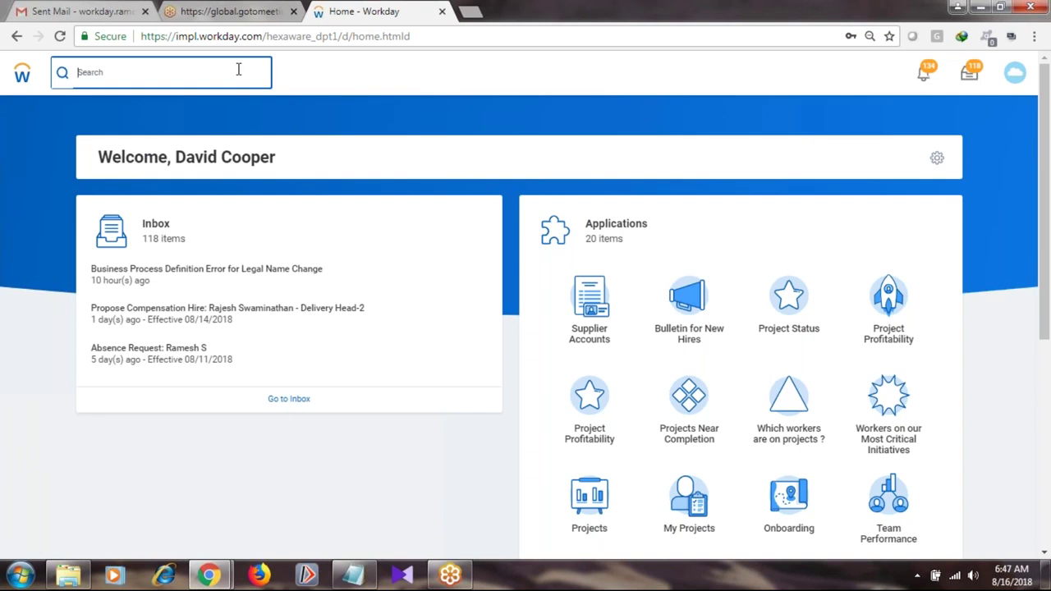
pyautogui.write('(')
pyautogui.press('BackSpace')
pyautogui.write('d')
pyautogui.write('reae')
pyautogui.write('te')
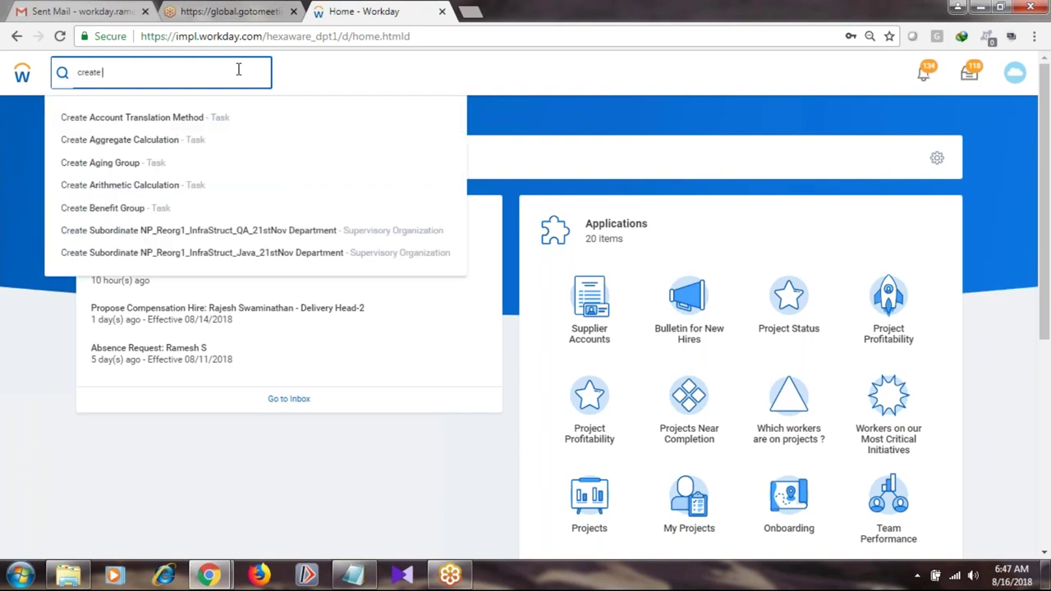
pyautogui.write(' integration system')
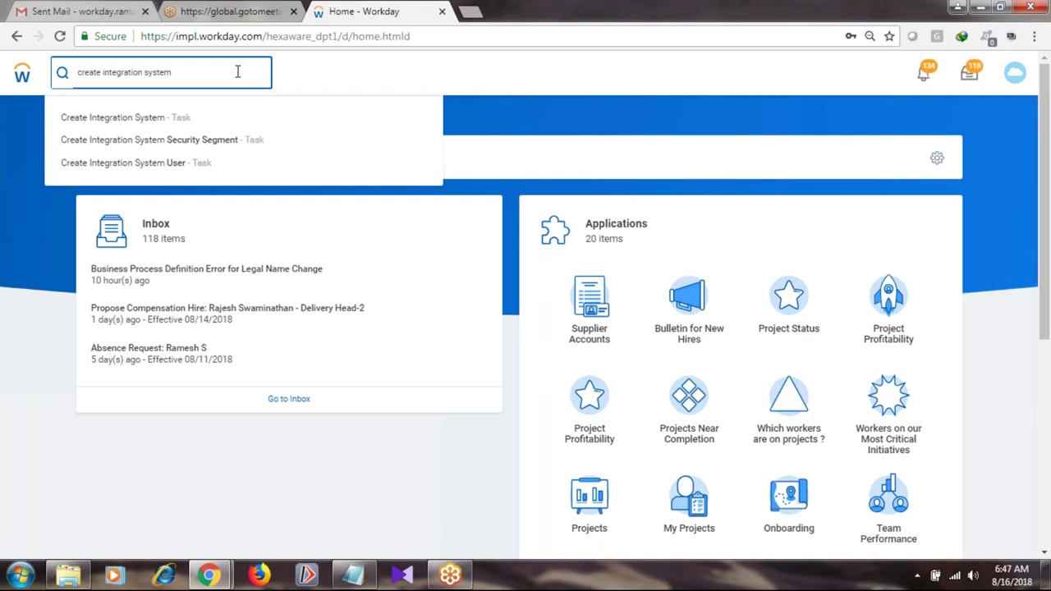
pyautogui.click(135, 124)
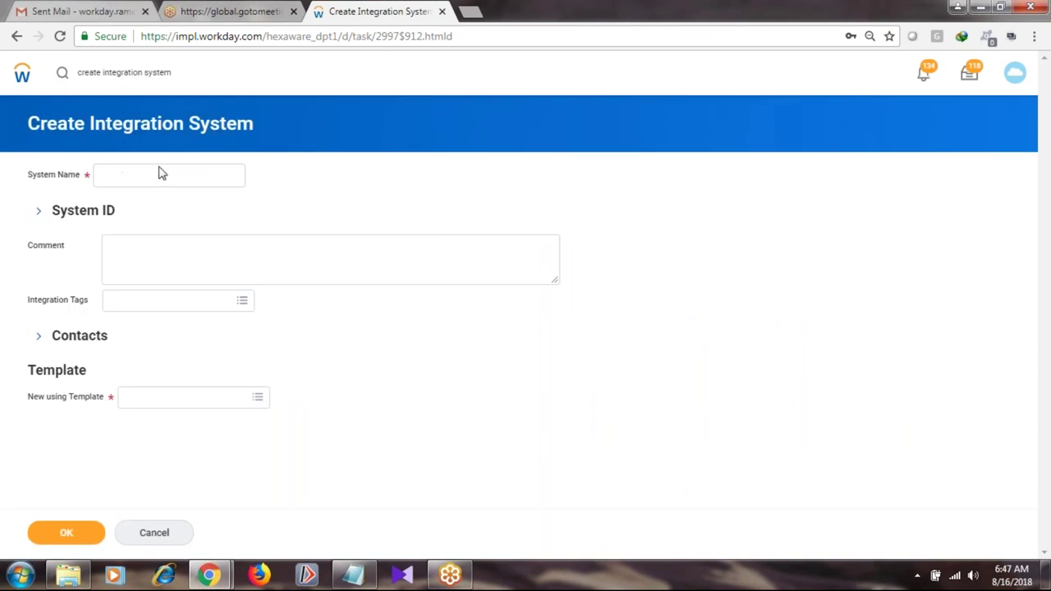
# - Enter Rd16_Core_Connecter_Worker as the system name of the new integration system
pyautogui.click(110, 174)
pyautogui.write('Rd')
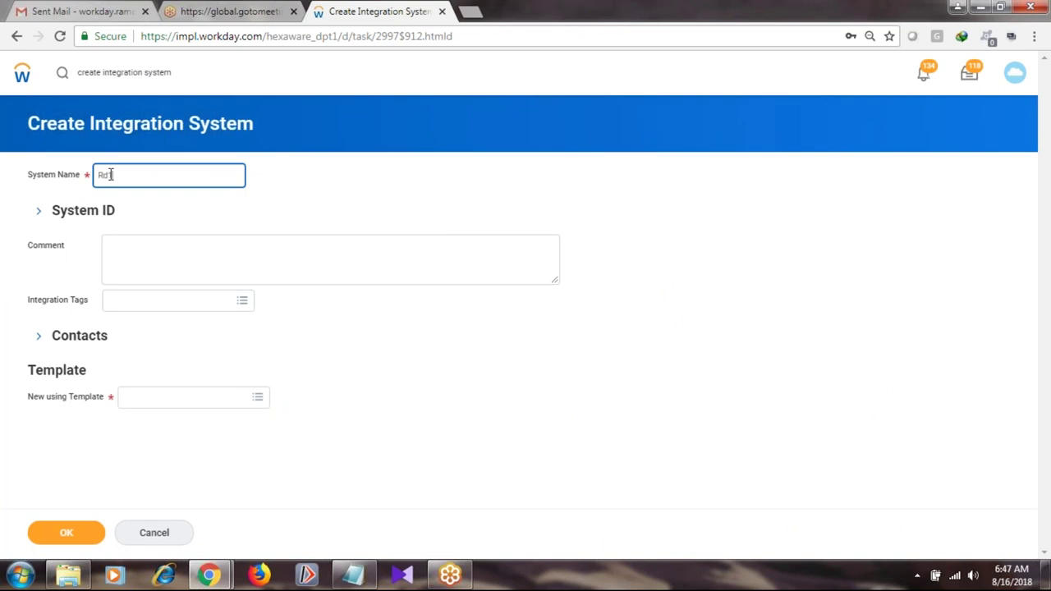
pyautogui.write('6_Core')
pyautogui.click(111, 176)
pyautogui.write('Conn1')
pyautogui.press('BackSpace')
pyautogui.press('BackSpace')
pyautogui.press('BackSpace')
pyautogui.press('BackSpace')
pyautogui.write('_Connecter_Worker')
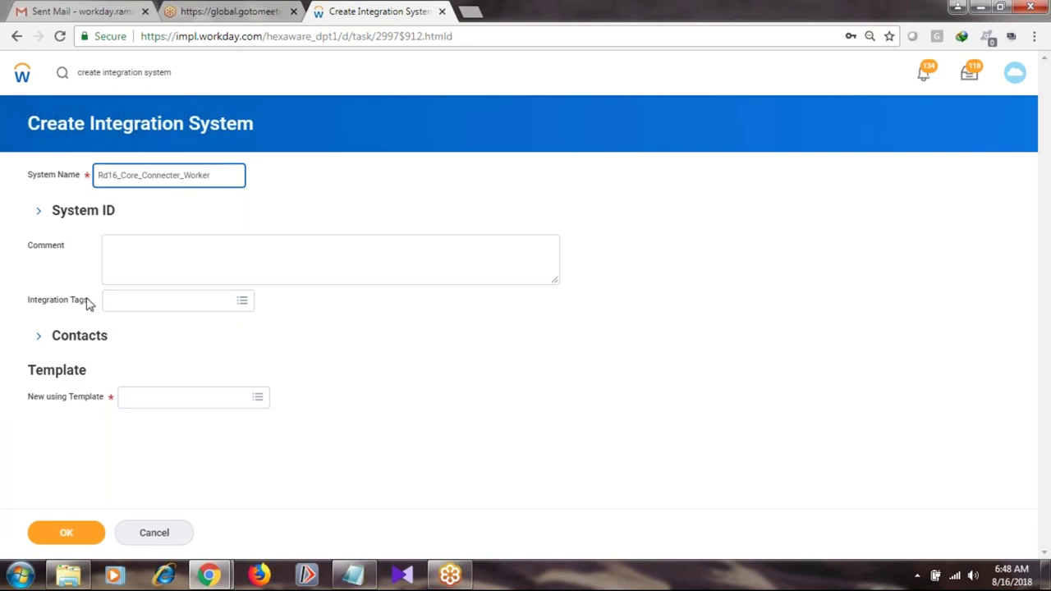
# - Assign the HCM integration tag to the new integration system
pyautogui.click(243, 309)
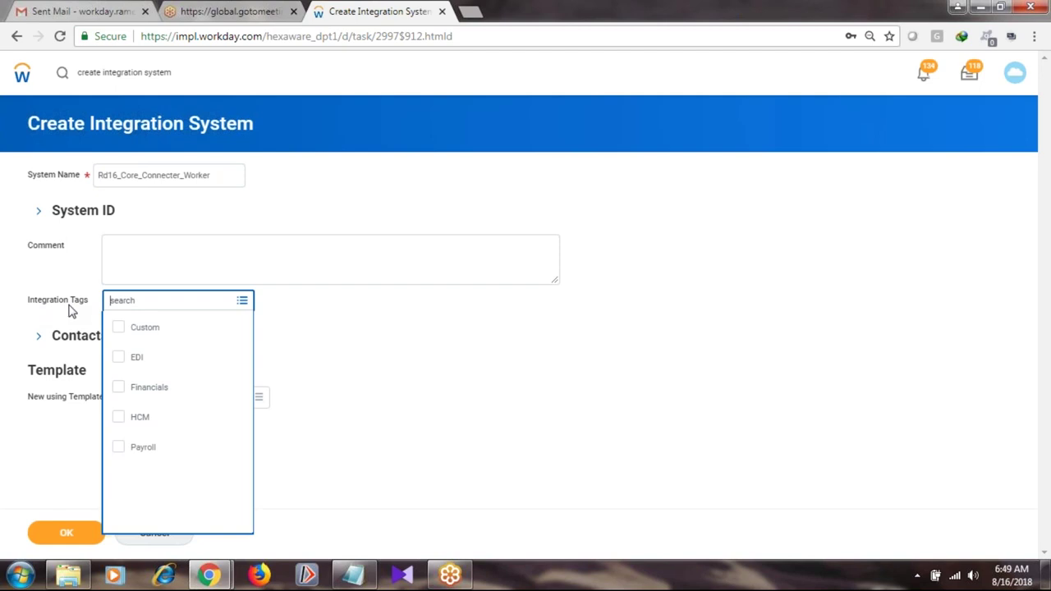
pyautogui.click(118, 426)
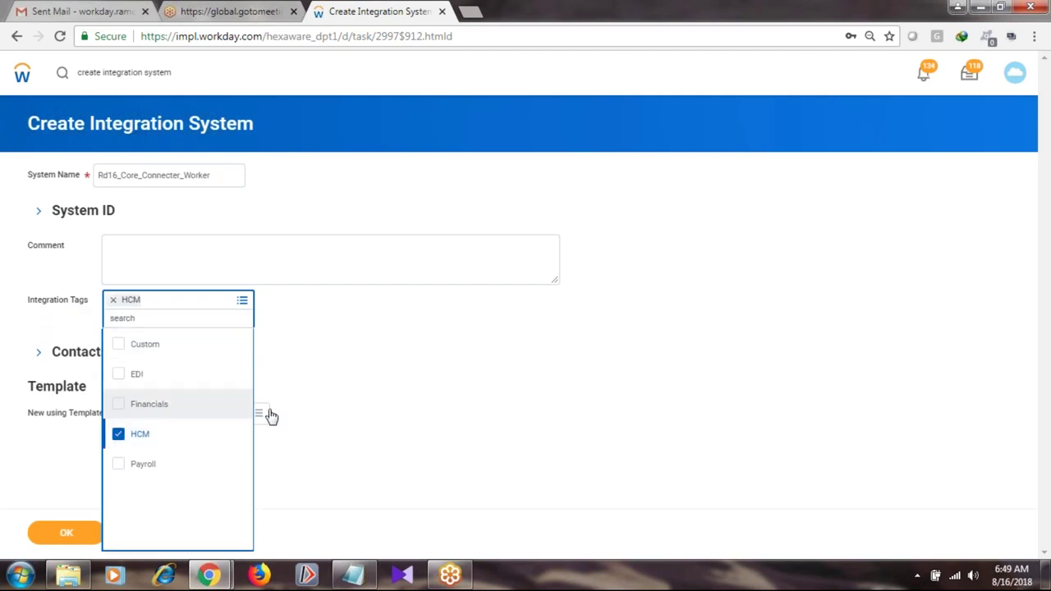
pyautogui.click(413, 411)
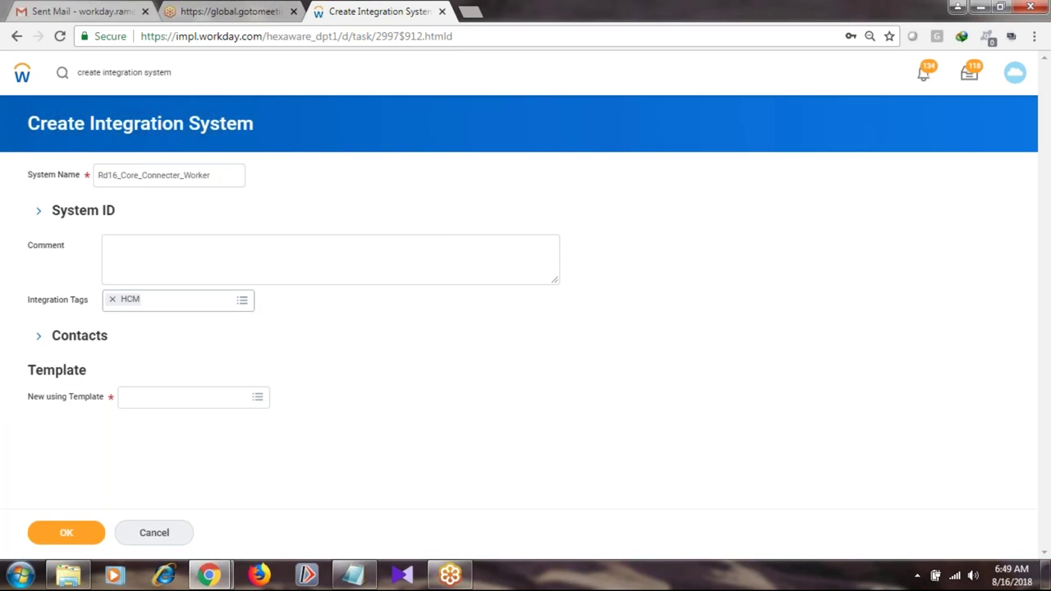
pyautogui.click(218, 178)
pyautogui.moveTo(218, 177); pyautogui.dragTo(97, 176)
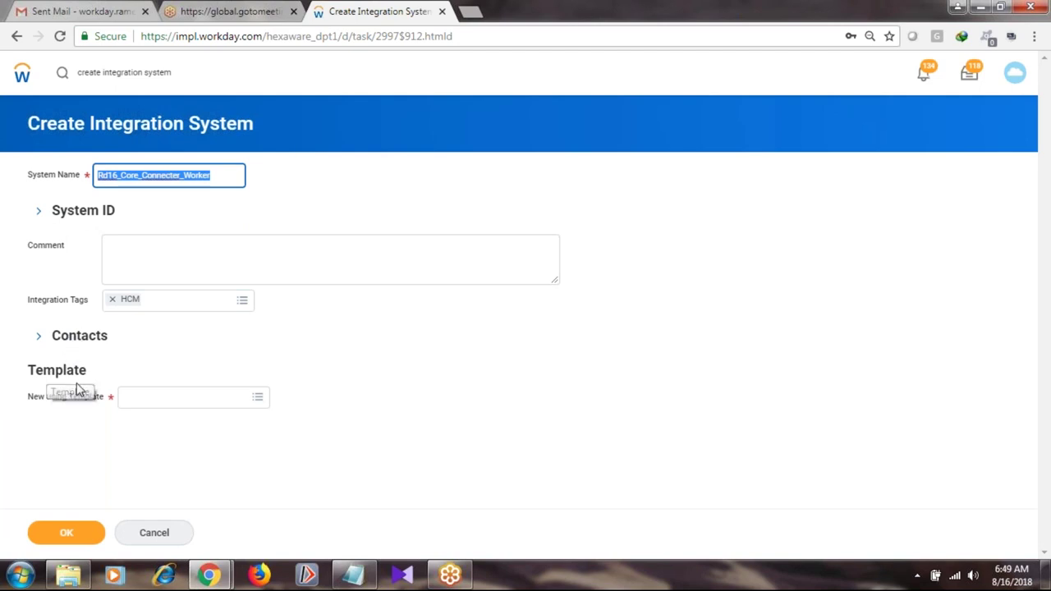
# - Examine the integration template categories and the templates offered under Cloud Connect for Third Party Payroll
pyautogui.click(233, 398)
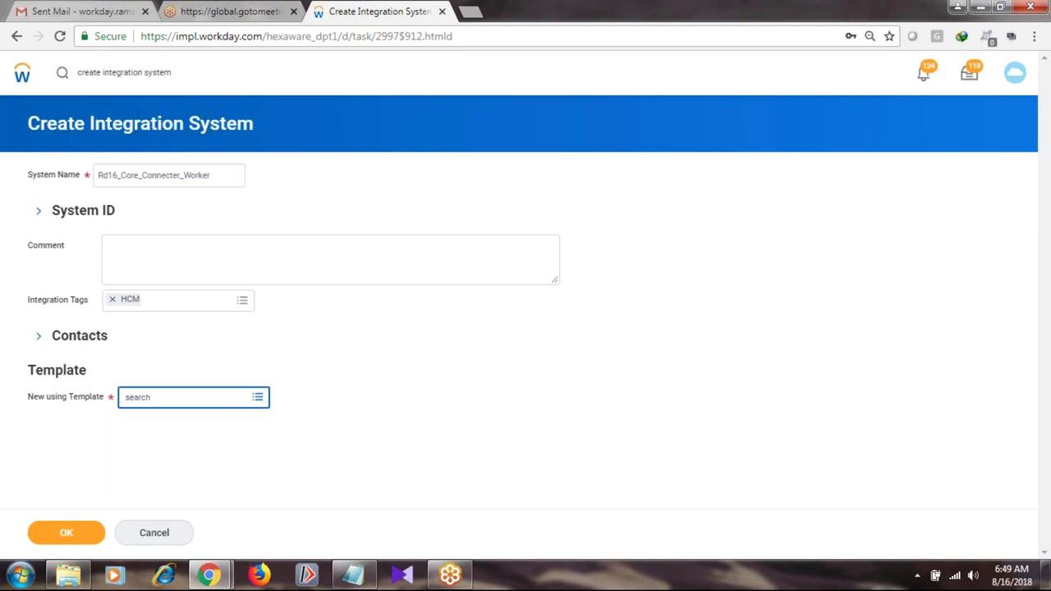
pyautogui.click(233, 399)
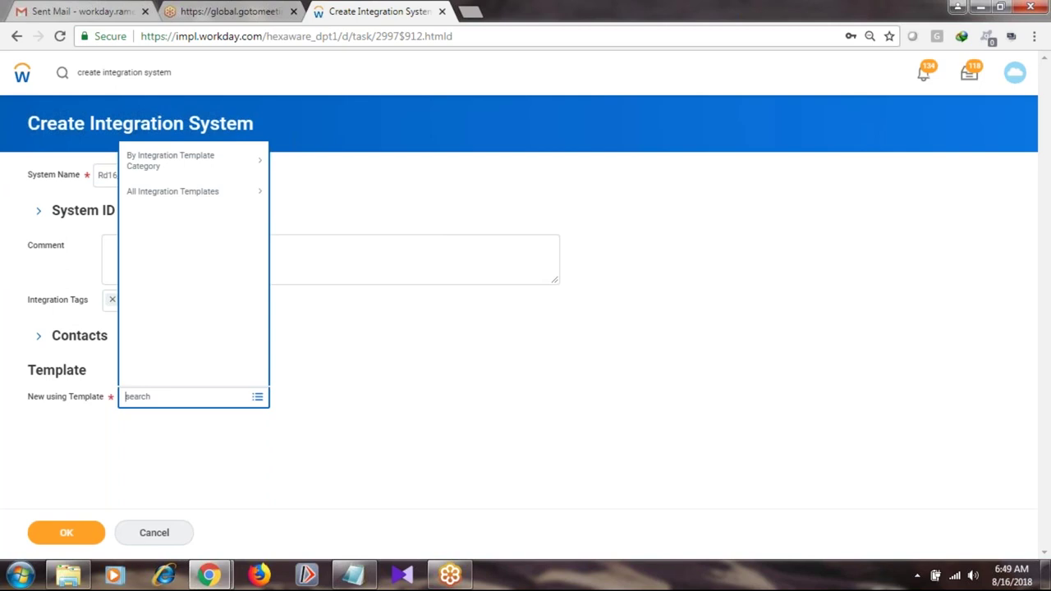
pyautogui.click(224, 165)
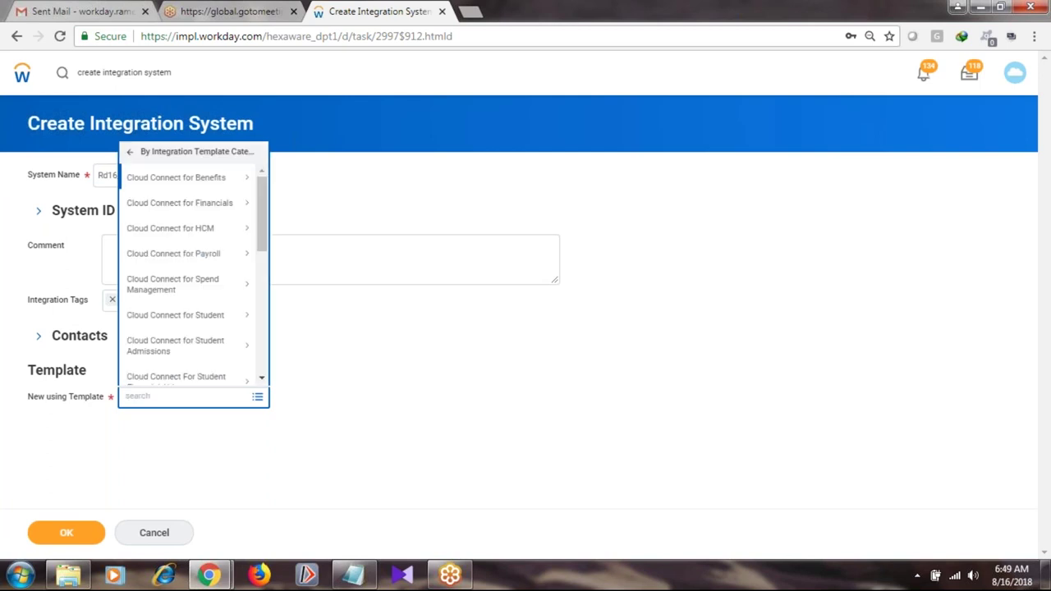
pyautogui.moveTo(260, 225); pyautogui.dragTo(260, 266)
pyautogui.scroll(-4, 258, 277)
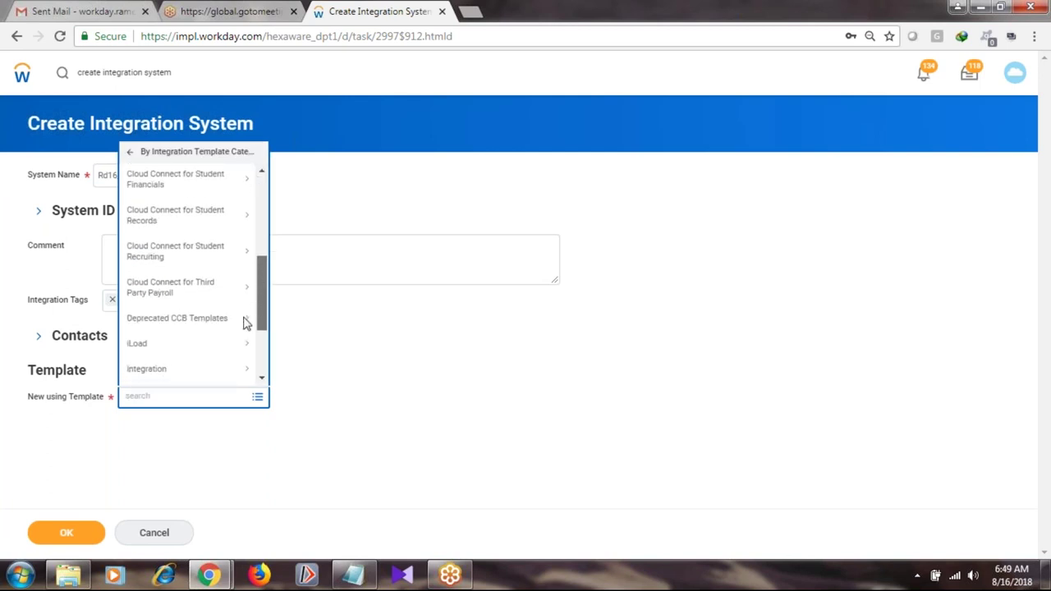
pyautogui.moveTo(255, 260); pyautogui.dragTo(257, 182)
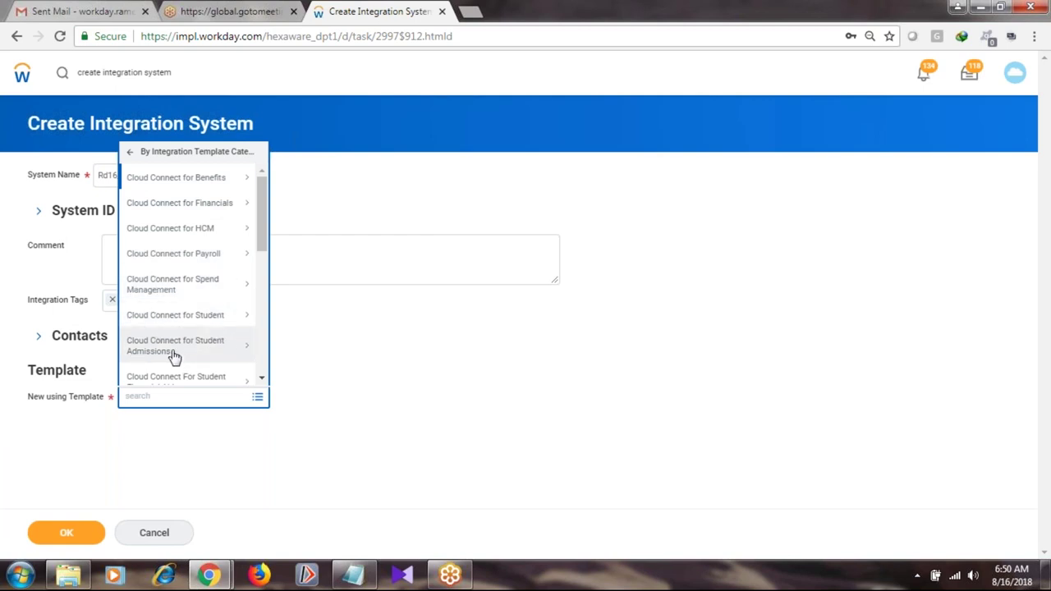
pyautogui.moveTo(268, 233); pyautogui.dragTo(258, 298)
pyautogui.click(224, 299)
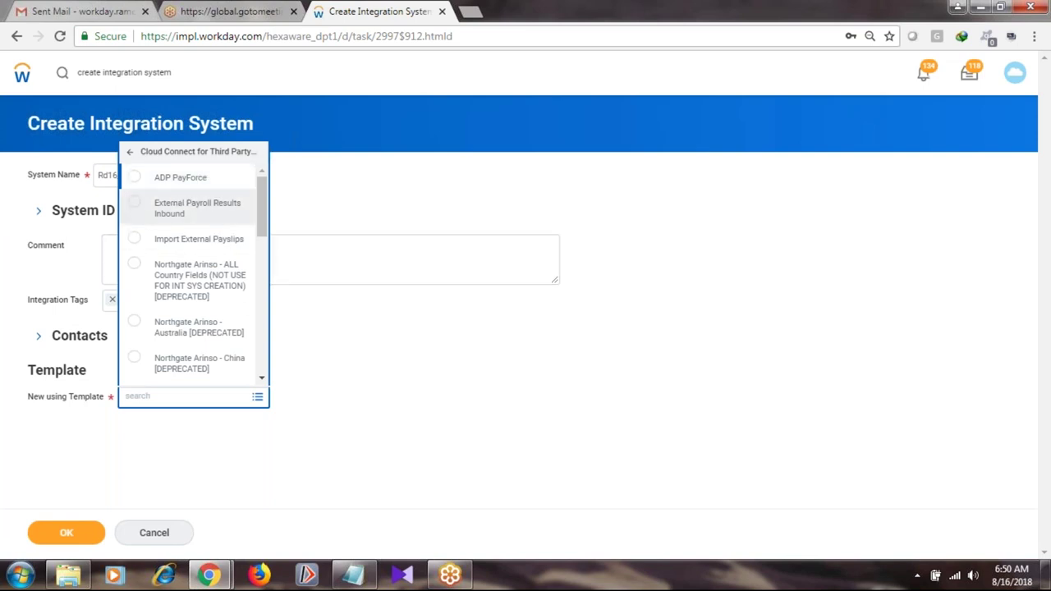
pyautogui.scroll(-4, 263, 246)
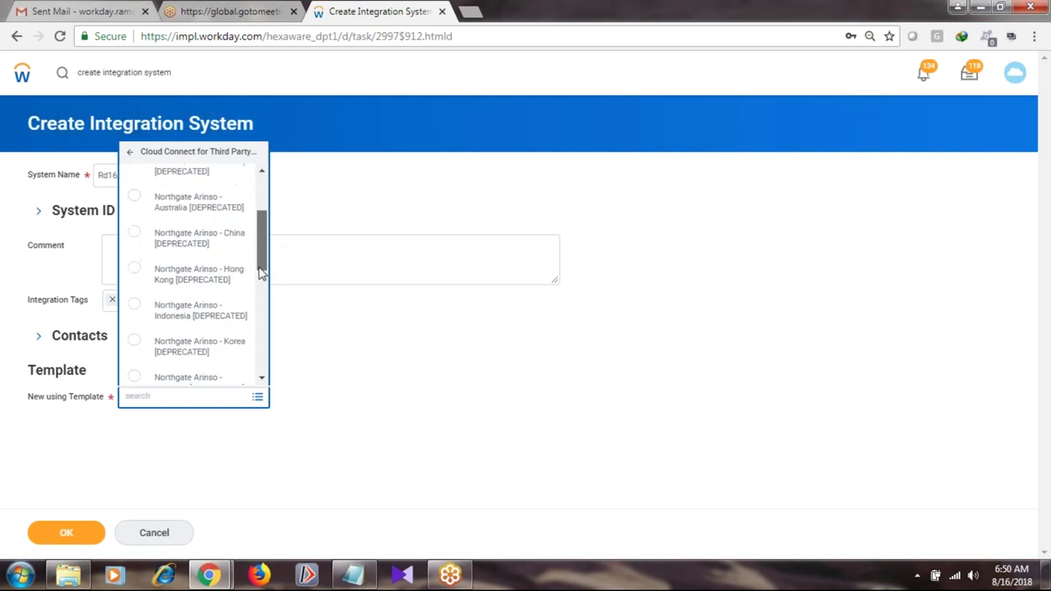
pyautogui.scroll(-3, 257, 332)
pyautogui.moveTo(253, 352); pyautogui.dragTo(263, 188)
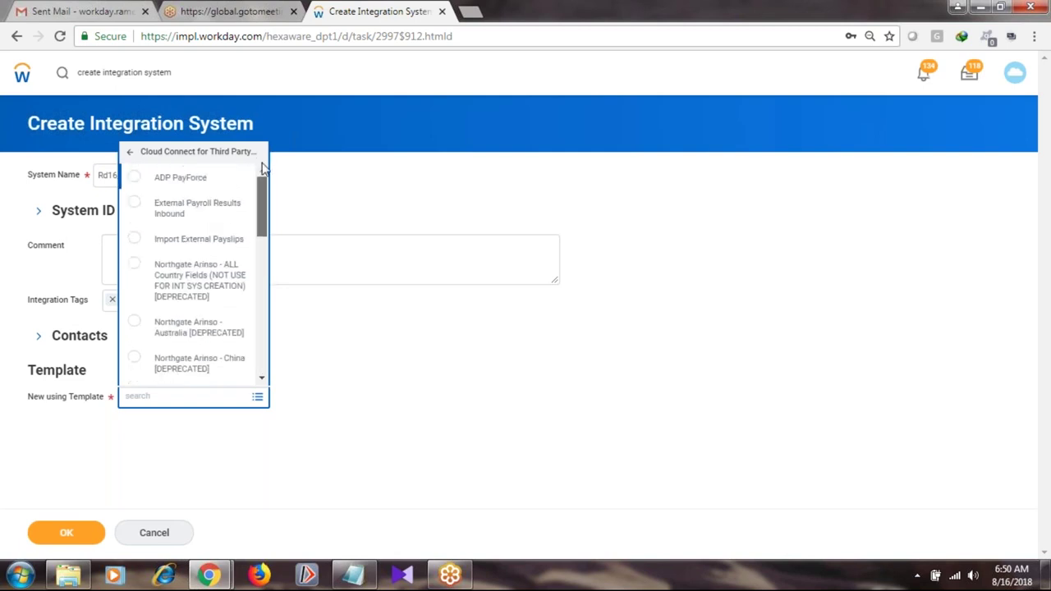
pyautogui.click(132, 154)
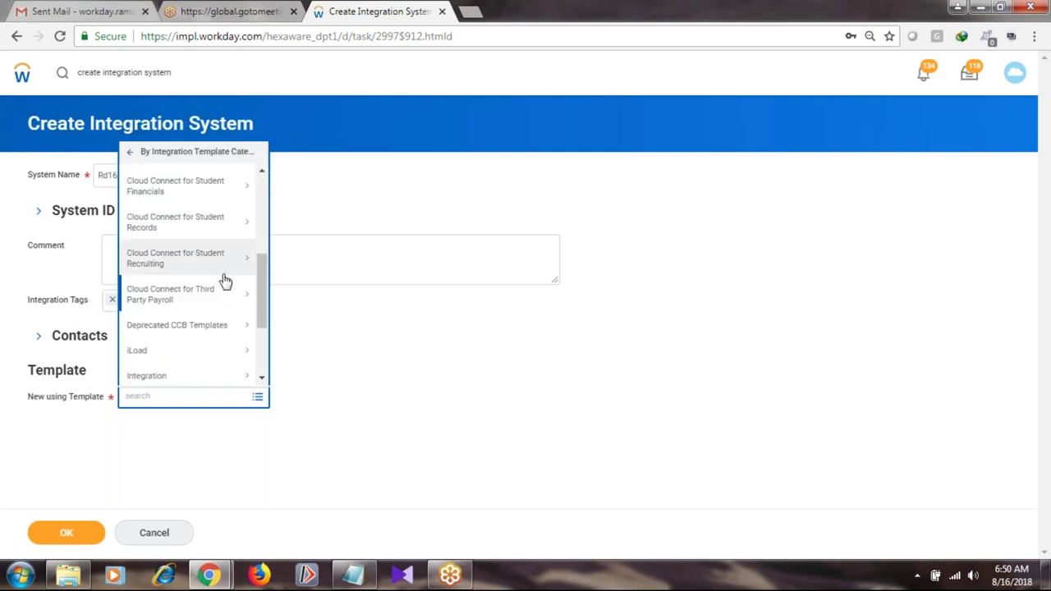
# - Examine the templates offered in the Integration category, returning to the category list
pyautogui.moveTo(259, 304); pyautogui.dragTo(266, 355)
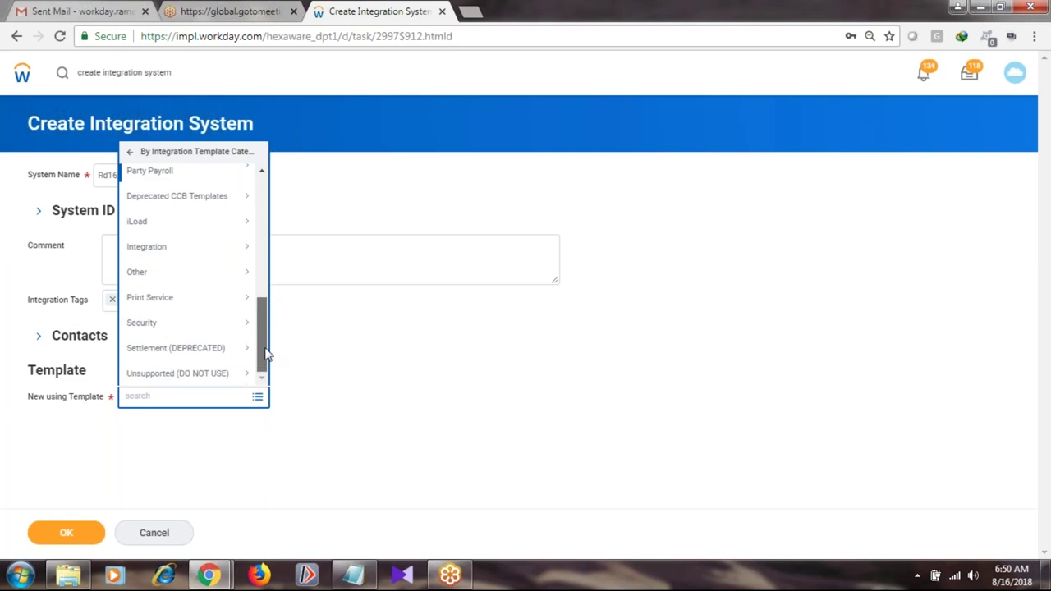
pyautogui.scroll(1, 265, 345)
pyautogui.click(212, 292)
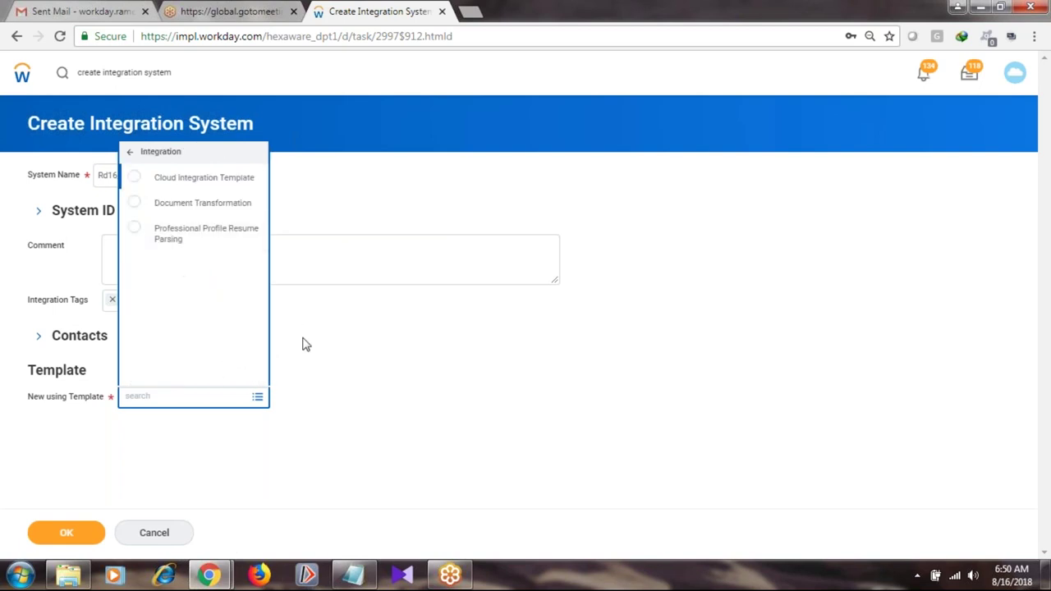
pyautogui.click(132, 154)
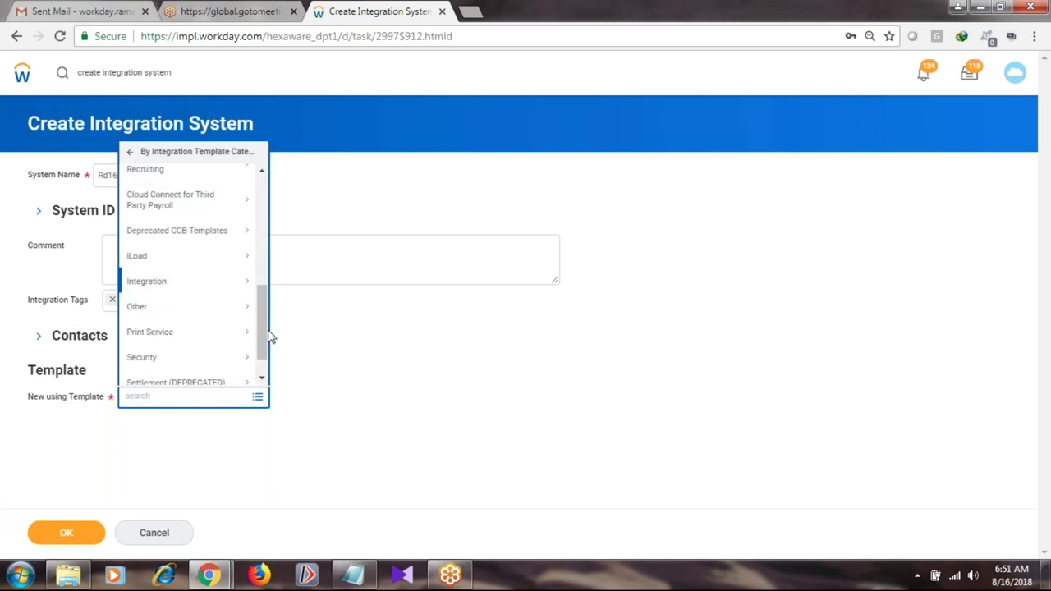
# - Pick the Advantica: Dental, Vision template from the Cloud Connect for Benefits category and clear the selection again
pyautogui.moveTo(267, 335); pyautogui.dragTo(281, 187)
pyautogui.click(245, 180)
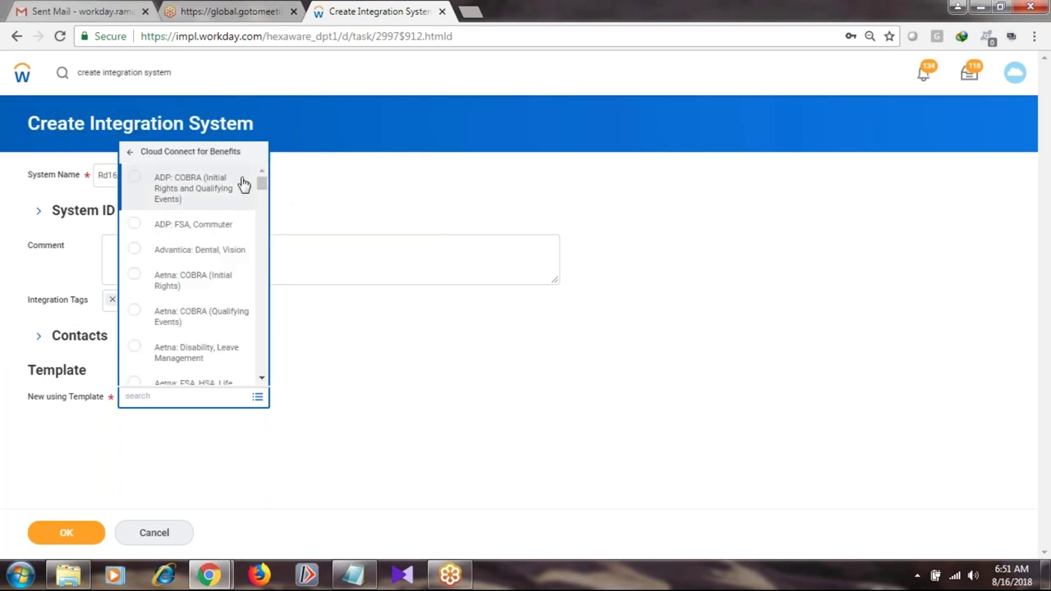
pyautogui.moveTo(262, 185)
pyautogui.mouseDown()
pyautogui.moveTo(264, 374)
pyautogui.moveTo(263, 179)
pyautogui.mouseUp()
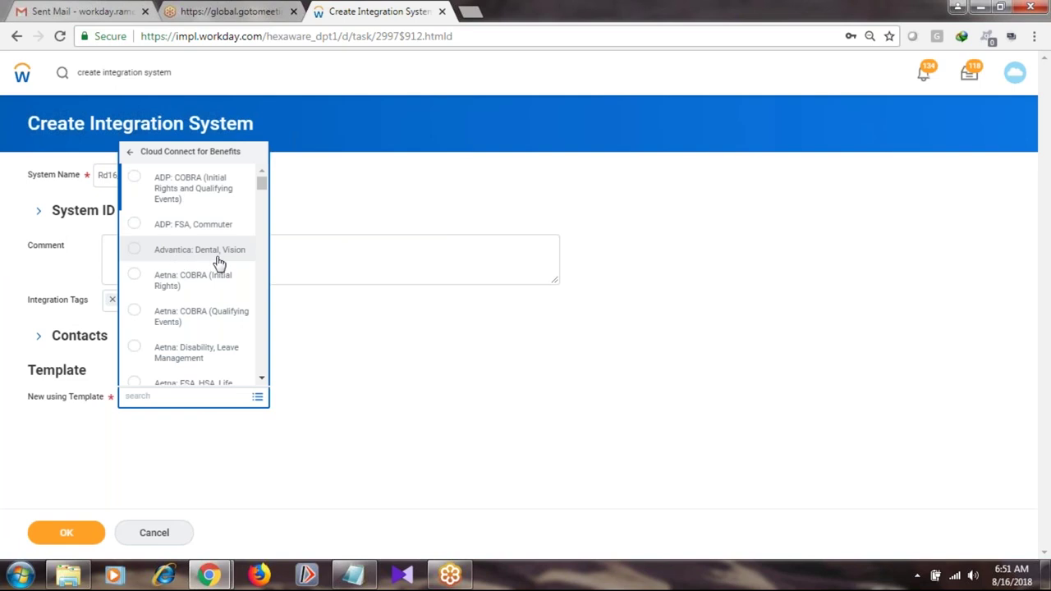
pyautogui.click(135, 253)
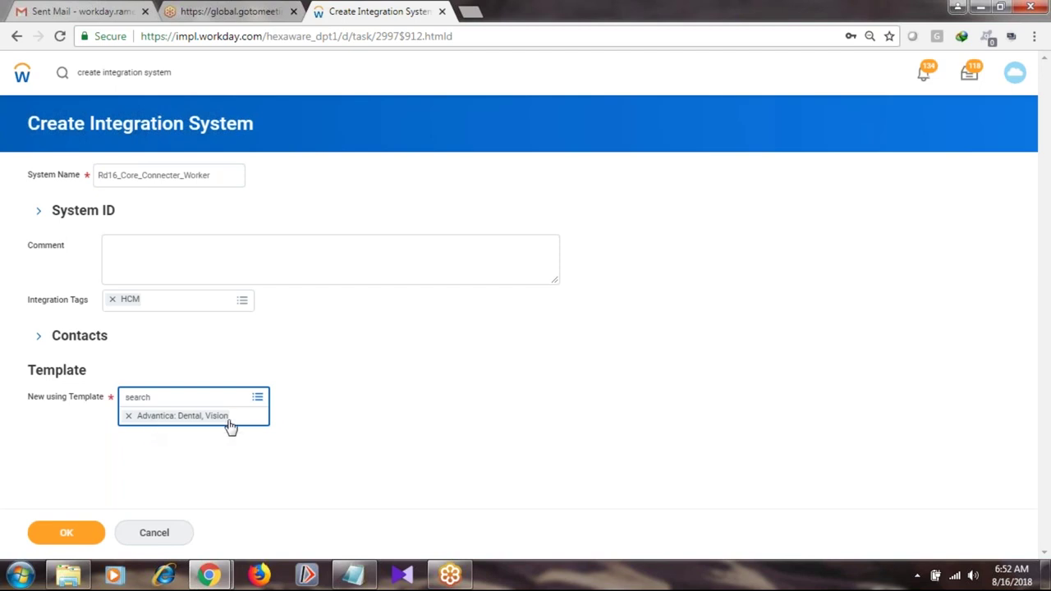
pyautogui.click(134, 423)
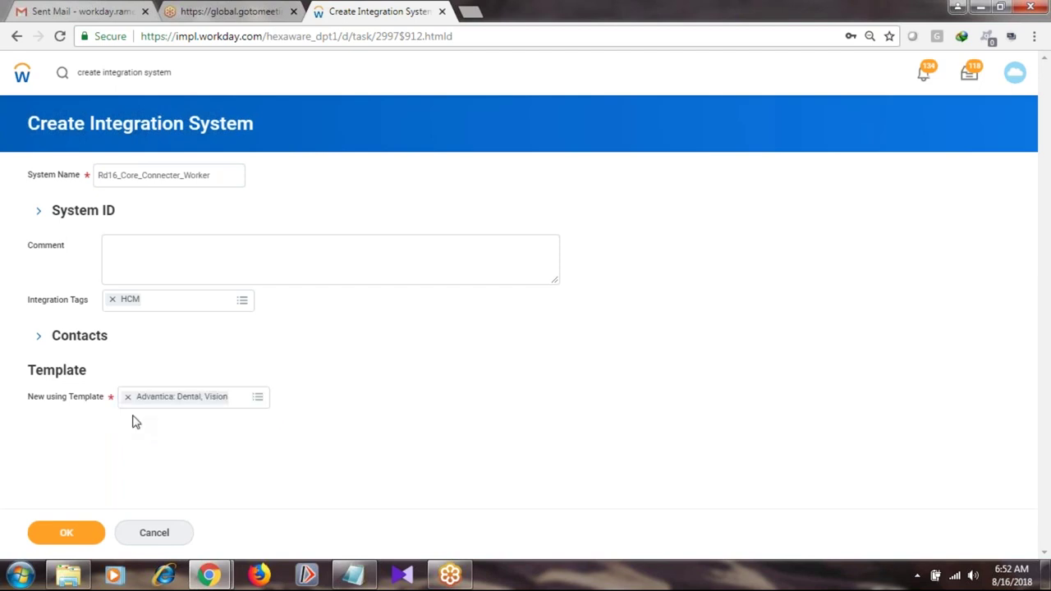
pyautogui.click(127, 398)
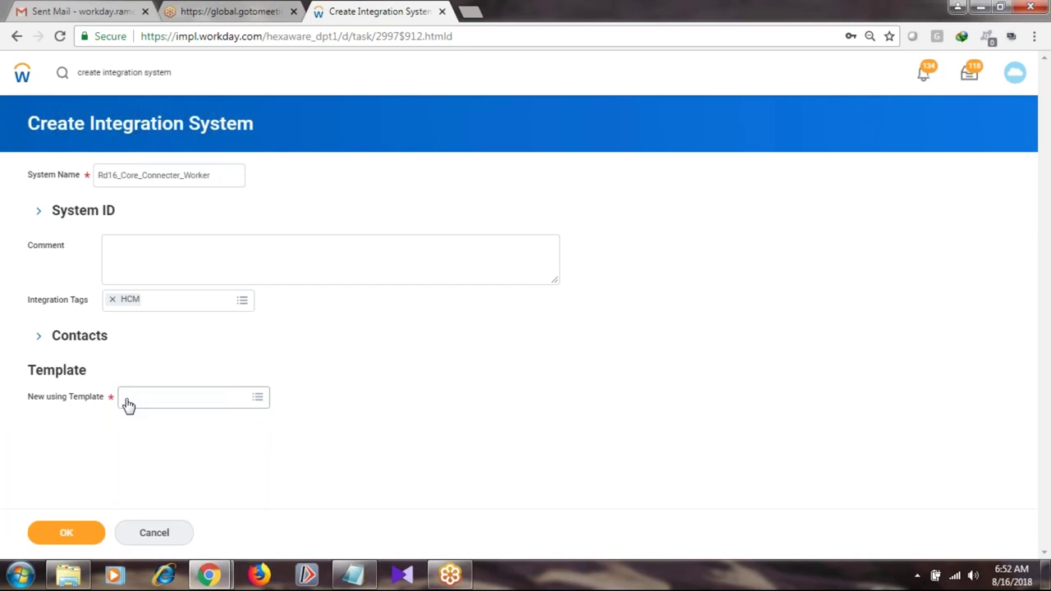
# - Examine the templates offered in the Cloud Connect for Benefits category, going through the whole list and back to its beginning
pyautogui.click(258, 398)
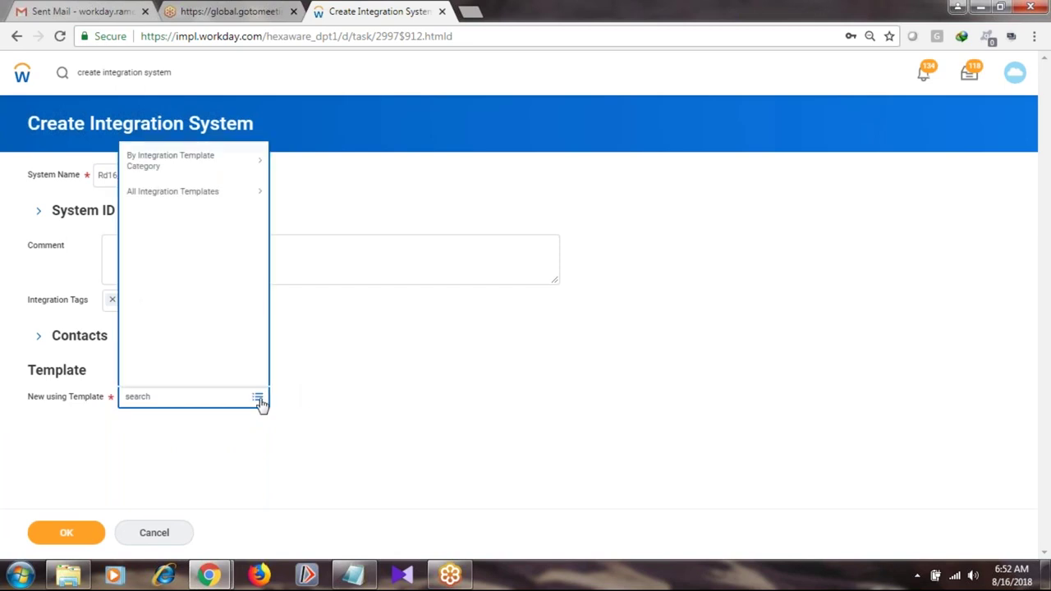
pyautogui.click(258, 398)
pyautogui.click(258, 398)
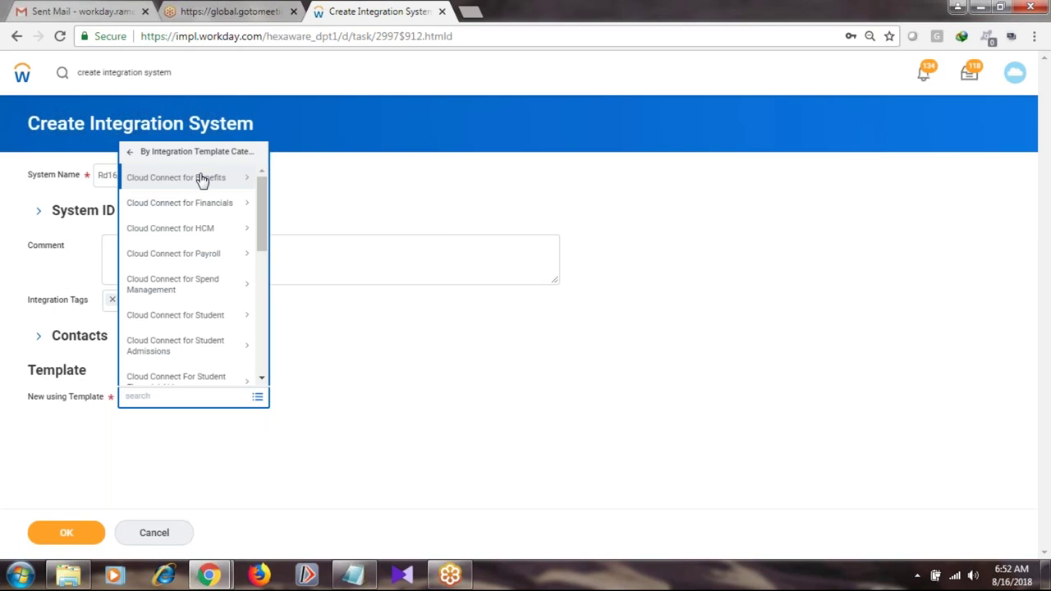
pyautogui.click(214, 186)
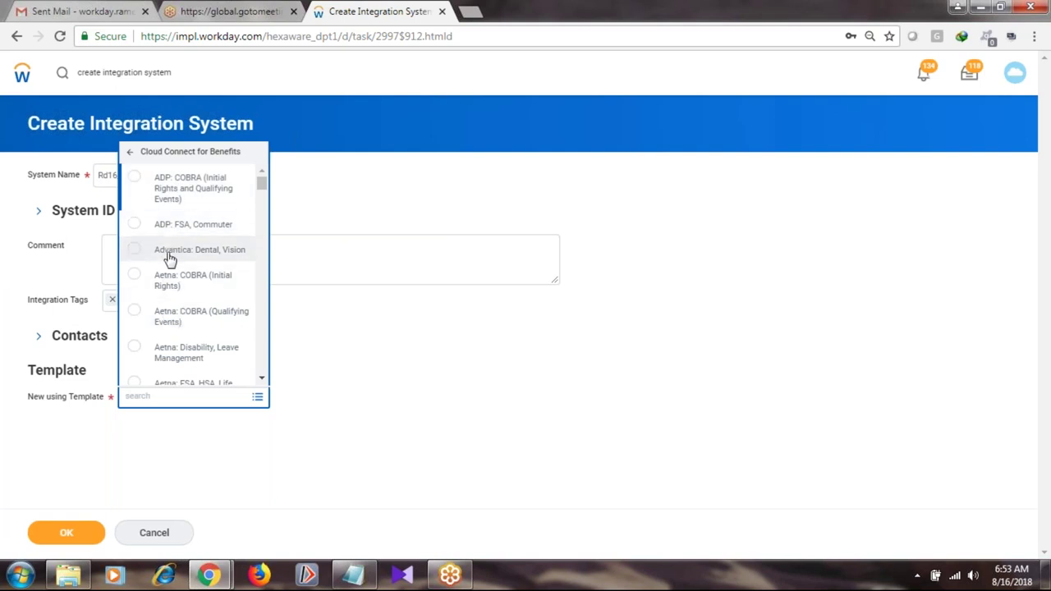
pyautogui.moveTo(261, 186); pyautogui.dragTo(261, 196)
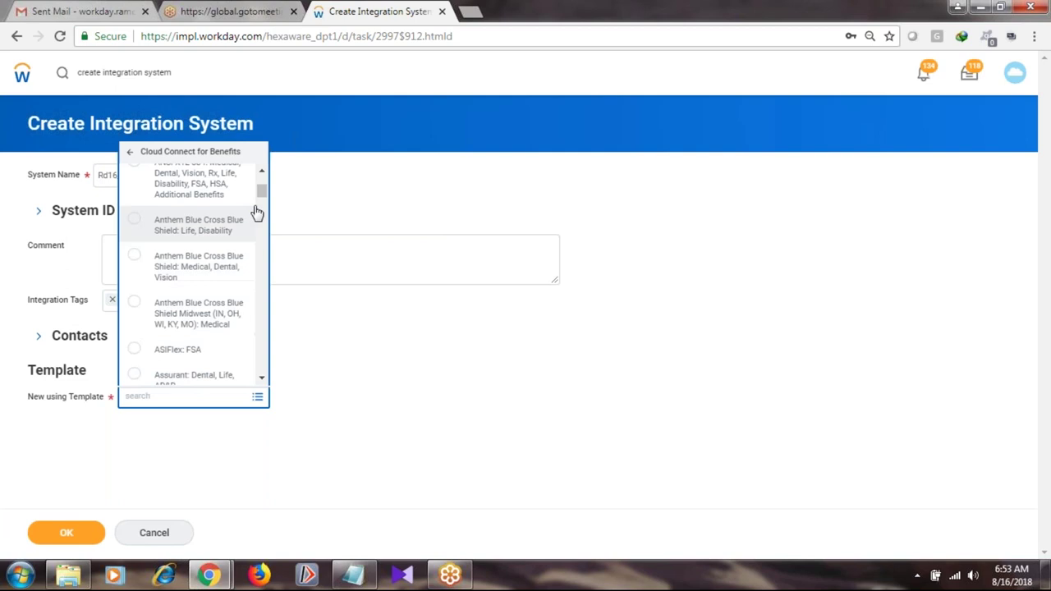
pyautogui.moveTo(262, 202); pyautogui.dragTo(263, 213)
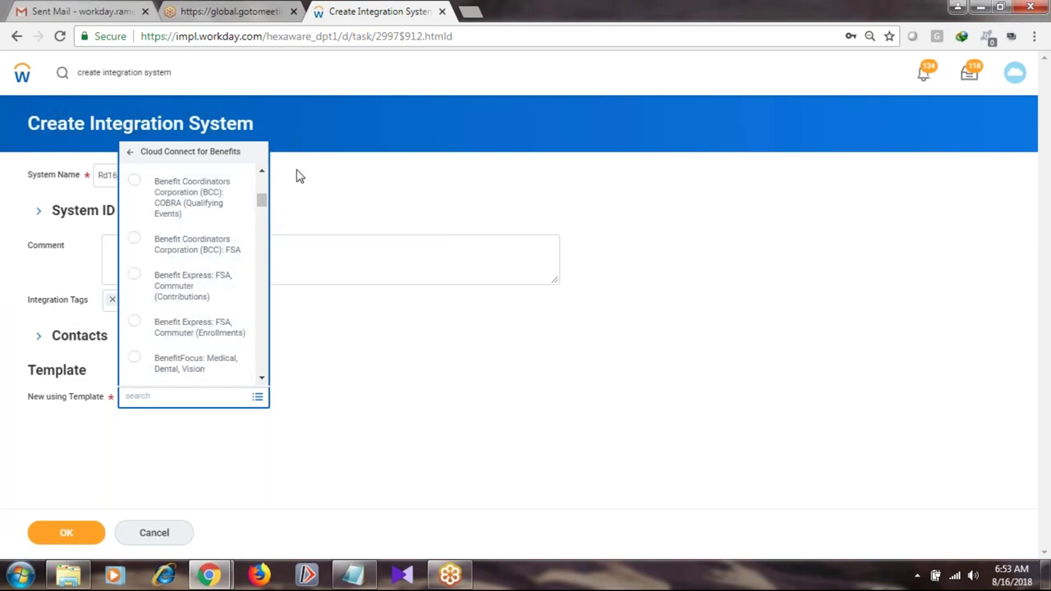
pyautogui.moveTo(263, 204); pyautogui.dragTo(264, 209)
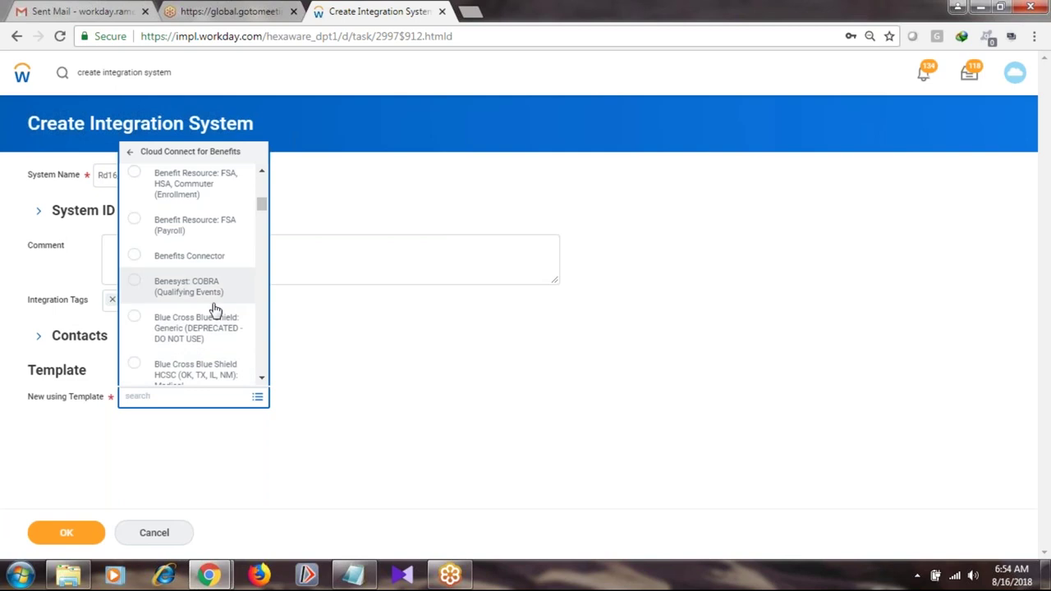
pyautogui.moveTo(264, 207); pyautogui.dragTo(266, 222)
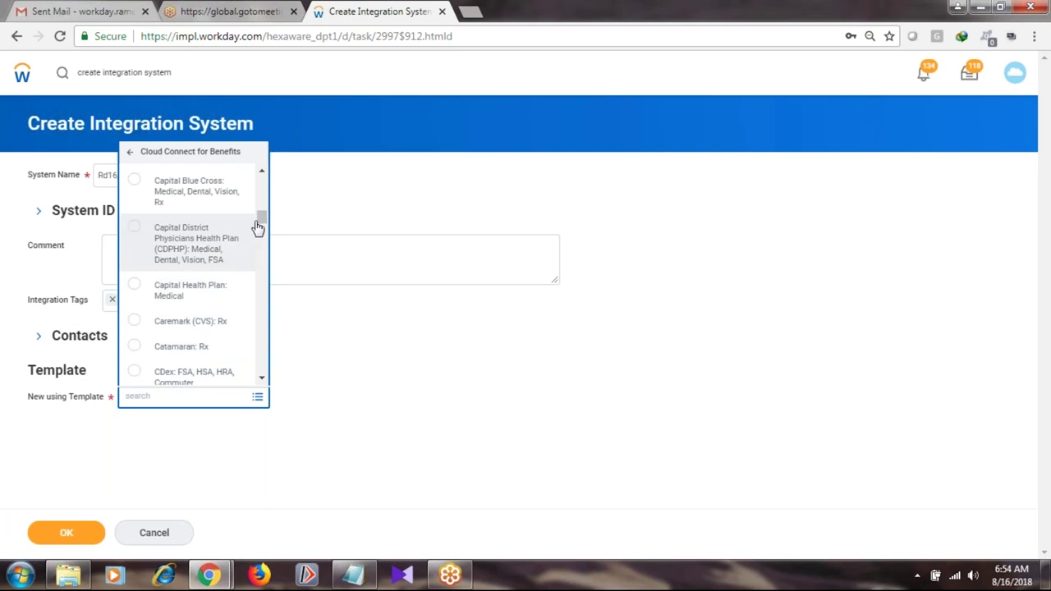
pyautogui.moveTo(263, 216); pyautogui.dragTo(263, 228)
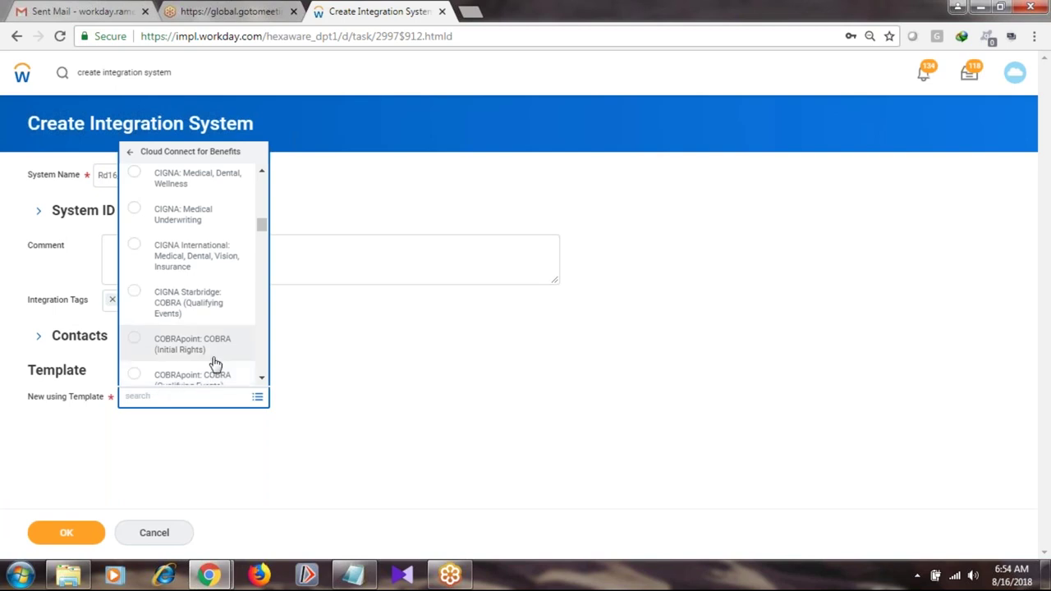
pyautogui.moveTo(262, 226); pyautogui.dragTo(261, 238)
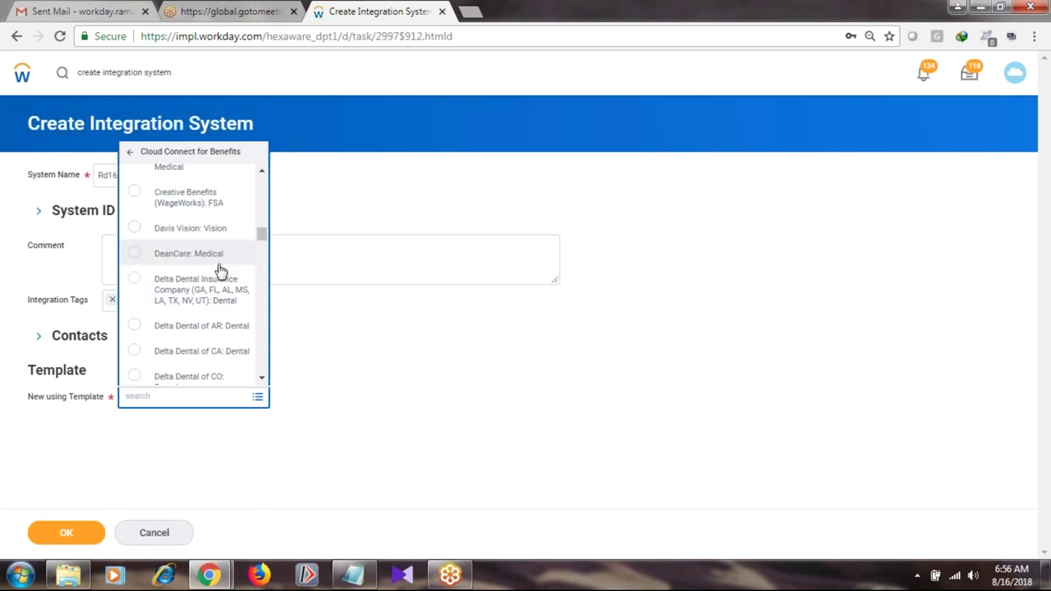
pyautogui.click(182, 264)
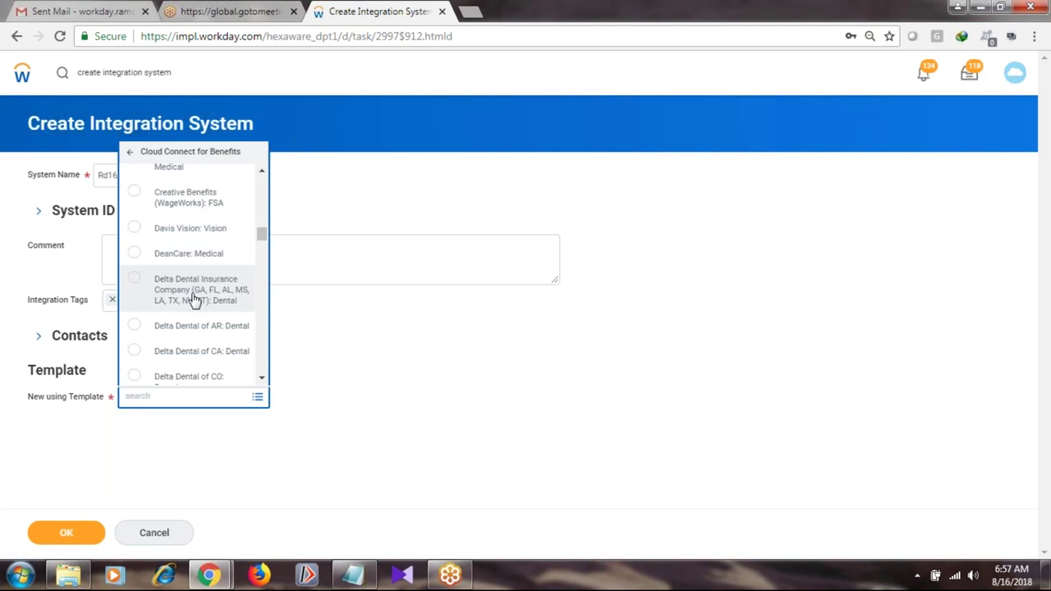
pyautogui.moveTo(262, 235); pyautogui.dragTo(263, 254)
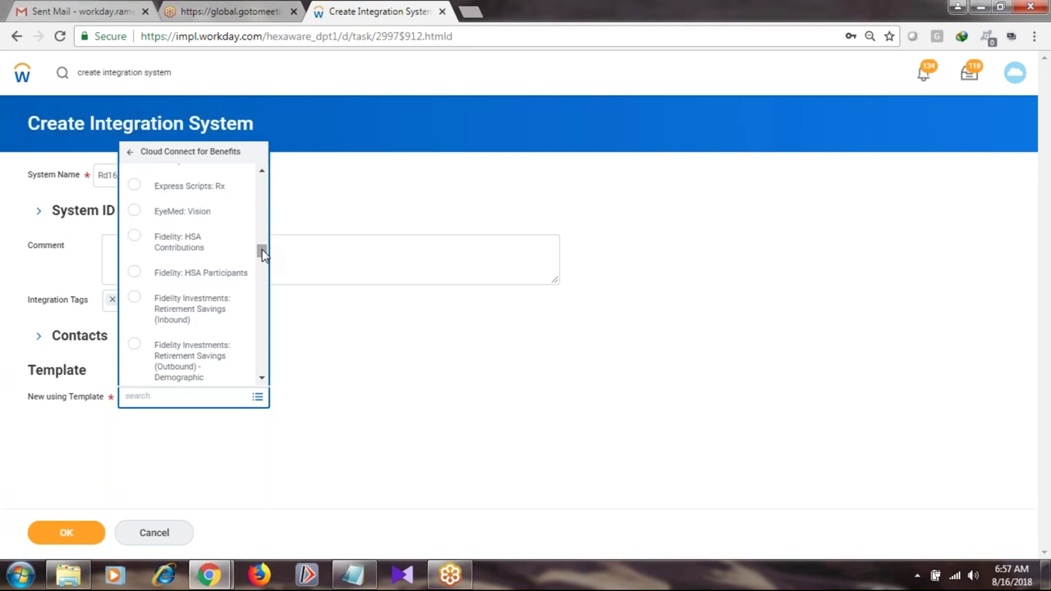
pyautogui.moveTo(262, 258); pyautogui.dragTo(265, 379)
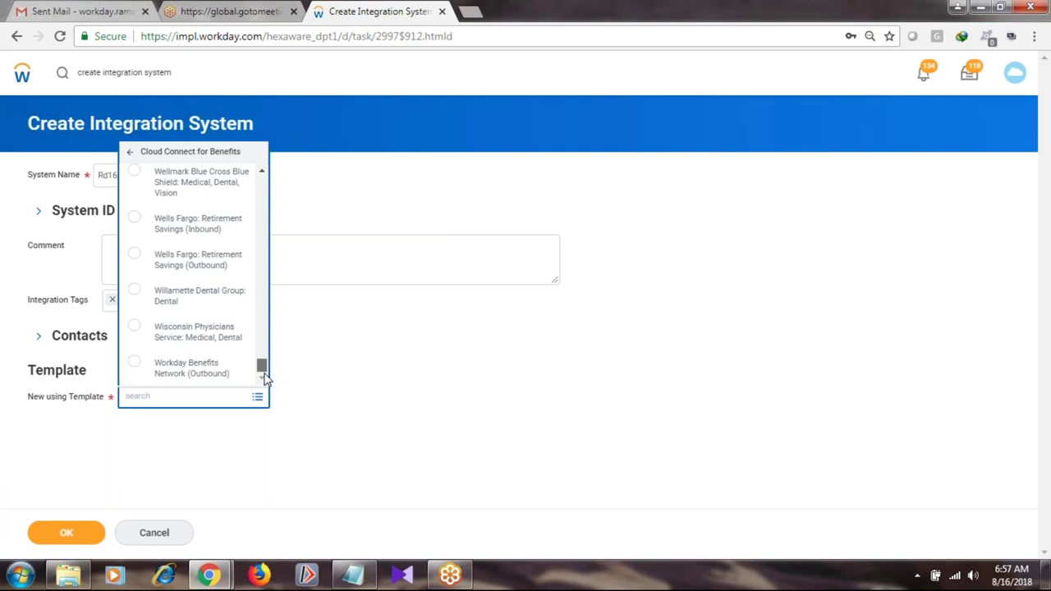
pyautogui.moveTo(266, 379); pyautogui.dragTo(265, 246)
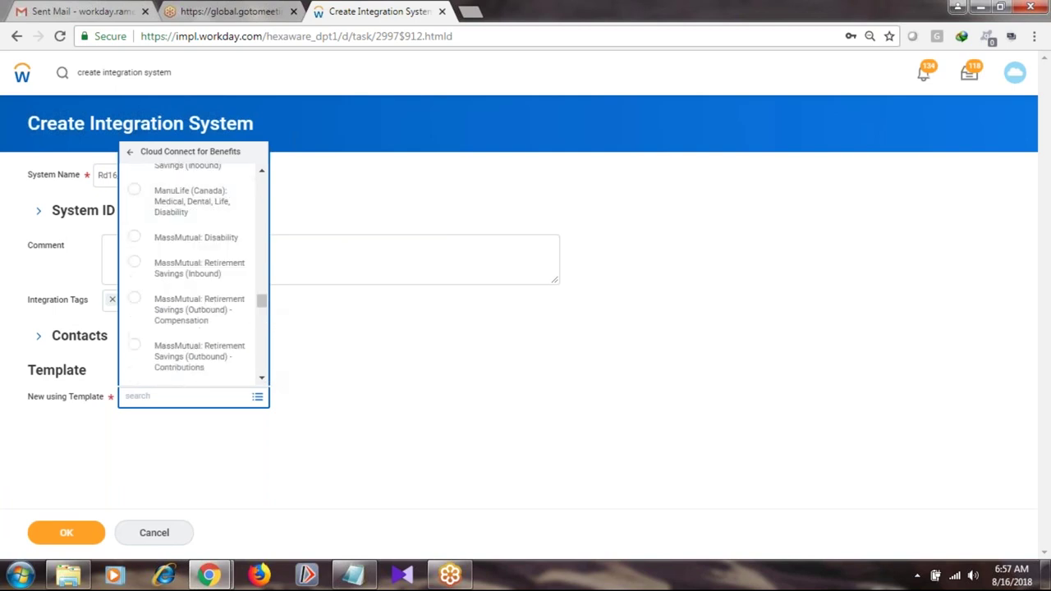
pyautogui.moveTo(263, 314); pyautogui.dragTo(272, 183)
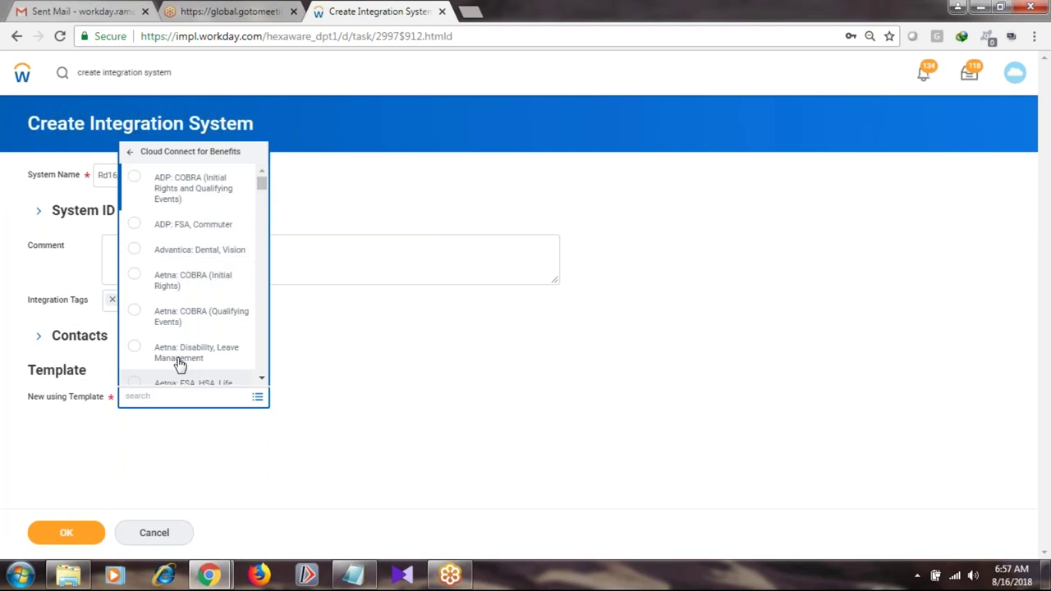
# - Select Advantica: Dental, Vision as the new system's template and remove that selection again
pyautogui.click(194, 248)
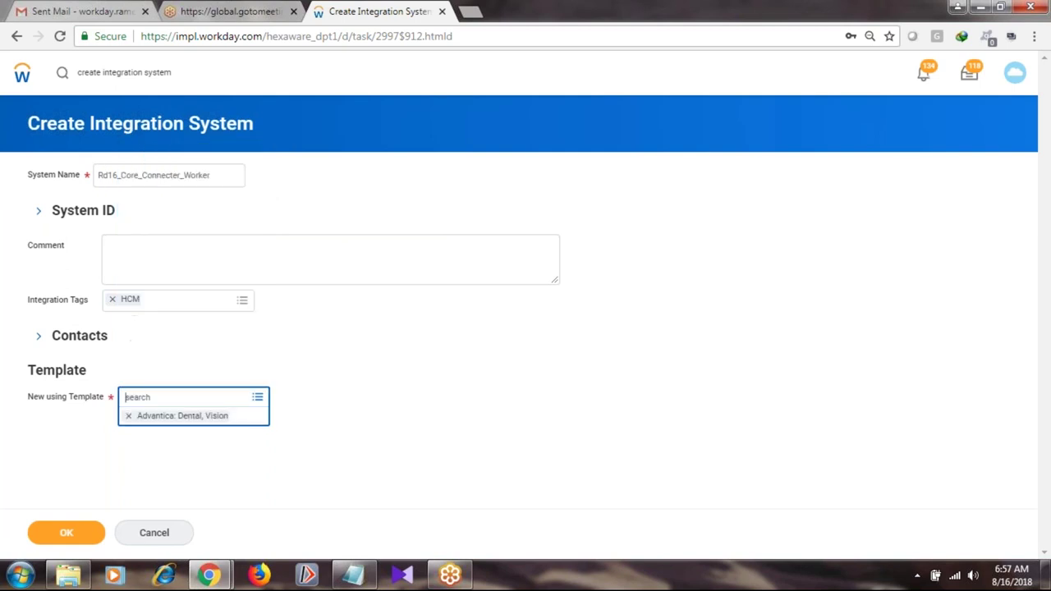
pyautogui.click(220, 362)
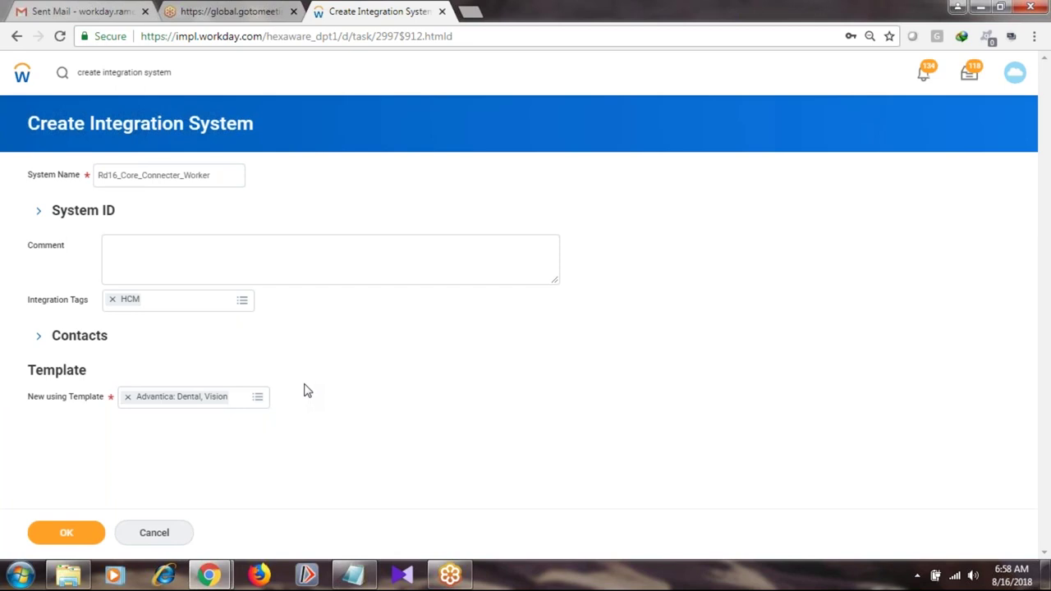
pyautogui.click(129, 397)
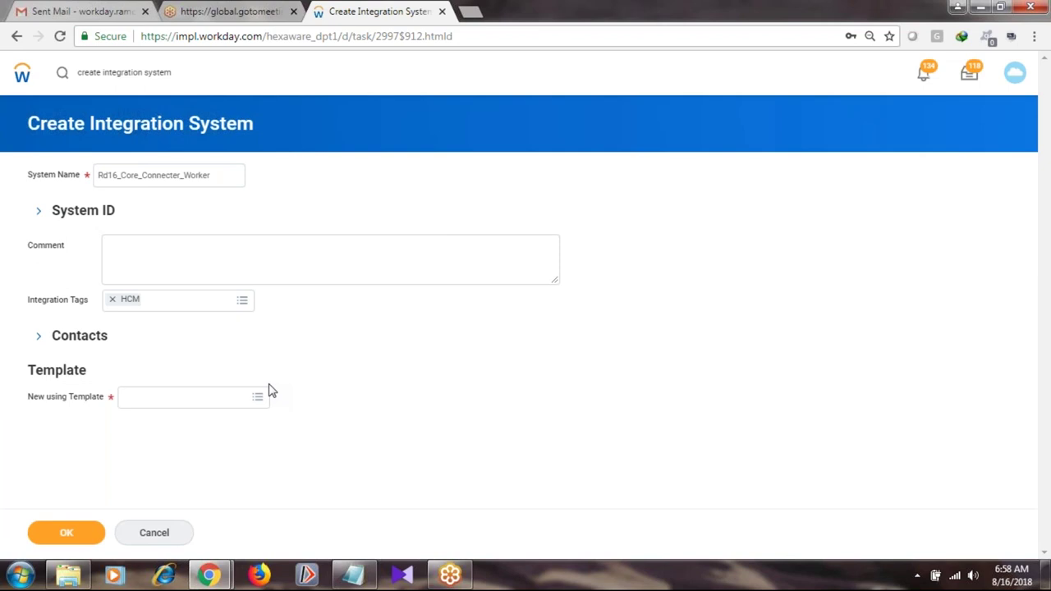
# - Examine the templates offered in the Cloud Connect for Payroll category and close the template list
pyautogui.click(258, 399)
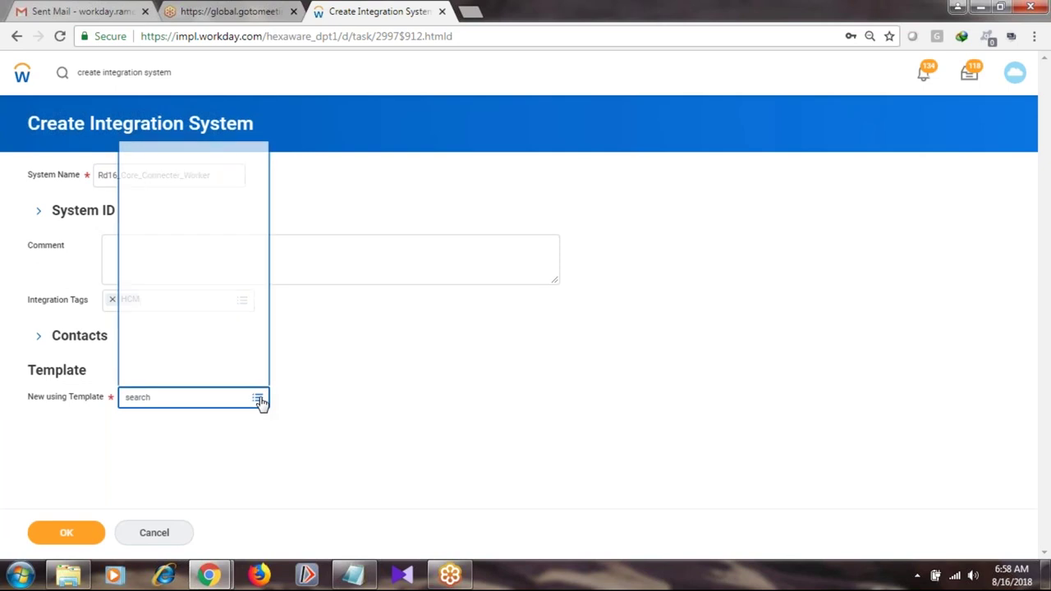
pyautogui.click(227, 169)
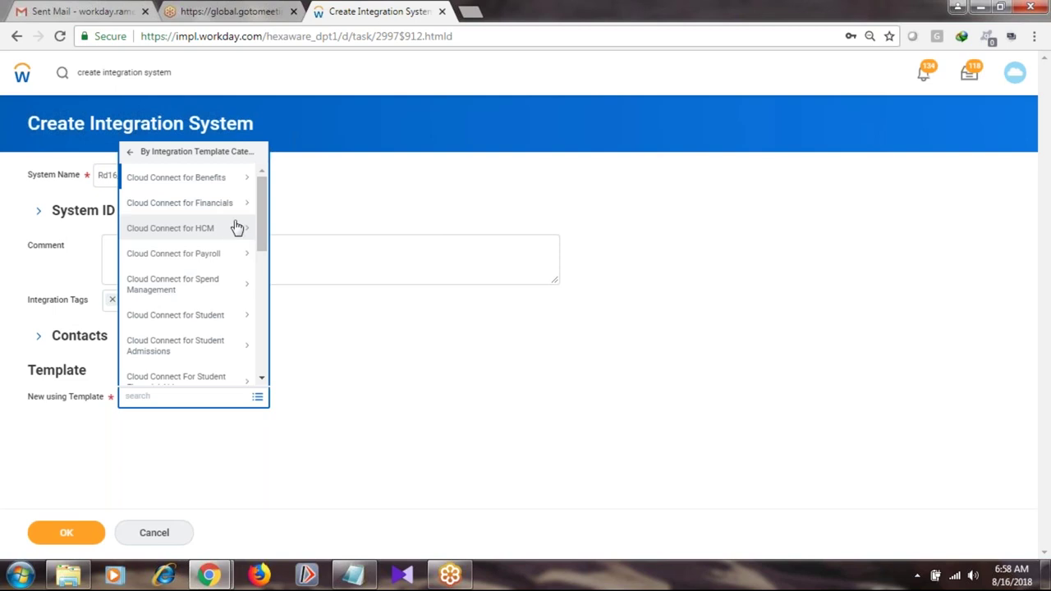
pyautogui.click(225, 255)
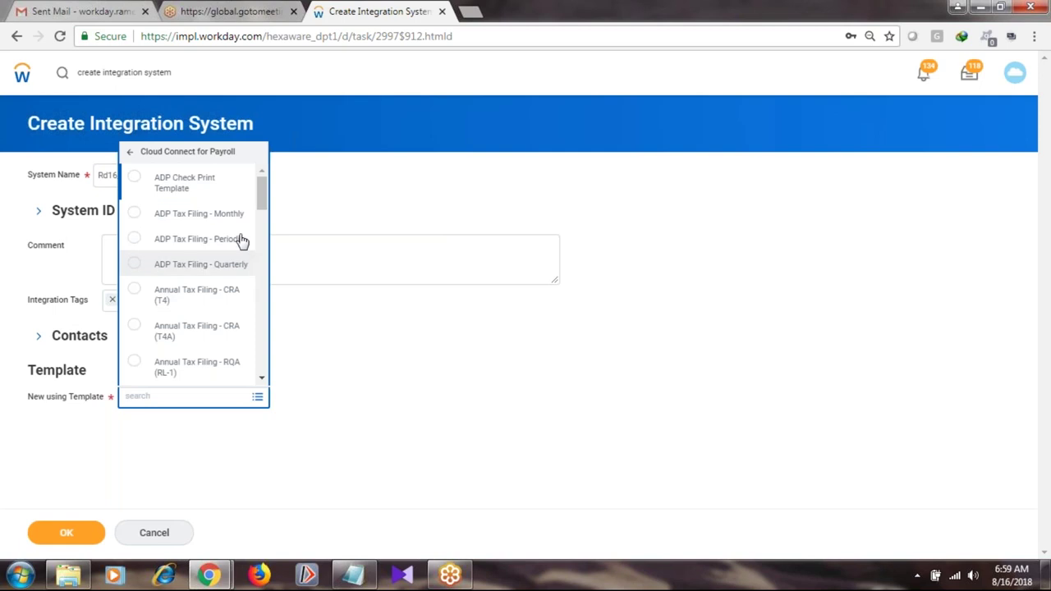
pyautogui.moveTo(263, 197); pyautogui.dragTo(267, 312)
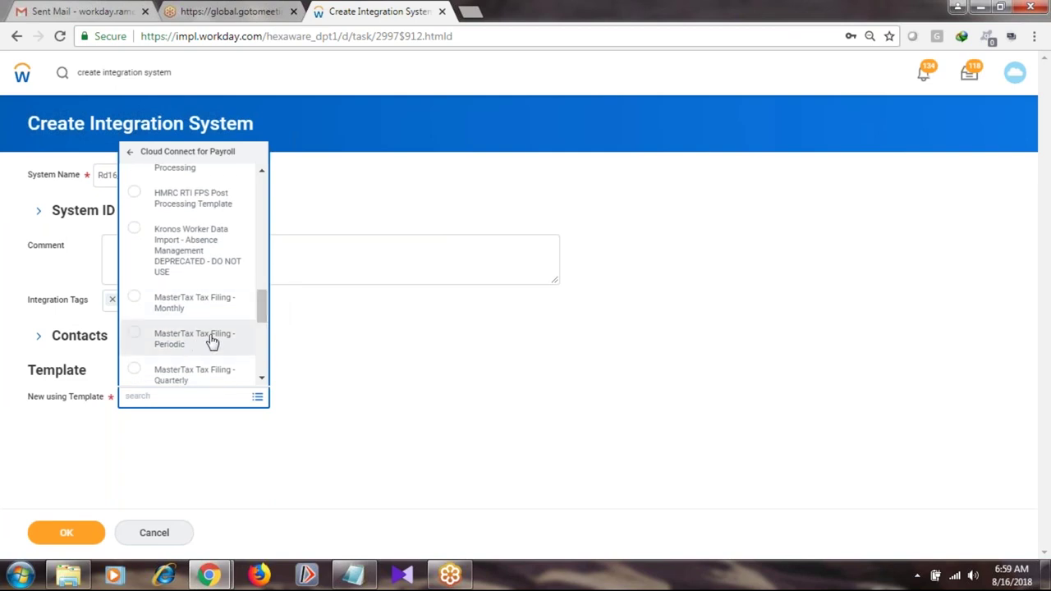
pyautogui.moveTo(263, 319); pyautogui.dragTo(255, 226)
pyautogui.click(131, 154)
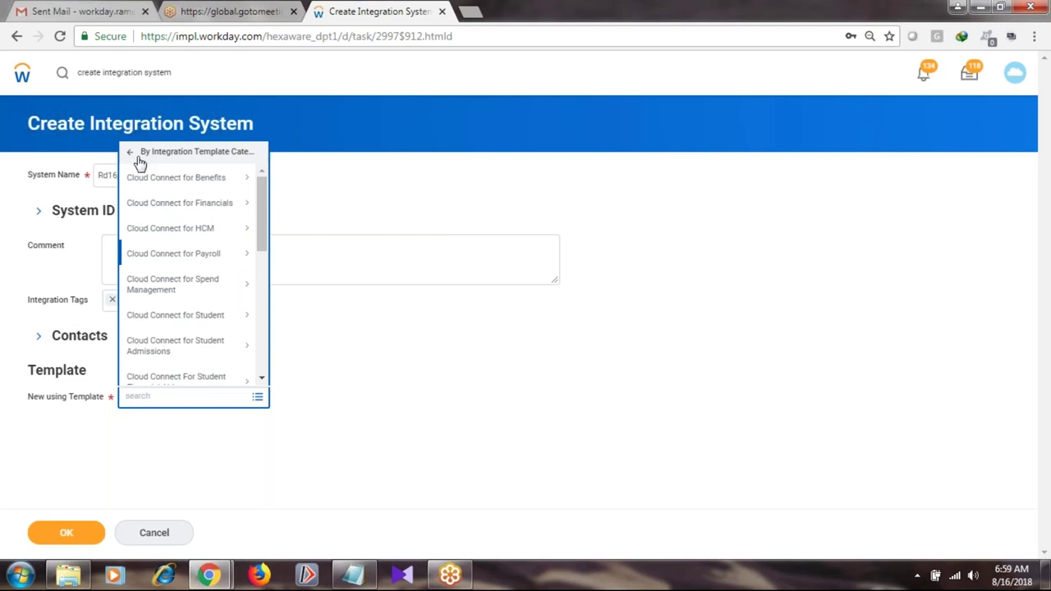
pyautogui.click(234, 257)
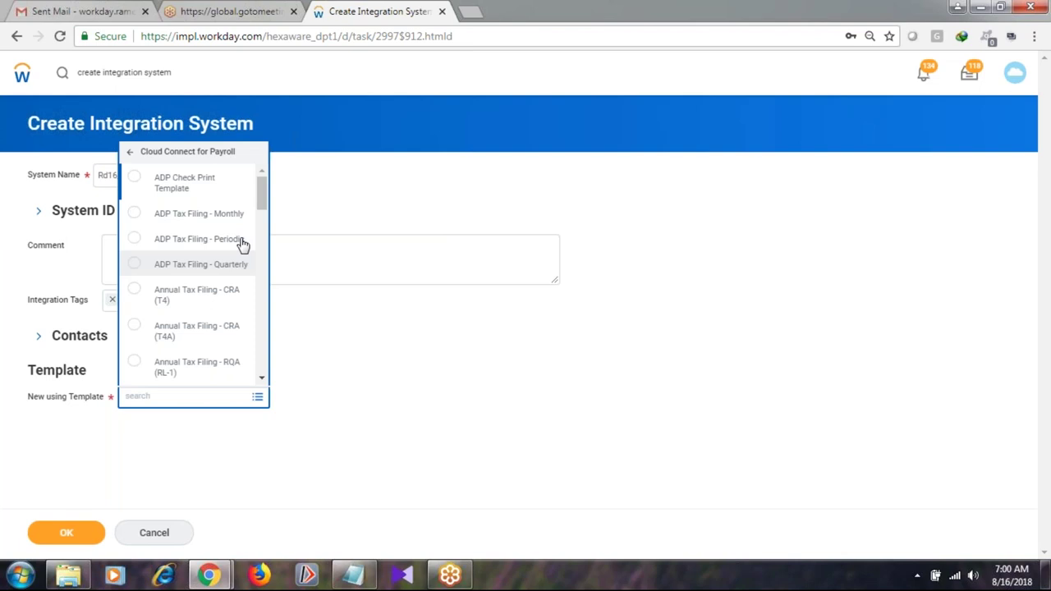
pyautogui.click(433, 194)
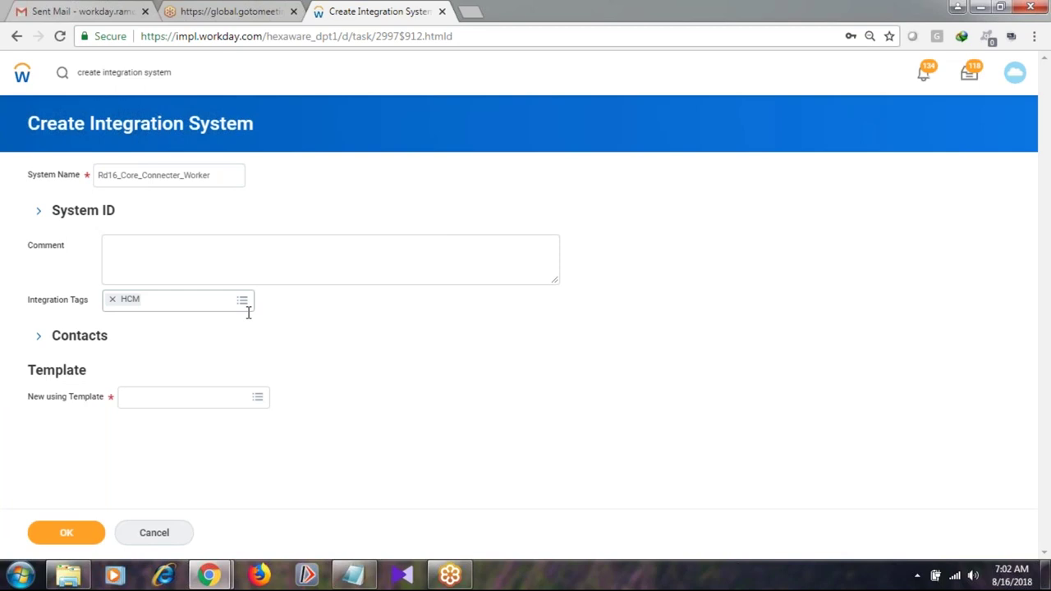
# - Examine the templates in the Cloud Connect for Third Party Payroll category through to the end, and return to the category list
pyautogui.click(259, 398)
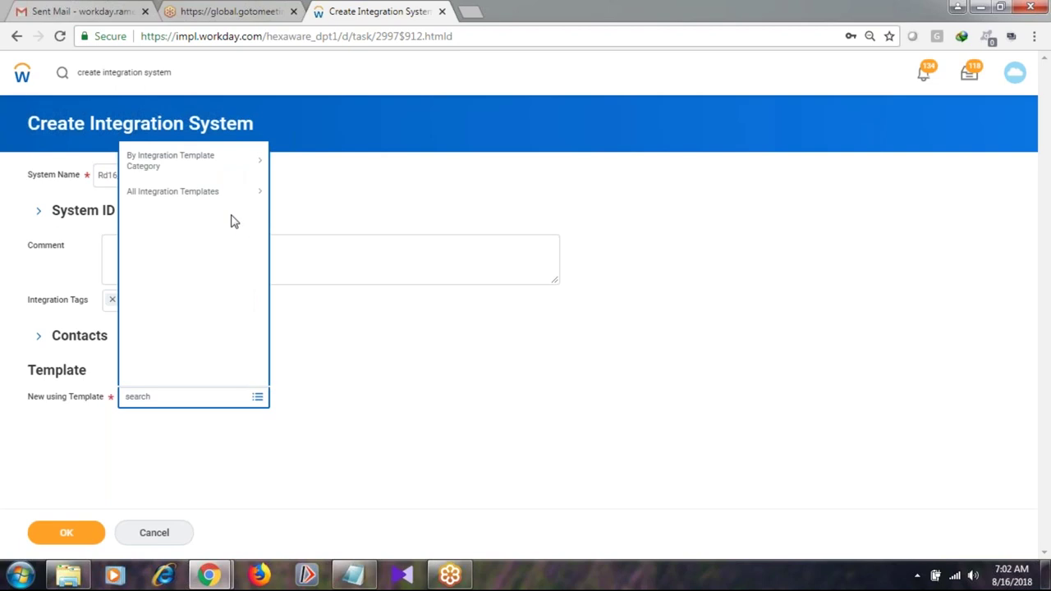
pyautogui.click(211, 173)
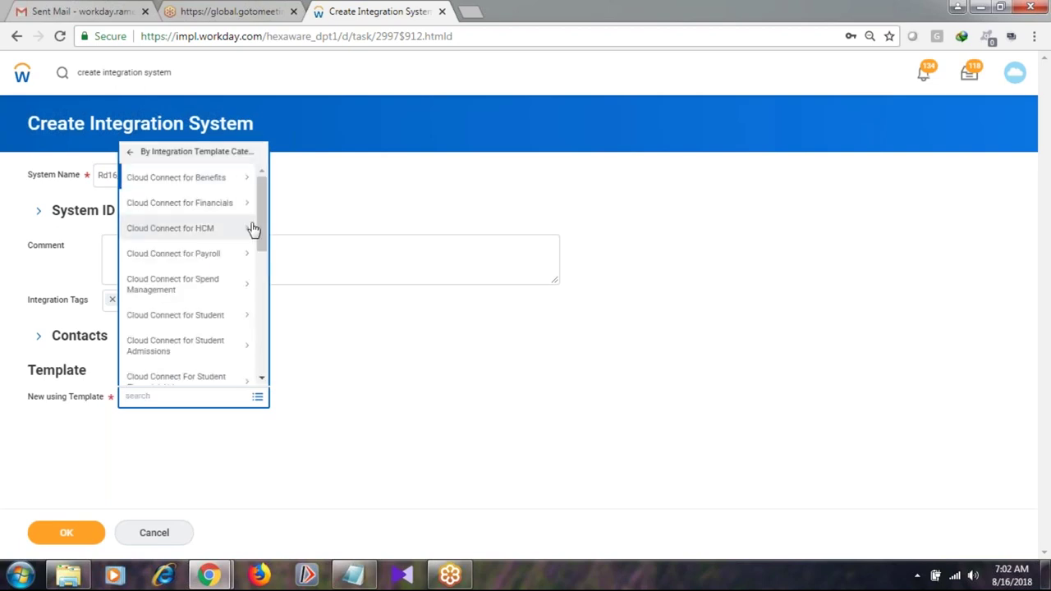
pyautogui.moveTo(260, 231); pyautogui.dragTo(259, 319)
pyautogui.click(195, 297)
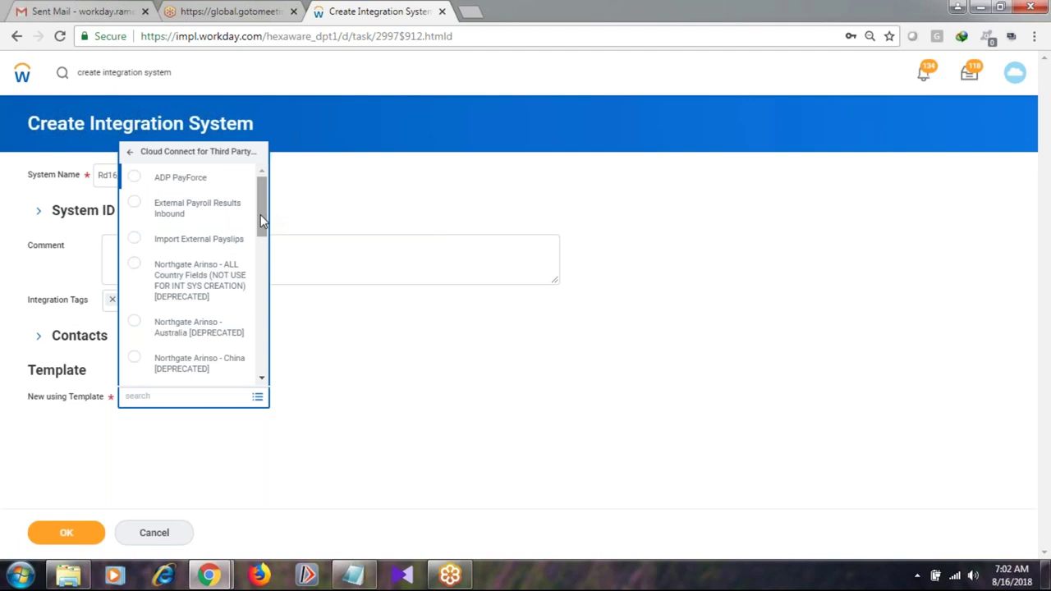
pyautogui.moveTo(261, 216); pyautogui.dragTo(262, 189)
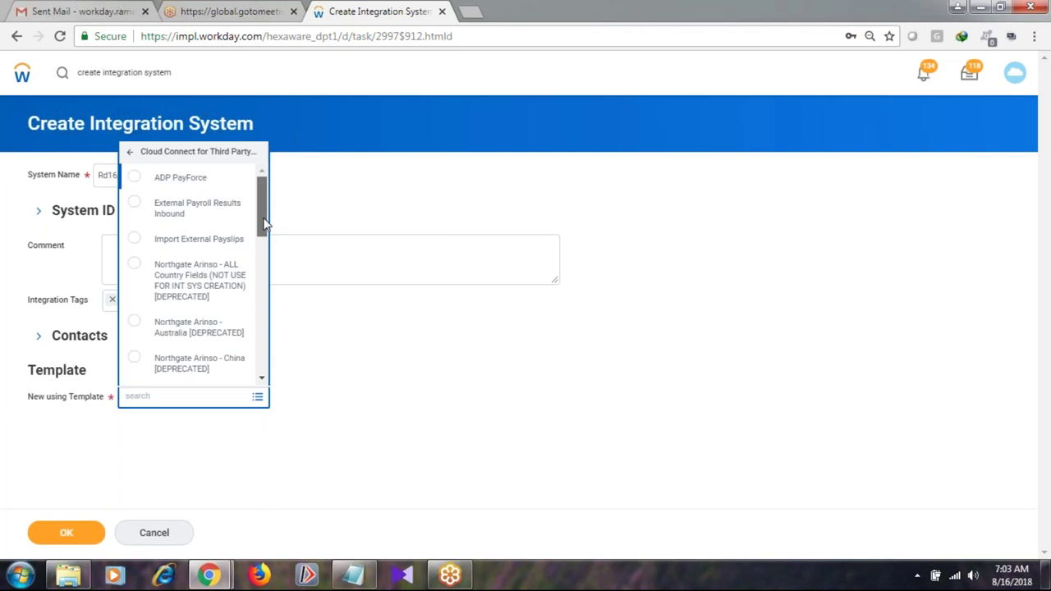
pyautogui.scroll(-5, 264, 226)
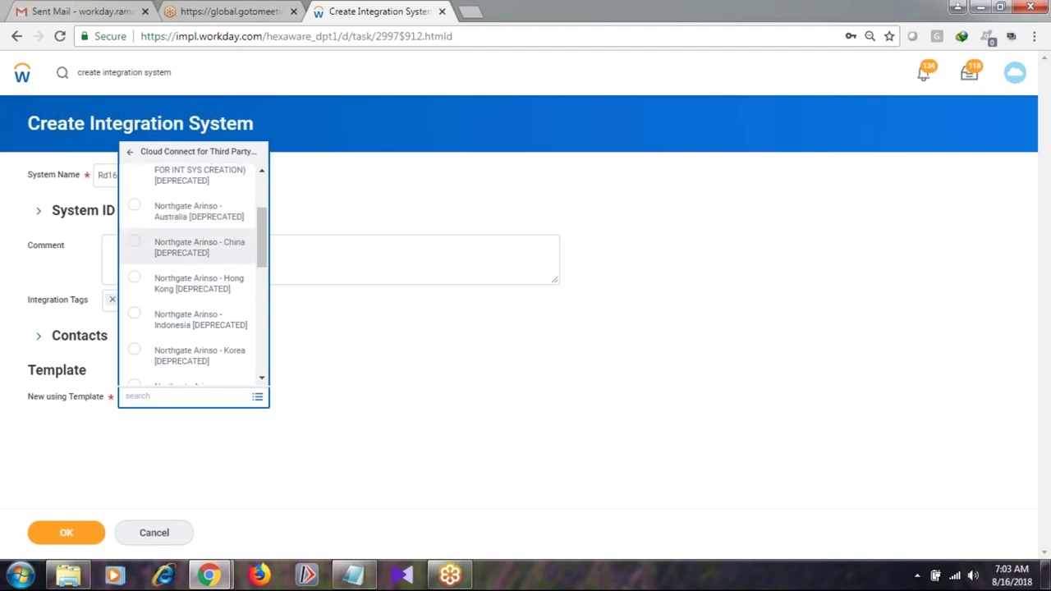
pyautogui.moveTo(260, 234); pyautogui.dragTo(261, 205)
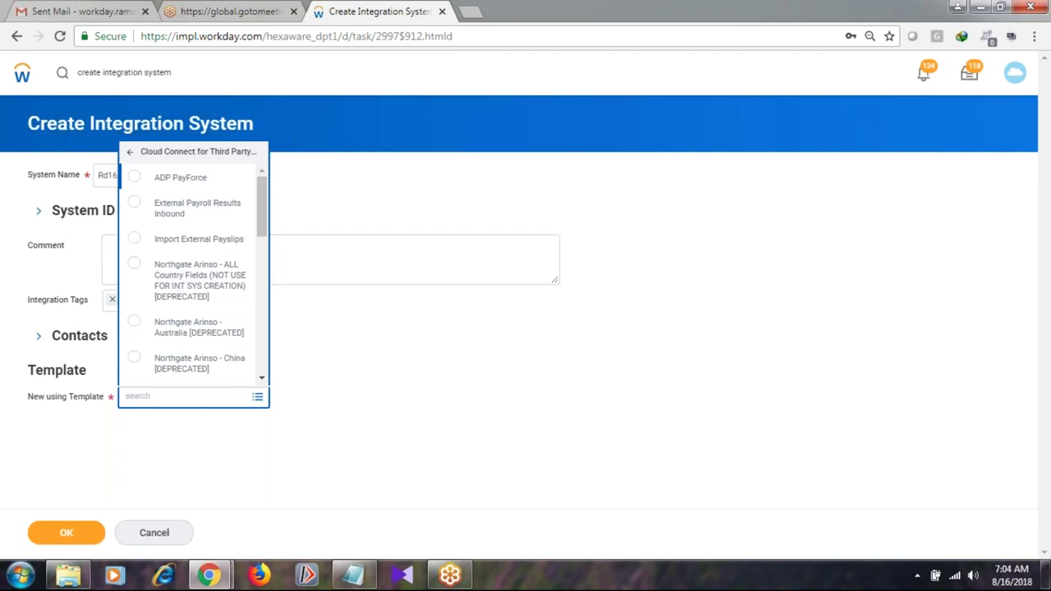
pyautogui.scroll(-1, 261, 230)
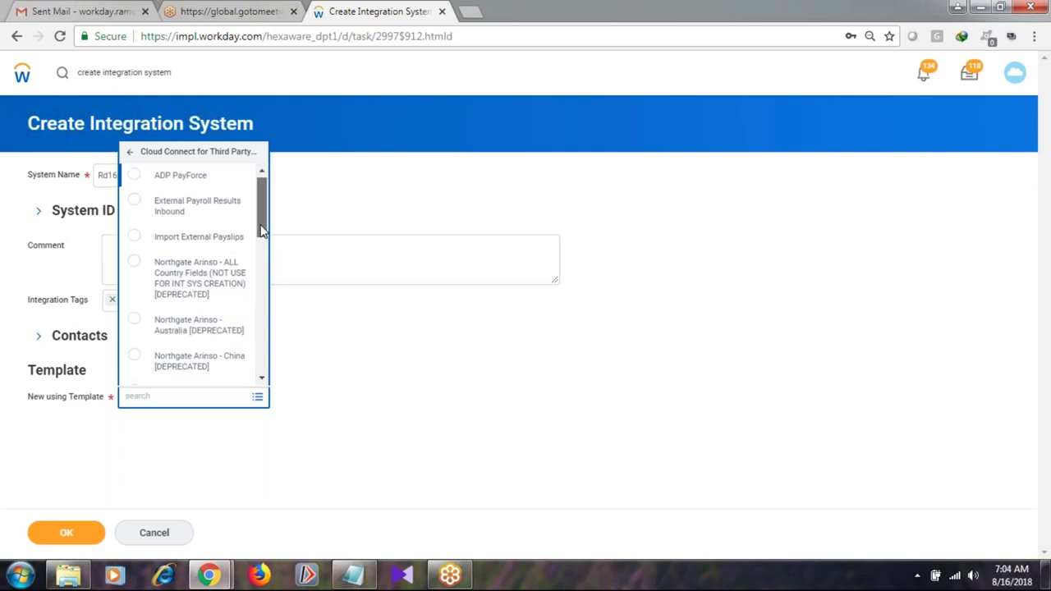
pyautogui.moveTo(261, 230); pyautogui.dragTo(270, 371)
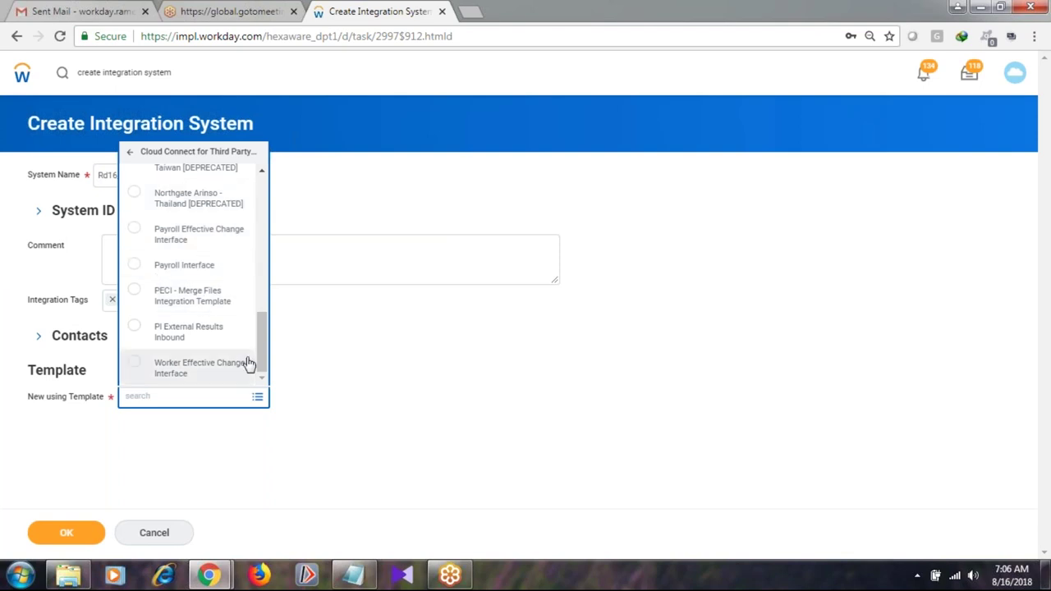
pyautogui.moveTo(263, 345); pyautogui.dragTo(261, 215)
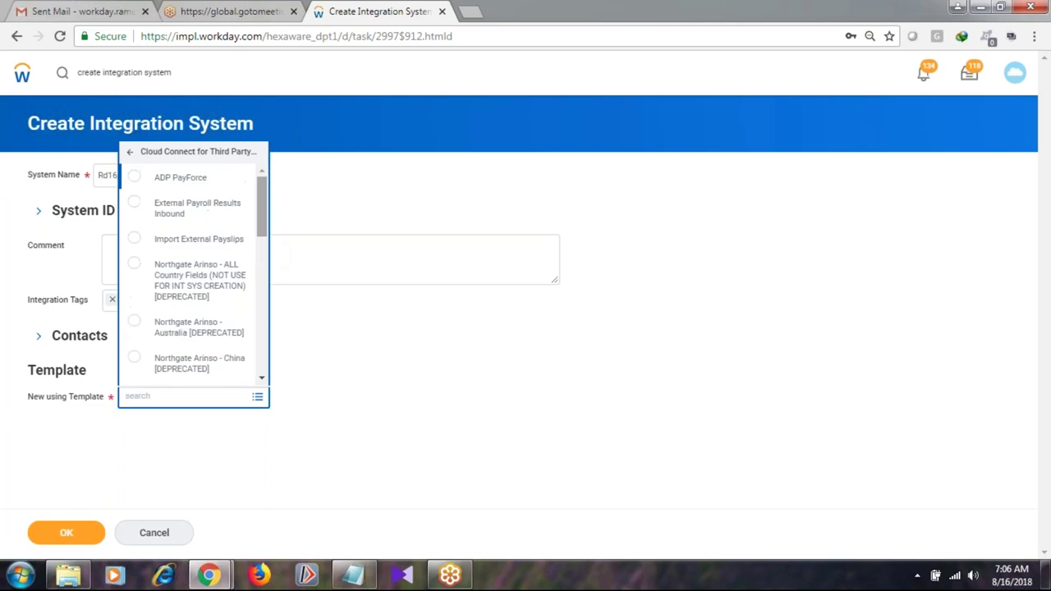
pyautogui.click(131, 156)
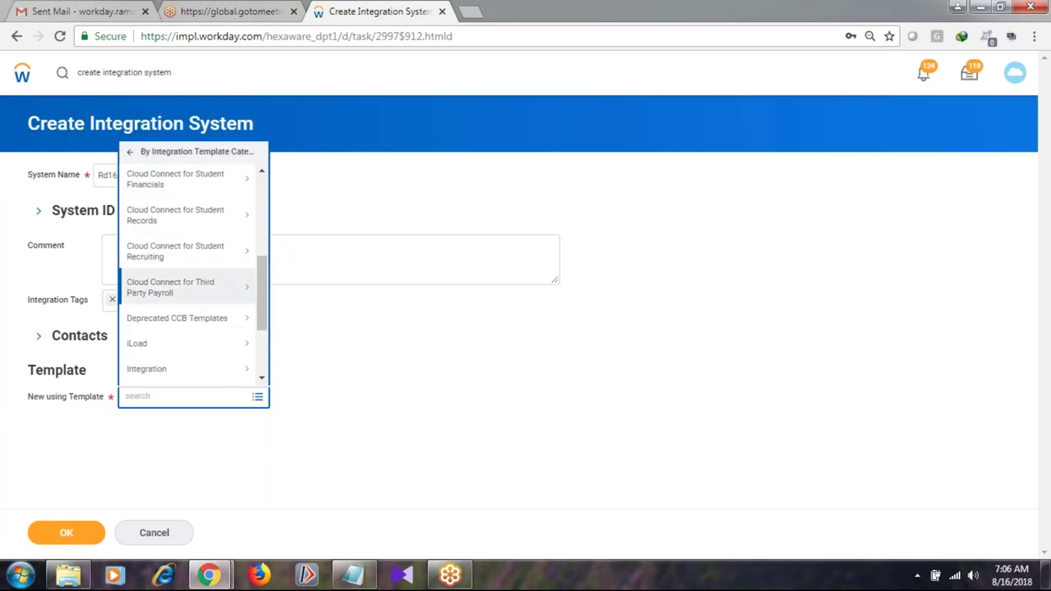
# - Examine the Core Connector templates offered in the Cloud Connect for HCM category
pyautogui.moveTo(257, 279); pyautogui.dragTo(263, 209)
pyautogui.click(205, 219)
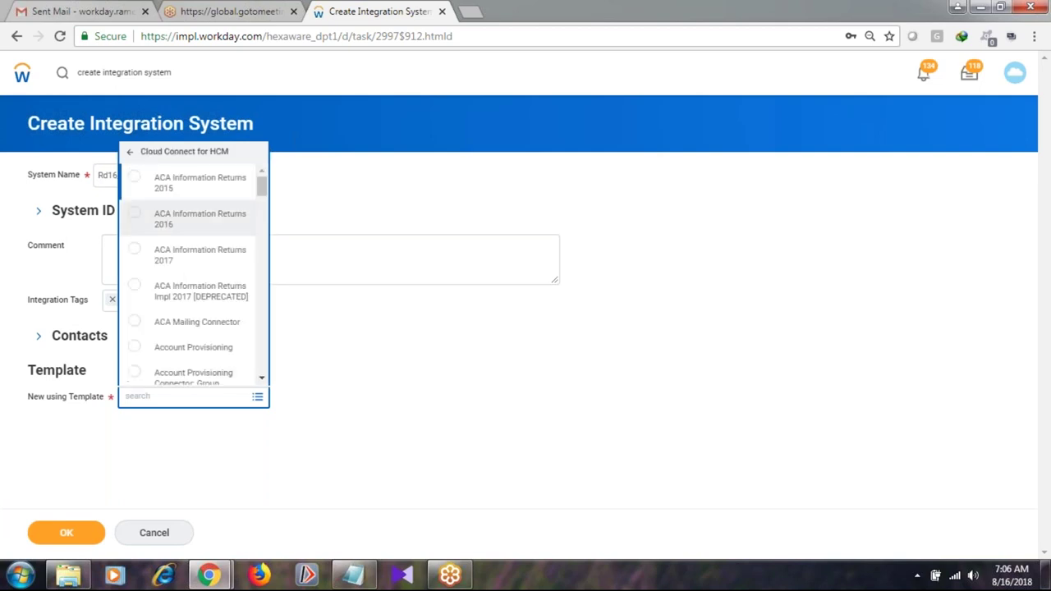
pyautogui.moveTo(261, 196); pyautogui.dragTo(267, 251)
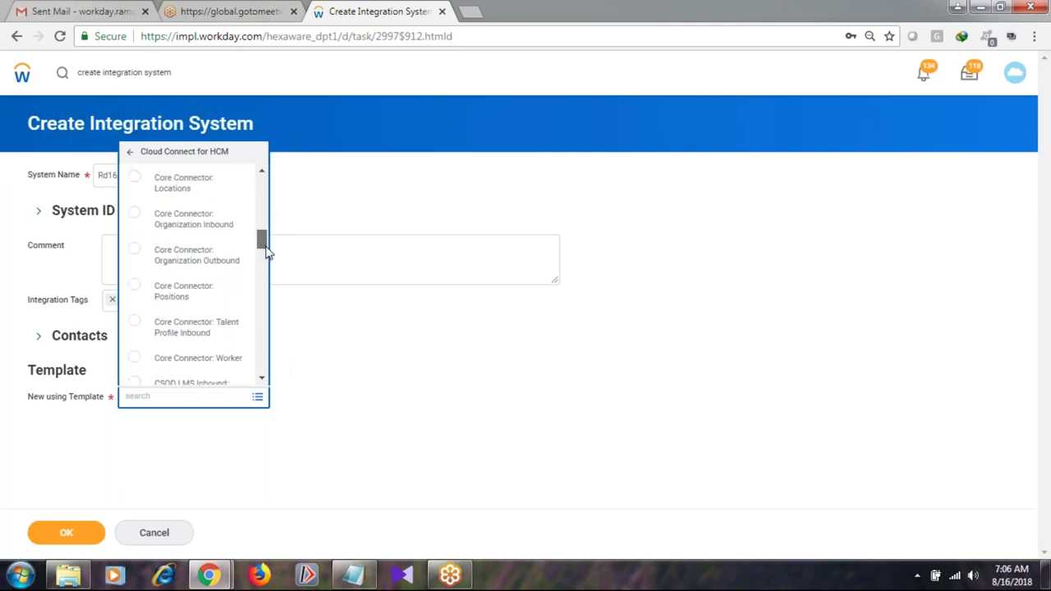
pyautogui.scroll(-1, 267, 253)
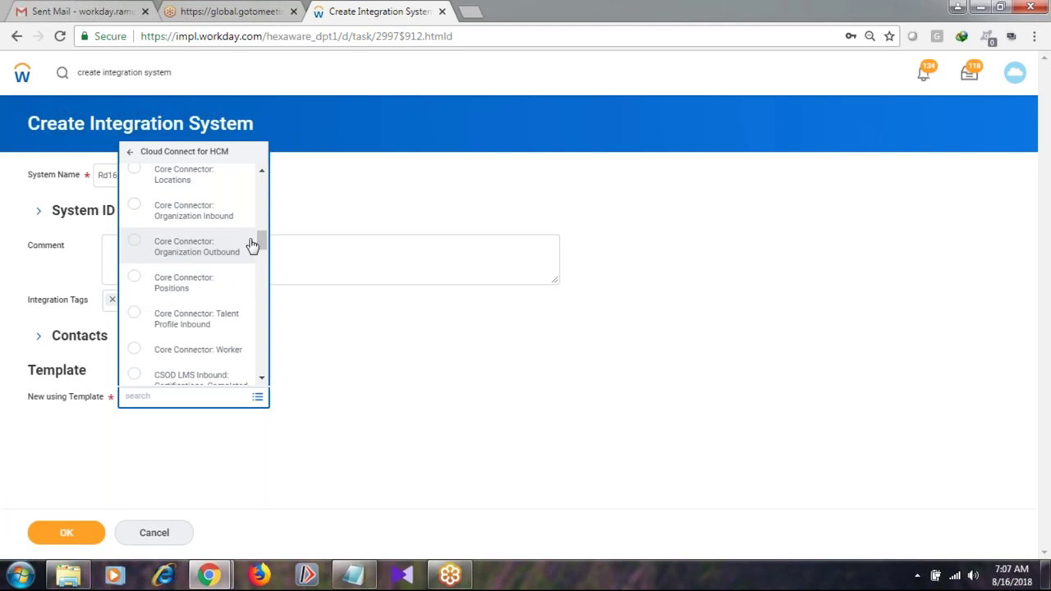
pyautogui.scroll(1, 263, 241)
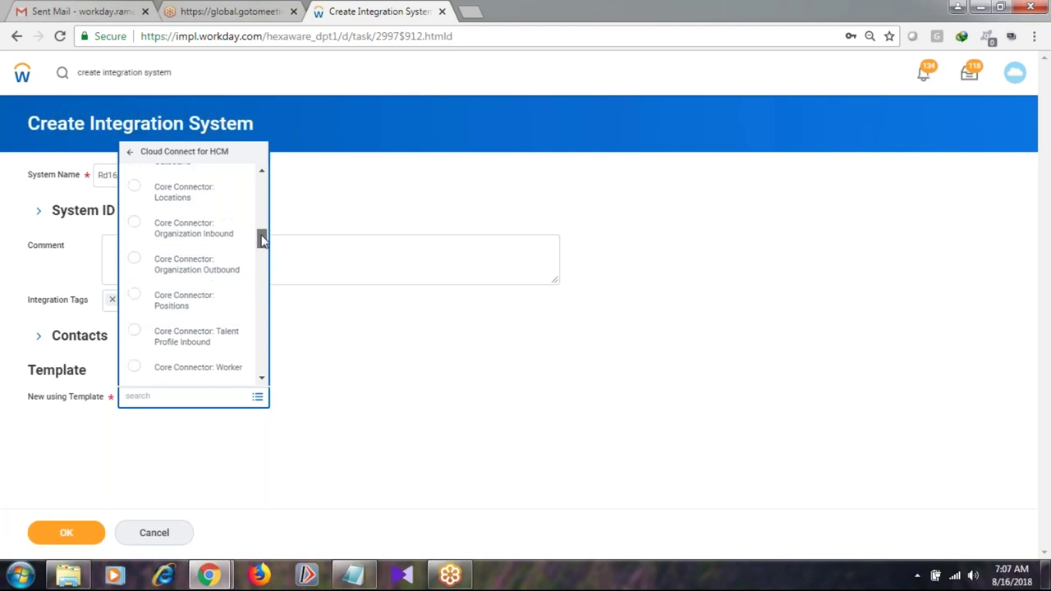
pyautogui.scroll(1, 263, 239)
pyautogui.scroll(2, 262, 239)
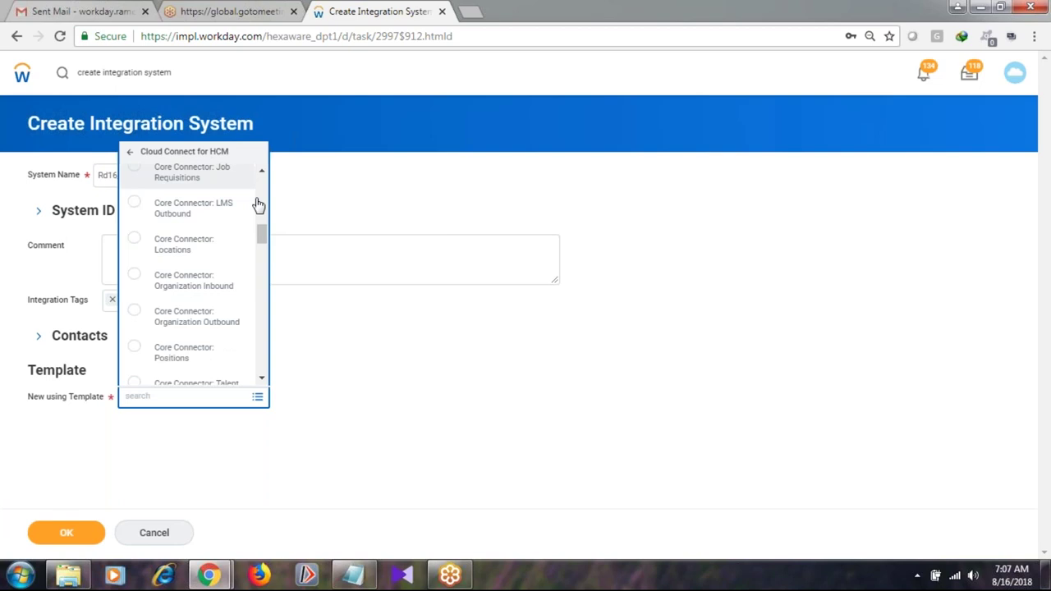
pyautogui.moveTo(262, 238); pyautogui.dragTo(261, 220)
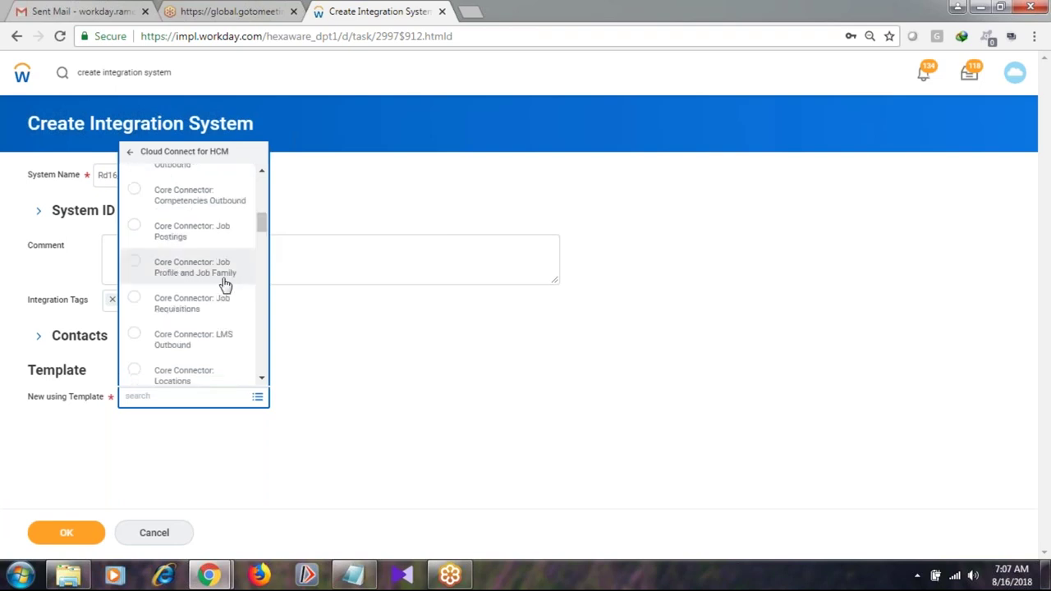
# - Examine the remaining Cloud Connect for HCM templates through to the end of the list, and return to the category list
pyautogui.moveTo(264, 222); pyautogui.dragTo(265, 283)
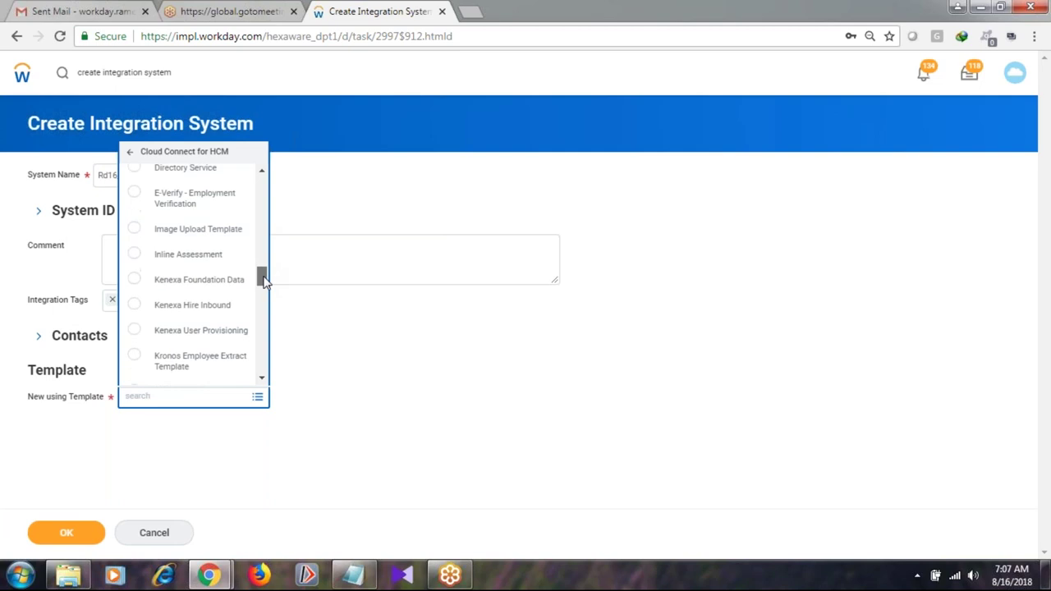
pyautogui.scroll(1, 211, 244)
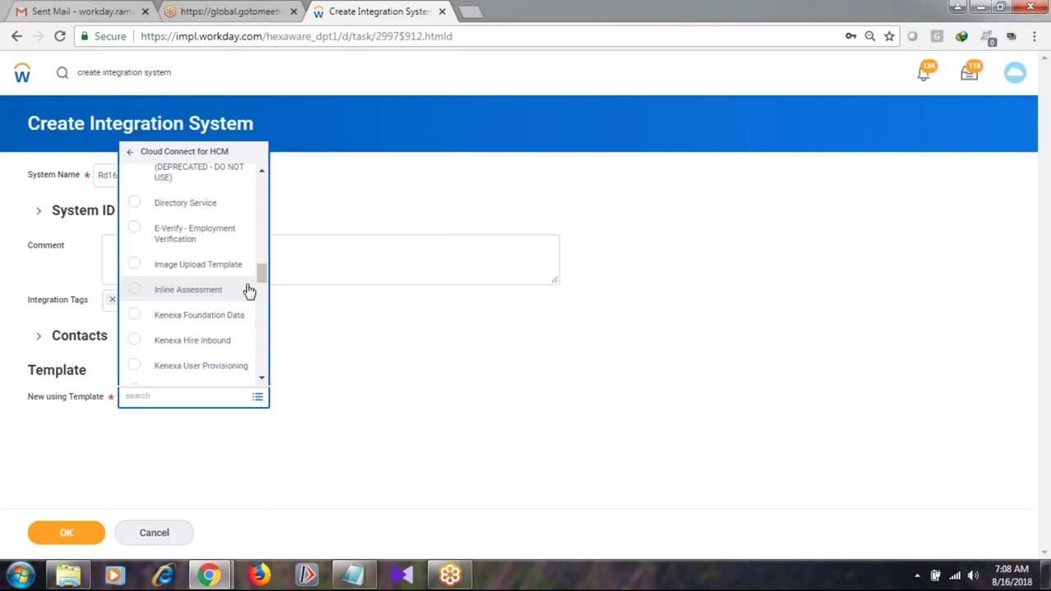
pyautogui.moveTo(263, 279); pyautogui.dragTo(259, 289)
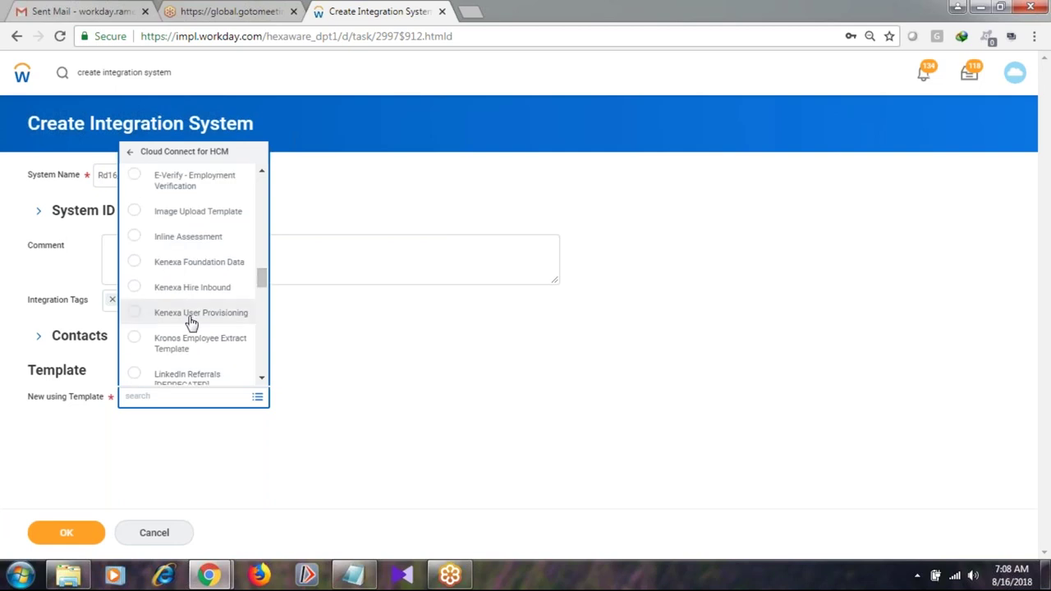
pyautogui.moveTo(264, 271); pyautogui.dragTo(263, 275)
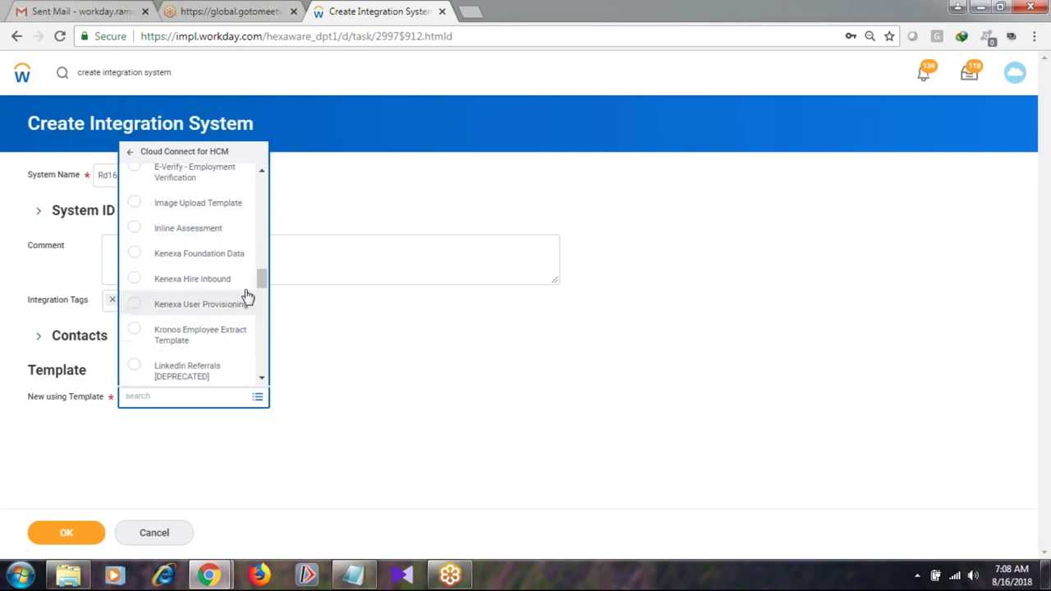
pyautogui.moveTo(261, 279); pyautogui.dragTo(261, 336)
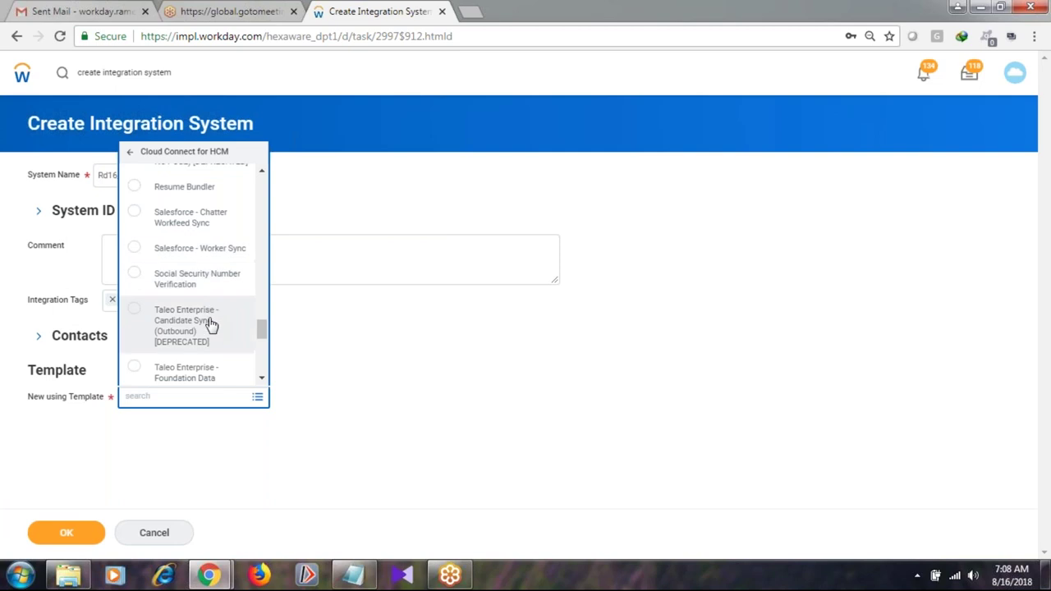
pyautogui.moveTo(265, 333); pyautogui.dragTo(264, 340)
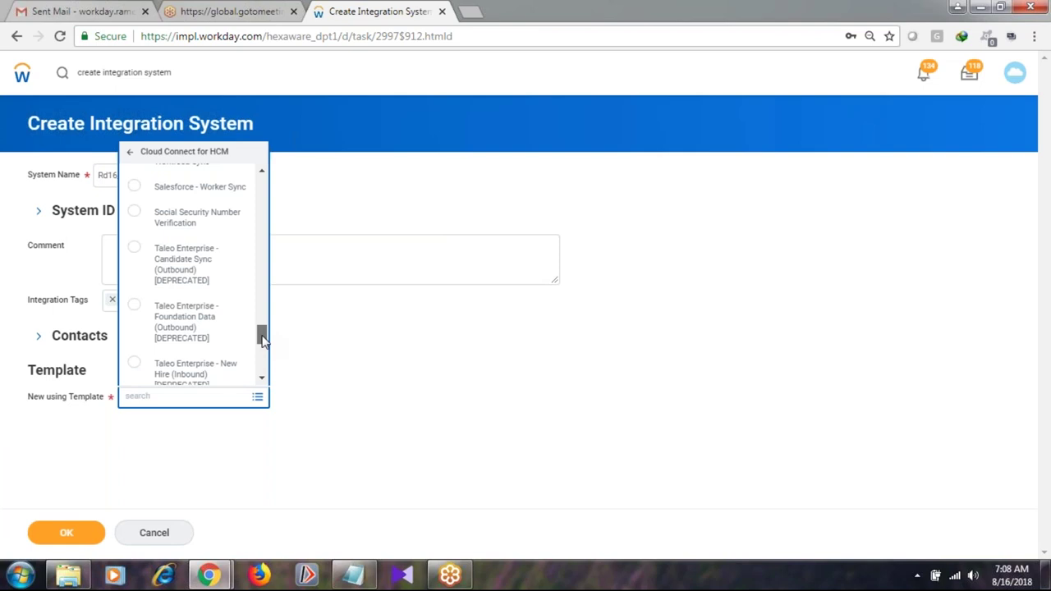
pyautogui.moveTo(262, 341); pyautogui.dragTo(261, 376)
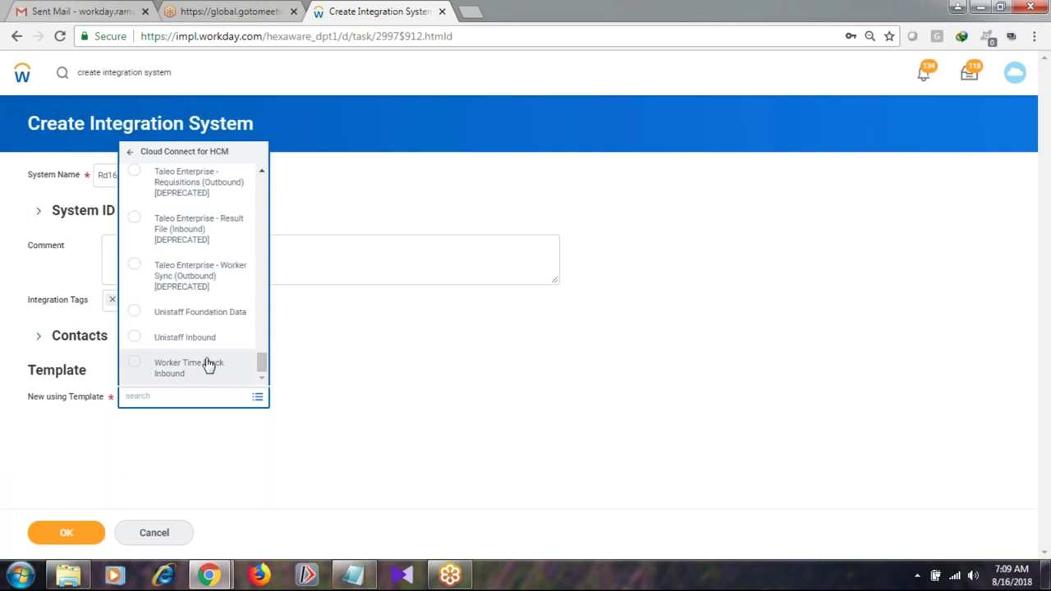
pyautogui.moveTo(263, 345); pyautogui.dragTo(273, 208)
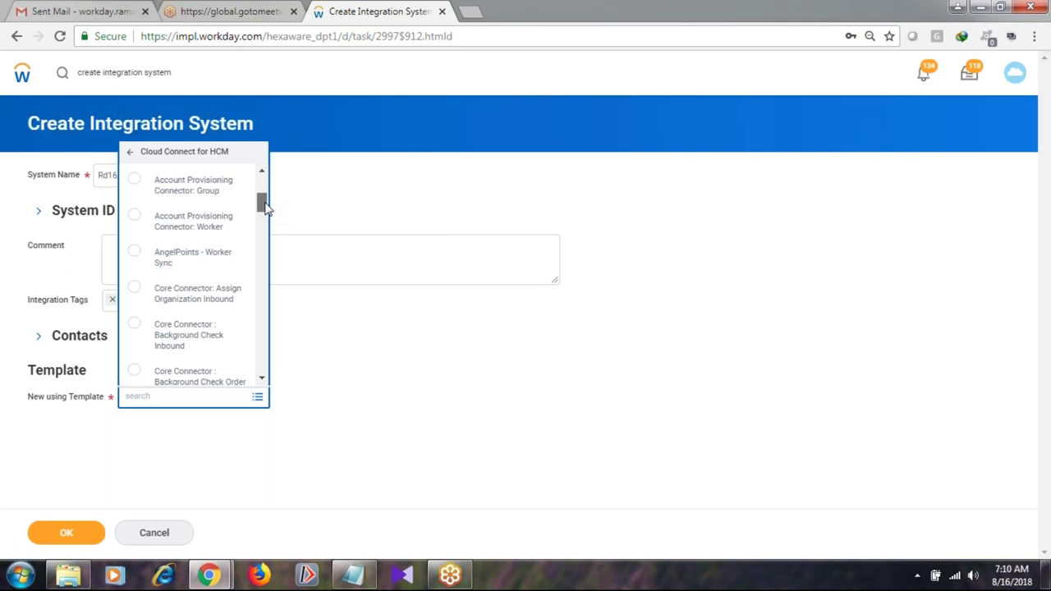
pyautogui.moveTo(264, 207); pyautogui.dragTo(265, 194)
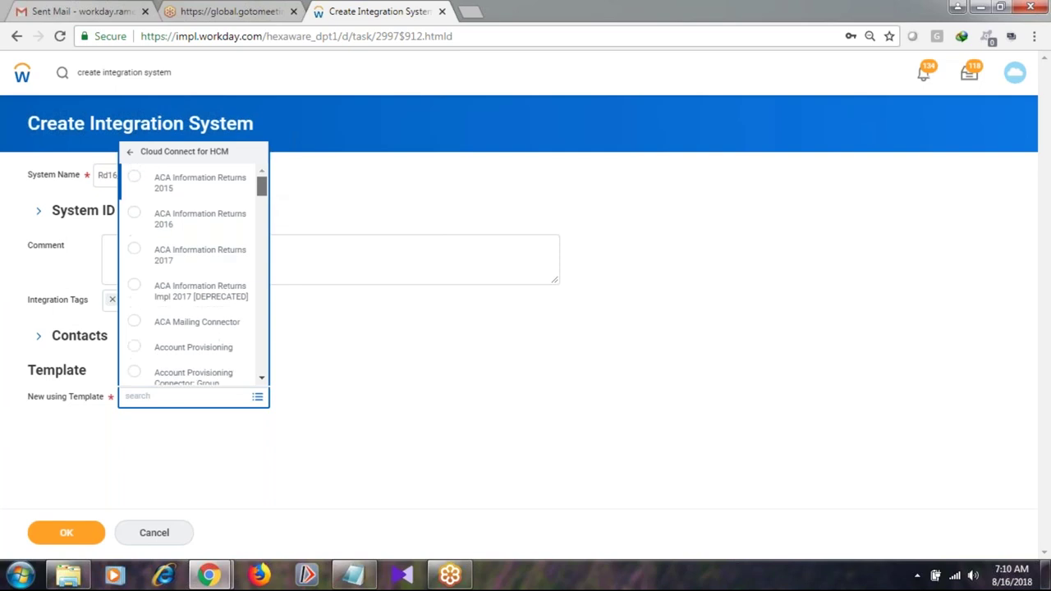
pyautogui.click(129, 152)
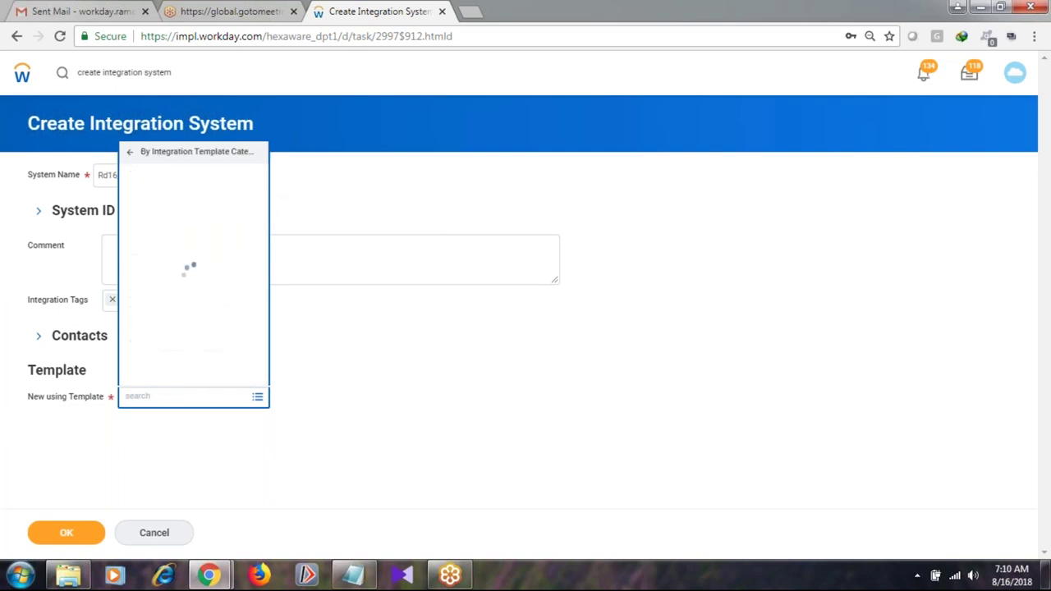
# - Select Benefits Connector from Cloud Connect for Benefits as the new system's template and remove that selection again
pyautogui.click(185, 177)
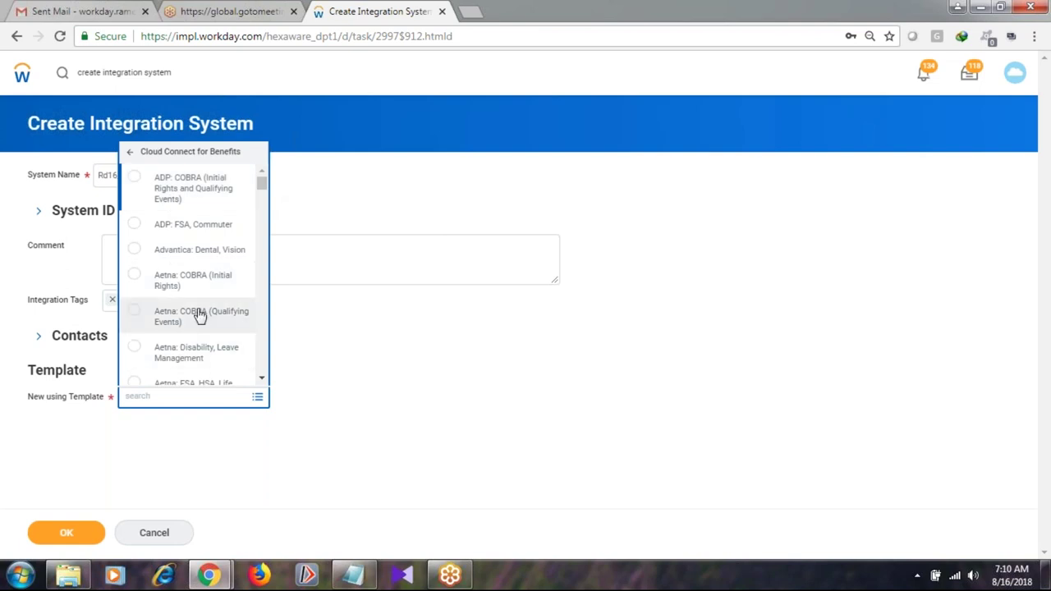
pyautogui.moveTo(263, 187); pyautogui.dragTo(259, 215)
pyautogui.click(189, 255)
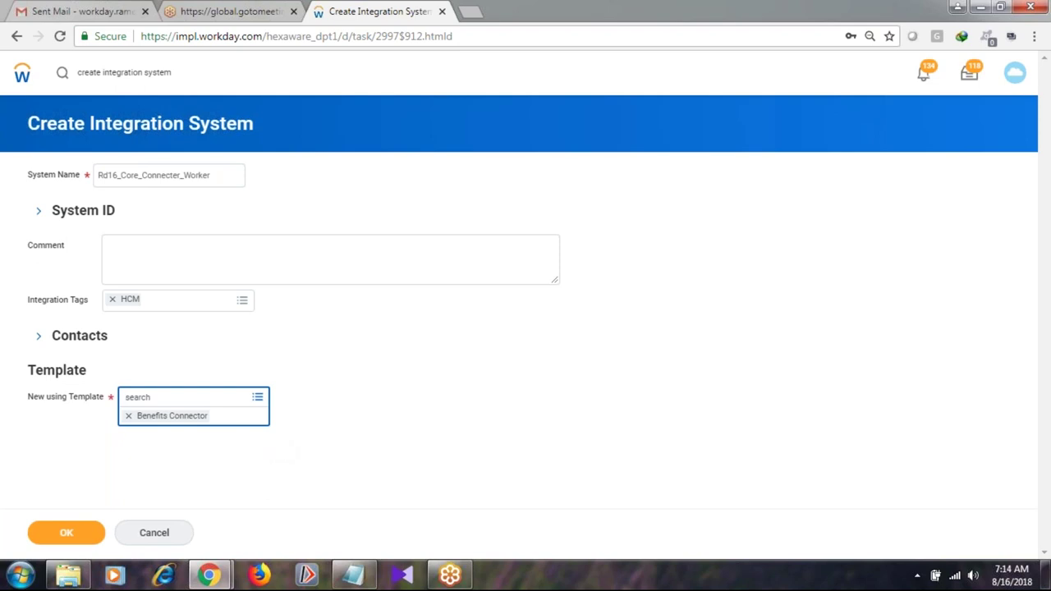
pyautogui.click(130, 416)
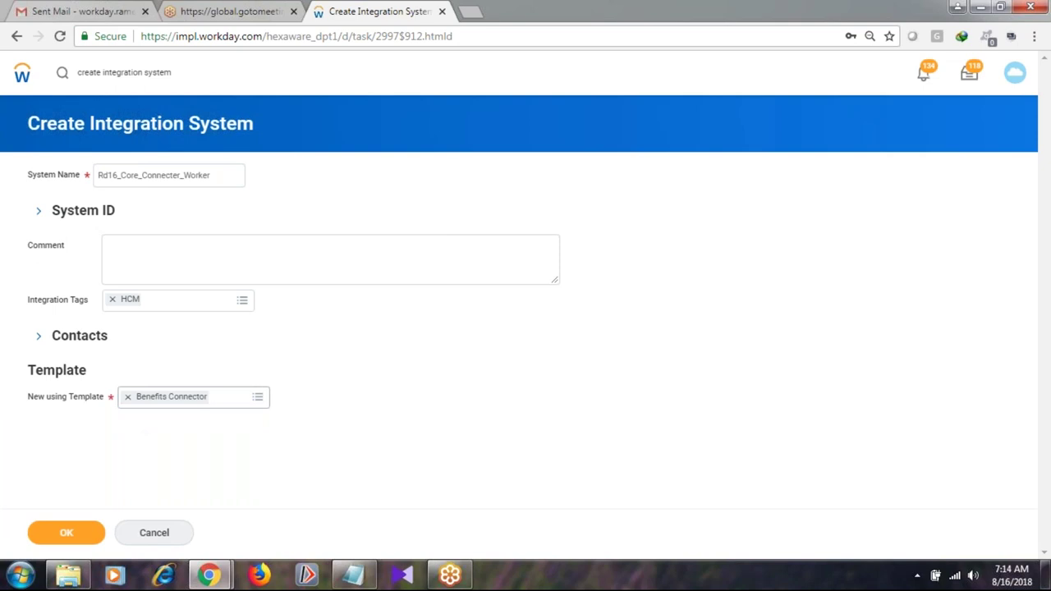
pyautogui.click(128, 398)
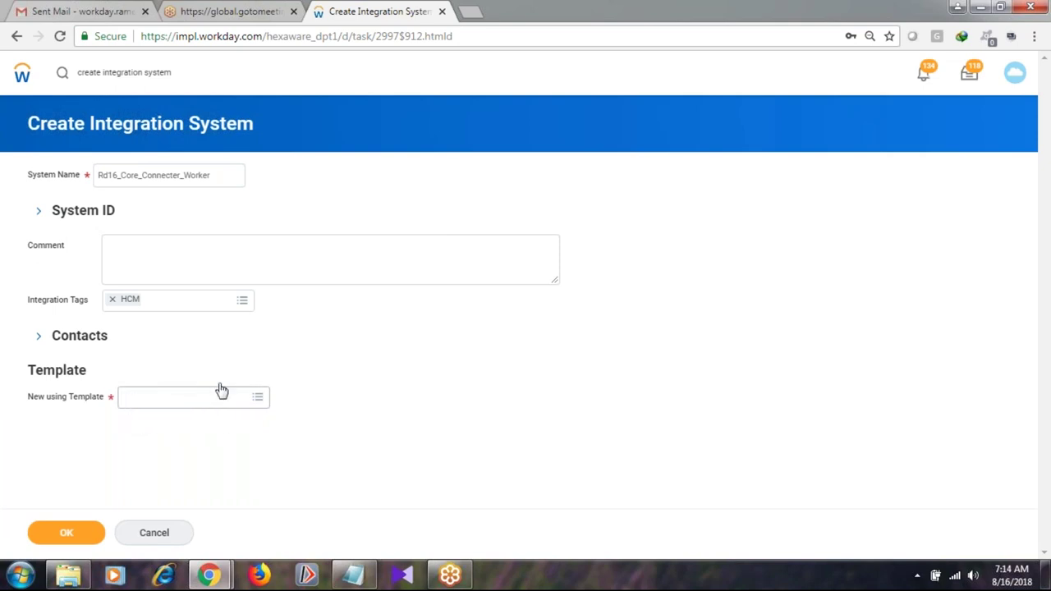
# - Select ADP: FSA, Commuter from Cloud Connect for Benefits as the new system's template and clear it again
pyautogui.click(258, 399)
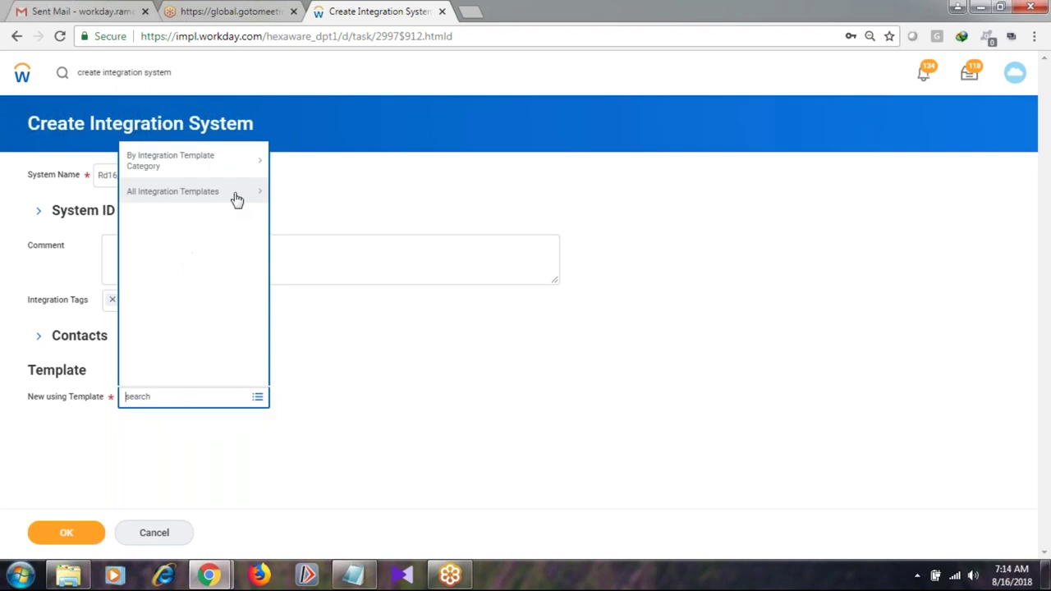
pyautogui.click(220, 168)
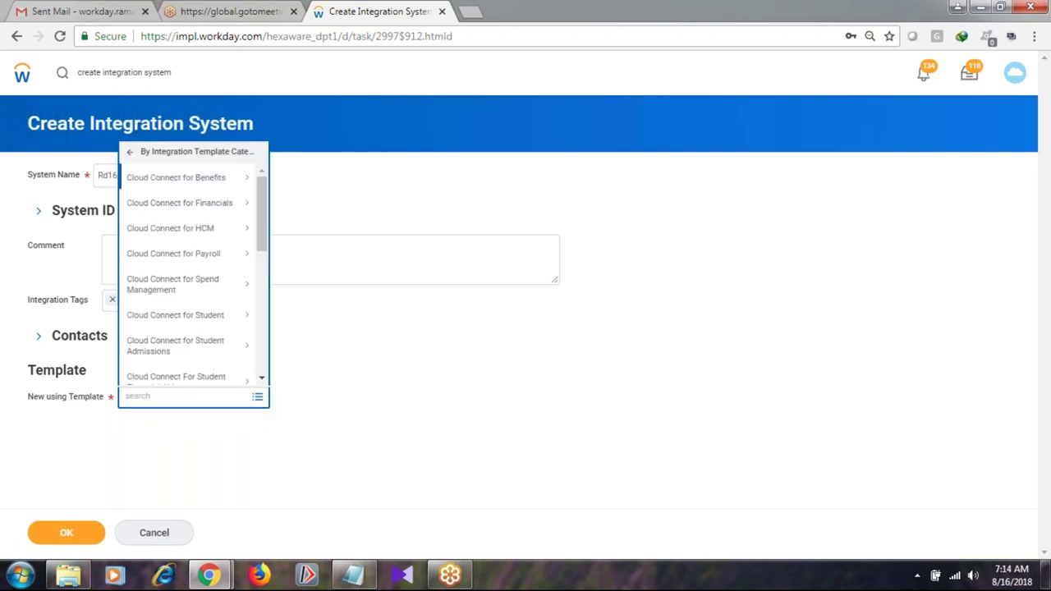
pyautogui.click(208, 187)
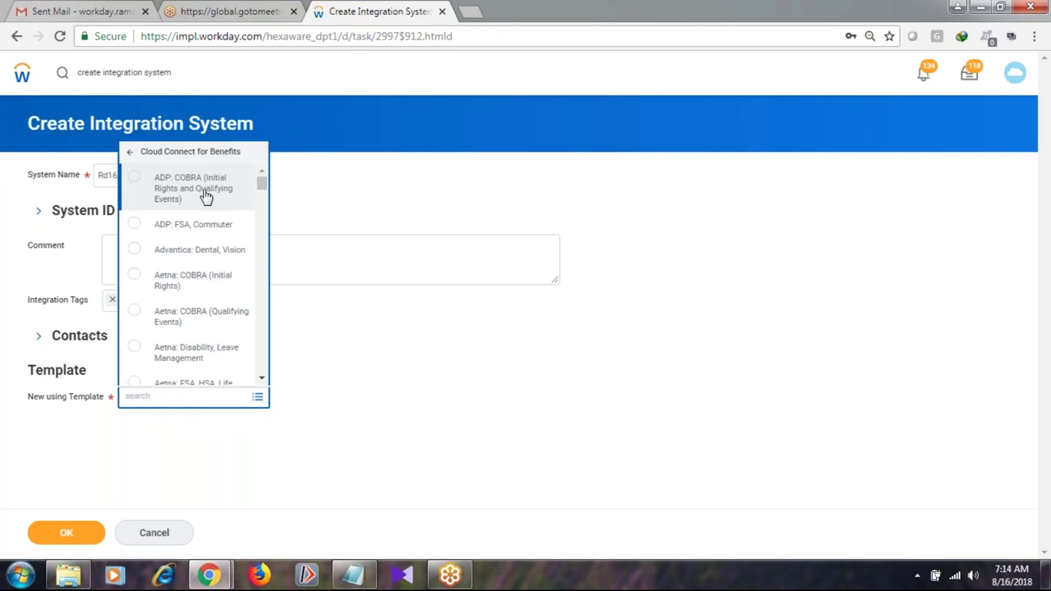
pyautogui.click(211, 230)
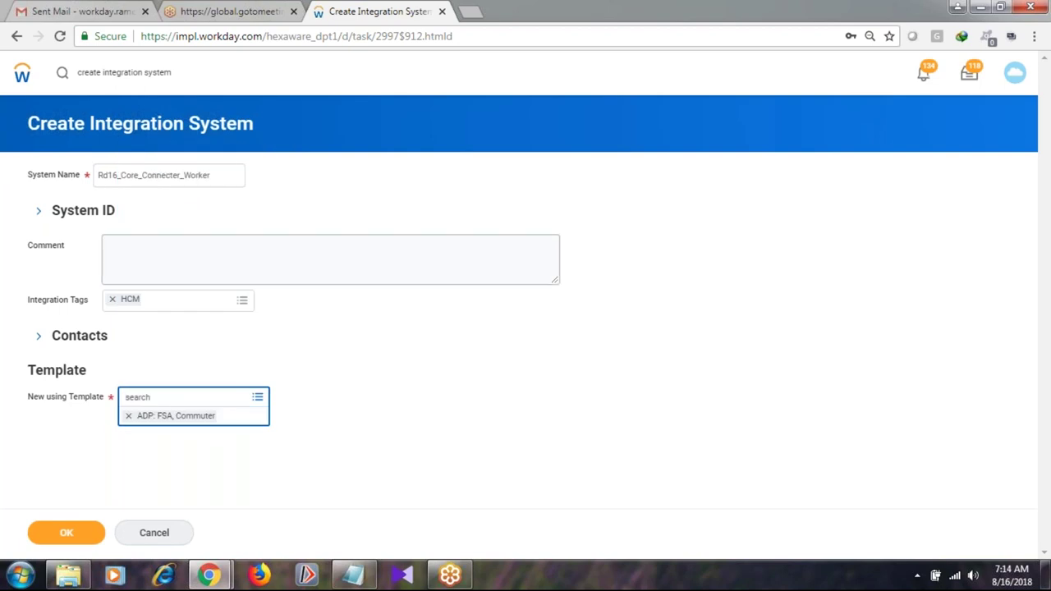
pyautogui.click(128, 397)
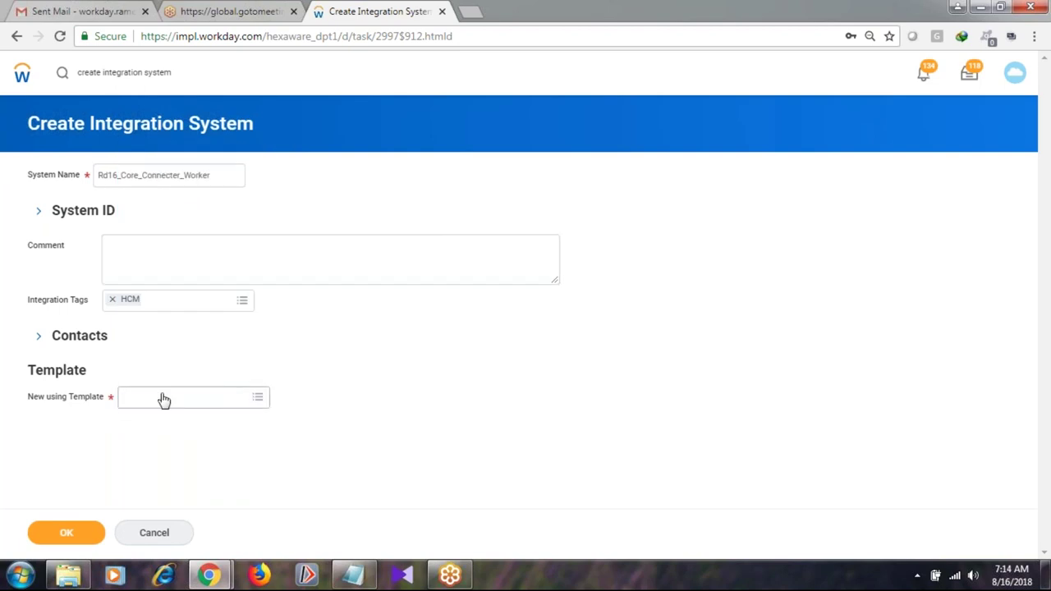
# - Examine the provider-specific templates in the Cloud Connect for Benefits category, from the ADP entries to the Blue Shield and Capital ones
pyautogui.click(266, 404)
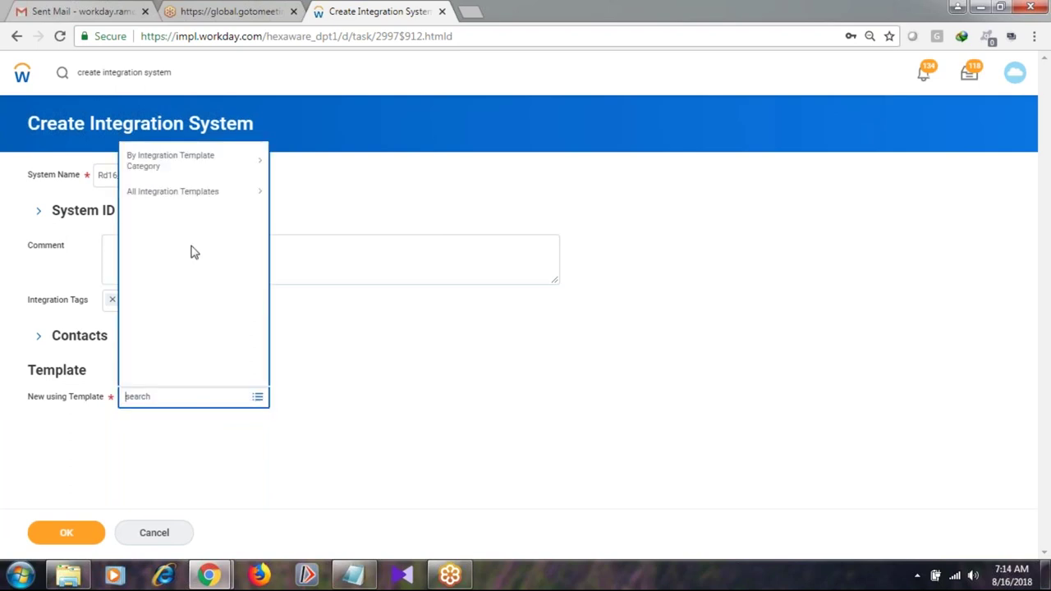
pyautogui.click(213, 171)
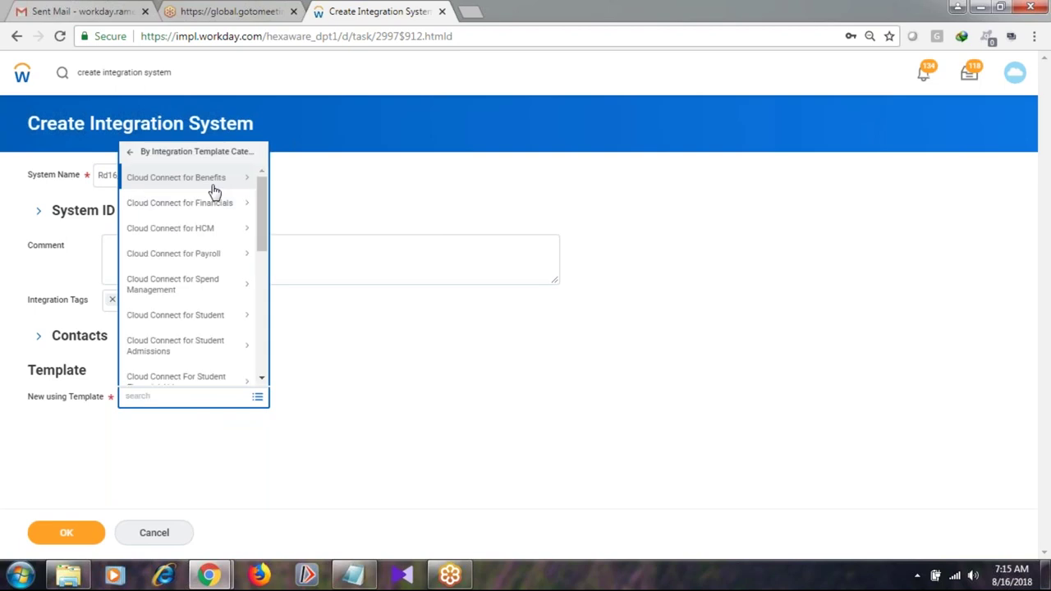
pyautogui.click(213, 179)
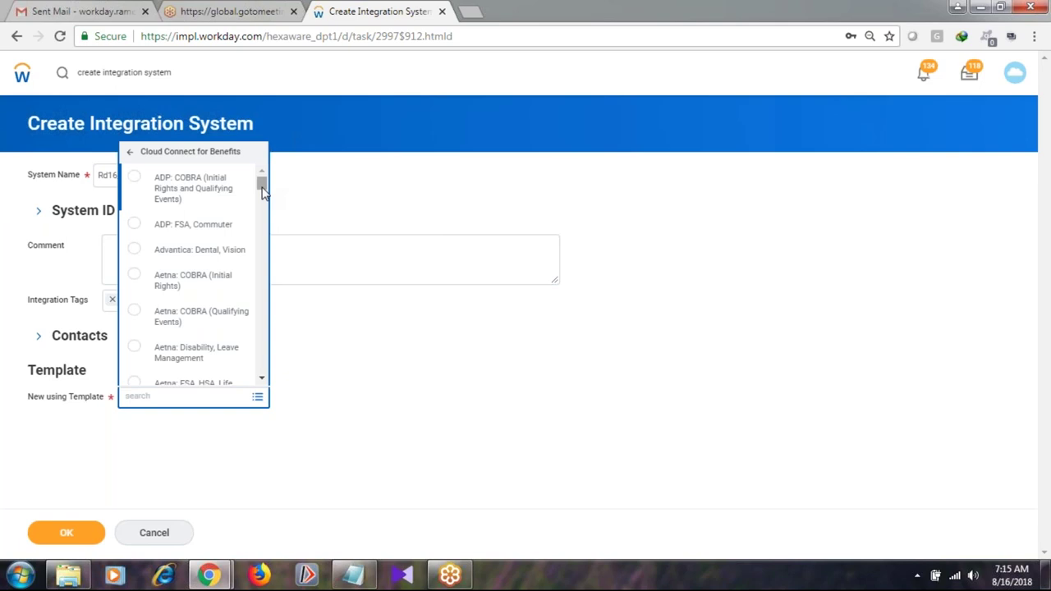
pyautogui.moveTo(262, 192); pyautogui.dragTo(252, 218)
pyautogui.scroll(-3, 254, 221)
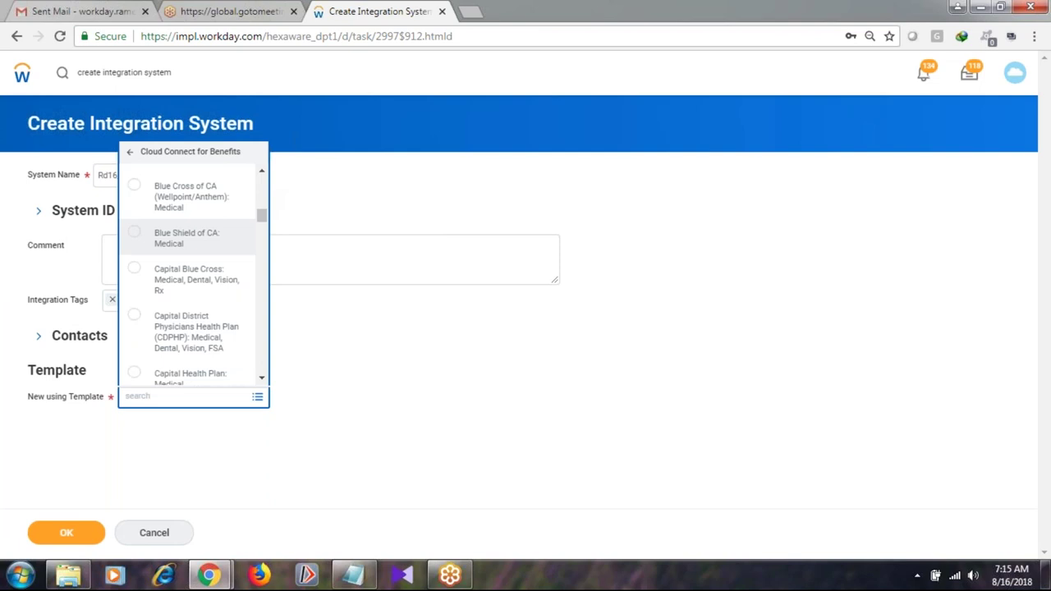
pyautogui.moveTo(261, 216); pyautogui.dragTo(262, 187)
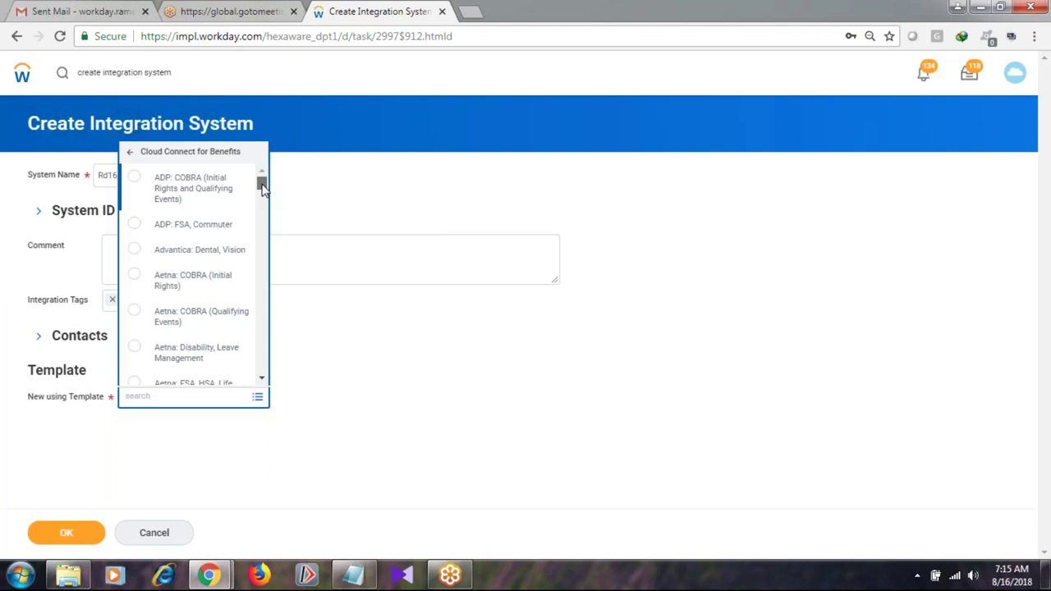
pyautogui.moveTo(262, 187); pyautogui.dragTo(260, 209)
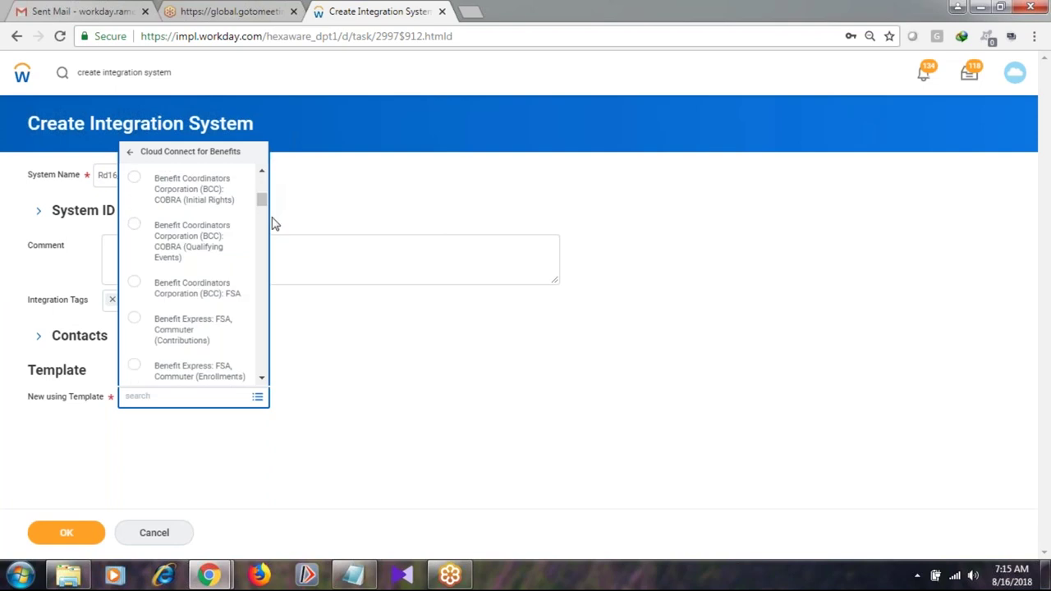
pyautogui.click(262, 171)
pyautogui.click(262, 172)
pyautogui.click(262, 171)
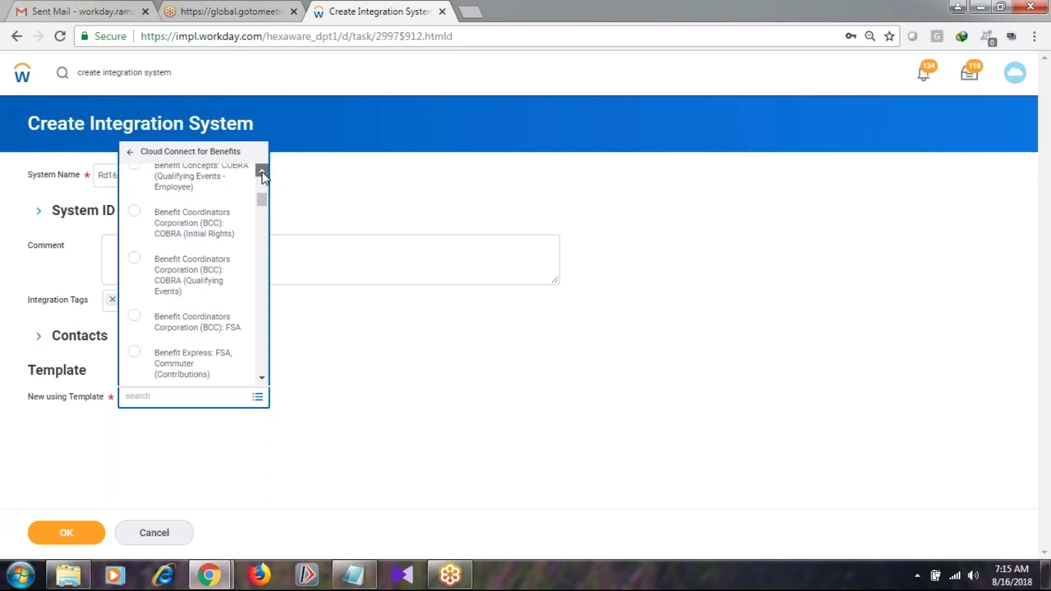
pyautogui.scroll(3, 262, 181)
pyautogui.scroll(3, 255, 314)
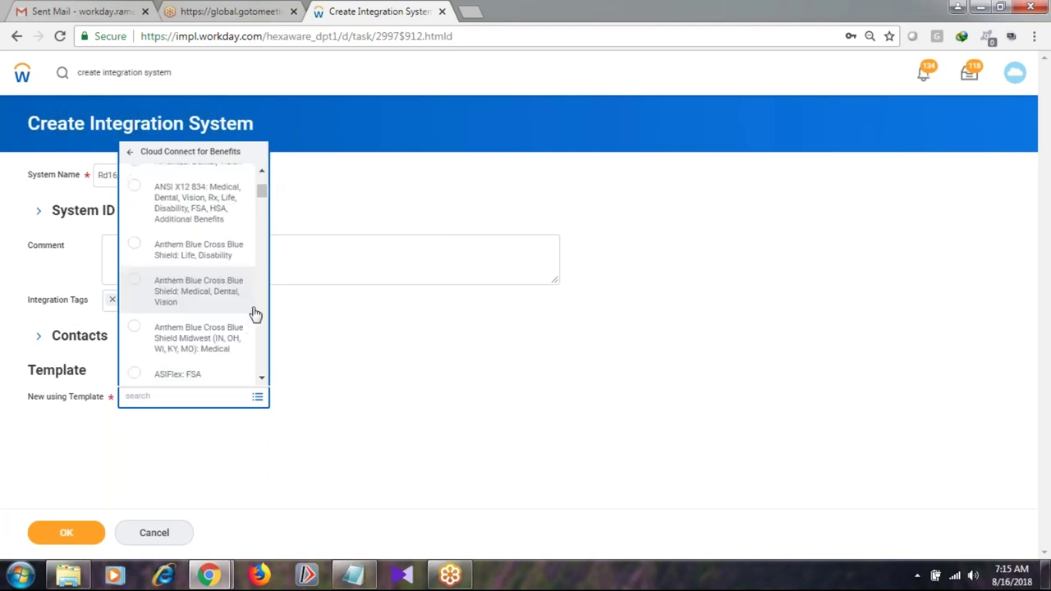
pyautogui.click(262, 379)
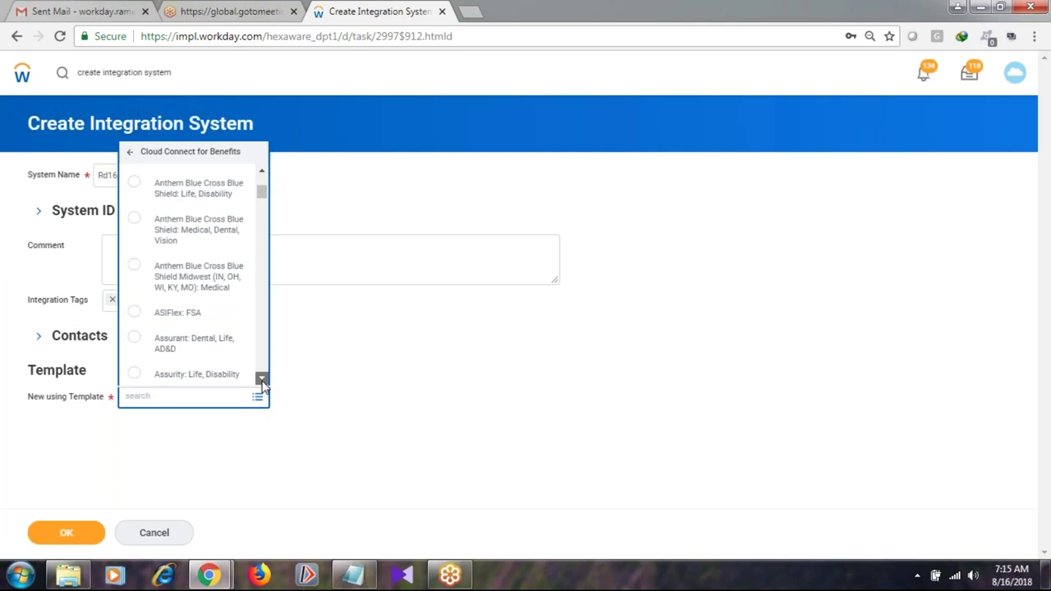
pyautogui.scroll(-2, 262, 383)
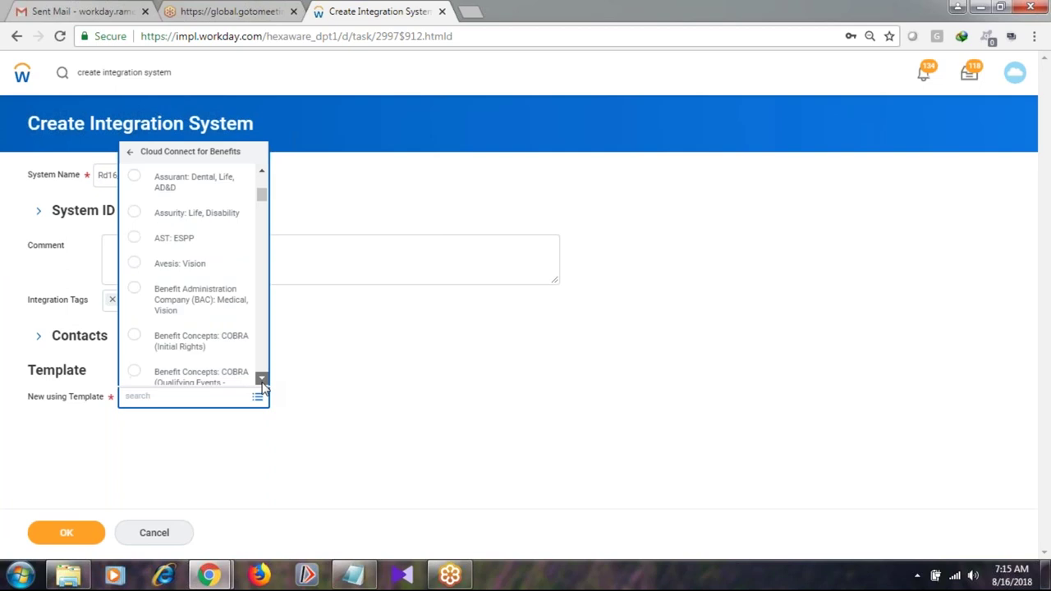
pyautogui.scroll(-3, 262, 382)
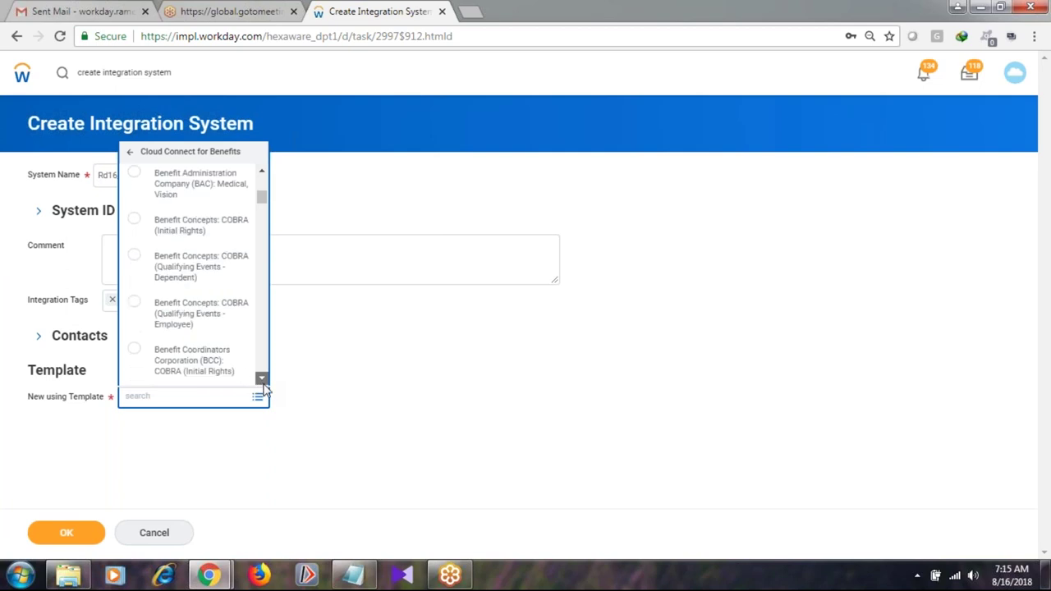
# - Search the templates for "benefit conne", select Benefits Connector as the new system's template and remove it again
pyautogui.click(216, 398)
pyautogui.write('benefit')
pyautogui.press('Return')
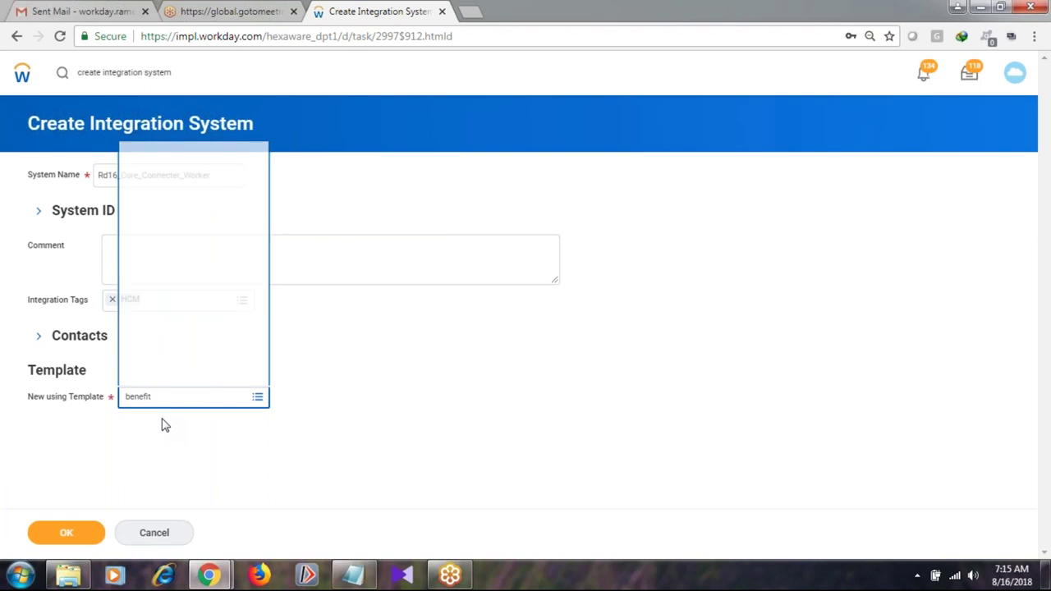
pyautogui.click(166, 400)
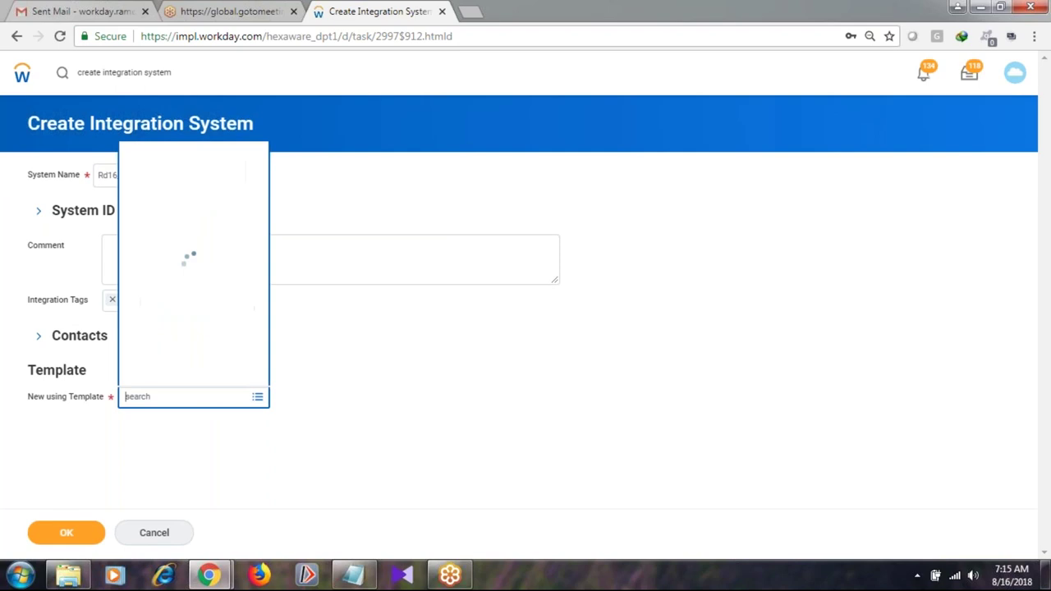
pyautogui.write('benefit conne')
pyautogui.press('Return')
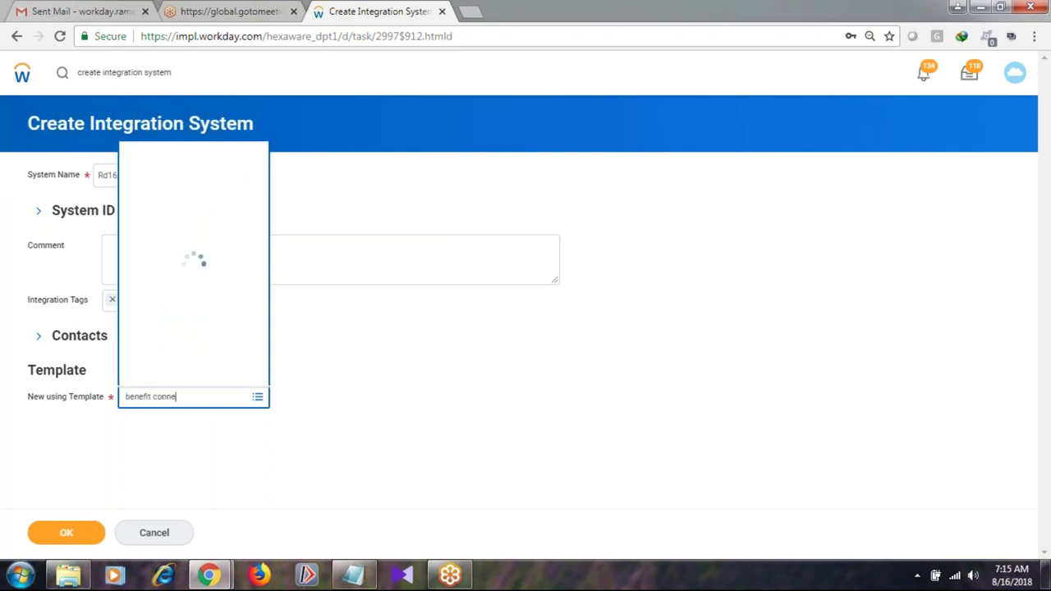
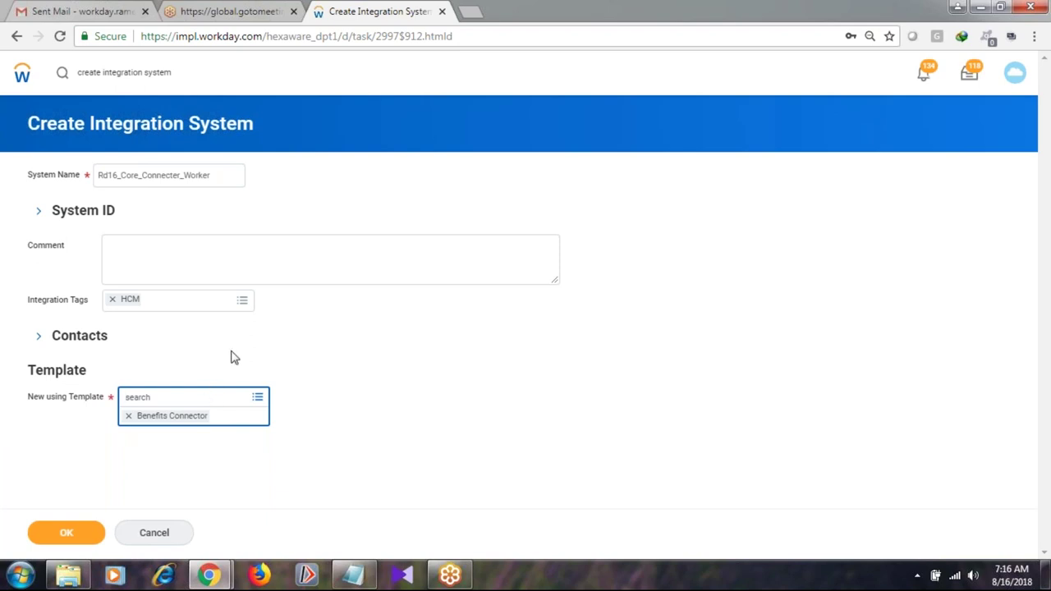
pyautogui.click(230, 358)
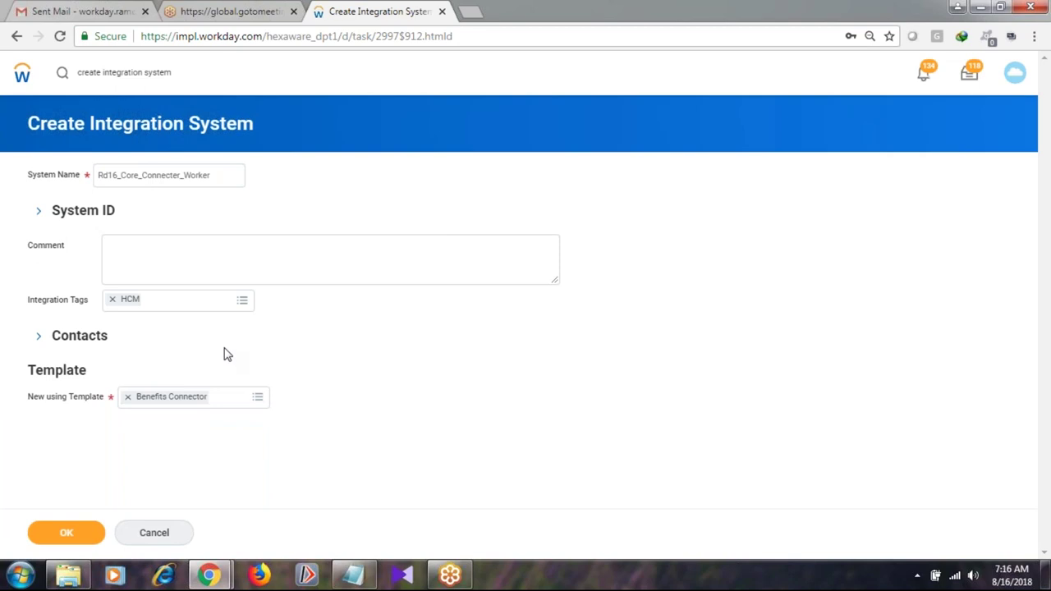
pyautogui.click(128, 397)
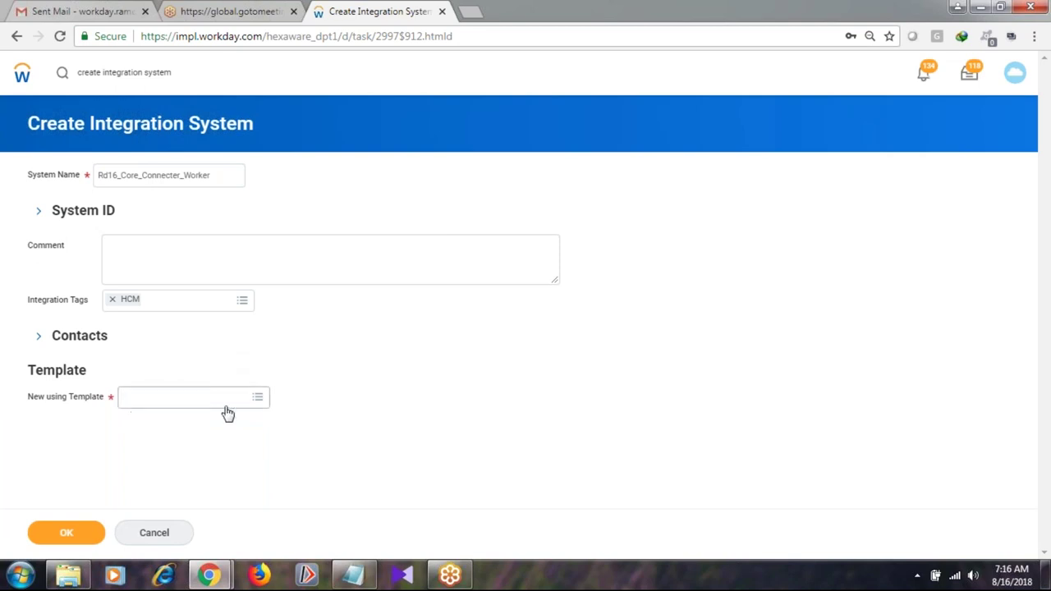
# - Review the Cloud Connect for Benefits list around Benefits Connector and its first entries, and close the list without choosing a template
pyautogui.click(258, 401)
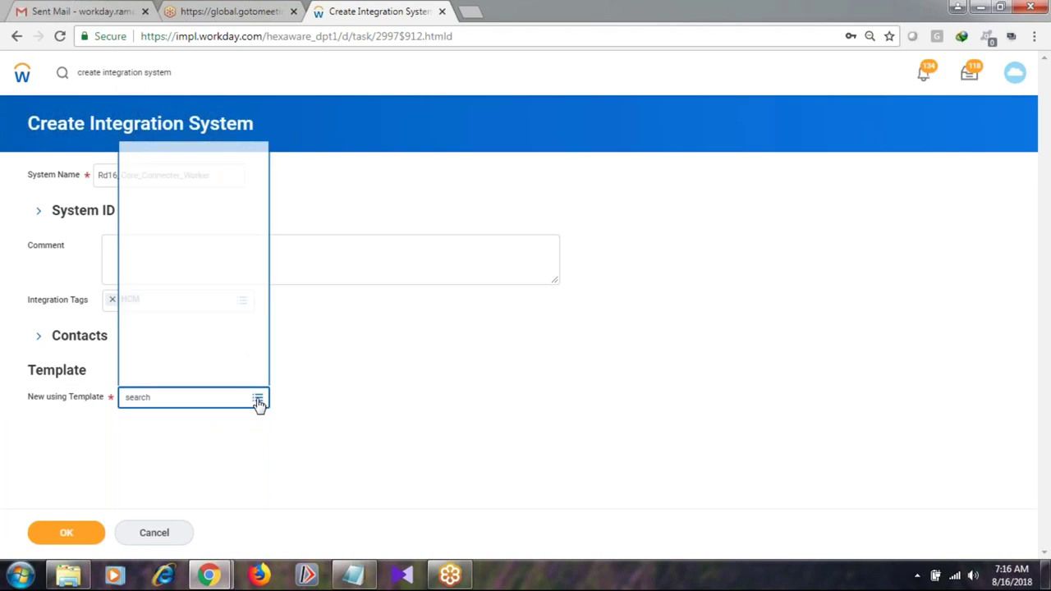
pyautogui.click(261, 154)
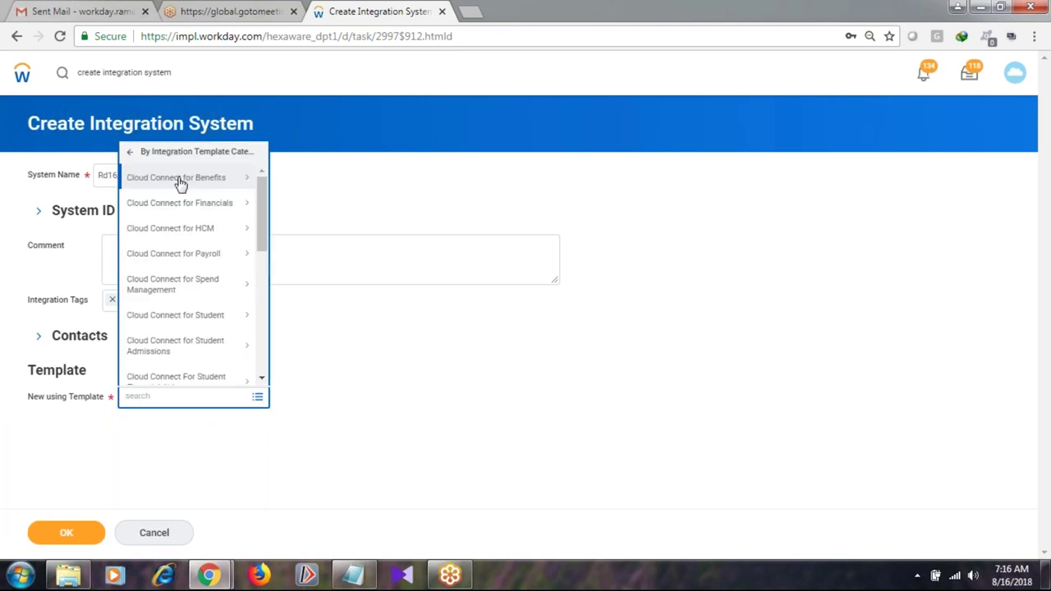
pyautogui.click(180, 181)
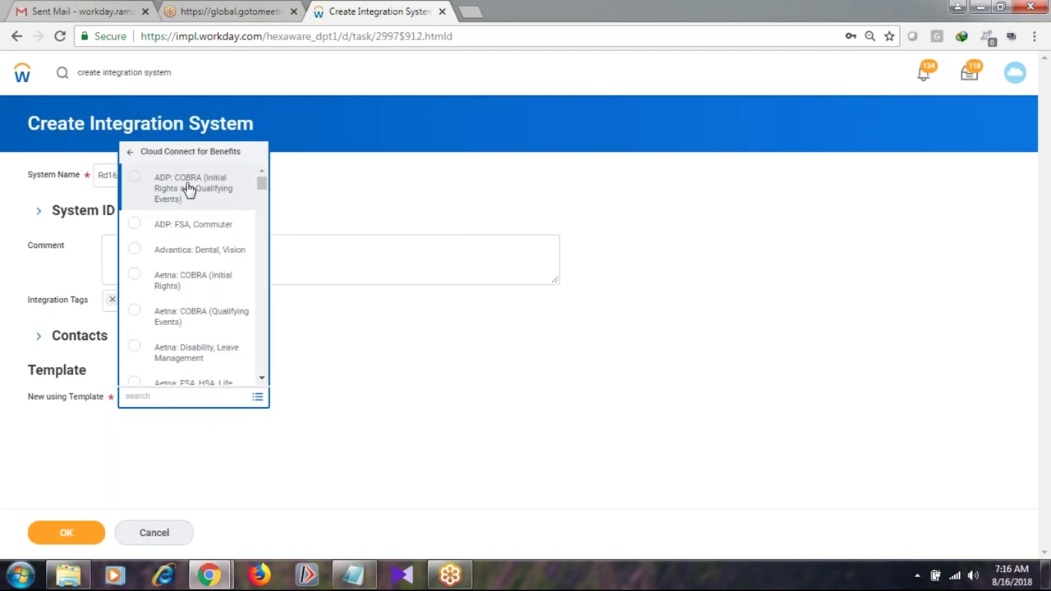
pyautogui.moveTo(262, 183); pyautogui.dragTo(262, 207)
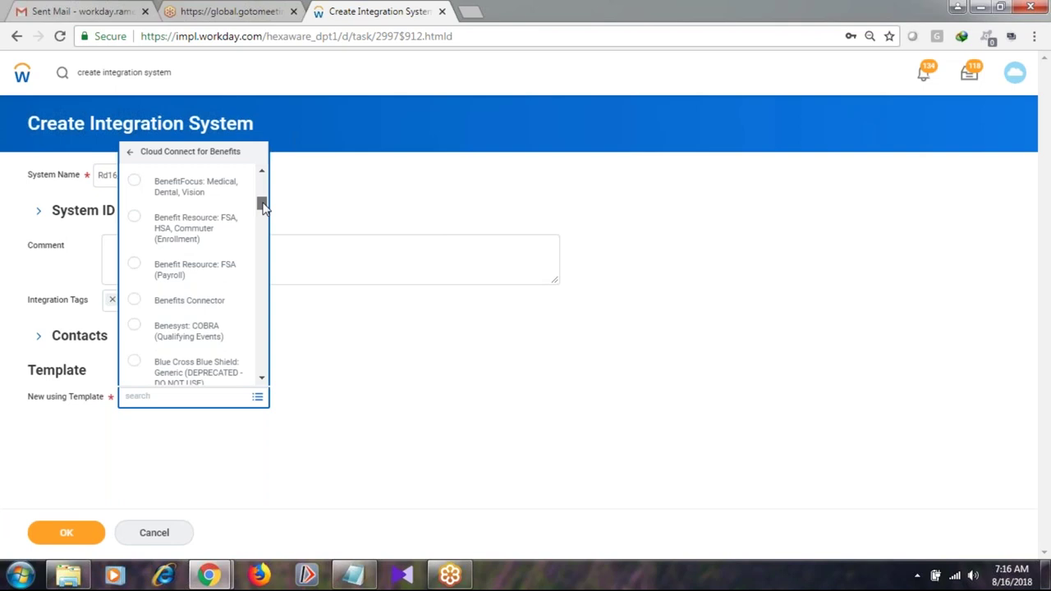
pyautogui.moveTo(263, 207); pyautogui.dragTo(205, 179)
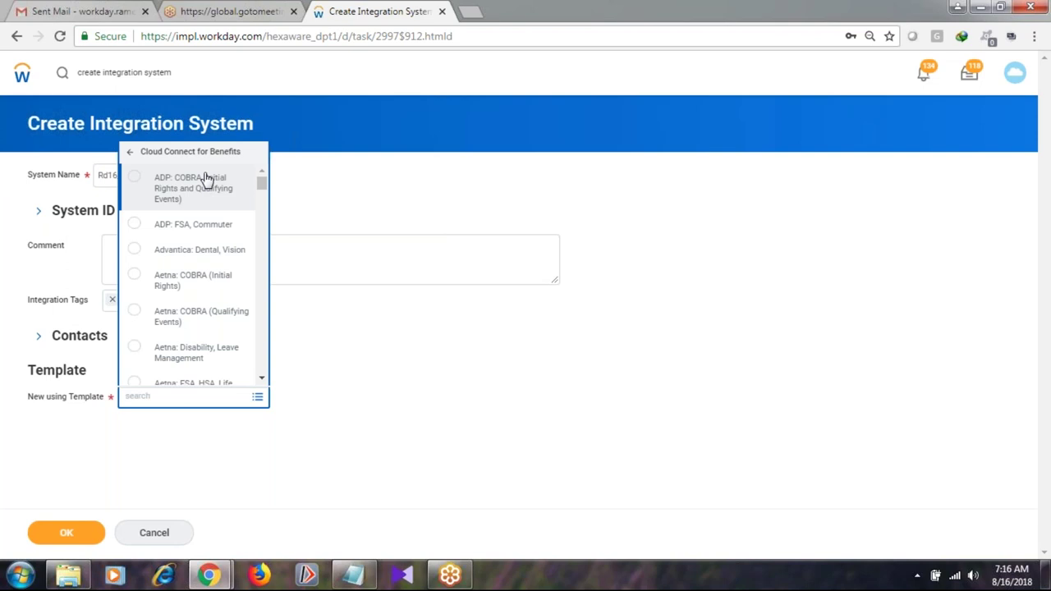
pyautogui.click(357, 196)
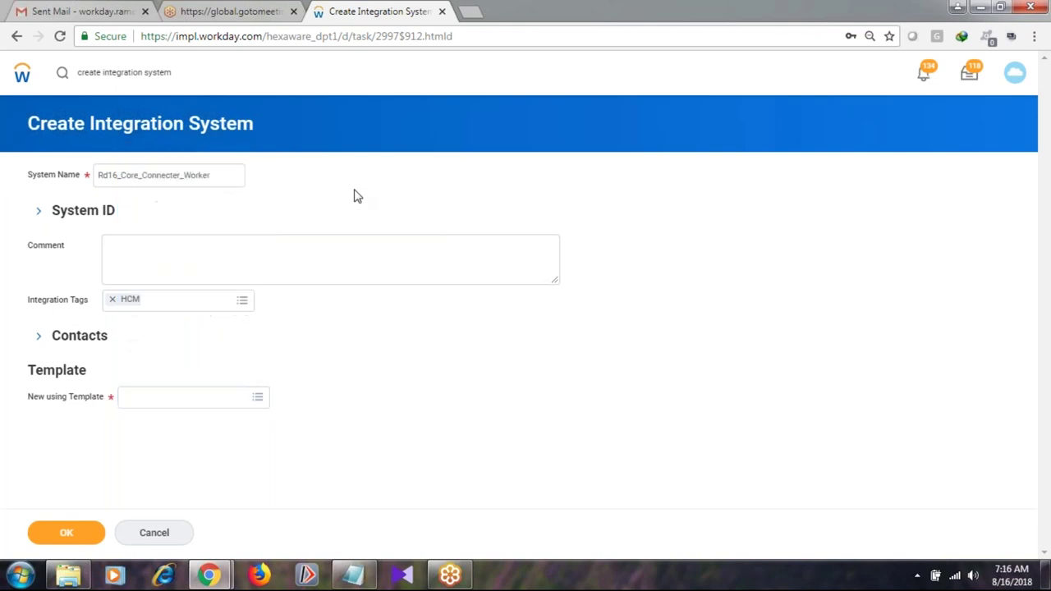
# - Choose Core Connector: Worker from Cloud Connect for HCM as the template and submit the new integration system
pyautogui.click(243, 397)
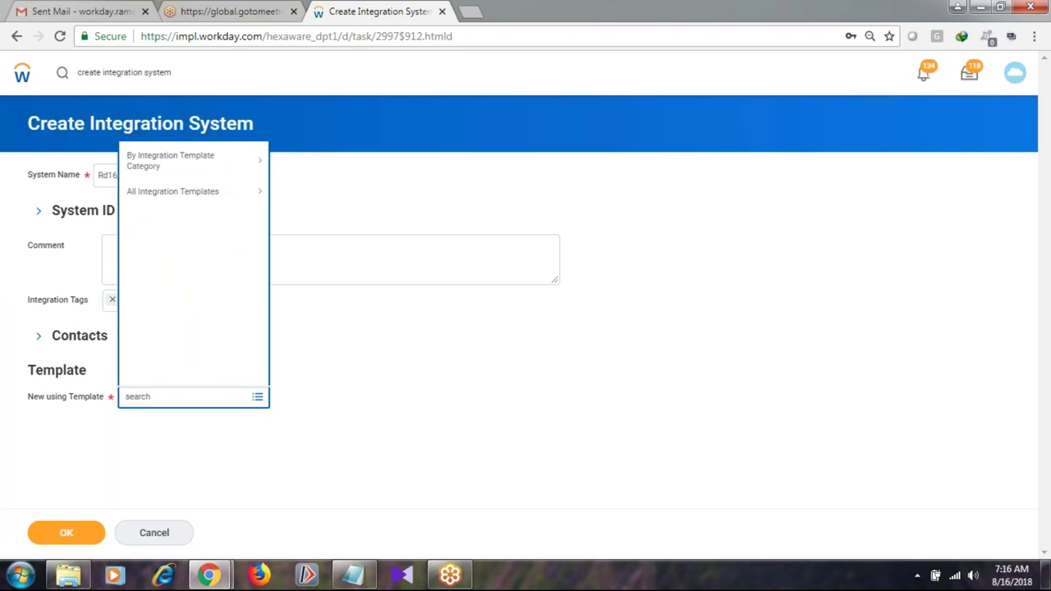
pyautogui.click(204, 176)
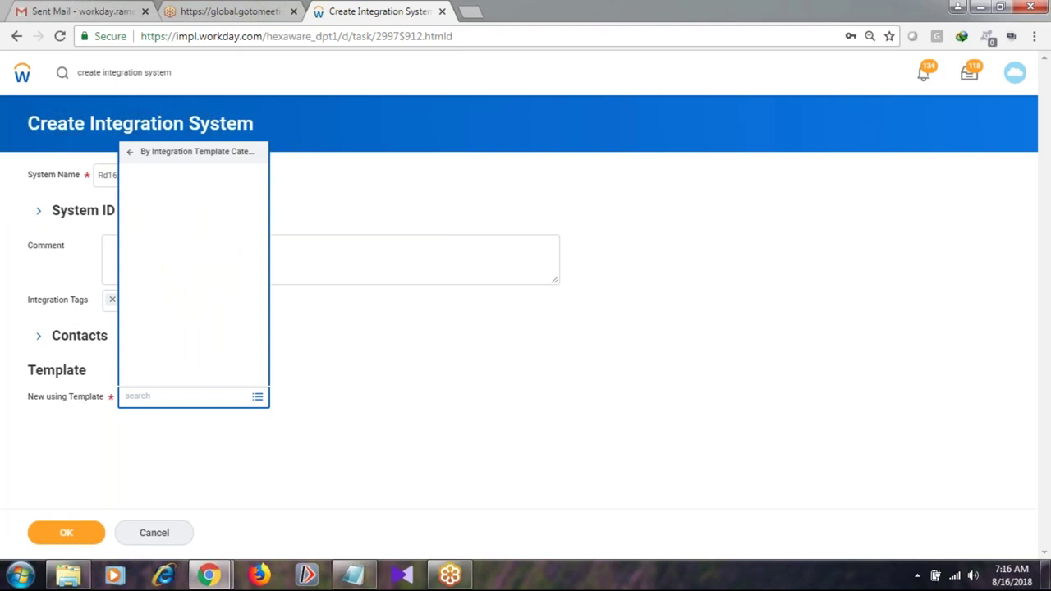
pyautogui.moveTo(262, 193); pyautogui.dragTo(265, 254)
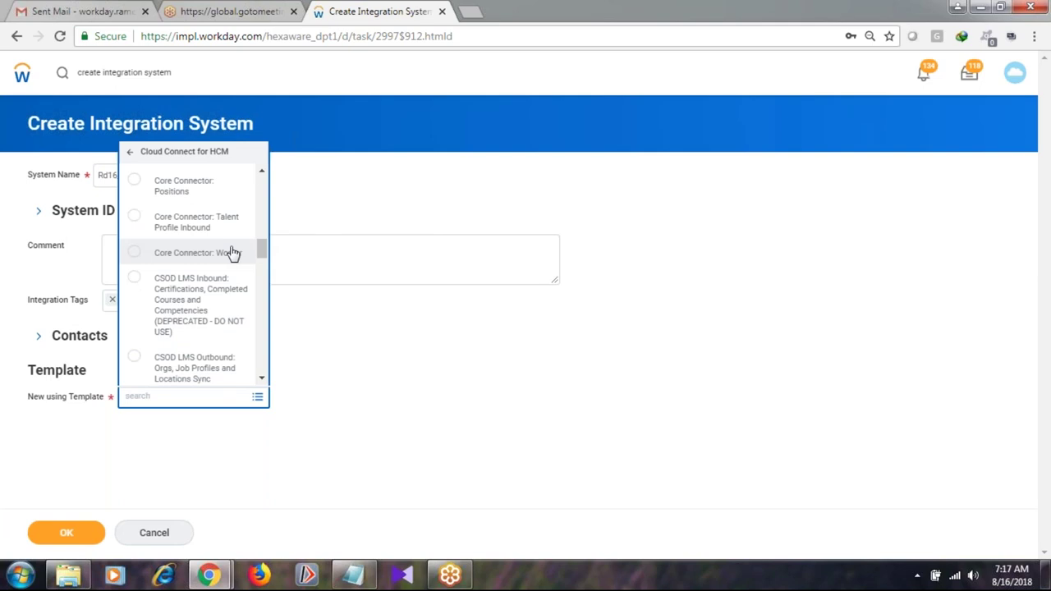
pyautogui.click(234, 254)
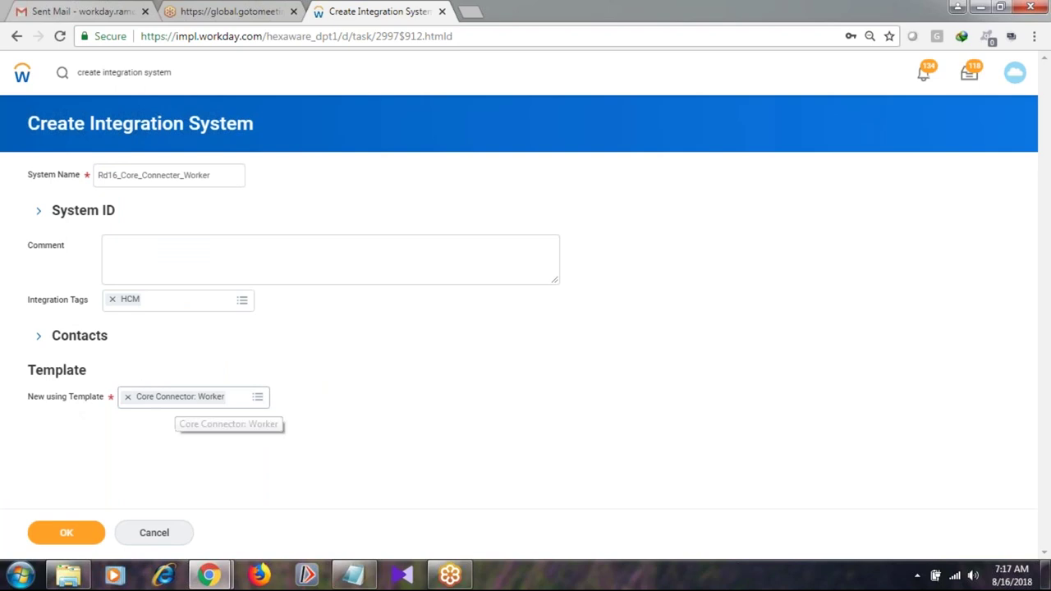
pyautogui.click(66, 535)
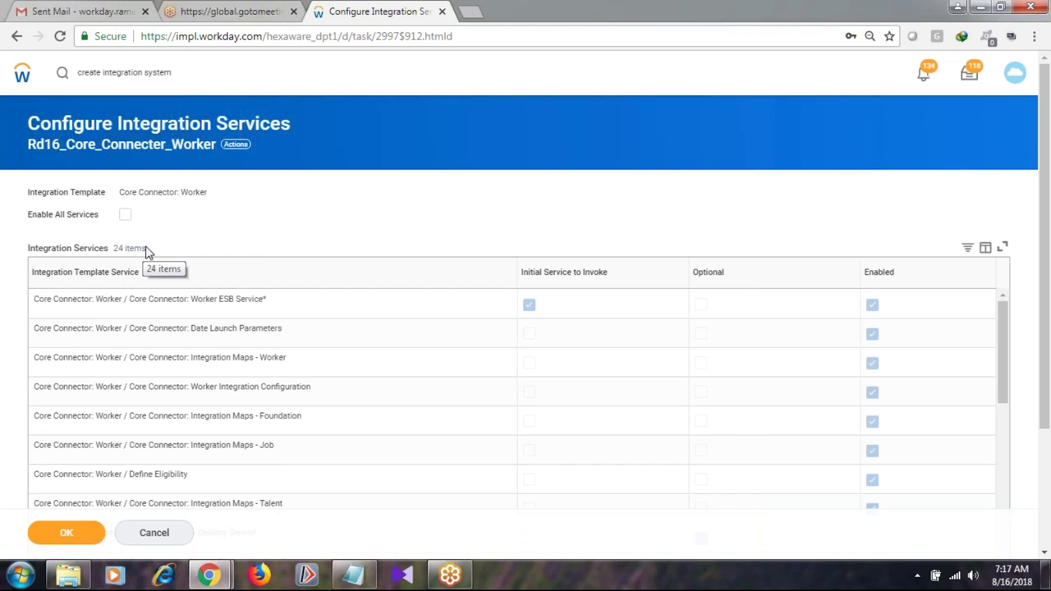
# - Examine the Core Connector: Worker integration services, comparing the mandatory services at the start with the optional ones
pyautogui.moveTo(1046, 154); pyautogui.dragTo(1046, 160)
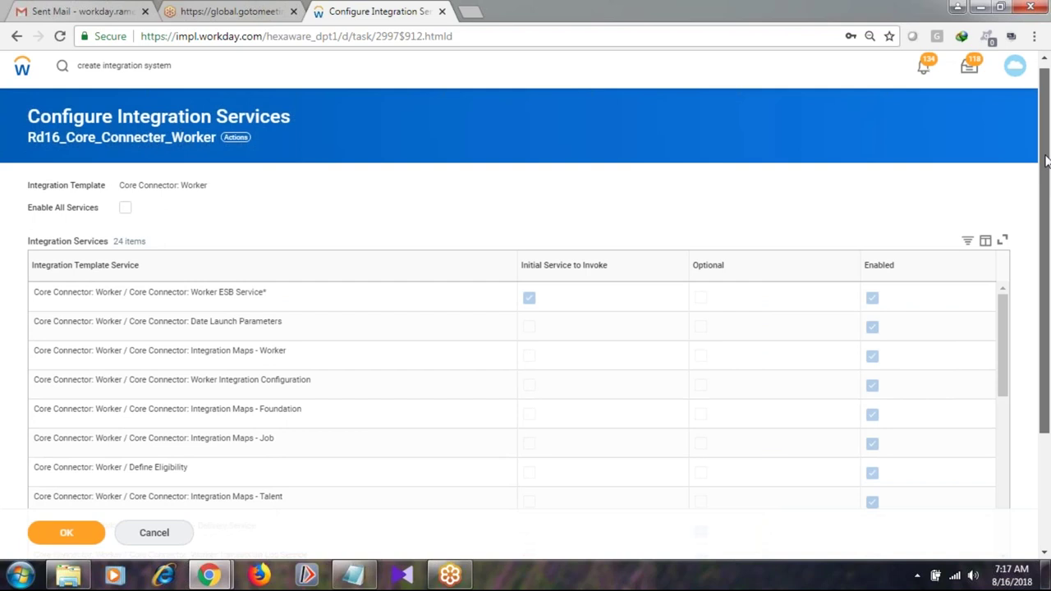
pyautogui.moveTo(1046, 160); pyautogui.dragTo(1024, 258)
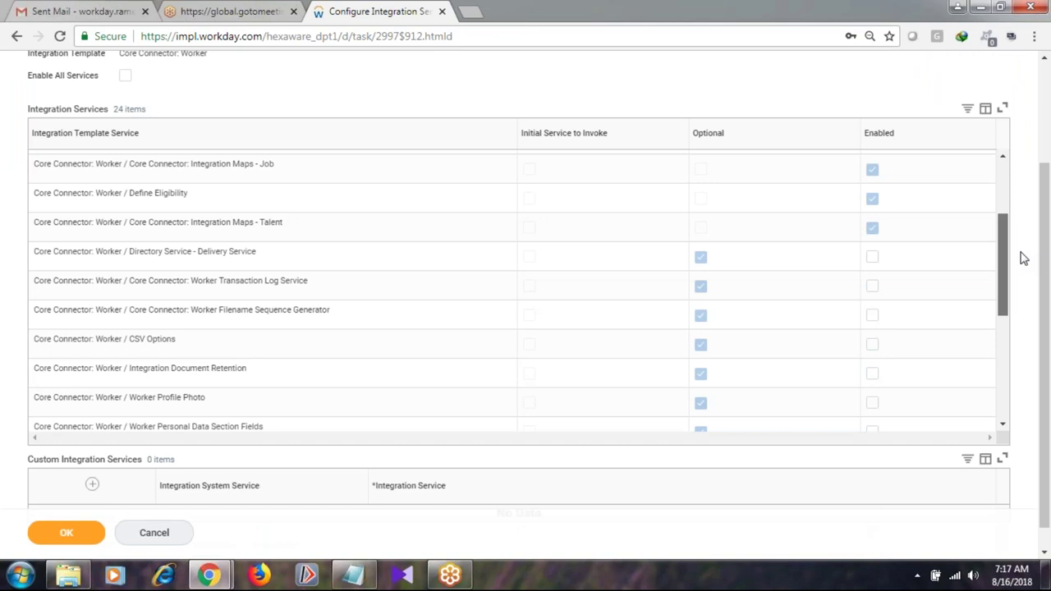
pyautogui.scroll(1, 1008, 272)
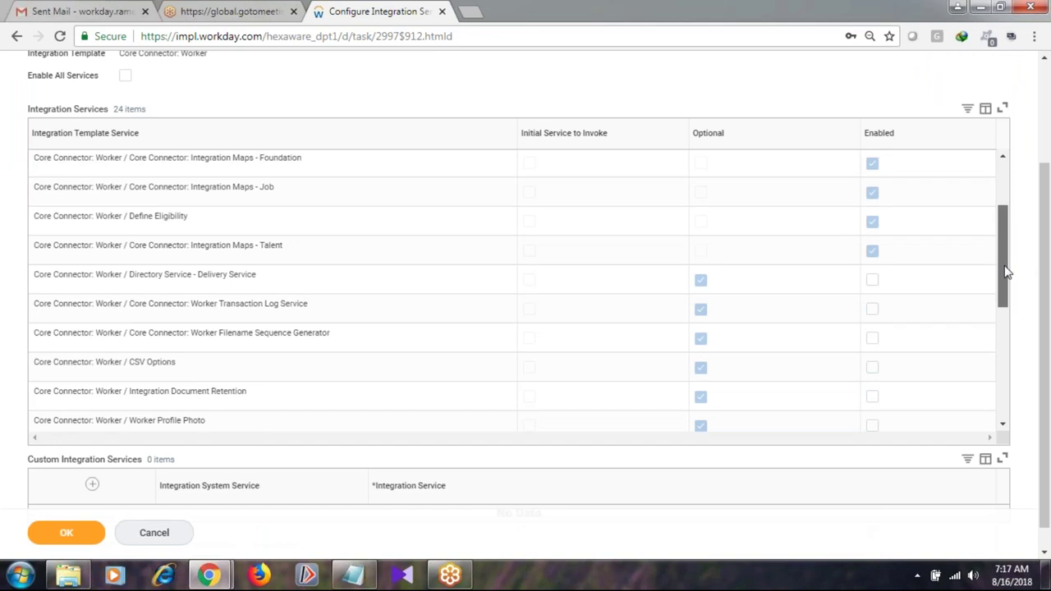
pyautogui.scroll(4, 1008, 273)
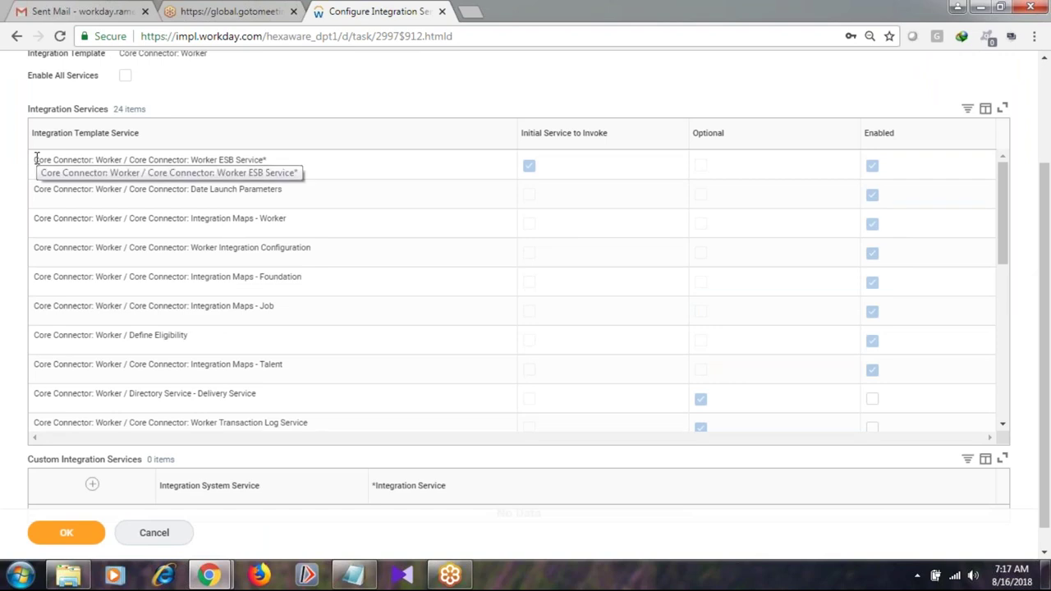
pyautogui.moveTo(36, 159); pyautogui.dragTo(274, 412)
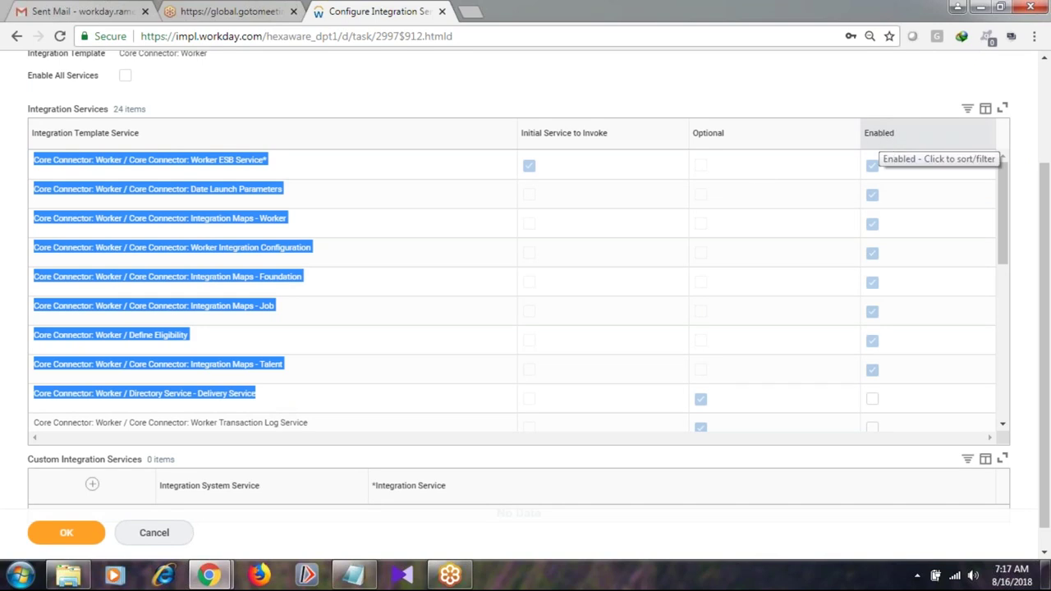
pyautogui.click(703, 170)
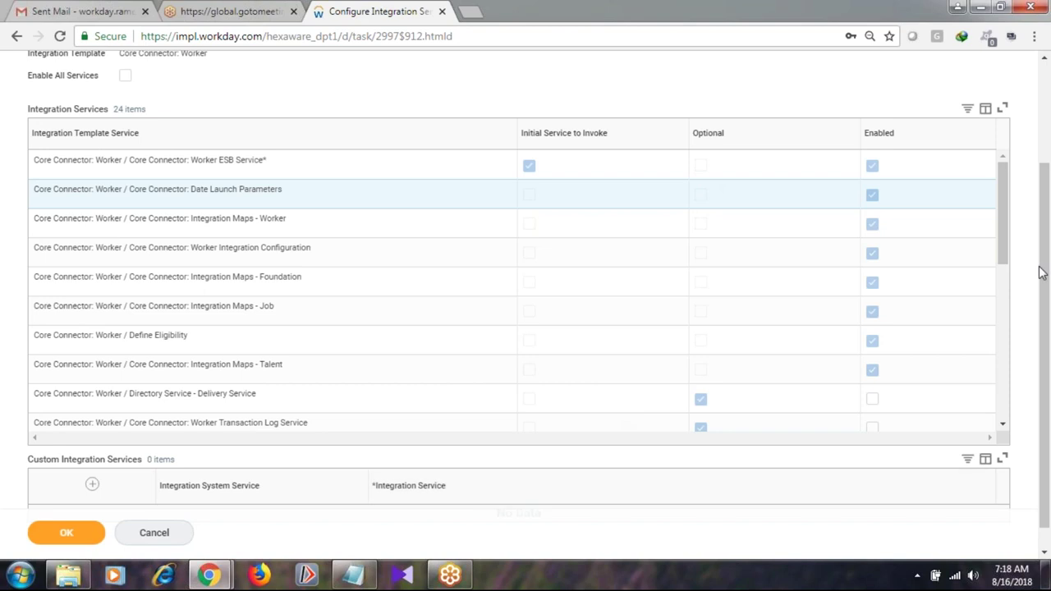
# - Enable the optional Directory Service - Delivery Service and disable it again
pyautogui.moveTo(1004, 266); pyautogui.dragTo(1006, 267)
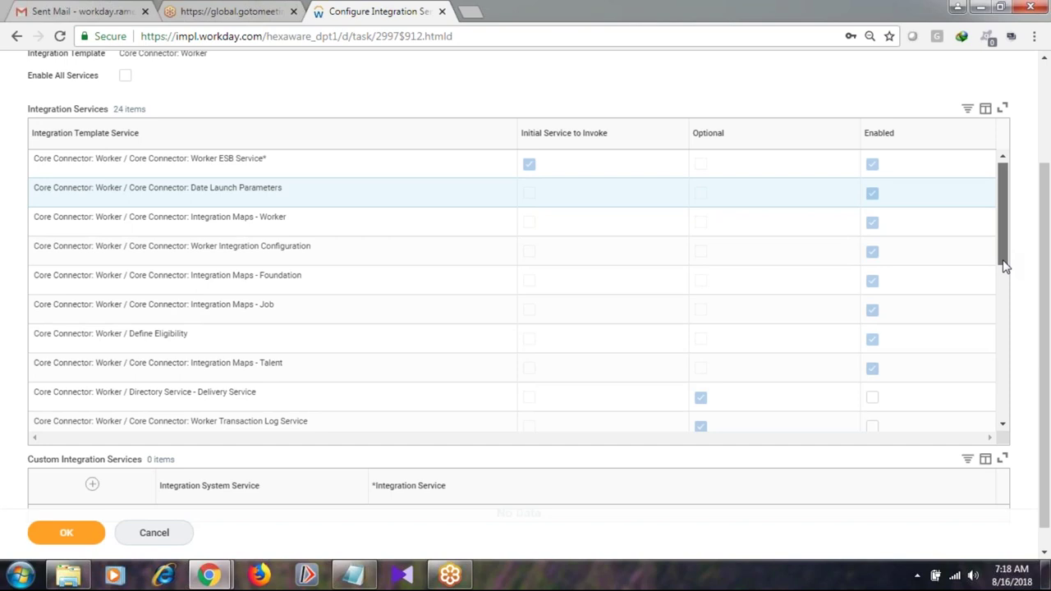
pyautogui.scroll(-2, 713, 236)
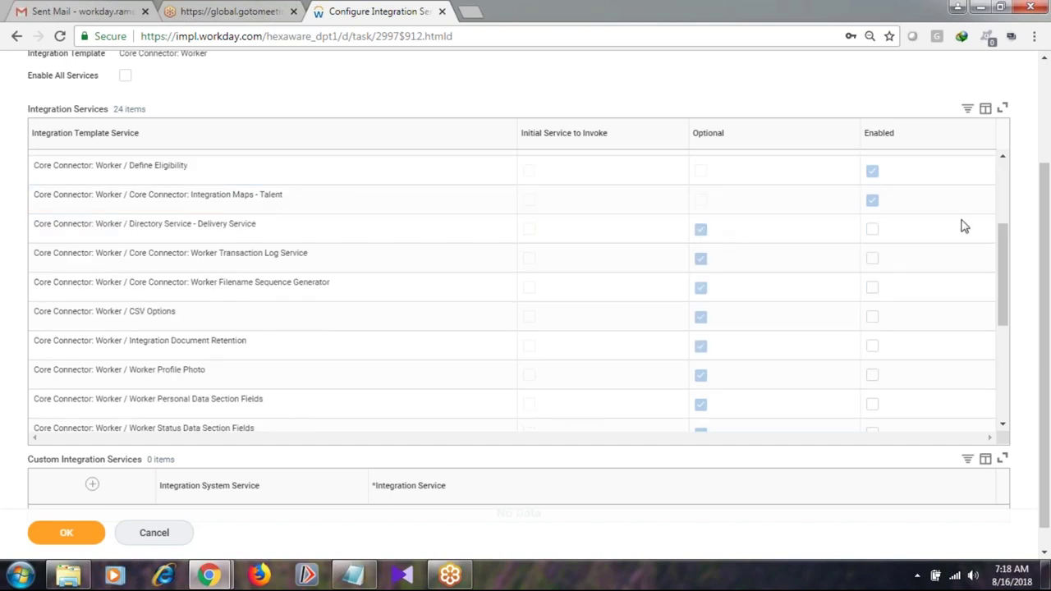
pyautogui.click(873, 231)
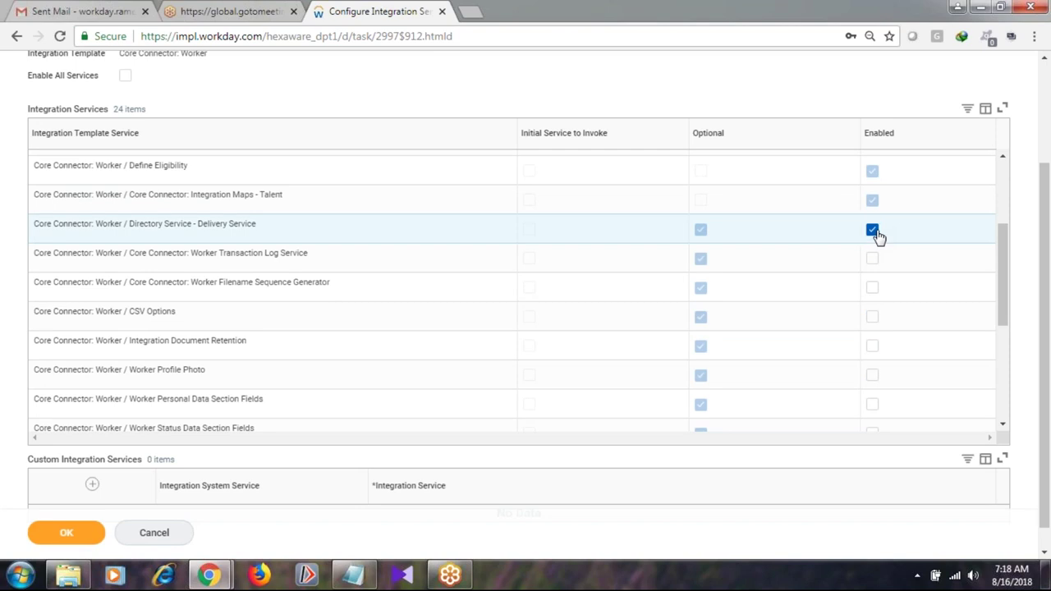
pyautogui.click(874, 231)
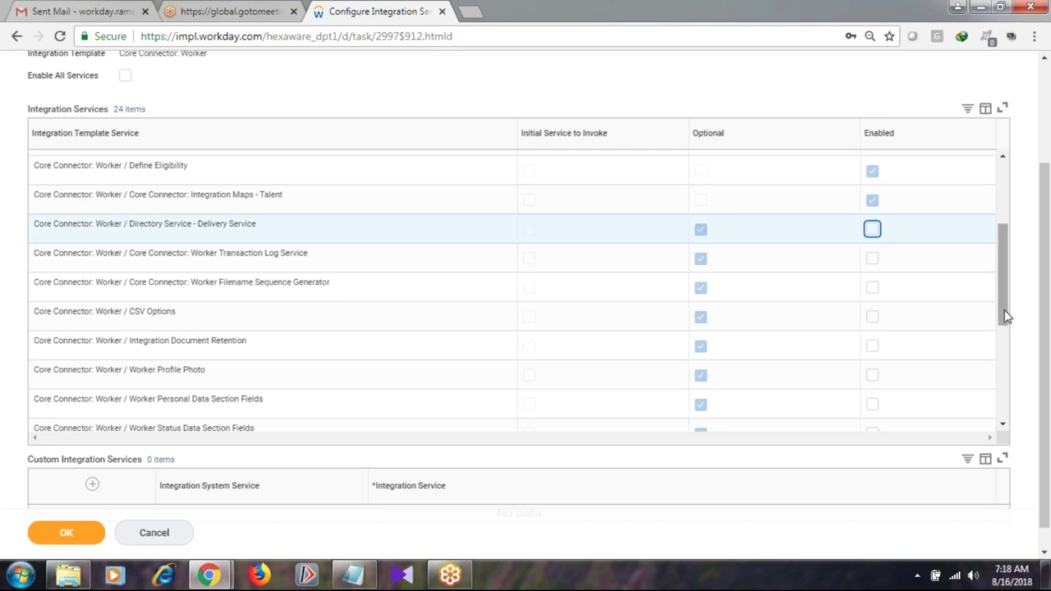
# - Review the services from Worker ESB Service through Worker Personal Data Section Fields, checking which are optional
pyautogui.scroll(1, 996, 299)
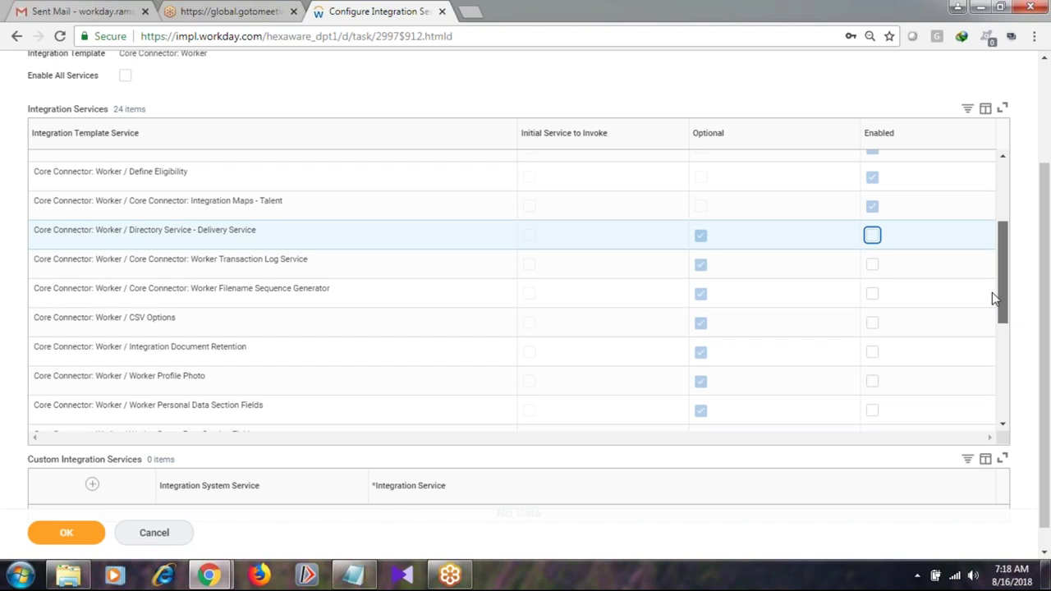
pyautogui.scroll(5, 994, 298)
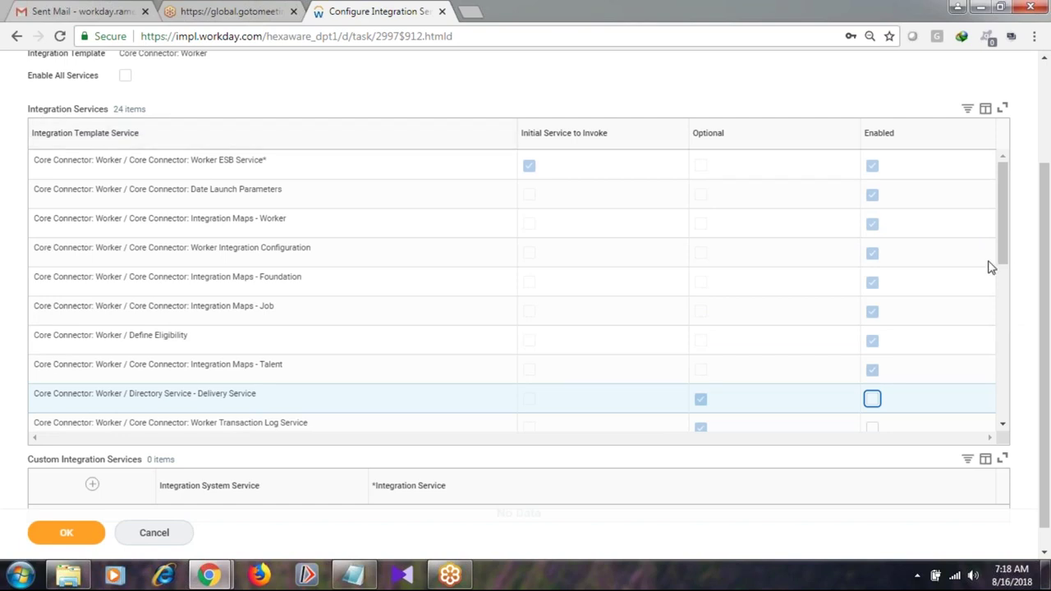
pyautogui.moveTo(1005, 263); pyautogui.dragTo(1007, 265)
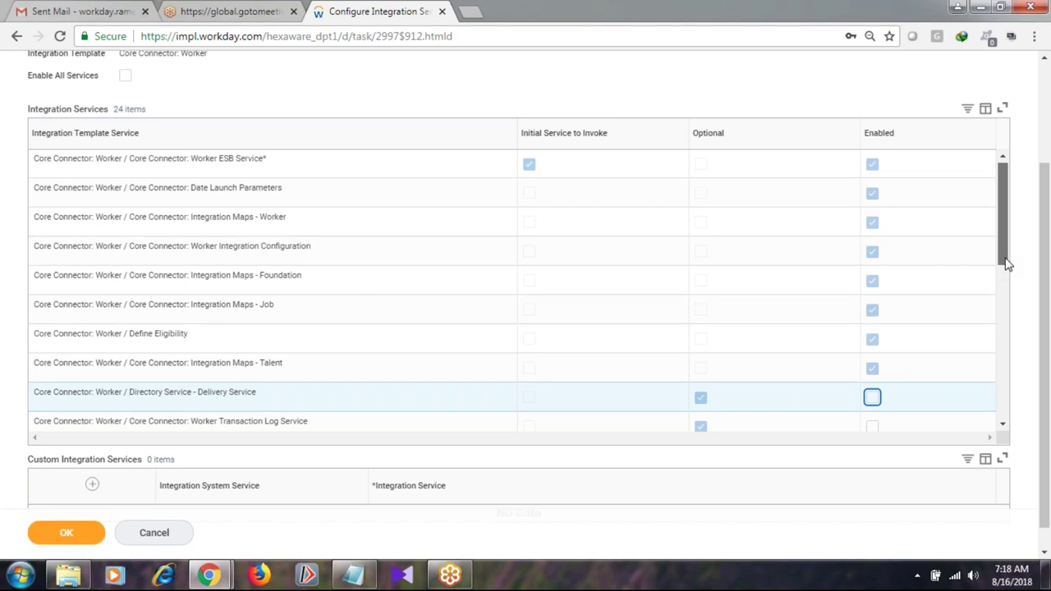
pyautogui.moveTo(1007, 264); pyautogui.dragTo(1023, 317)
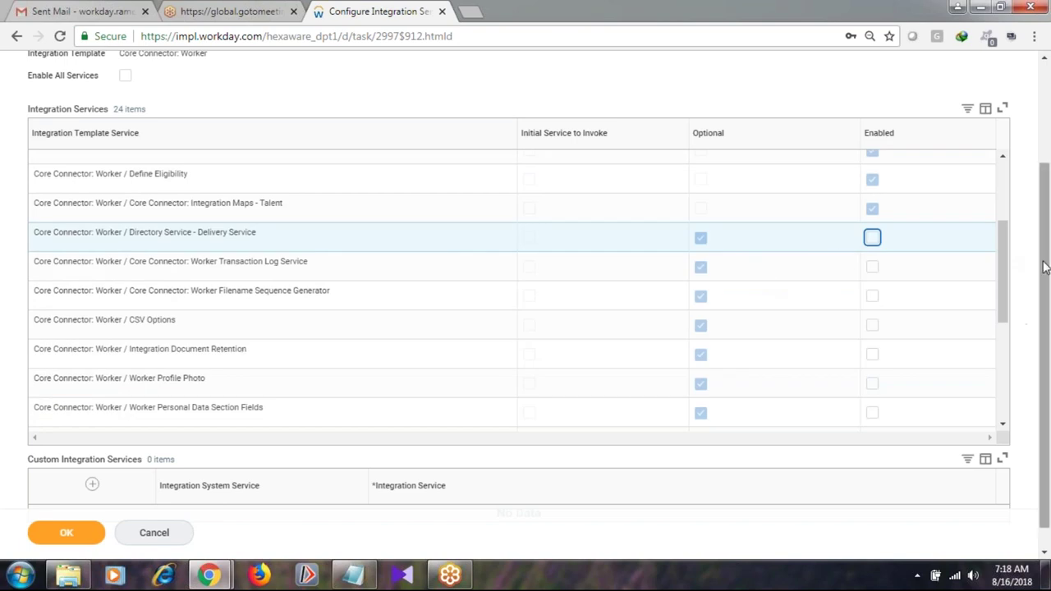
pyautogui.moveTo(999, 277); pyautogui.dragTo(997, 148)
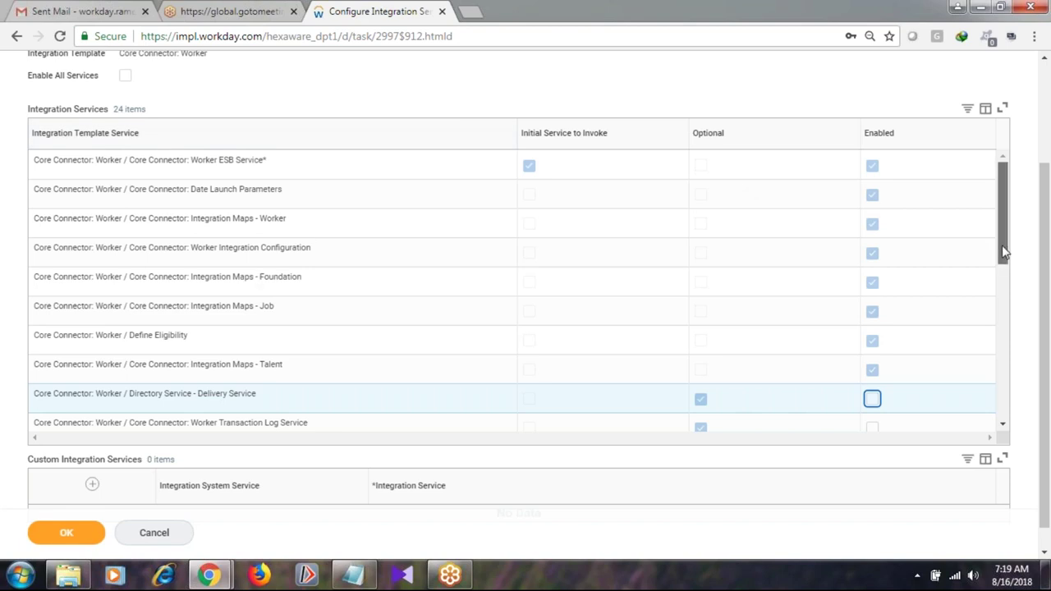
# - Enable the Directory Service - Delivery Service and the Core Connector: Worker Transaction Log Service
pyautogui.scroll(-1, 1006, 267)
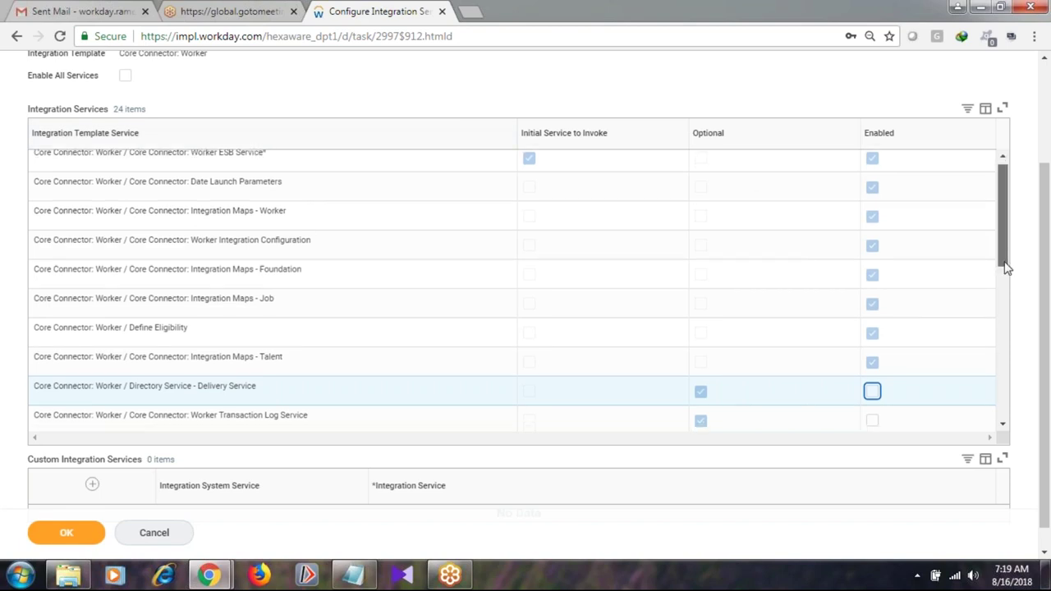
pyautogui.moveTo(1006, 267); pyautogui.dragTo(1010, 318)
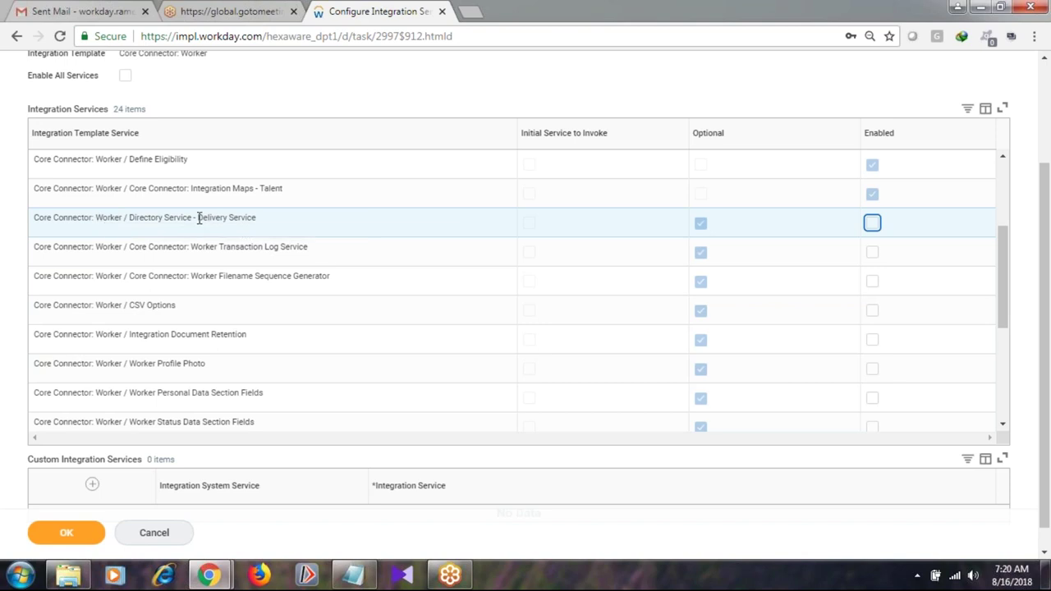
pyautogui.moveTo(199, 218); pyautogui.dragTo(274, 233)
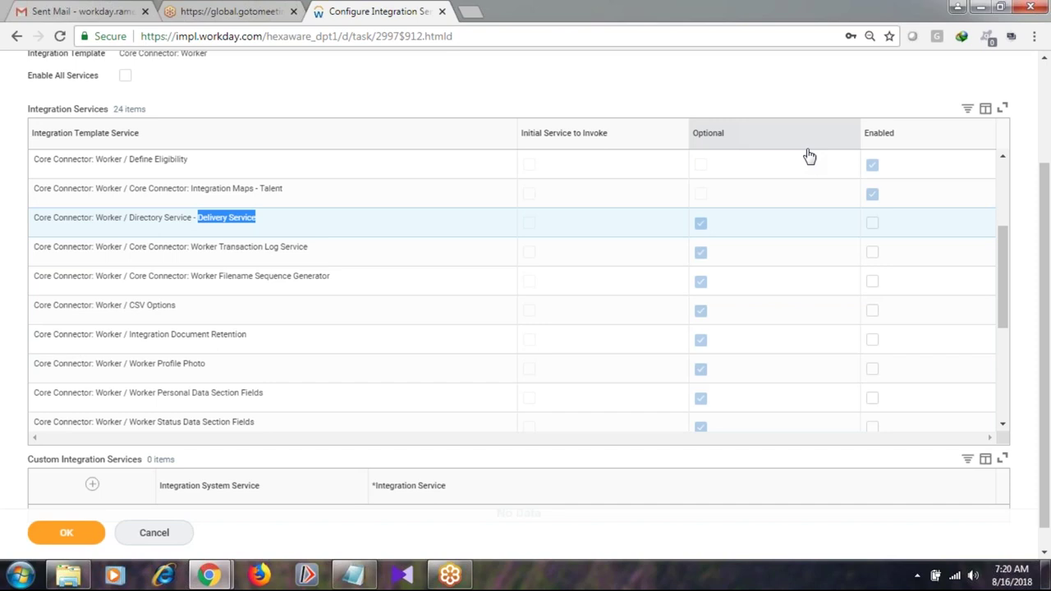
pyautogui.click(872, 223)
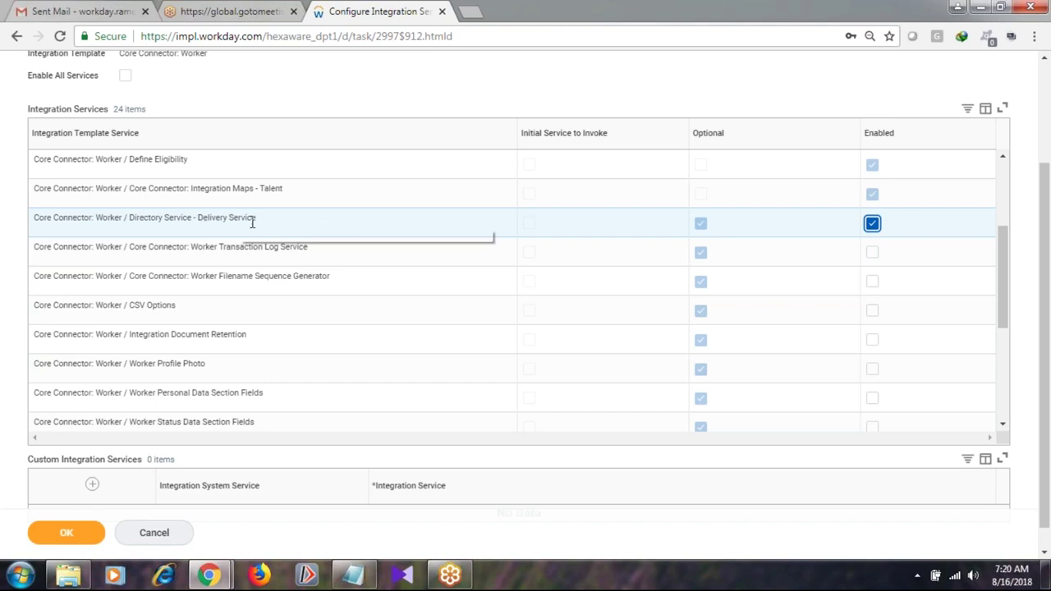
pyautogui.click(872, 224)
pyautogui.click(873, 227)
pyautogui.click(872, 252)
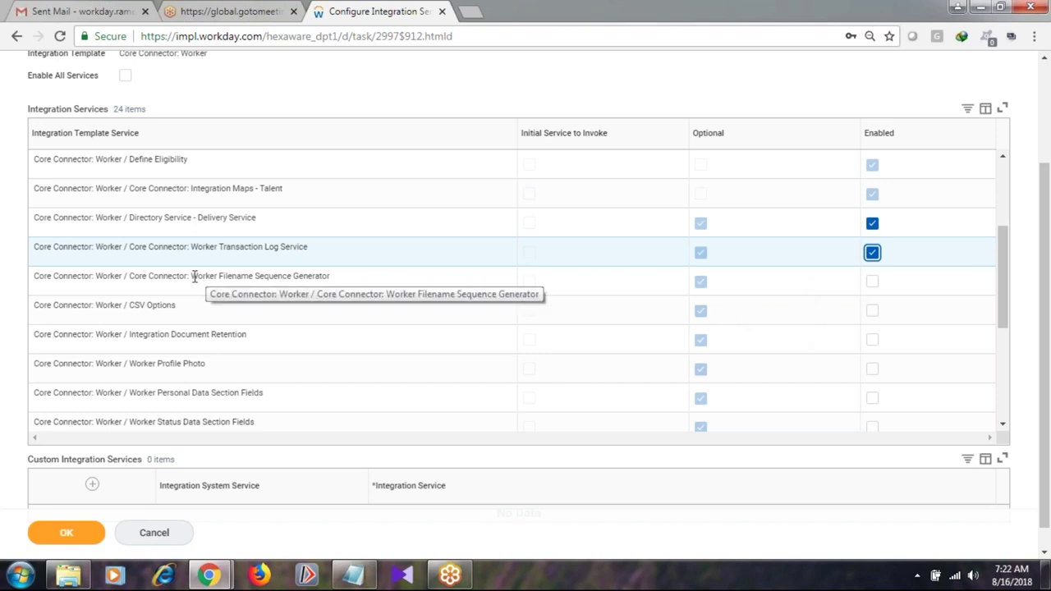
# - Enable the Core Connector: Worker Filename Sequence Generator service
pyautogui.moveTo(192, 277); pyautogui.dragTo(906, 296)
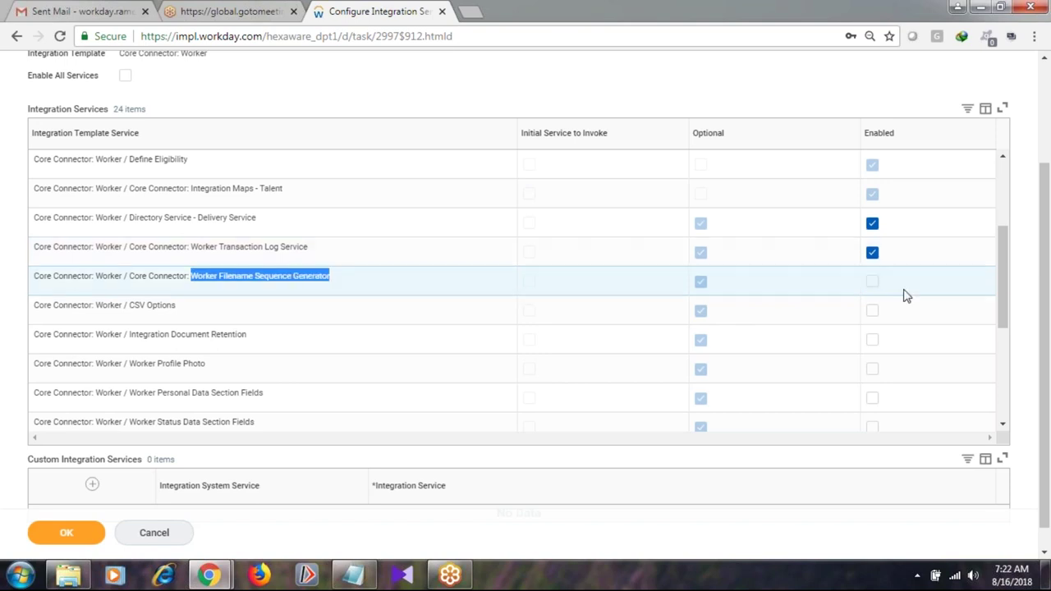
pyautogui.click(873, 283)
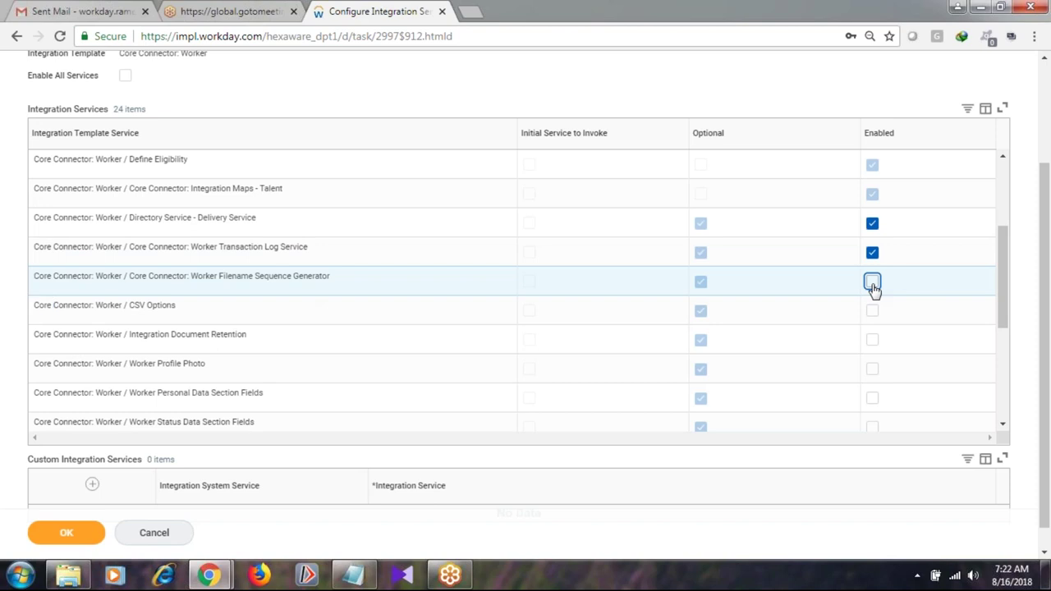
pyautogui.click(873, 283)
# - Look over the CSV Options service and enable Integration Document Retention
pyautogui.moveTo(1004, 301)
pyautogui.mouseDown()
pyautogui.moveTo(1032, 395)
pyautogui.moveTo(1015, 308)
pyautogui.mouseUp()
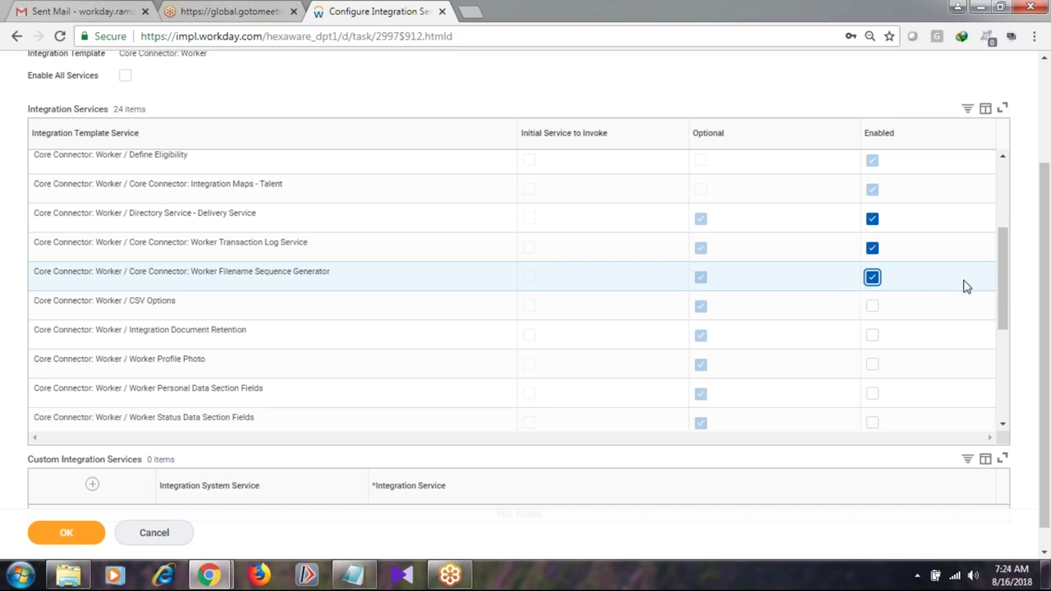
pyautogui.moveTo(1002, 297); pyautogui.dragTo(1007, 310)
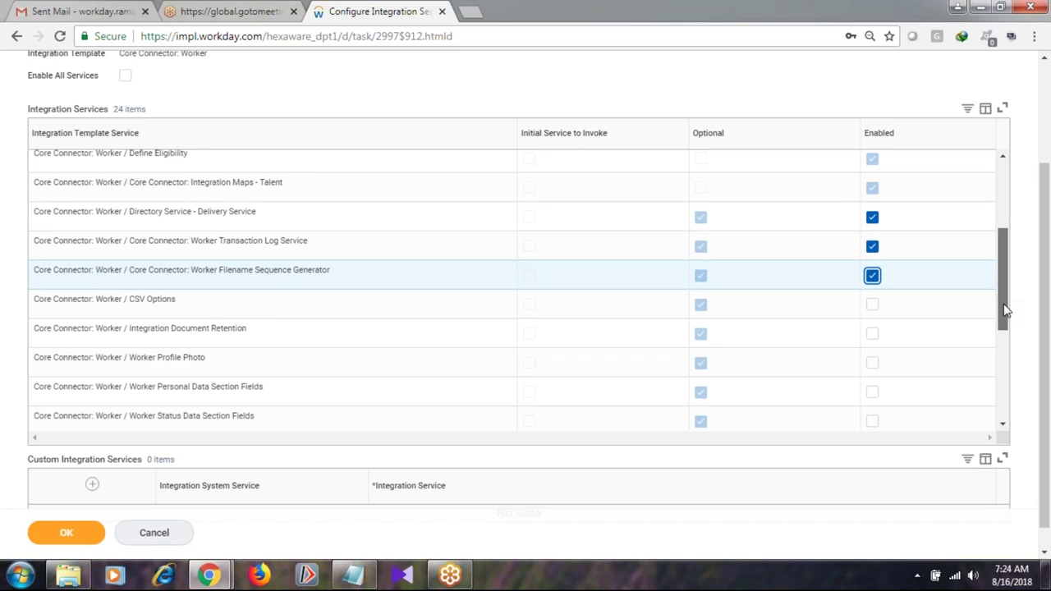
pyautogui.scroll(-1, 1007, 311)
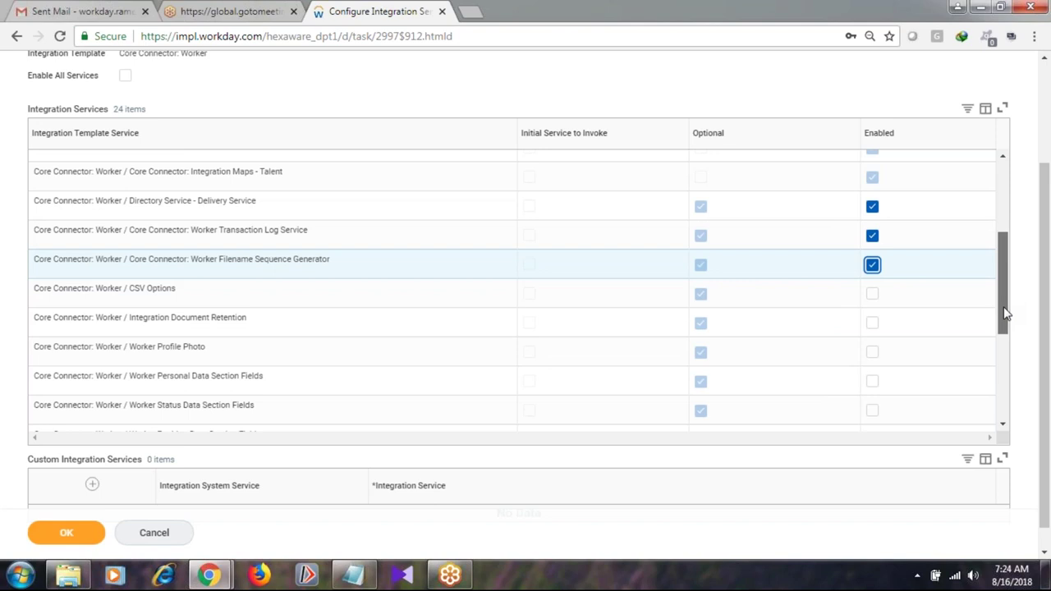
pyautogui.scroll(-2, 1007, 312)
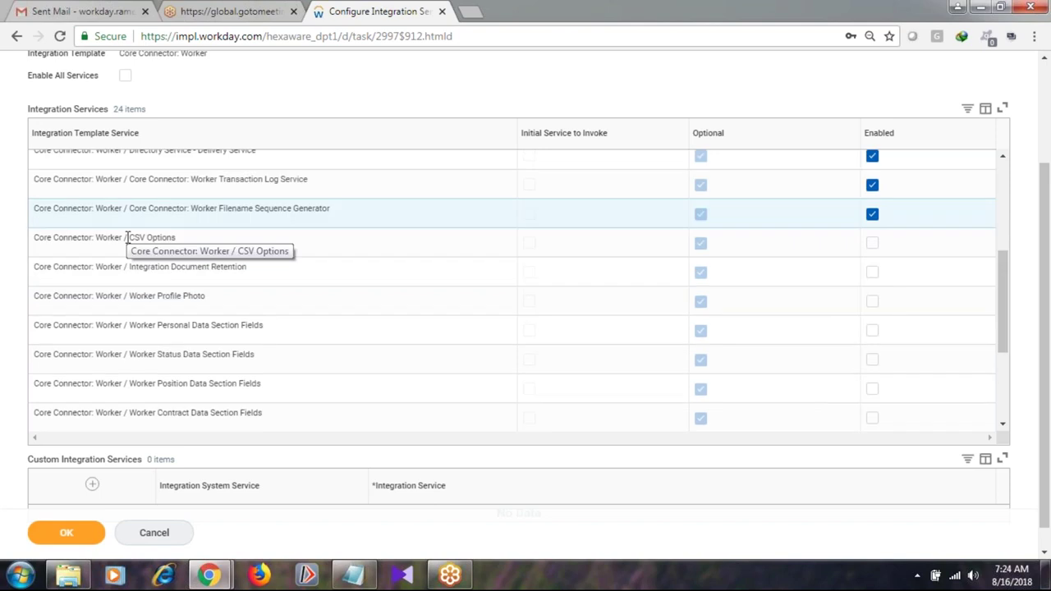
pyautogui.moveTo(127, 237); pyautogui.dragTo(168, 237)
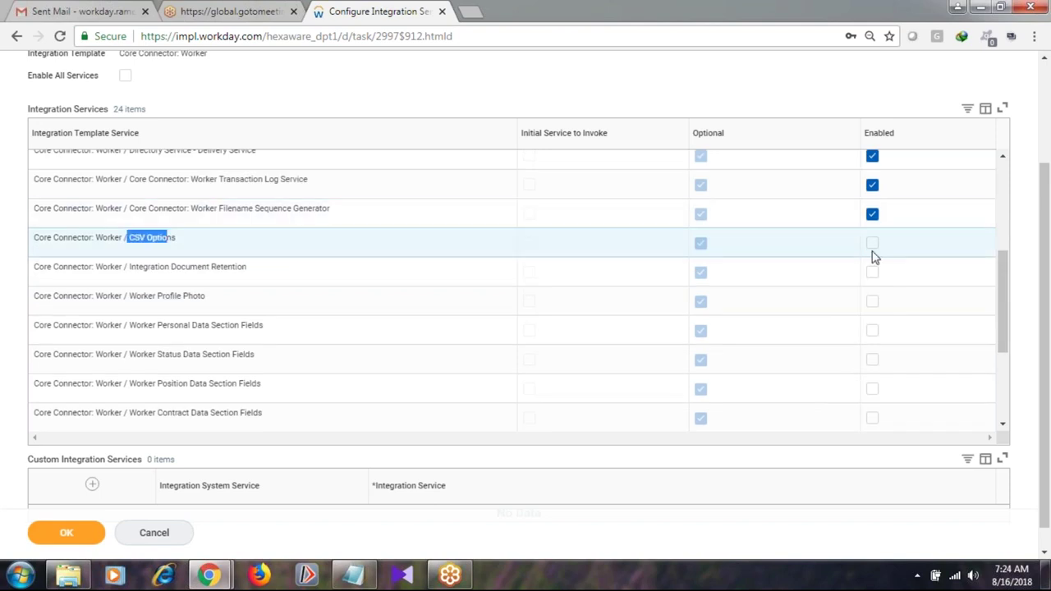
pyautogui.click(355, 294)
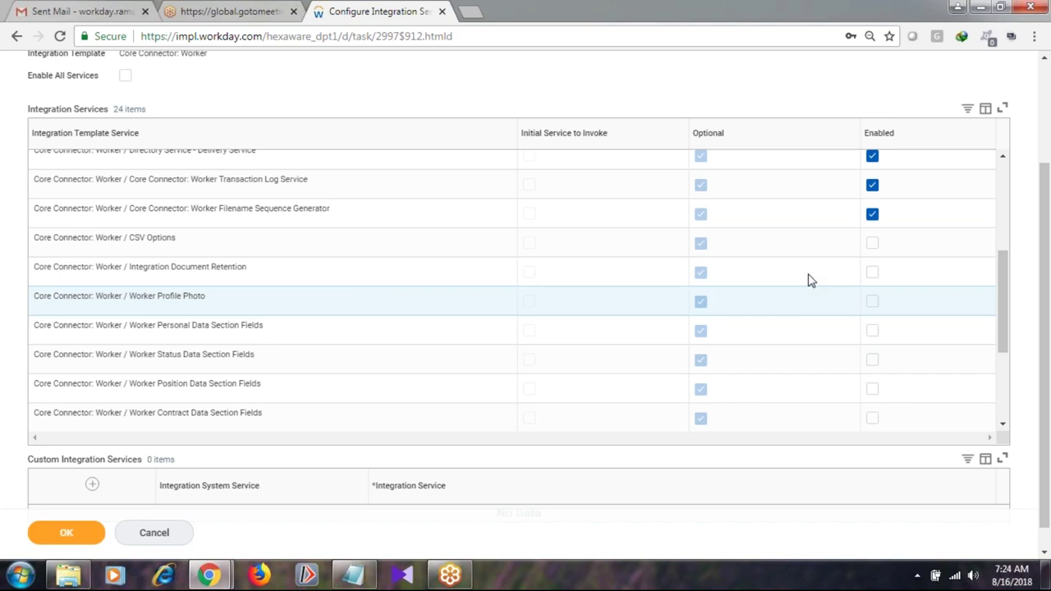
pyautogui.click(872, 272)
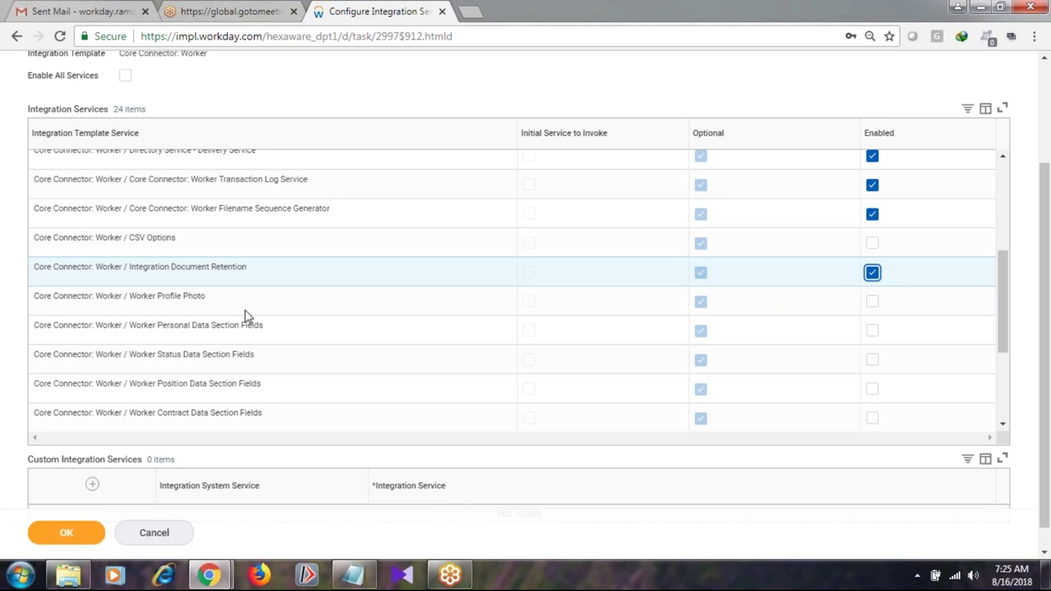
# - Switch the Worker Profile Photo service on and off again, and enable Worker Personal Data Section Fields
pyautogui.click(575, 364)
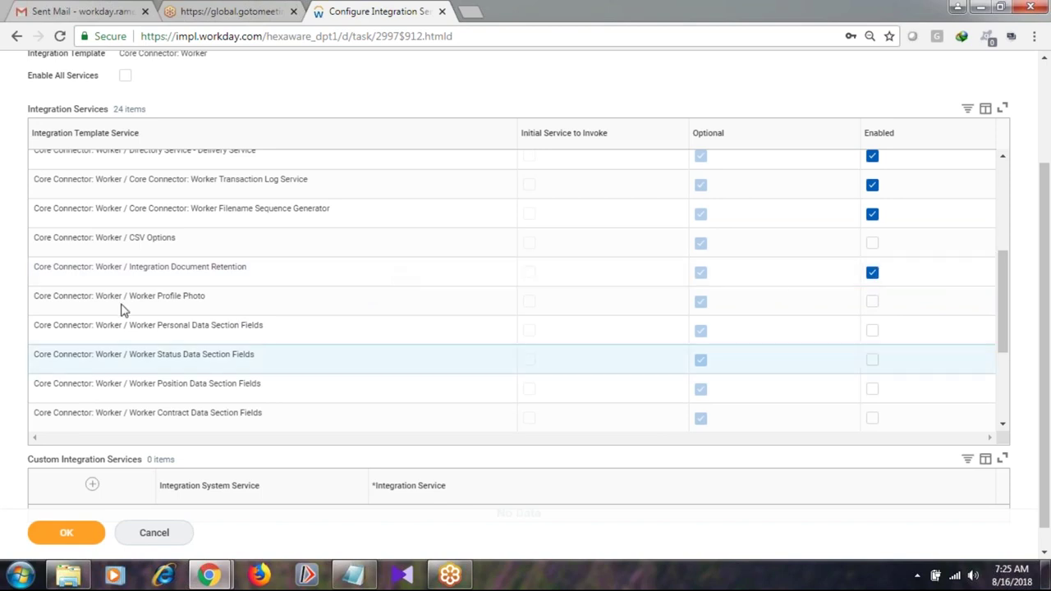
pyautogui.click(873, 302)
pyautogui.click(872, 302)
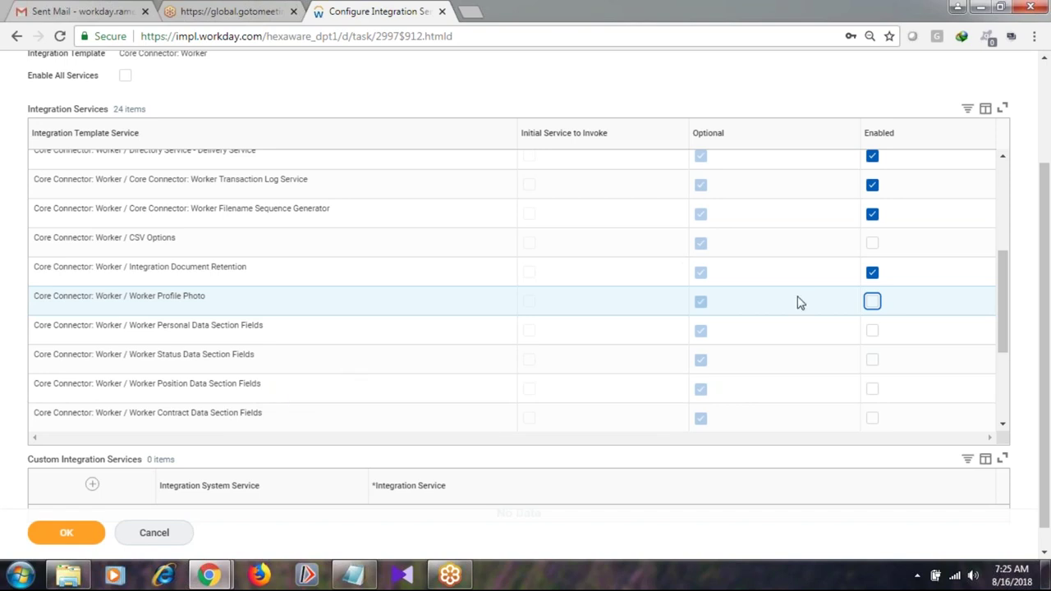
pyautogui.click(872, 332)
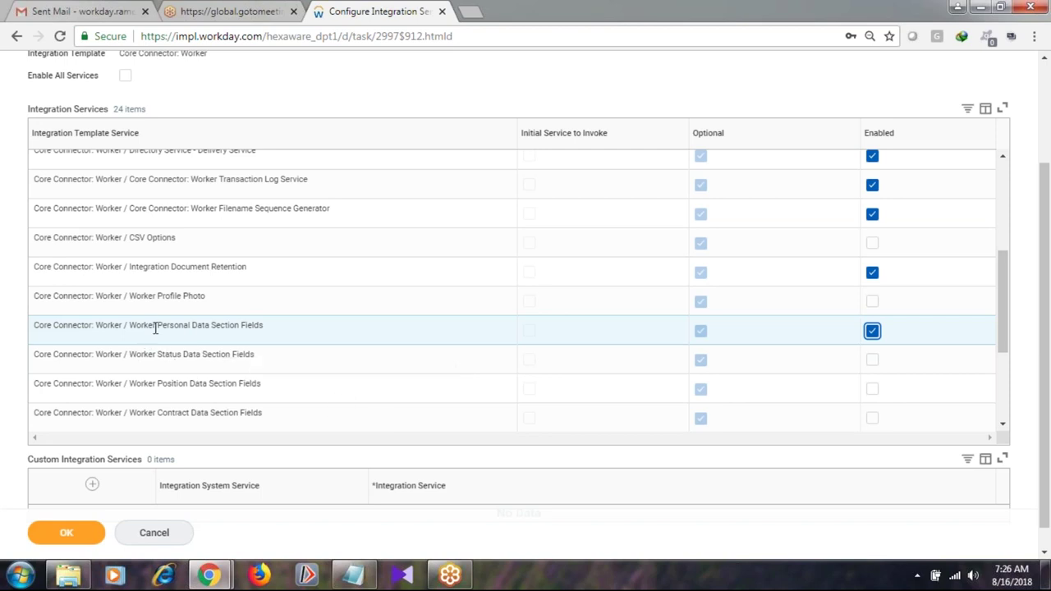
# - Examine the section fields services for worker personal, status, position and contract data
pyautogui.moveTo(155, 328); pyautogui.dragTo(199, 347)
pyautogui.click(162, 355)
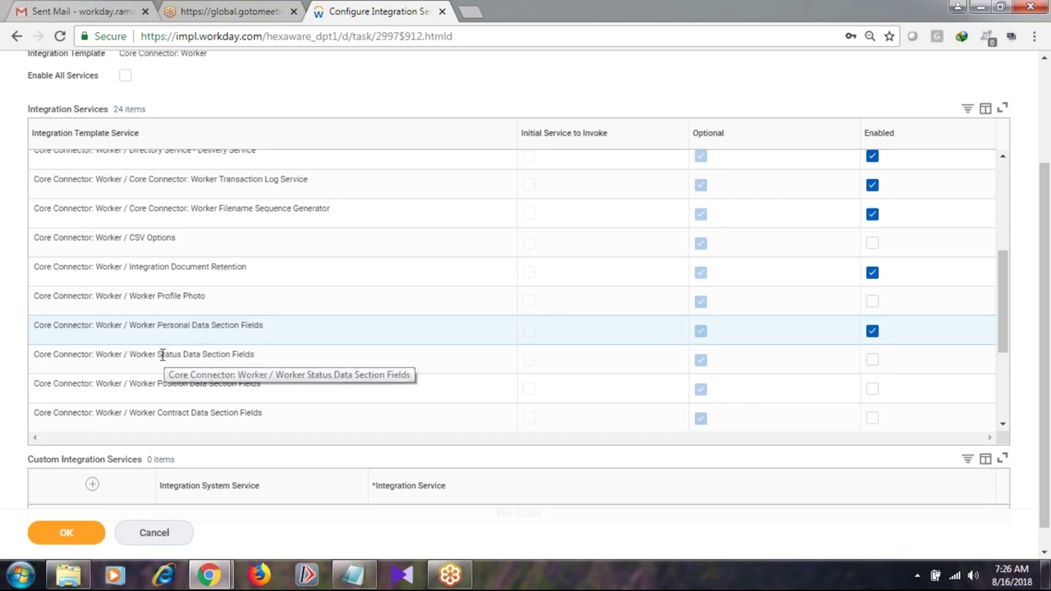
pyautogui.moveTo(162, 354); pyautogui.dragTo(238, 392)
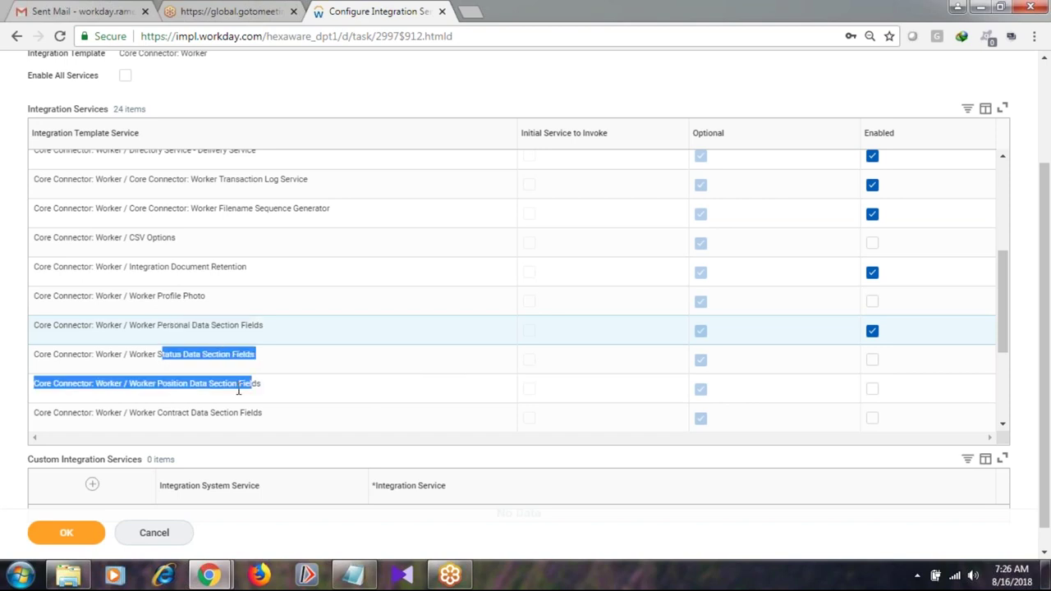
pyautogui.moveTo(169, 397); pyautogui.dragTo(162, 386)
pyautogui.doubleClick(163, 386)
pyautogui.click(162, 414)
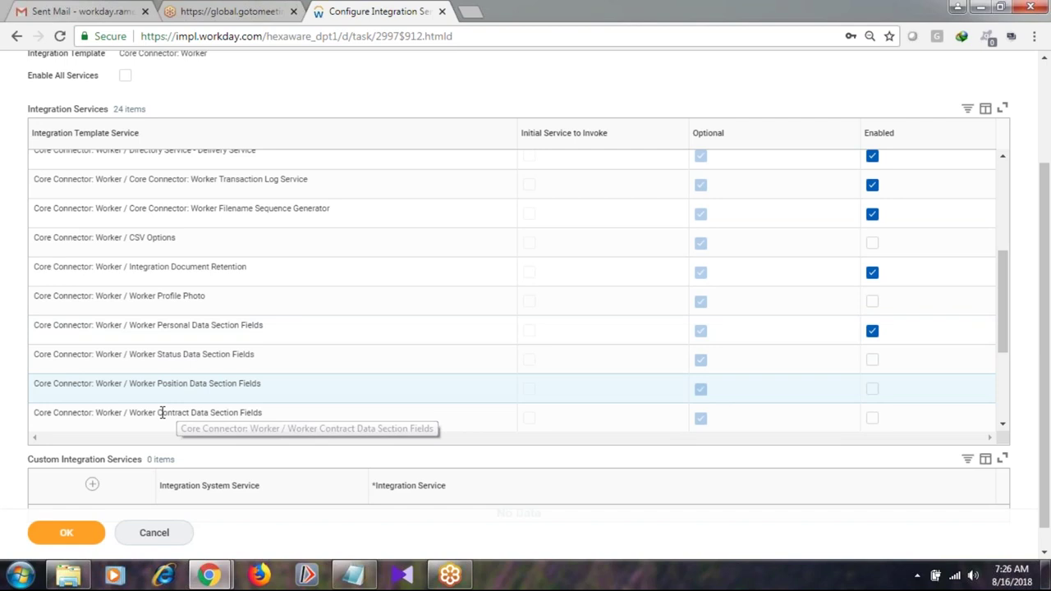
# - Enable the section fields services for Worker Status, Position, Leave of Absence and Compensation Data
pyautogui.moveTo(168, 413); pyautogui.dragTo(189, 429)
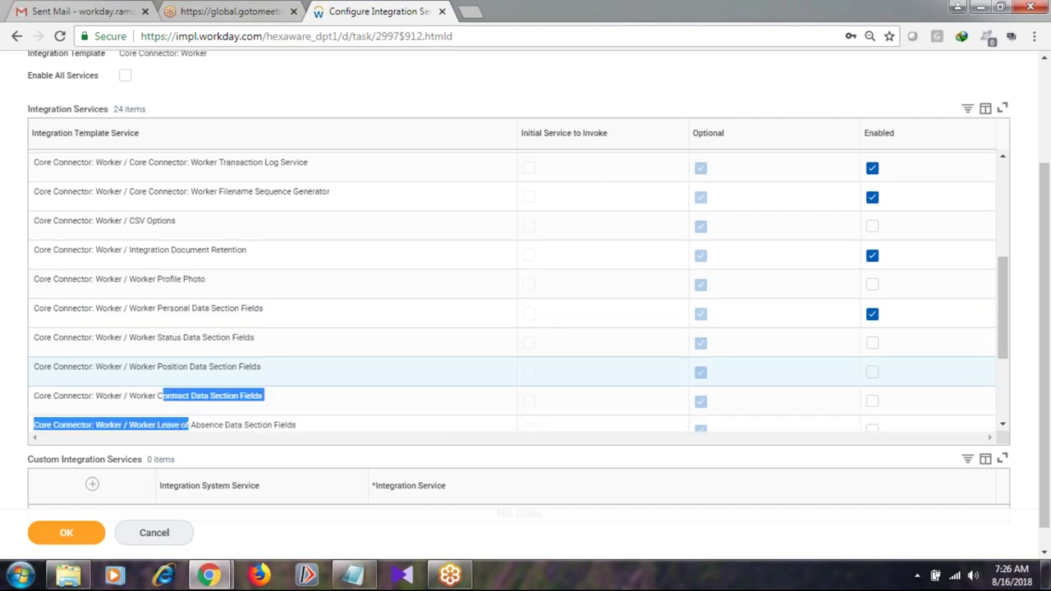
pyautogui.moveTo(189, 429); pyautogui.dragTo(189, 424)
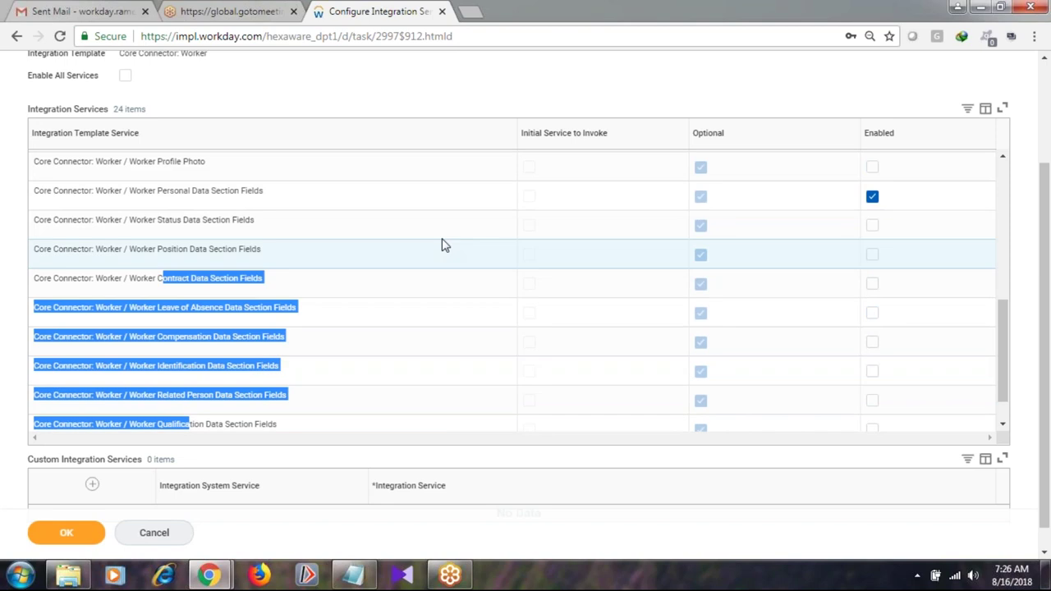
pyautogui.click(442, 246)
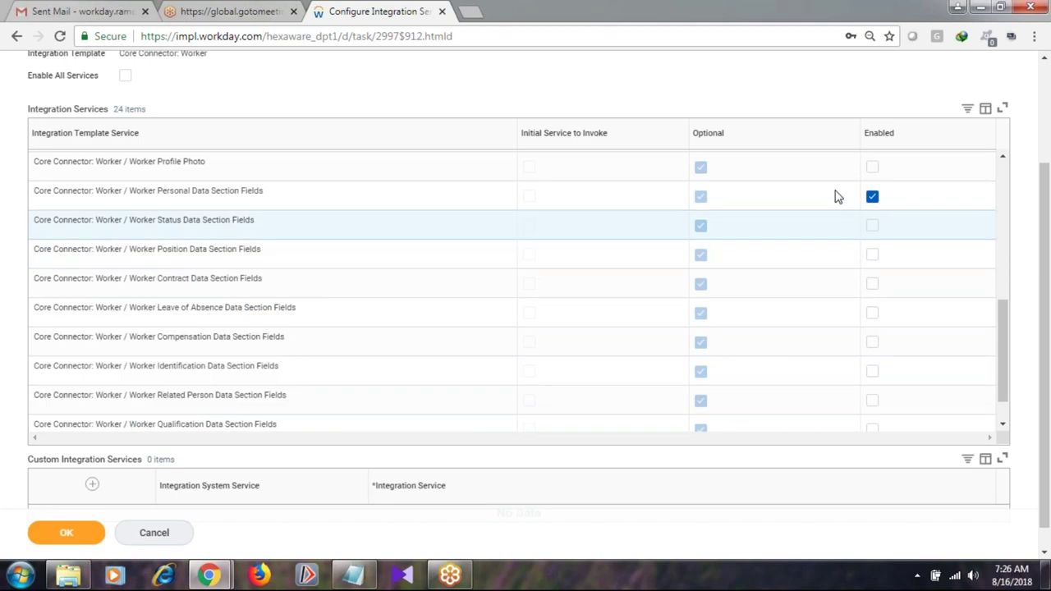
pyautogui.click(876, 234)
pyautogui.click(874, 258)
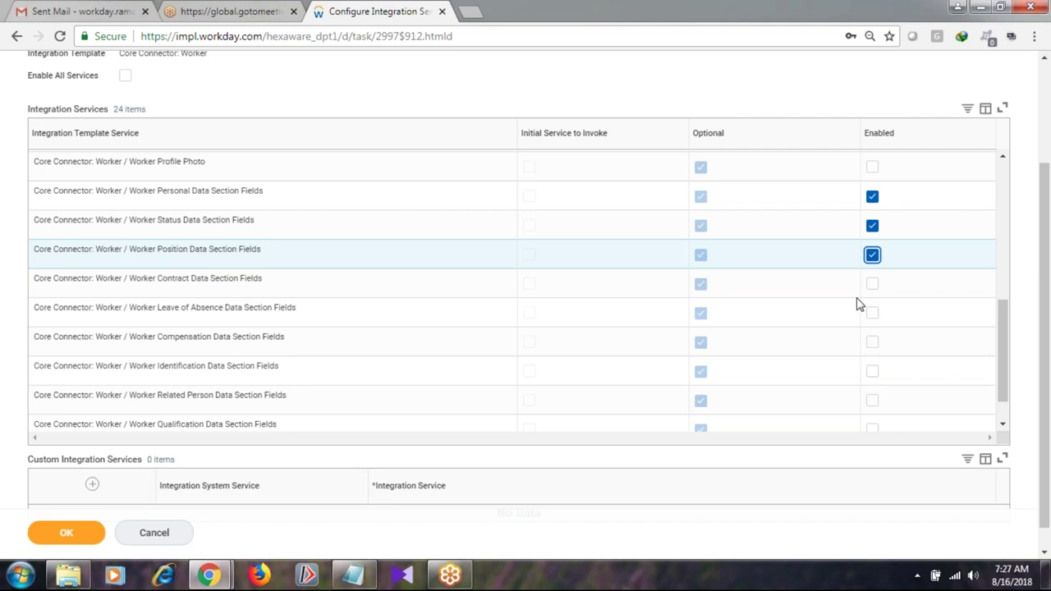
pyautogui.click(872, 313)
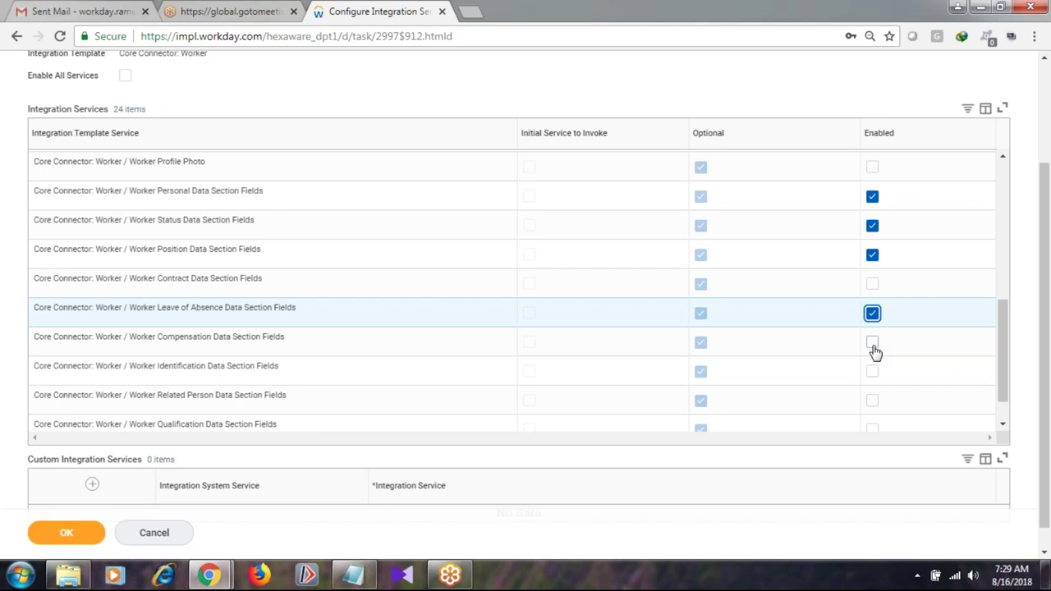
pyautogui.click(874, 349)
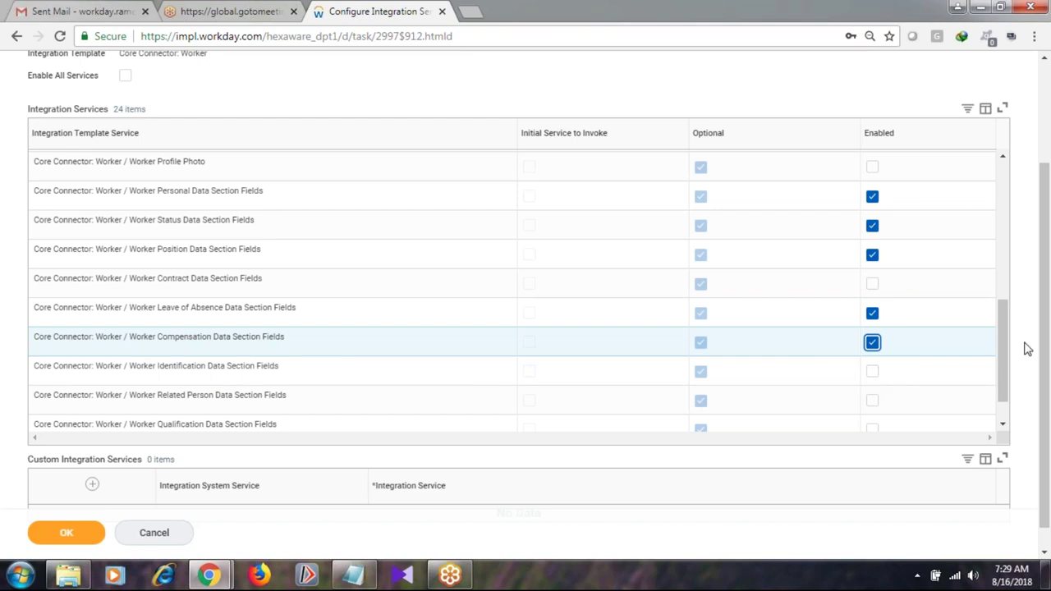
# - Enable the Worker Transaction Log Data Section Fields service at the end of the services list
pyautogui.moveTo(1011, 356); pyautogui.dragTo(1011, 368)
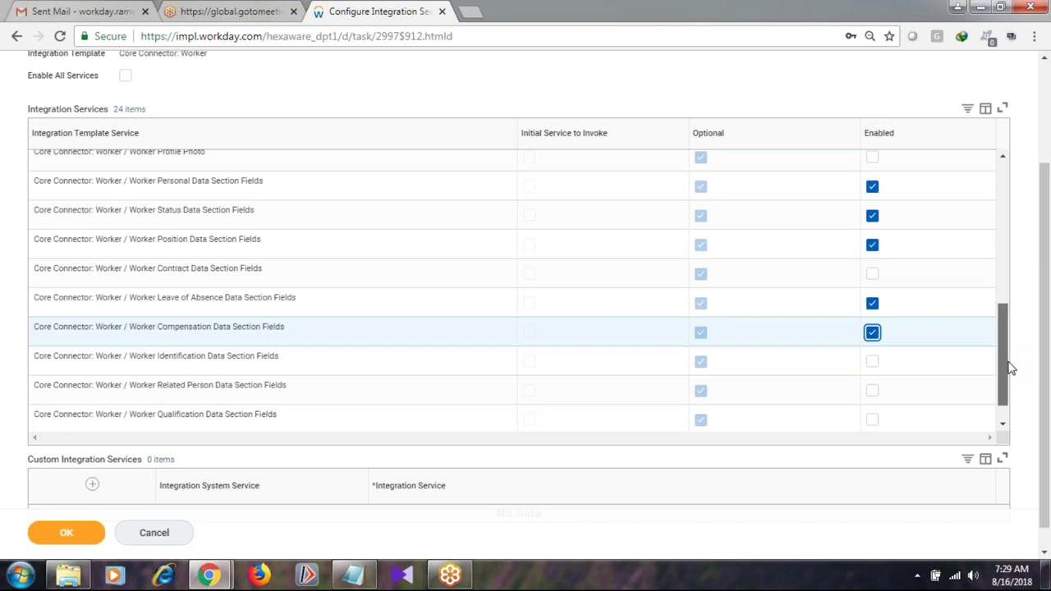
pyautogui.moveTo(1010, 369); pyautogui.dragTo(1011, 381)
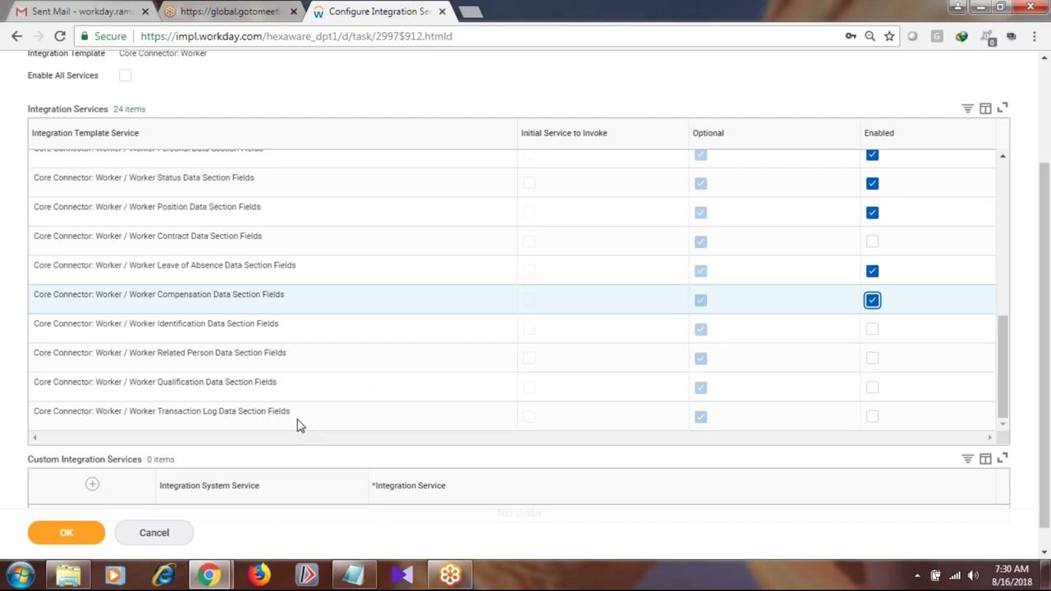
pyautogui.click(872, 417)
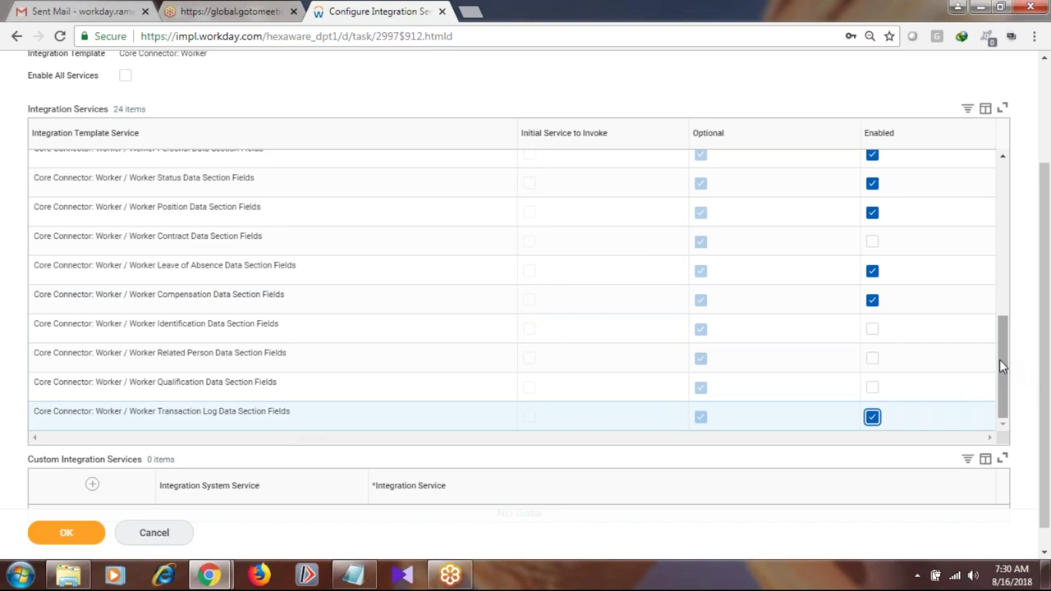
# - Check the enabled services across the whole list and save the integration services configuration
pyautogui.moveTo(1013, 355); pyautogui.dragTo(1030, 316)
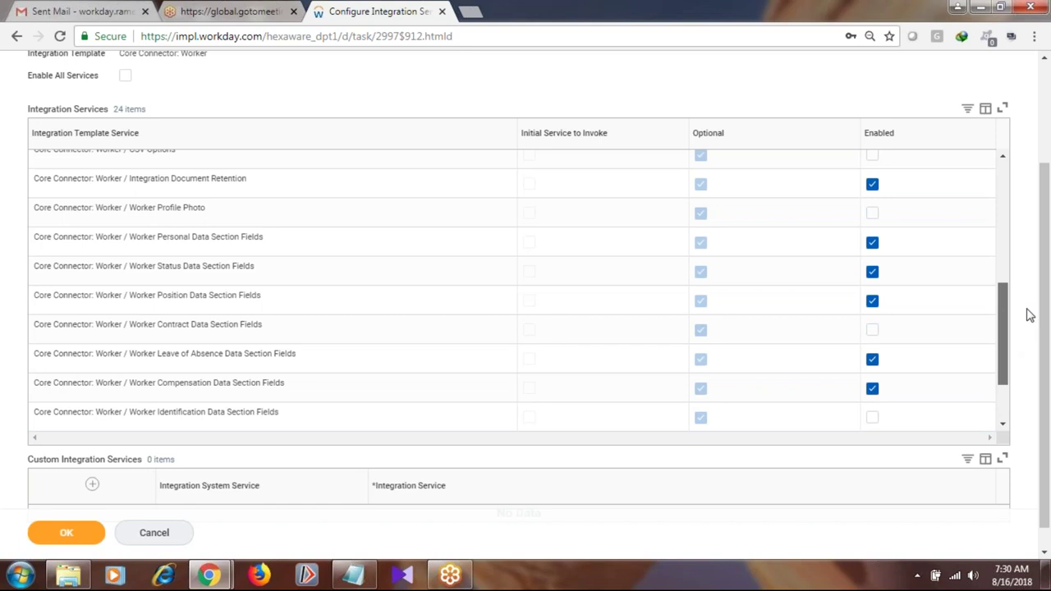
pyautogui.scroll(5, 866, 382)
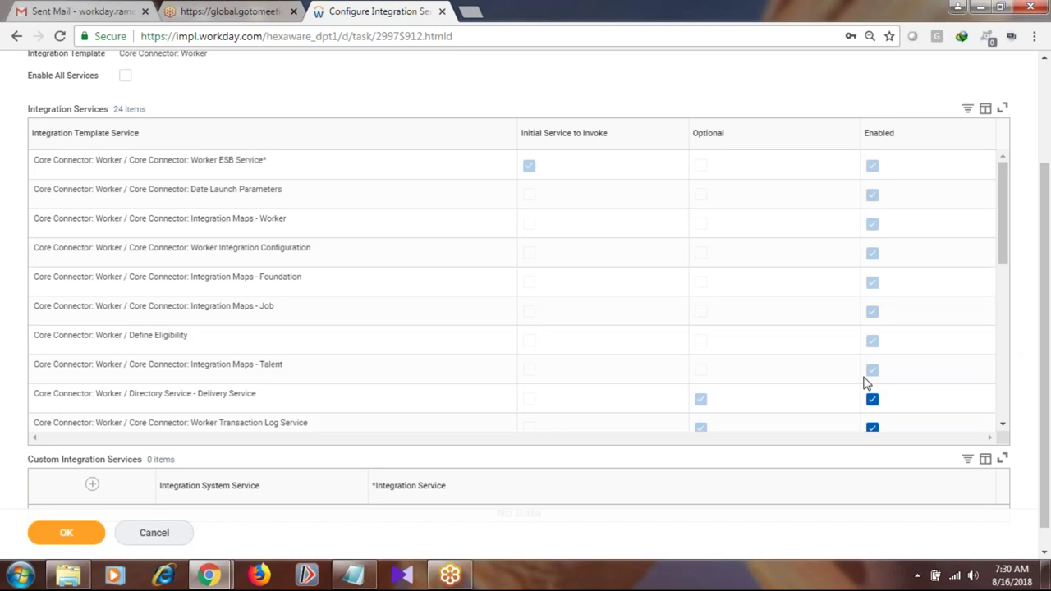
pyautogui.scroll(-1, 986, 303)
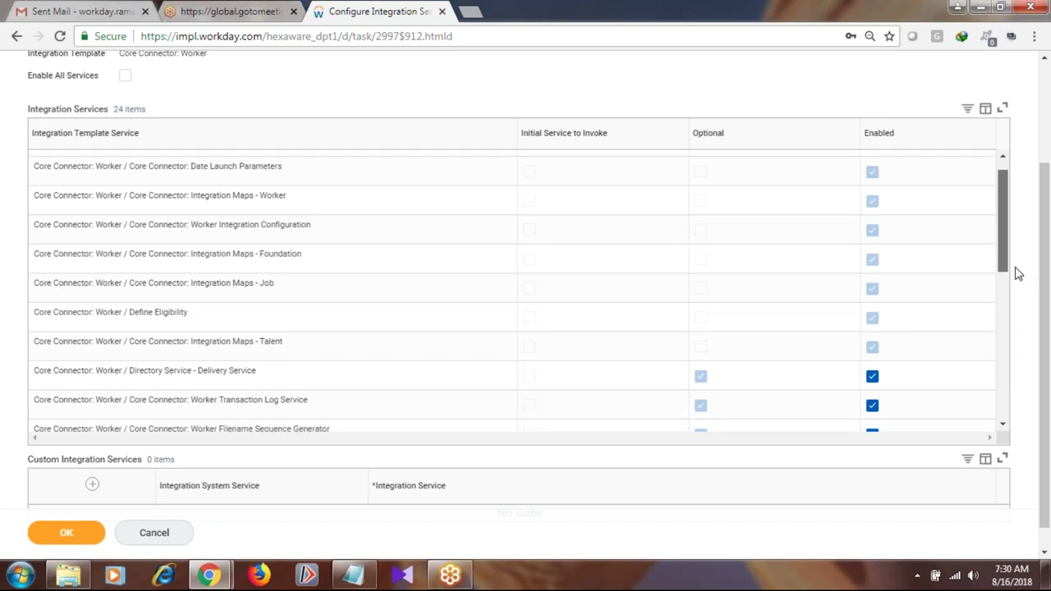
pyautogui.scroll(-5, 1019, 273)
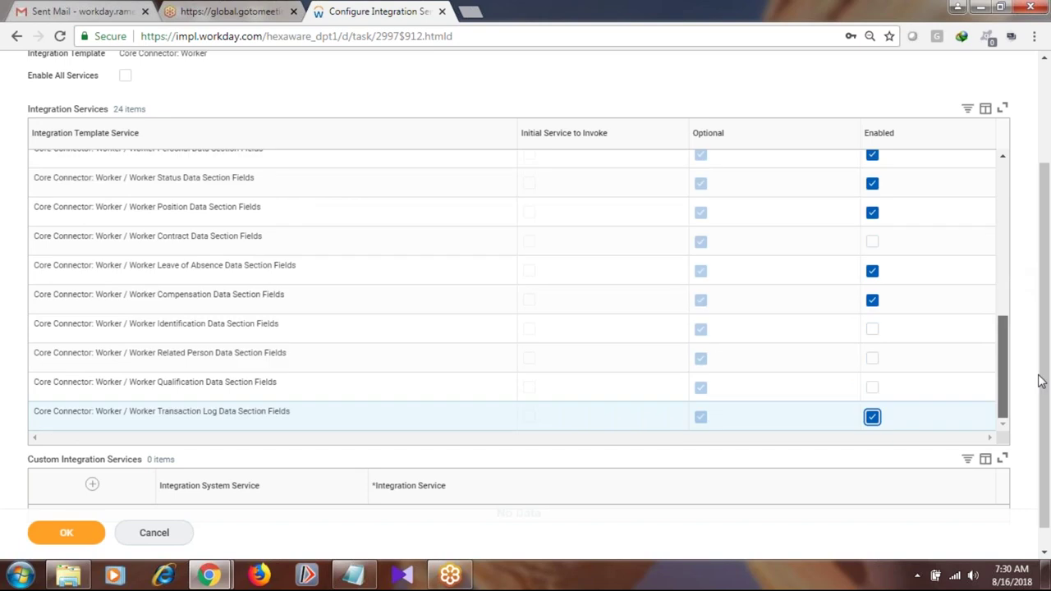
pyautogui.scroll(1, 1010, 379)
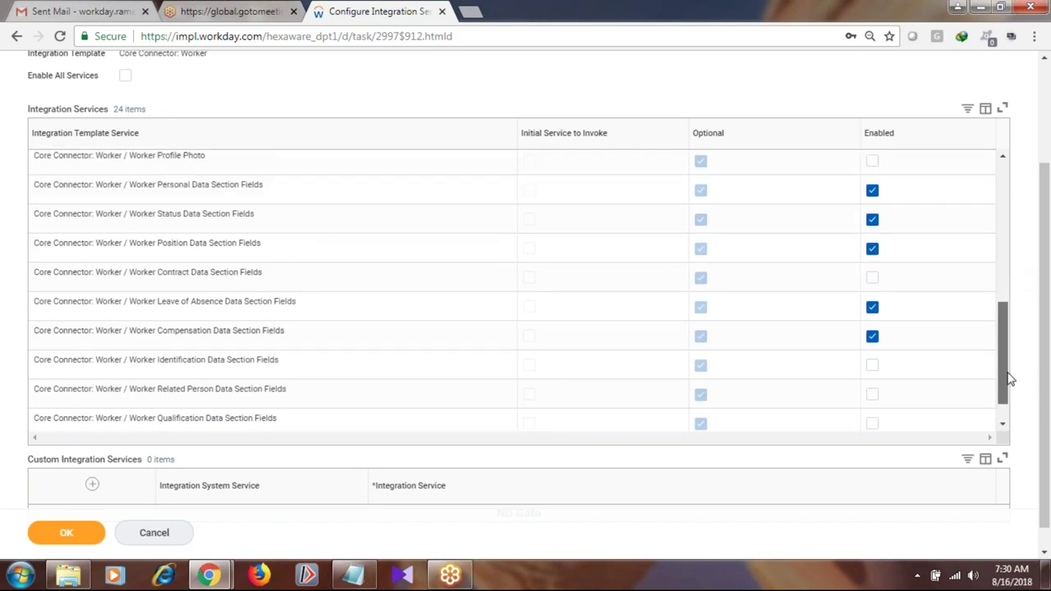
pyautogui.moveTo(1005, 379); pyautogui.dragTo(1033, 284)
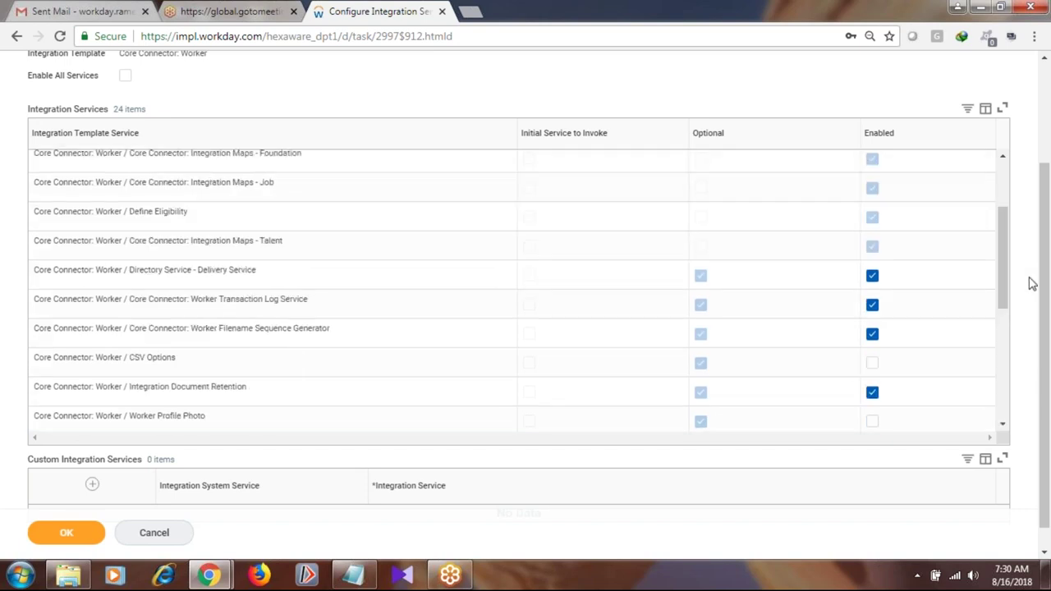
pyautogui.click(82, 536)
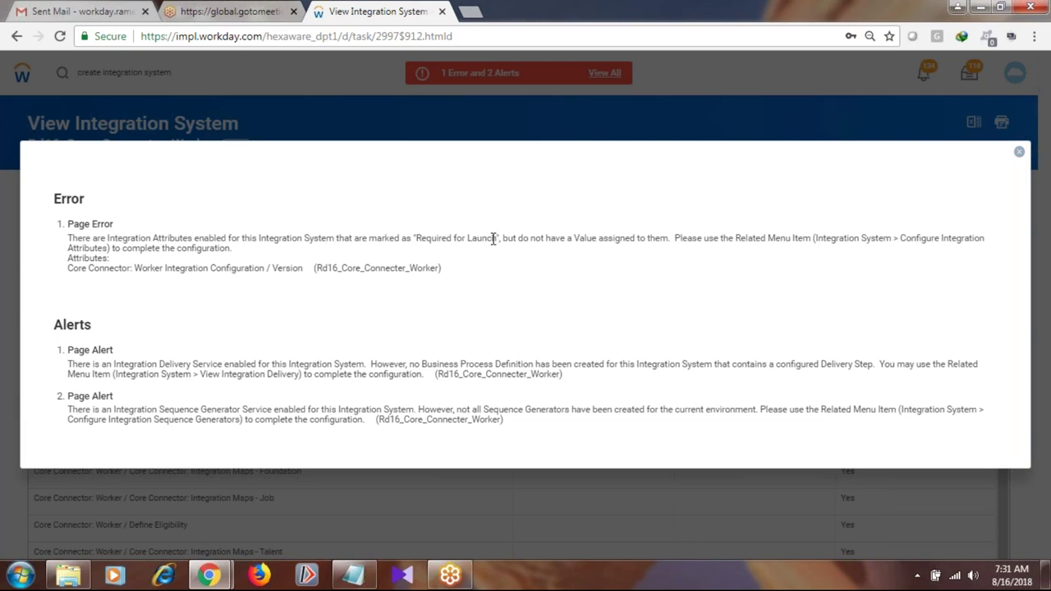
# - Read the page error and alert details for the integration system and close them
pyautogui.moveTo(493, 238); pyautogui.dragTo(461, 238)
pyautogui.click(1019, 152)
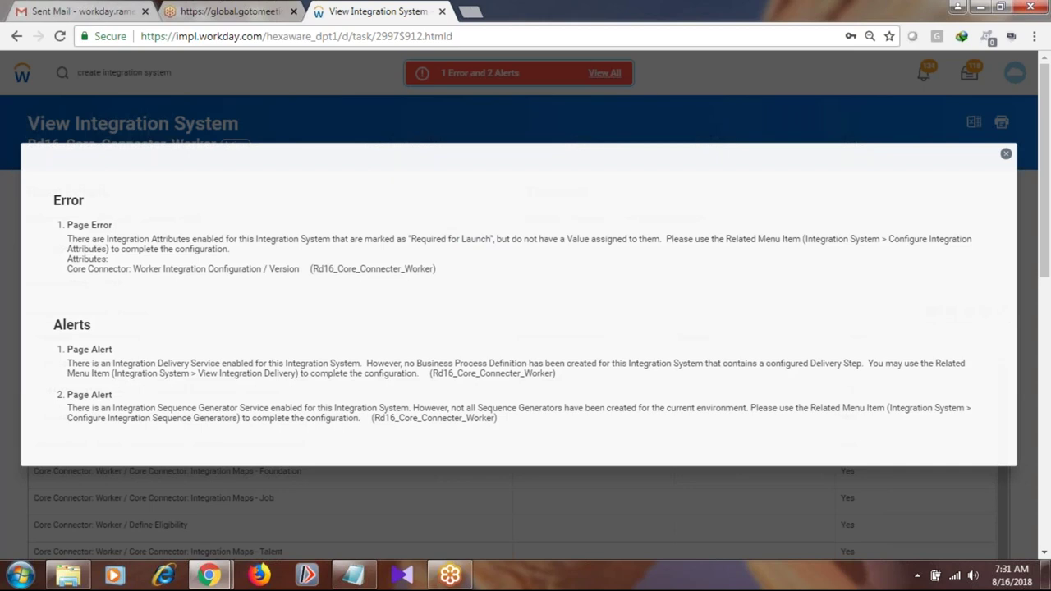
pyautogui.click(1047, 251)
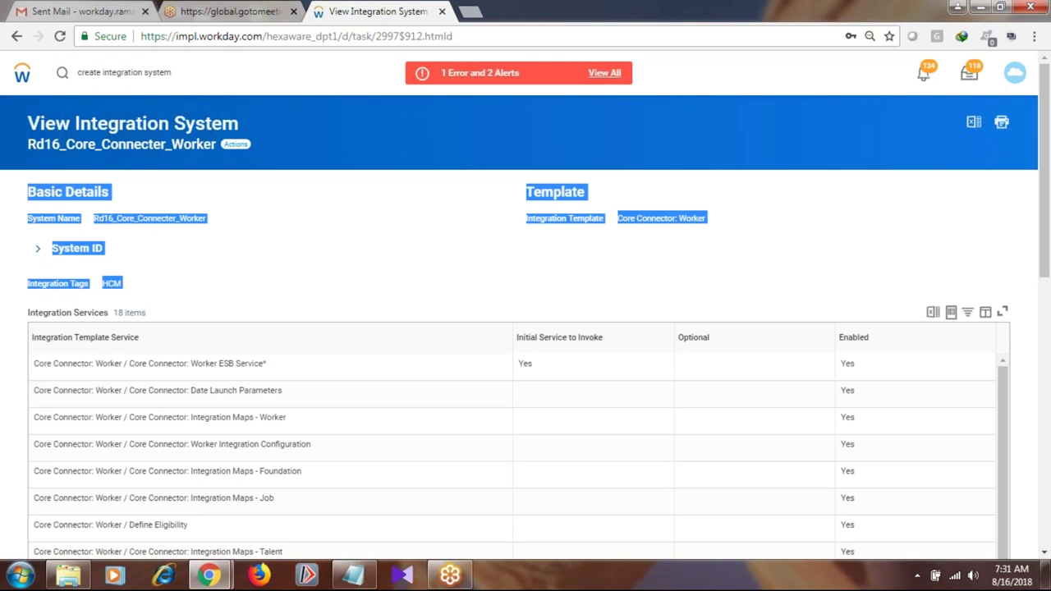
# - Configure the integration attributes of Rd16_Core_Connecter_Worker by setting the required Version attribute to 25.0, and save them
pyautogui.click(235, 144)
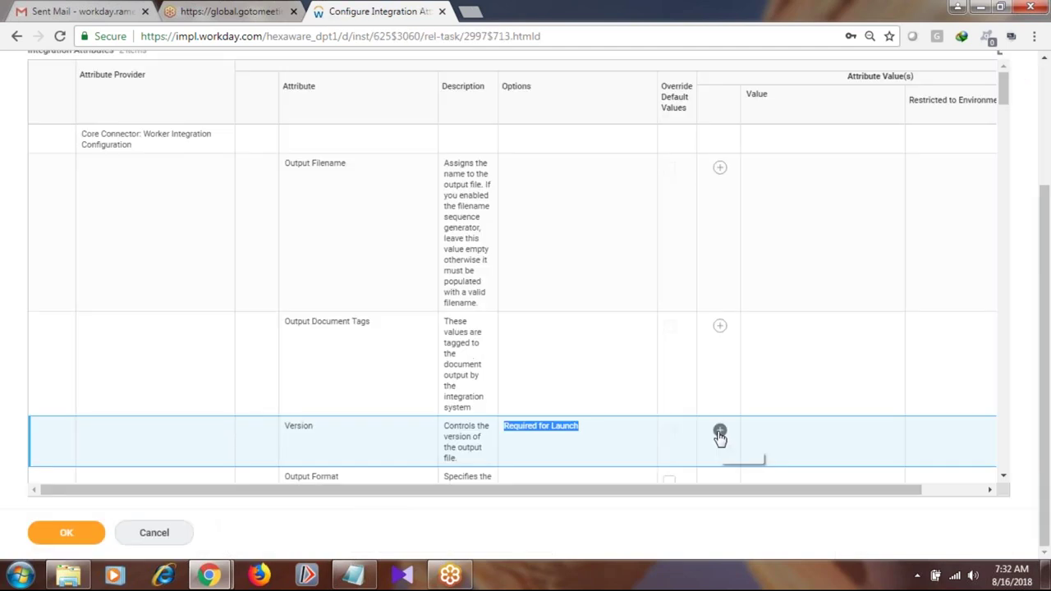
pyautogui.click(719, 432)
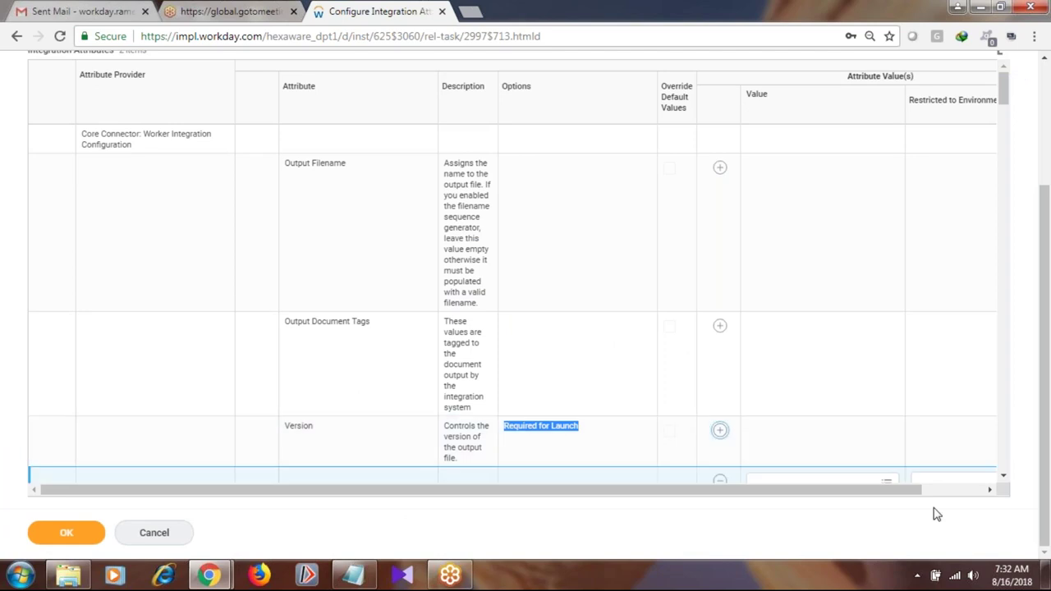
pyautogui.click(1003, 478)
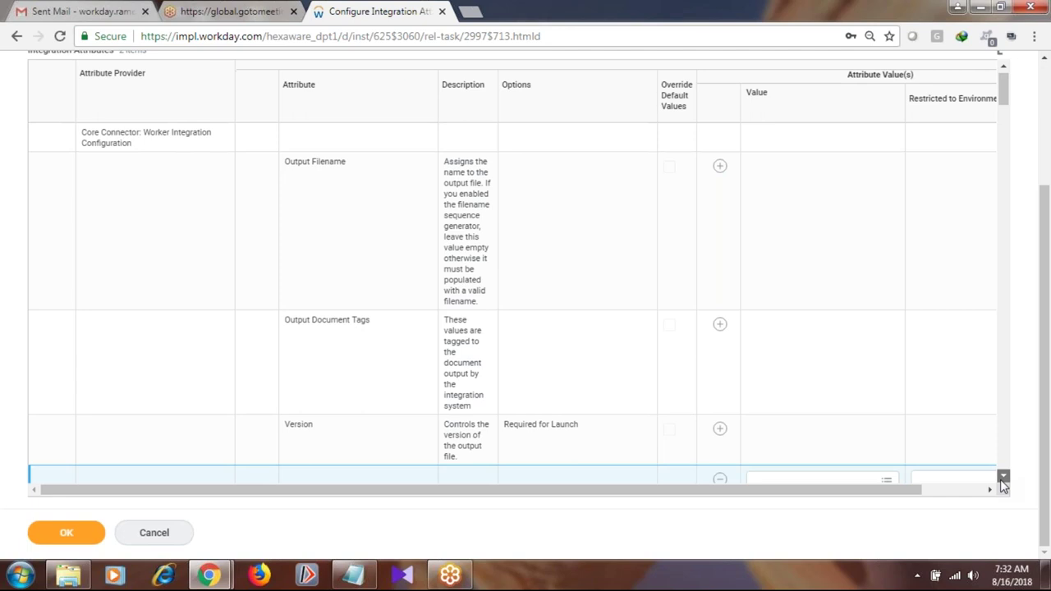
pyautogui.click(1003, 477)
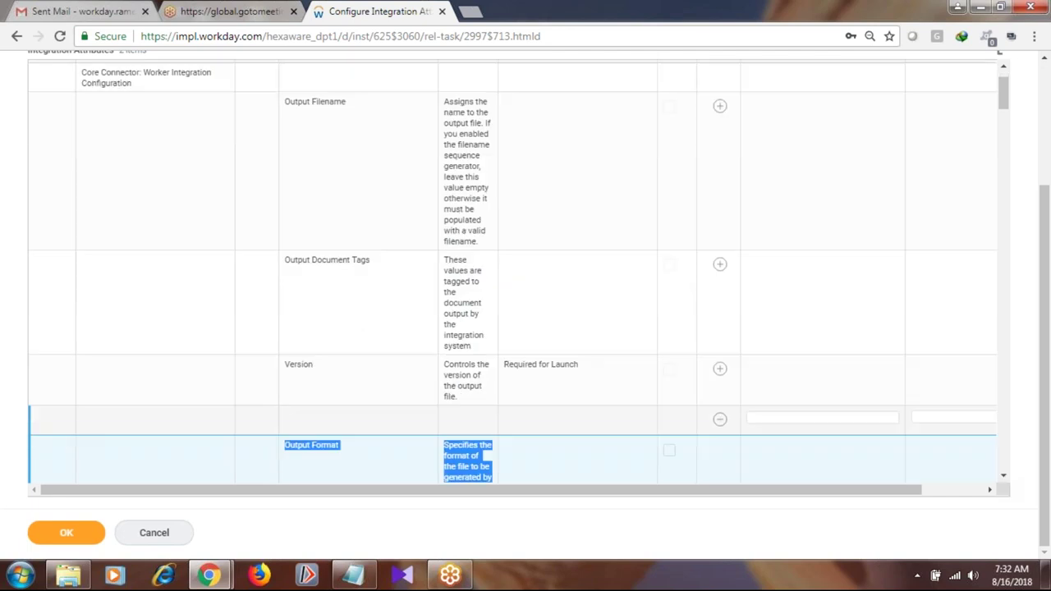
pyautogui.click(886, 420)
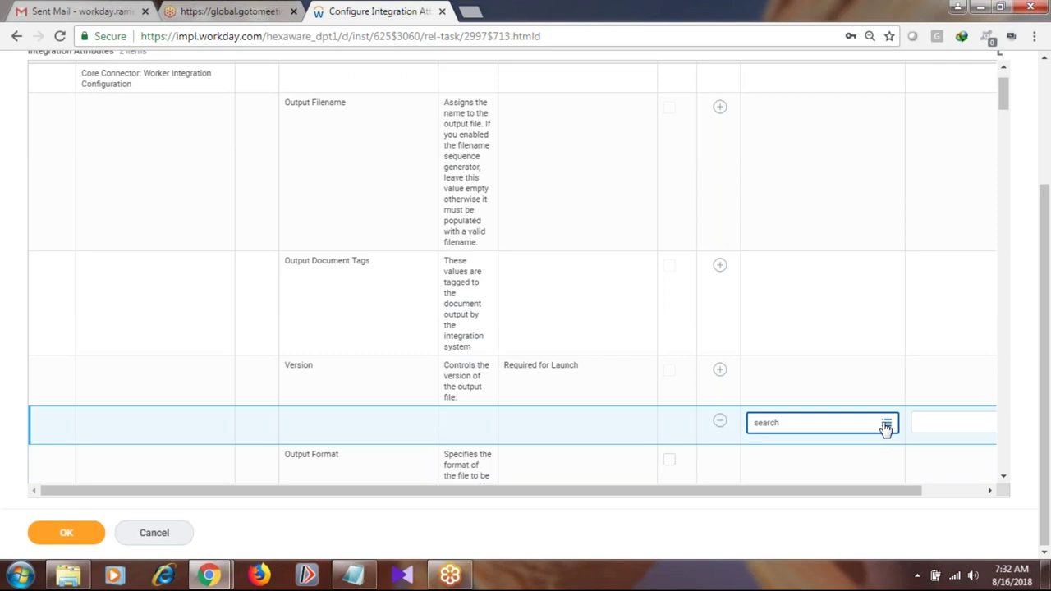
pyautogui.click(886, 424)
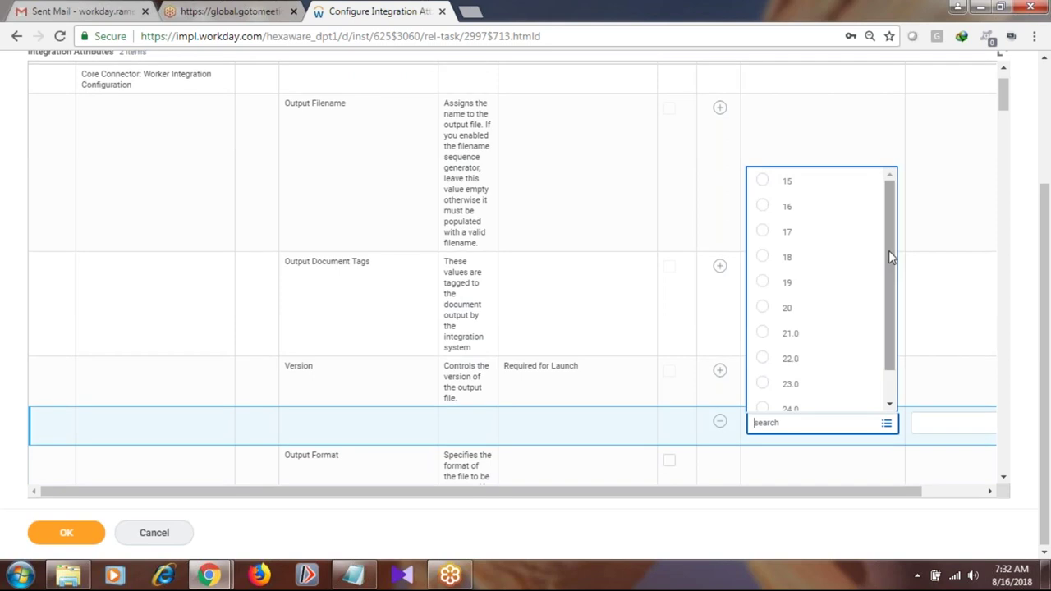
pyautogui.scroll(-1, 822, 328)
pyautogui.click(792, 400)
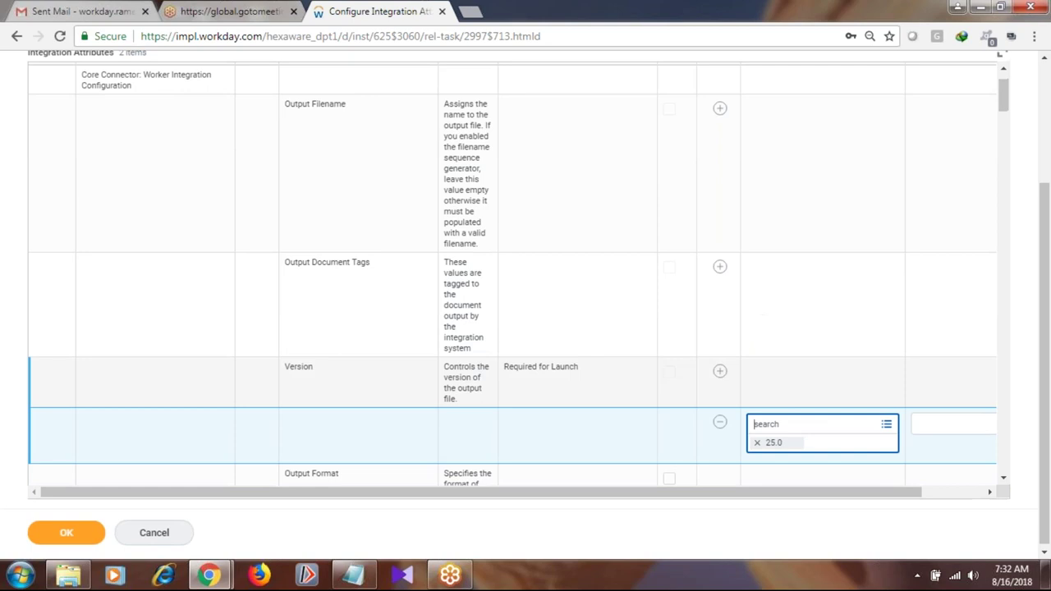
pyautogui.click(57, 527)
pyautogui.click(65, 534)
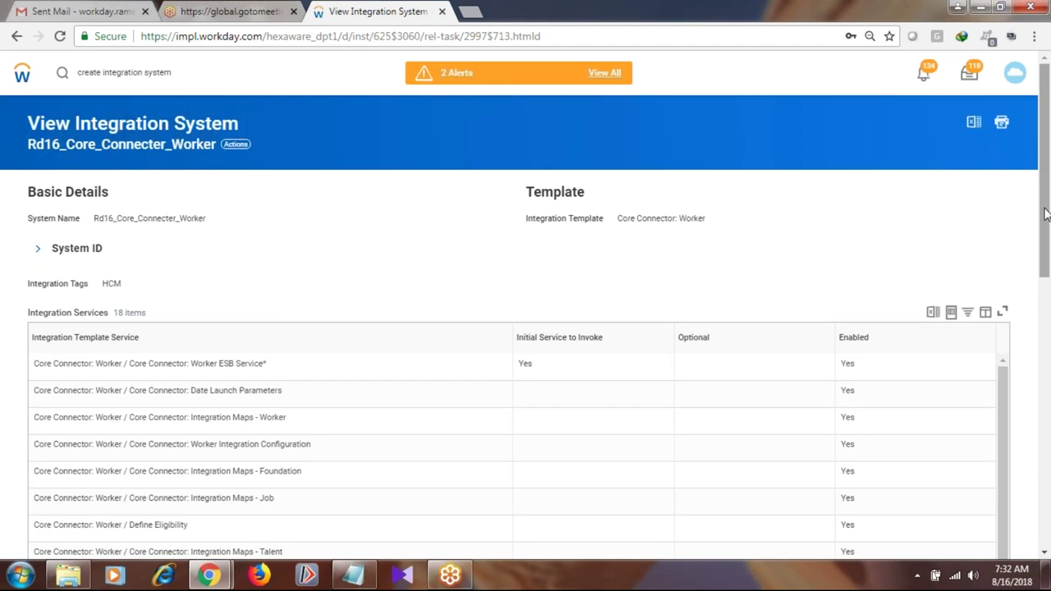
# - Review the integration system's enabled services, from Directory Service - Delivery Service through Worker Transaction Log Data Section Fields
pyautogui.moveTo(1046, 215); pyautogui.dragTo(1049, 351)
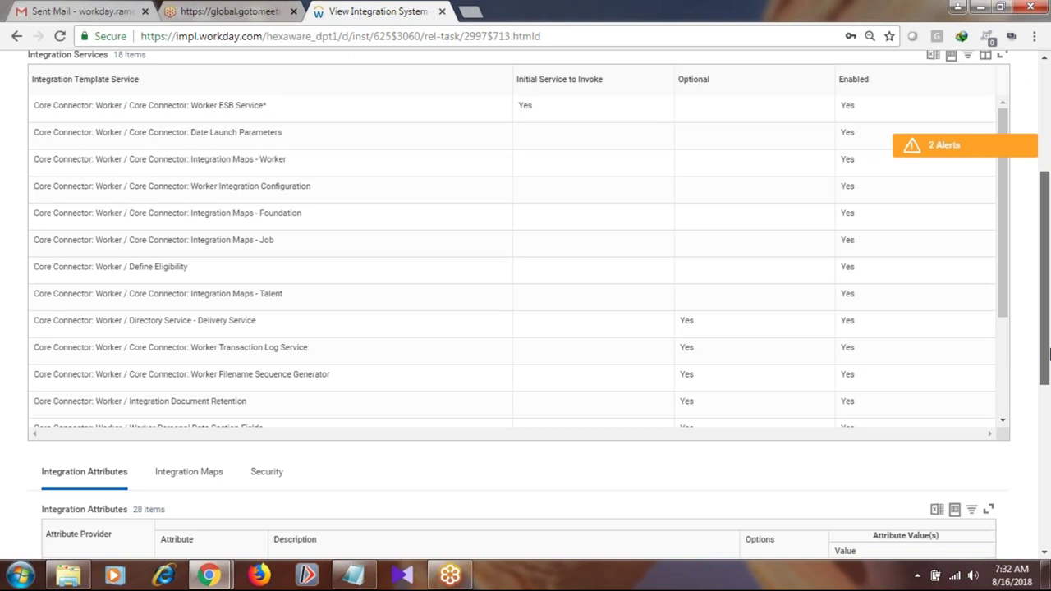
pyautogui.moveTo(1049, 351); pyautogui.dragTo(1021, 246)
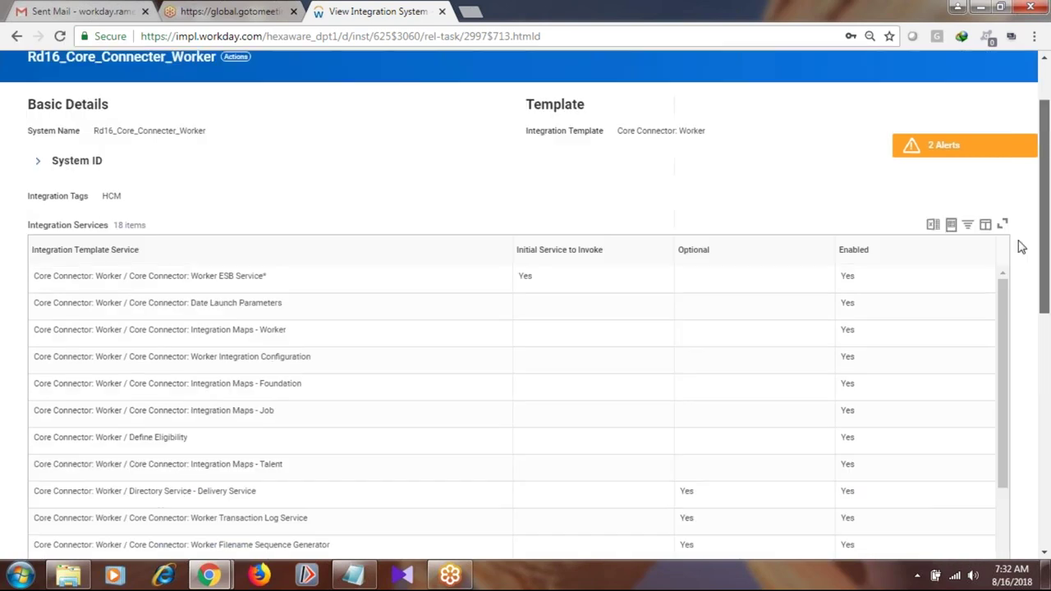
pyautogui.scroll(-2, 657, 162)
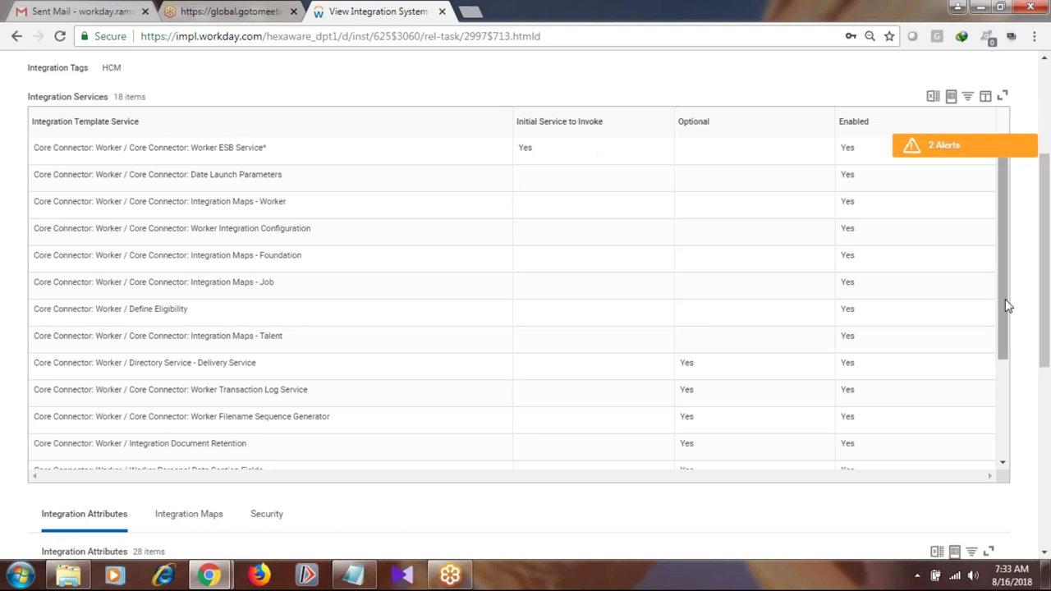
pyautogui.scroll(-2, 1009, 306)
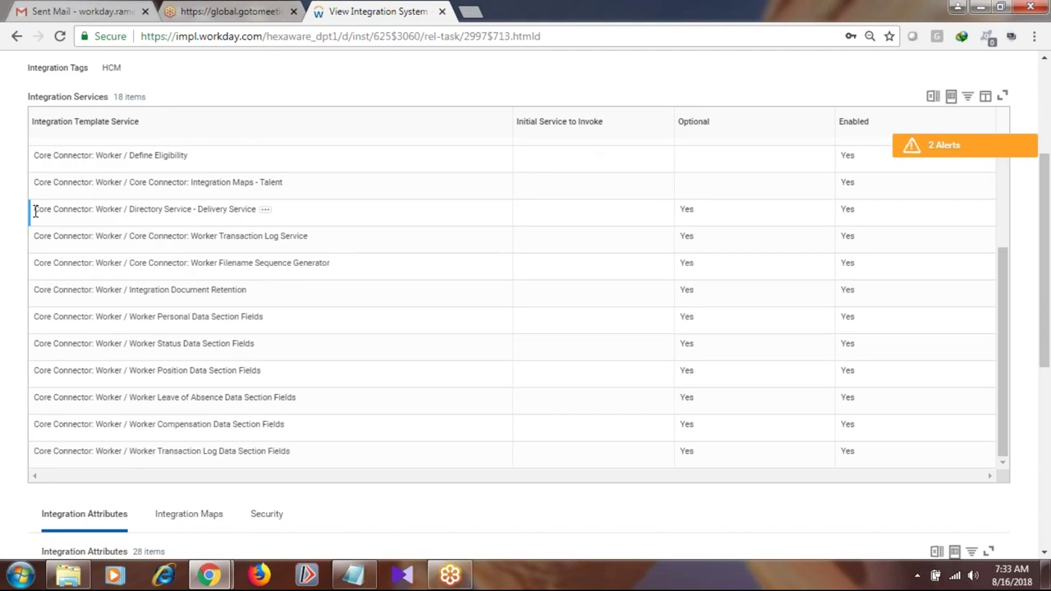
pyautogui.moveTo(35, 211); pyautogui.dragTo(366, 455)
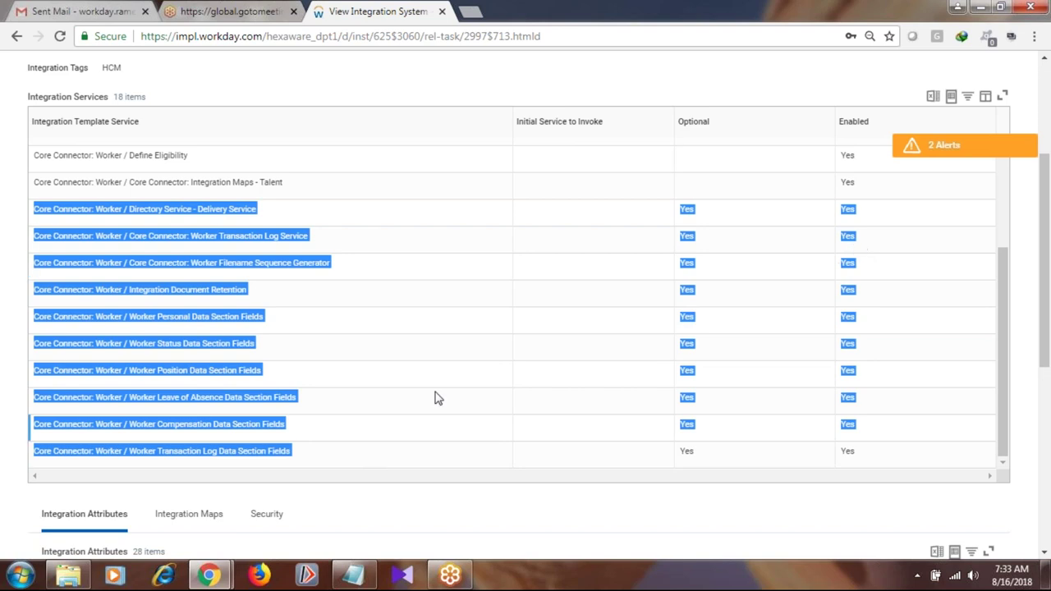
pyautogui.click(394, 329)
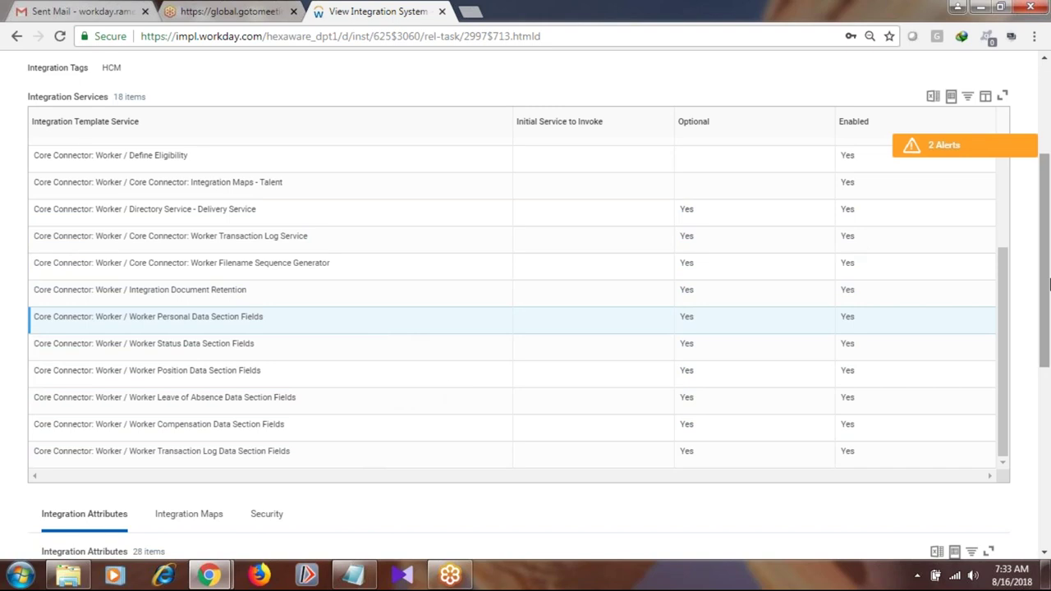
# - Reopen the integration attributes configuration of Rd16_Core_Connecter_Worker and add a value row for the Output Filename attribute
pyautogui.moveTo(1050, 283); pyautogui.dragTo(1041, 276)
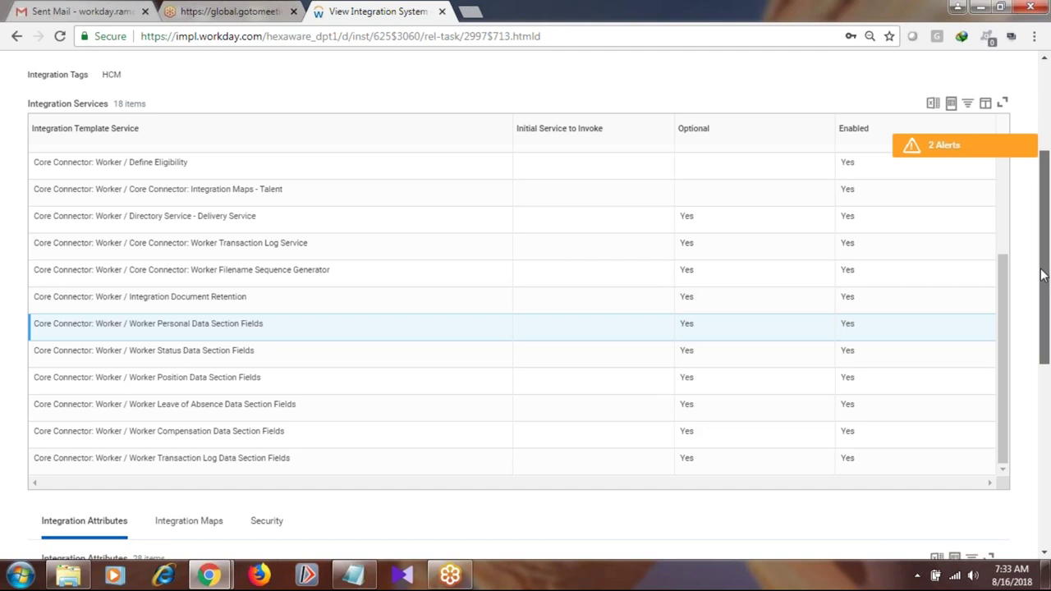
pyautogui.moveTo(1041, 276); pyautogui.dragTo(1041, 185)
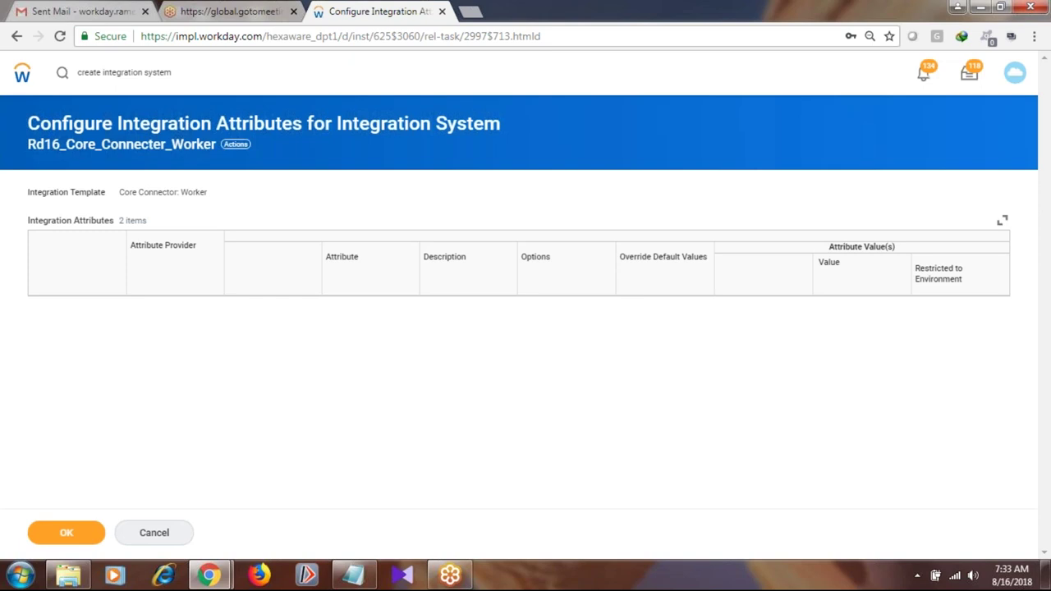
pyautogui.scroll(-2, 1048, 426)
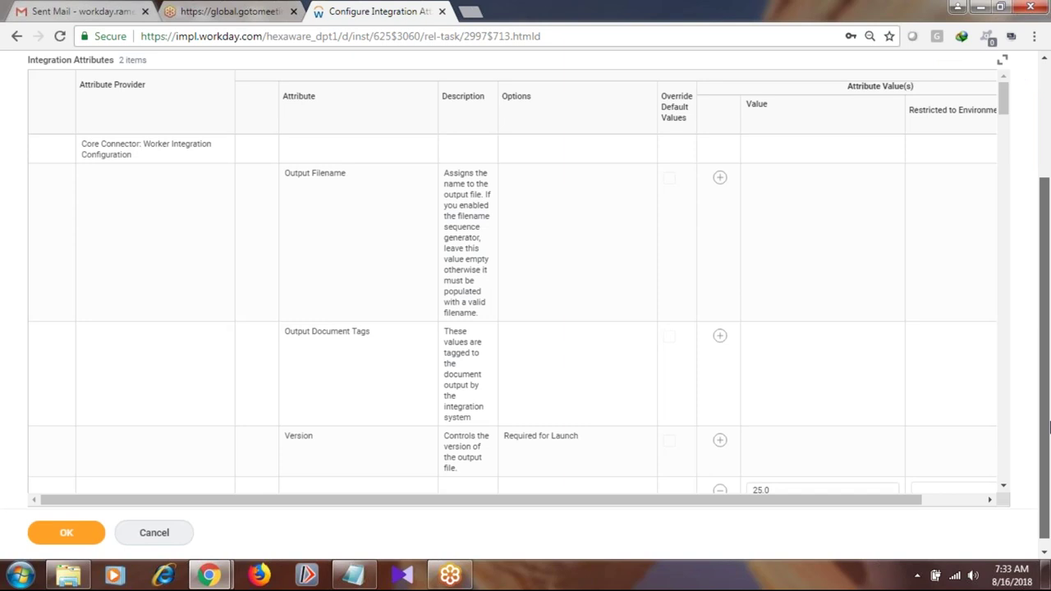
pyautogui.scroll(-1, 1048, 426)
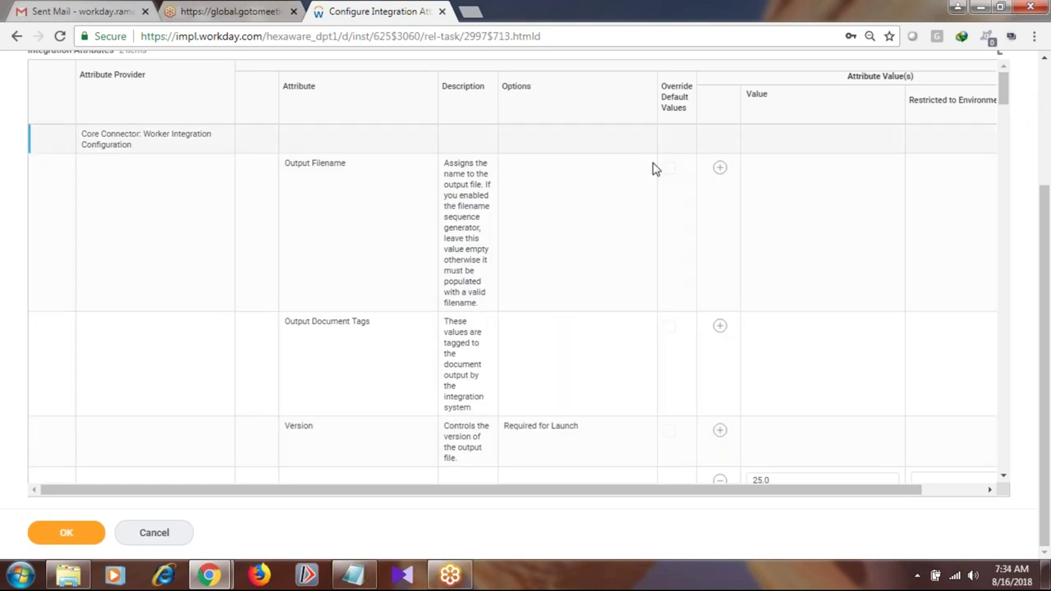
pyautogui.click(720, 169)
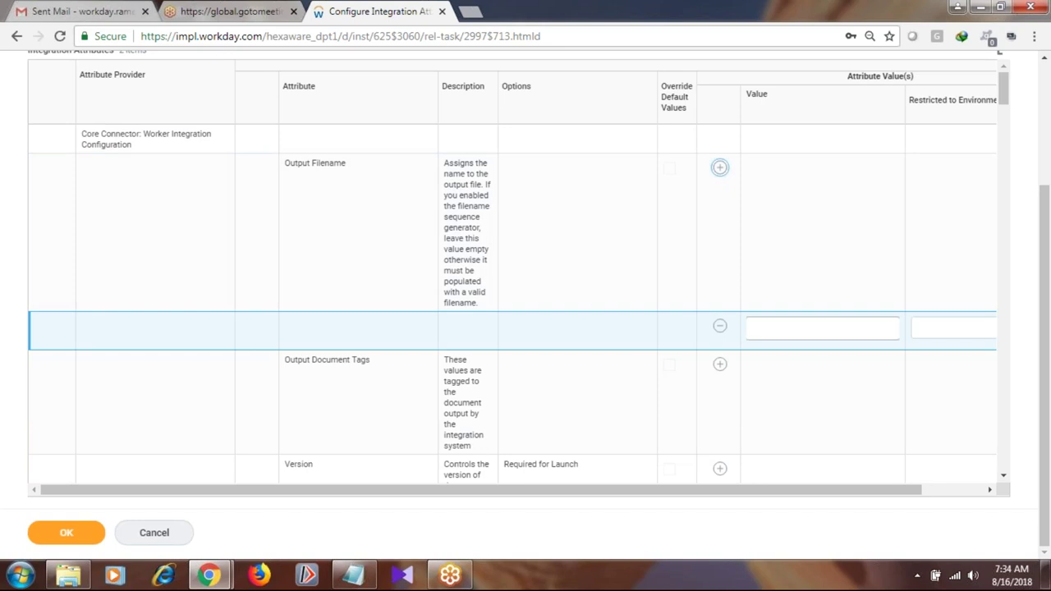
pyautogui.press('Tab')
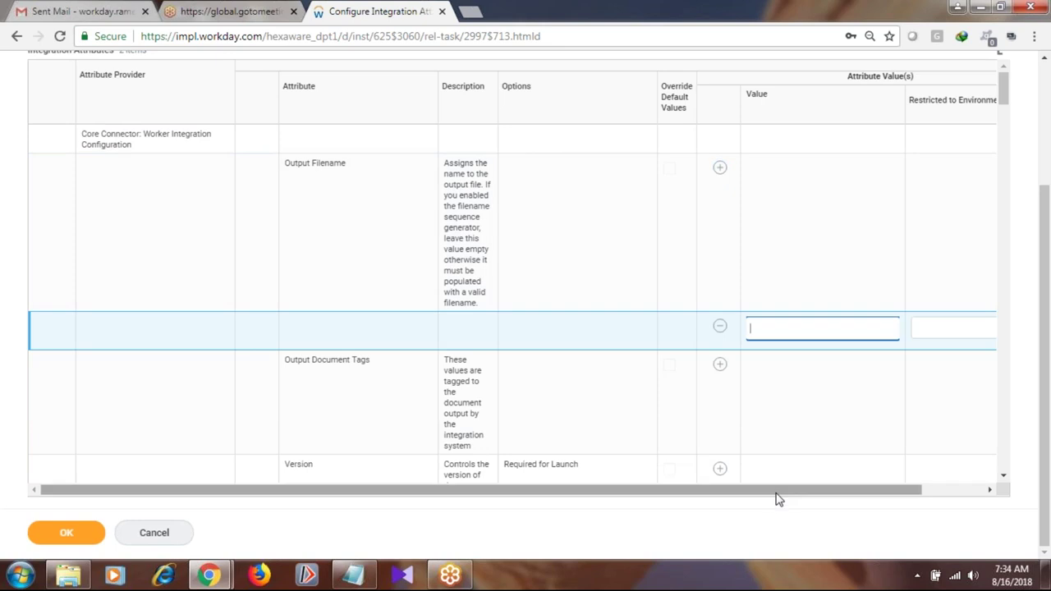
pyautogui.moveTo(776, 494); pyautogui.dragTo(828, 515)
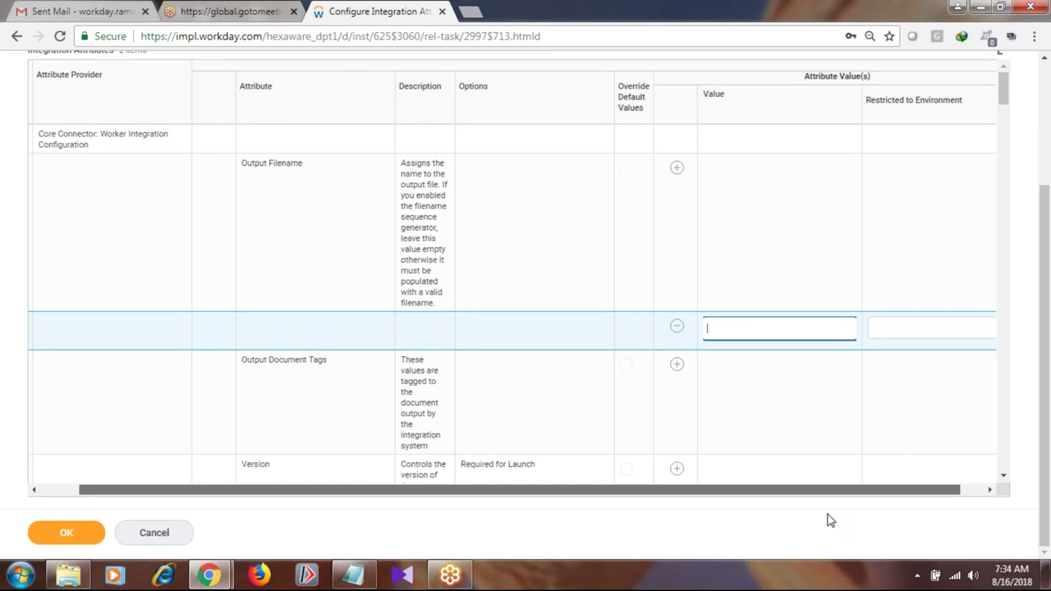
pyautogui.press('Tab')
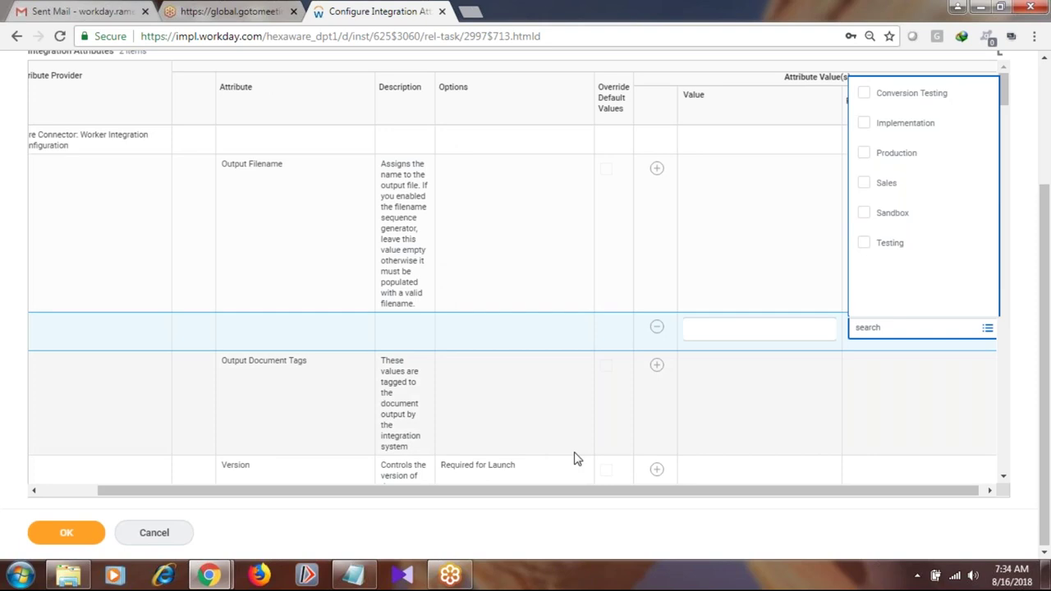
pyautogui.click(723, 394)
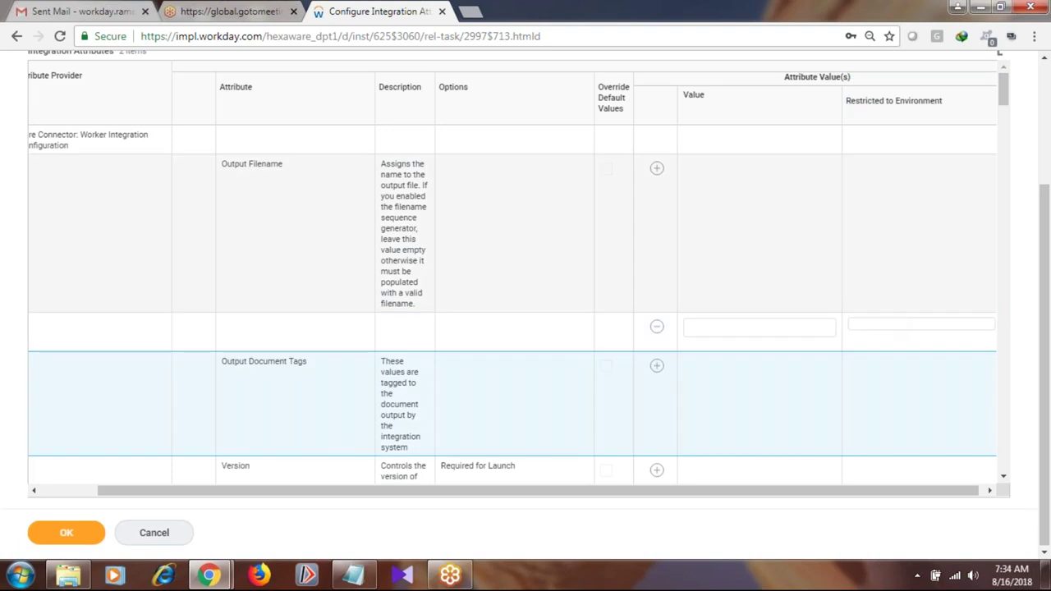
# - Set the new Output Filename value to RD17_Core_Connecter_Worker.xml
pyautogui.click(758, 328)
pyautogui.write('W')
pyautogui.press('BackSpace')
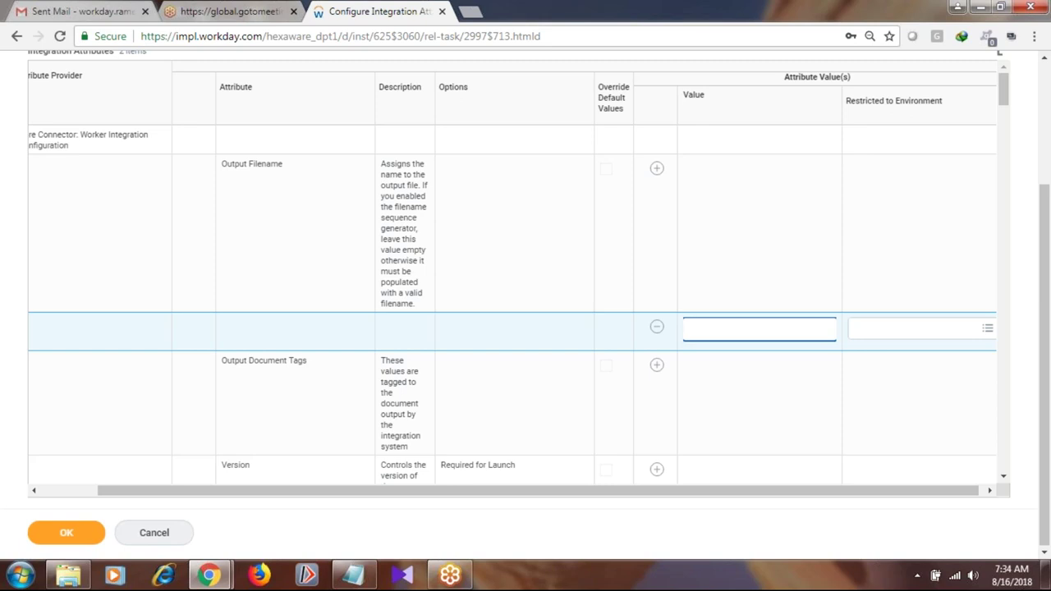
pyautogui.write('RD17_Core_Connecter_Wor')
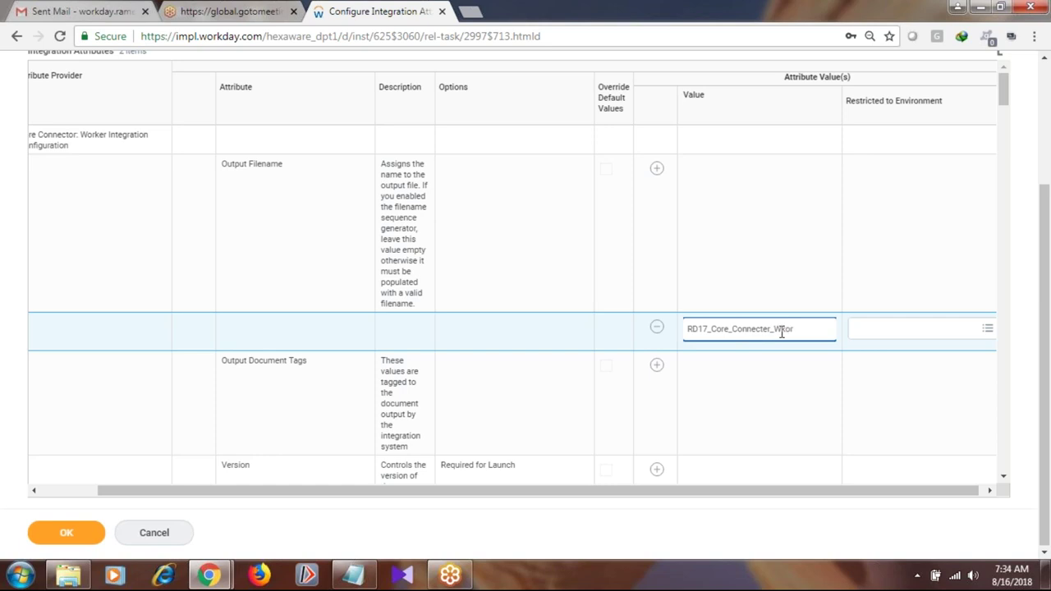
pyautogui.press('BackSpace')
pyautogui.write('ker')
pyautogui.write('.xml')
# - Restrict the RD17_Core_Connecter_Worker.xml output filename to the Production environment
pyautogui.click(984, 332)
pyautogui.click(984, 332)
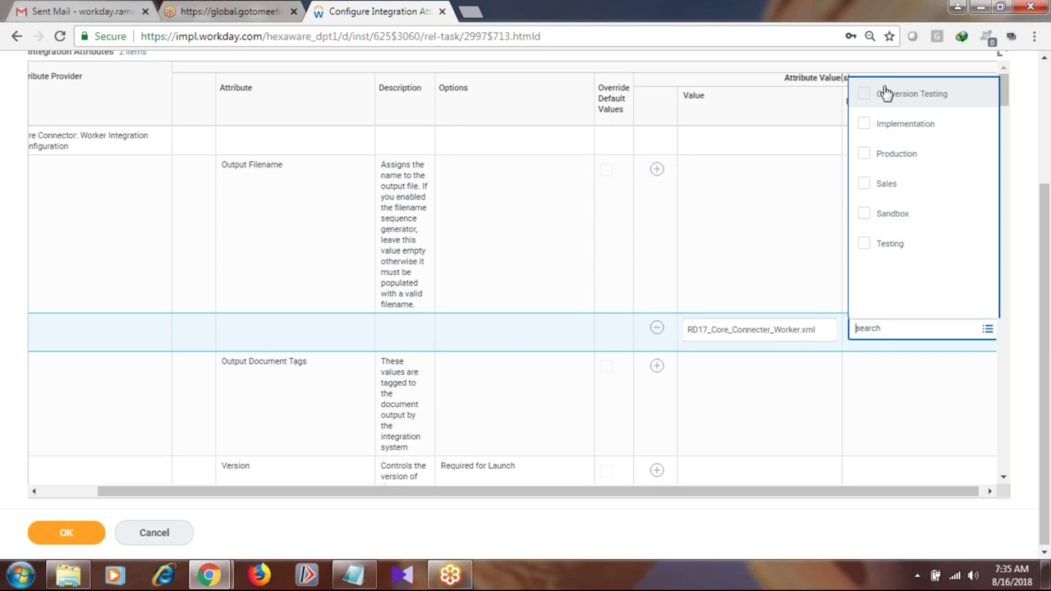
pyautogui.click(761, 259)
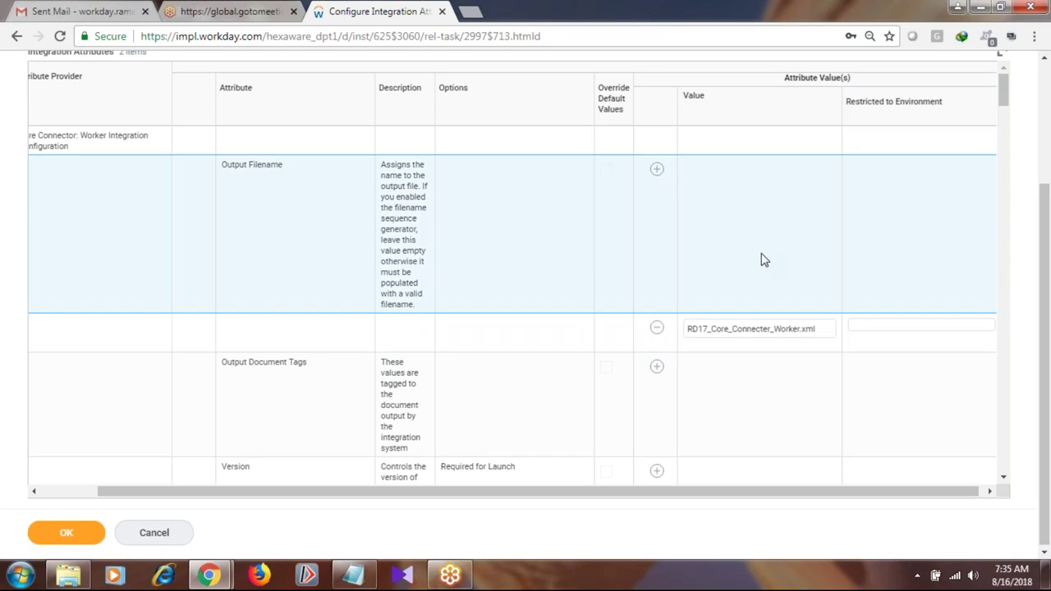
pyautogui.click(919, 326)
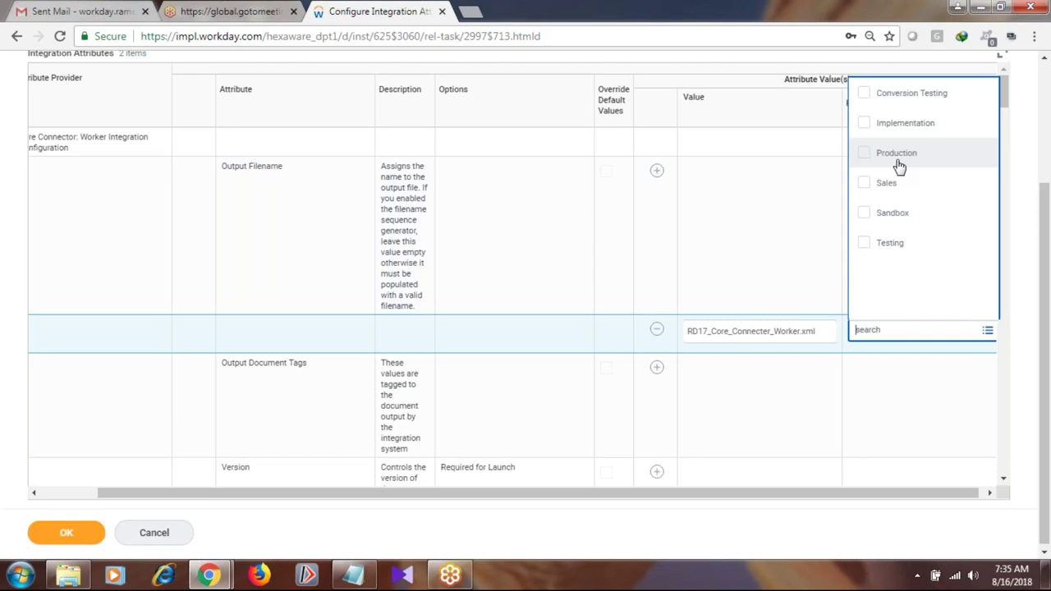
pyautogui.click(899, 163)
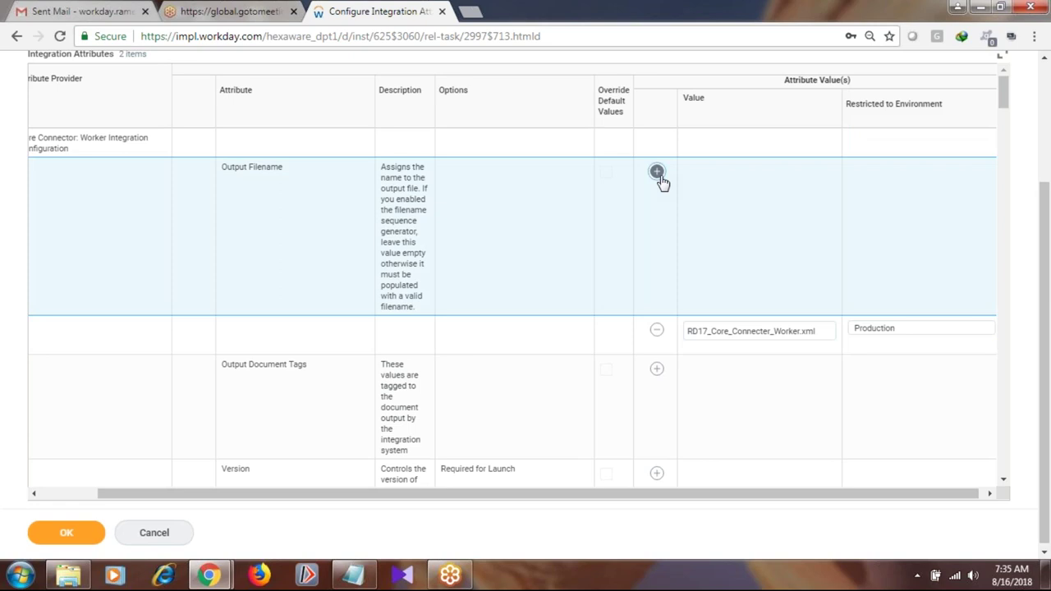
# - Add a second Output Filename value, test_RD17_Core_Connecter_Worker.xml, restricted to the Sandbox and Implementation environments
pyautogui.click(657, 172)
pyautogui.hotkey('ctrl', 'c')
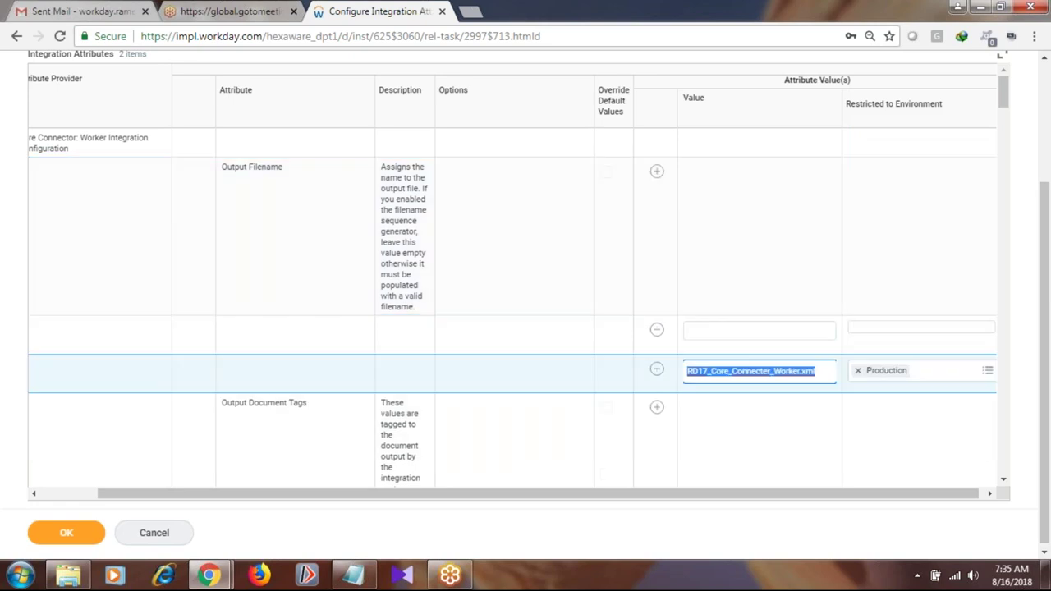
pyautogui.click(759, 331)
pyautogui.write('test')
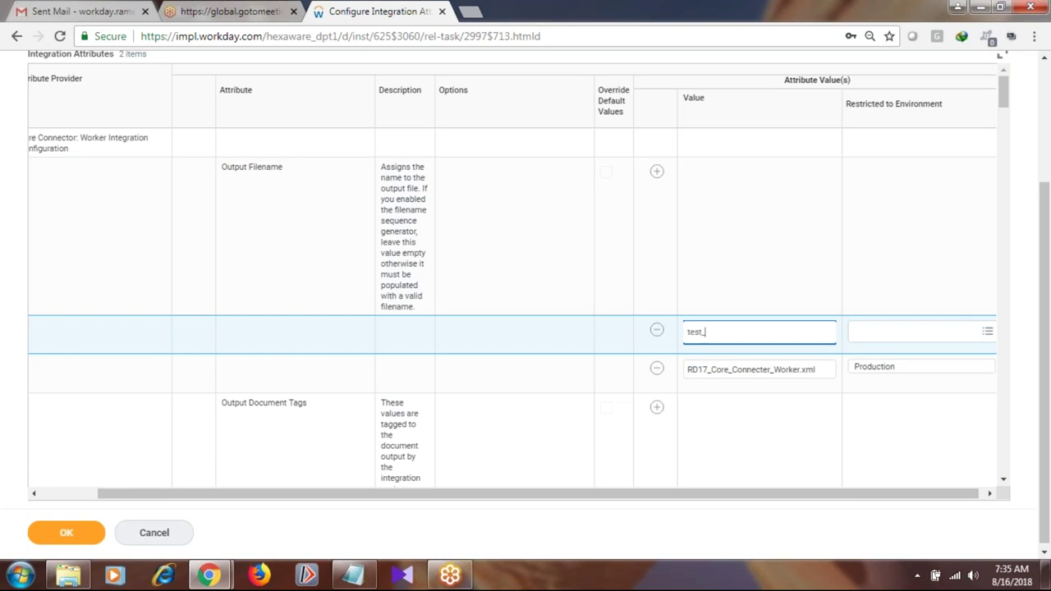
pyautogui.write('_')
pyautogui.hotkey('ctrl', 'v')
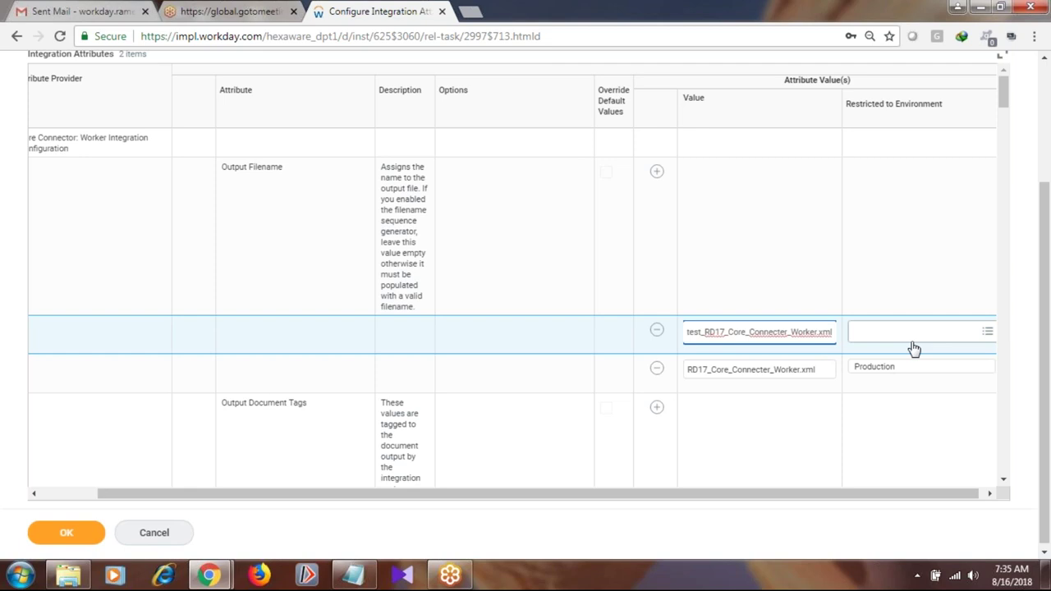
pyautogui.click(988, 334)
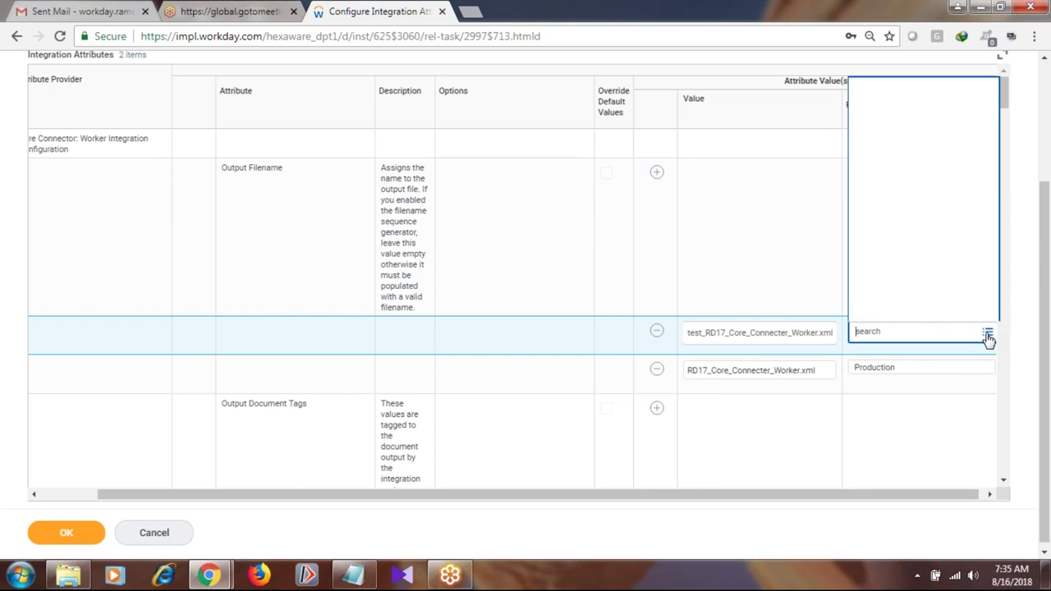
pyautogui.click(813, 305)
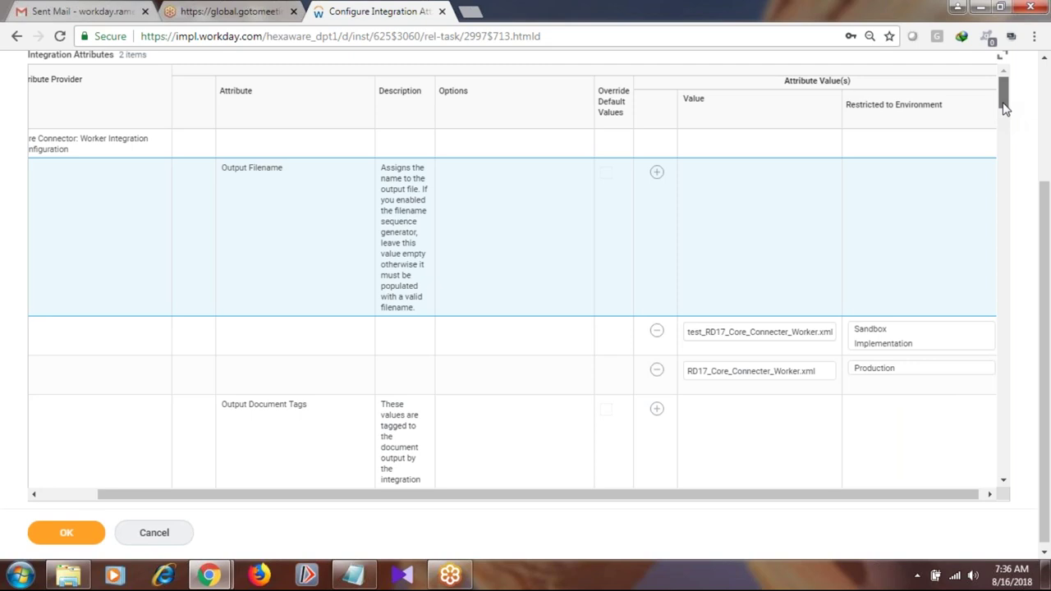
# - Add a value for Output Document Tags by creating the document tag RD17_Core_Connecter
pyautogui.scroll(-1, 1005, 109)
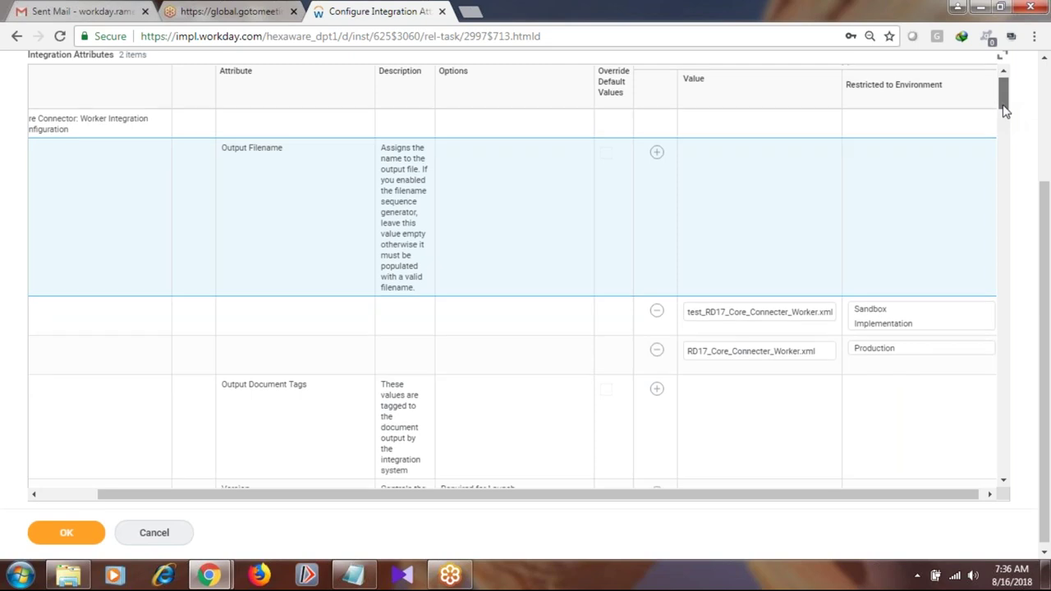
pyautogui.moveTo(1006, 109); pyautogui.dragTo(947, 78)
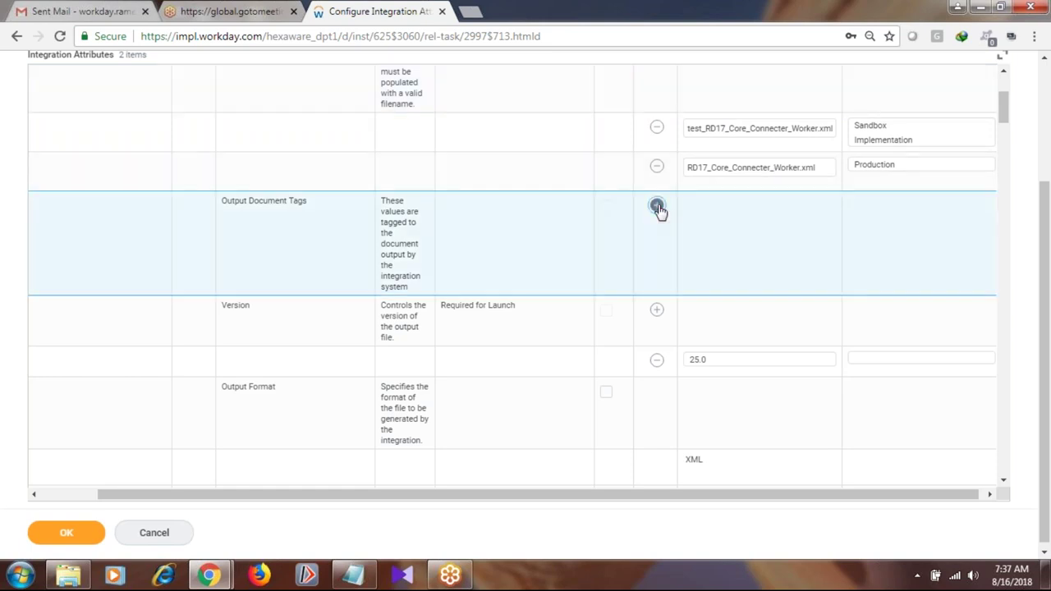
pyautogui.click(657, 206)
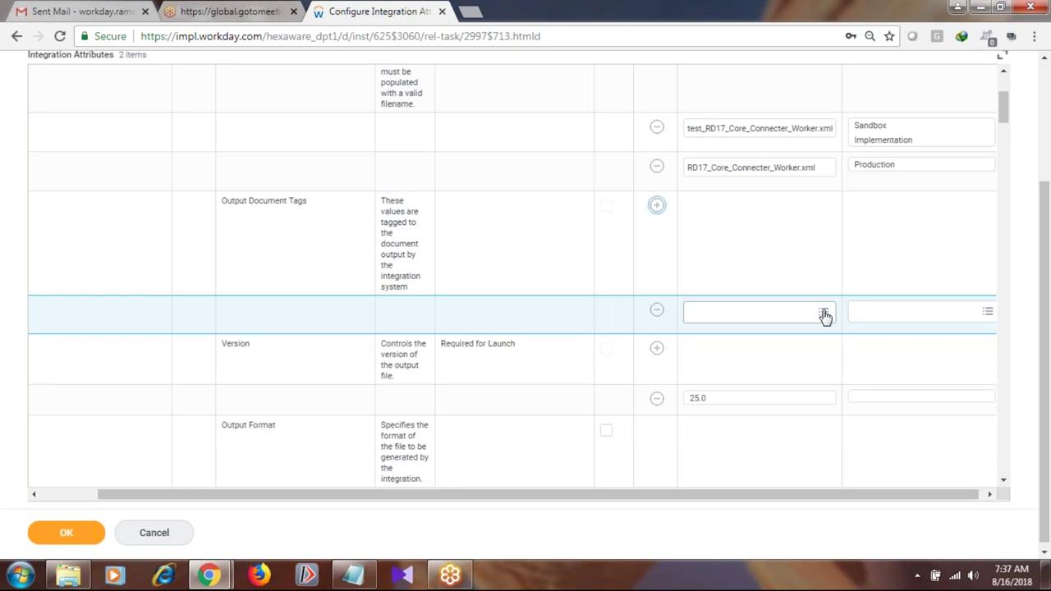
pyautogui.click(824, 315)
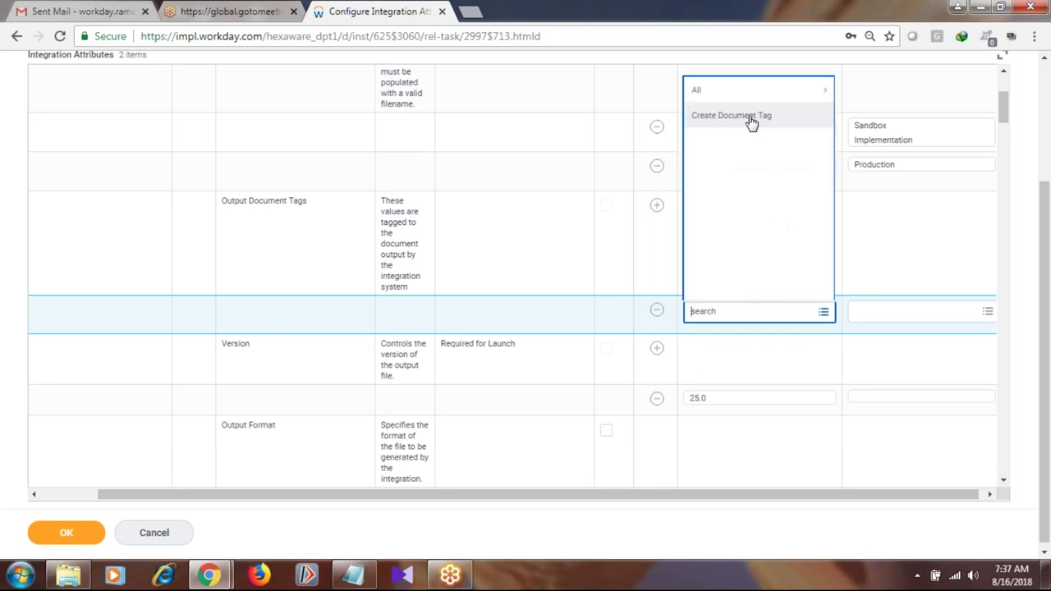
pyautogui.click(751, 121)
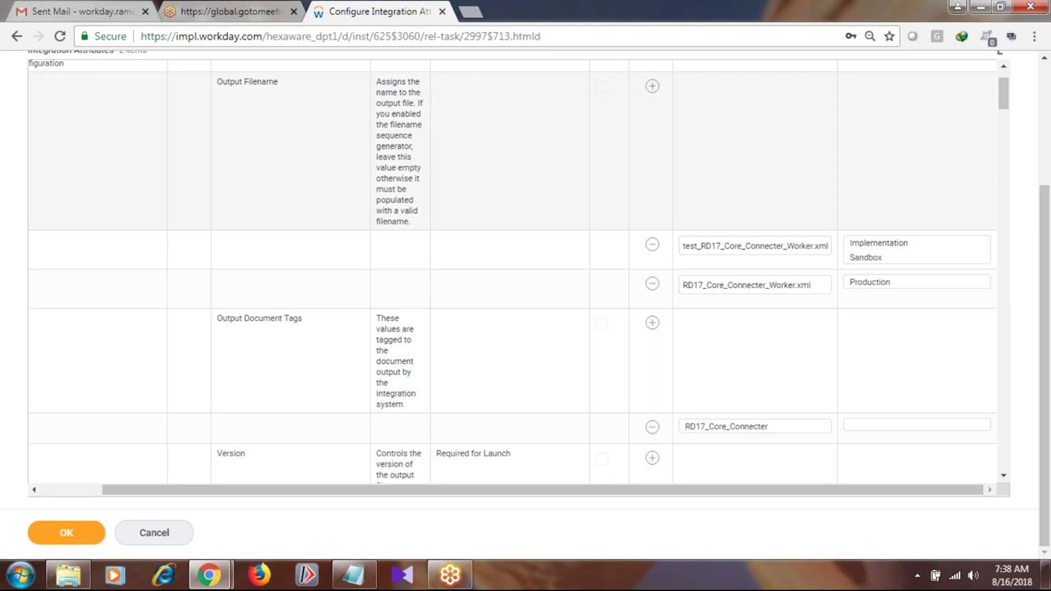
# - Try adding an enabled value for Include Inactive Workers in Full File, and remove that value row again
pyautogui.scroll(-2, 1005, 124)
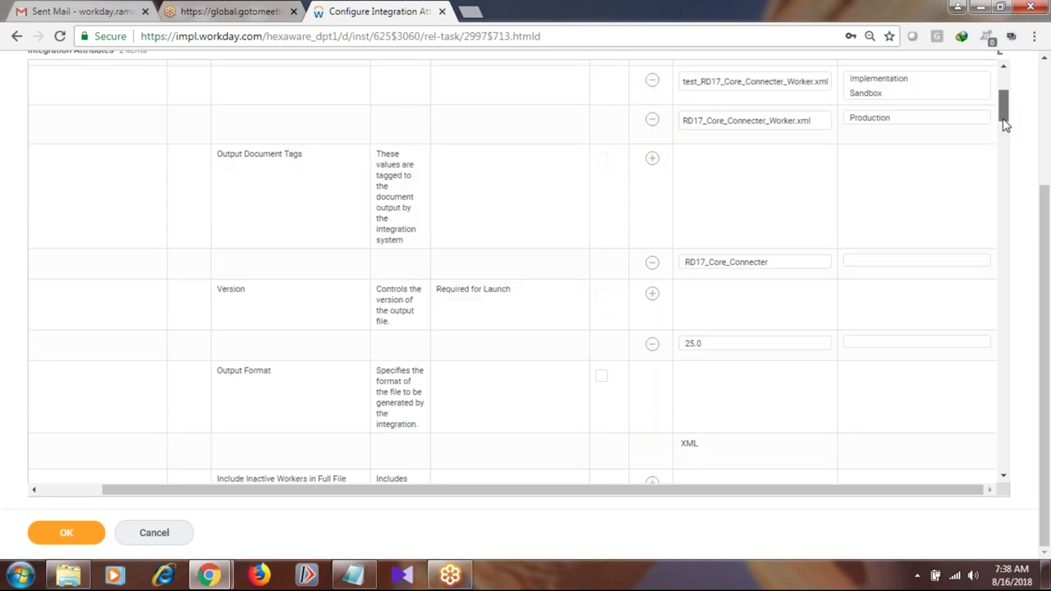
pyautogui.moveTo(1006, 123); pyautogui.dragTo(1006, 135)
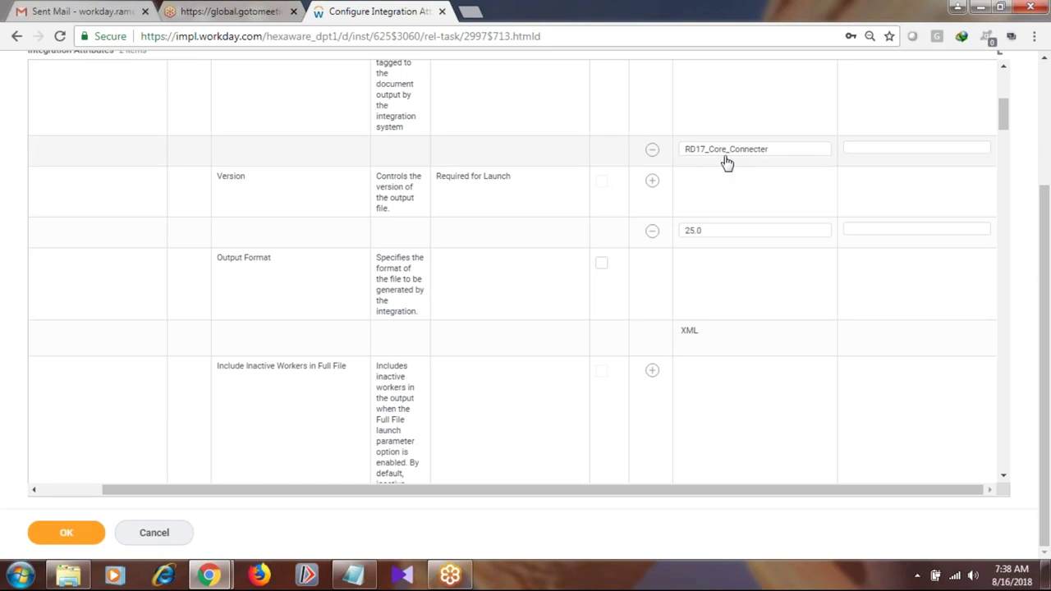
pyautogui.moveTo(729, 161)
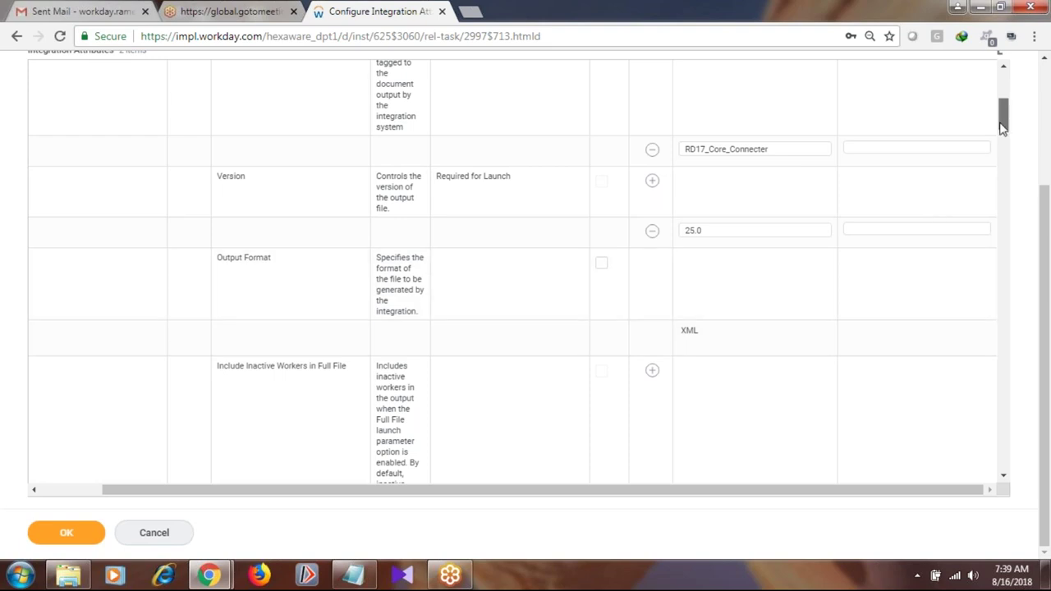
pyautogui.moveTo(1002, 127); pyautogui.dragTo(1002, 150)
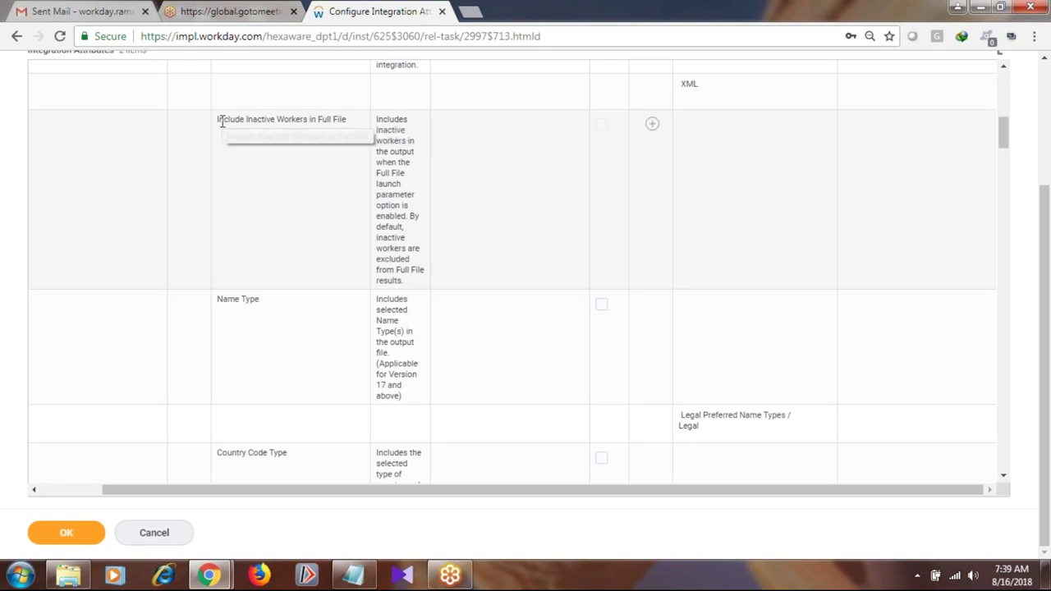
pyautogui.moveTo(221, 120); pyautogui.dragTo(287, 144)
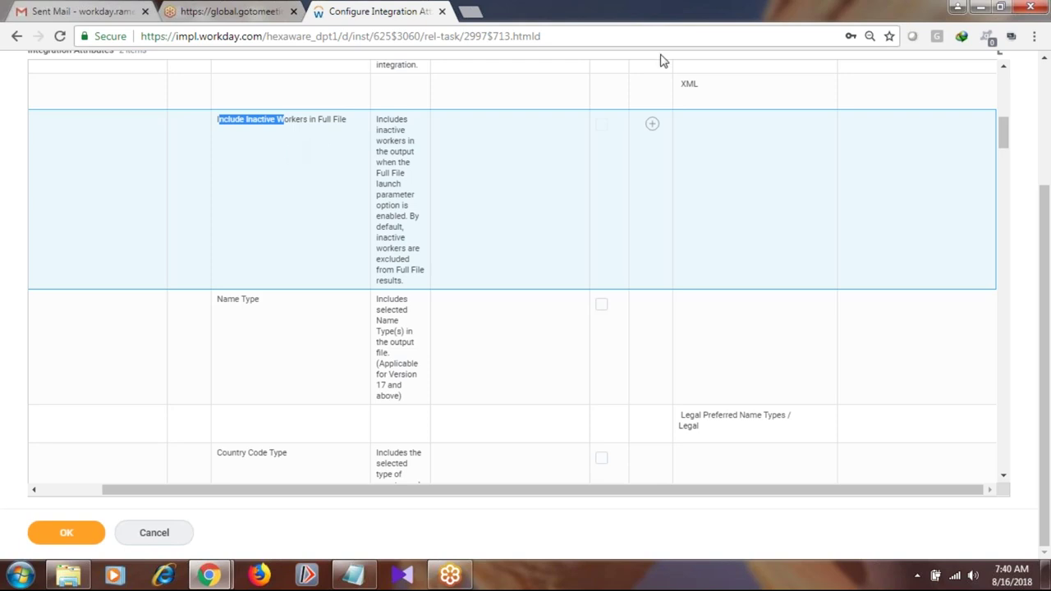
pyautogui.click(652, 125)
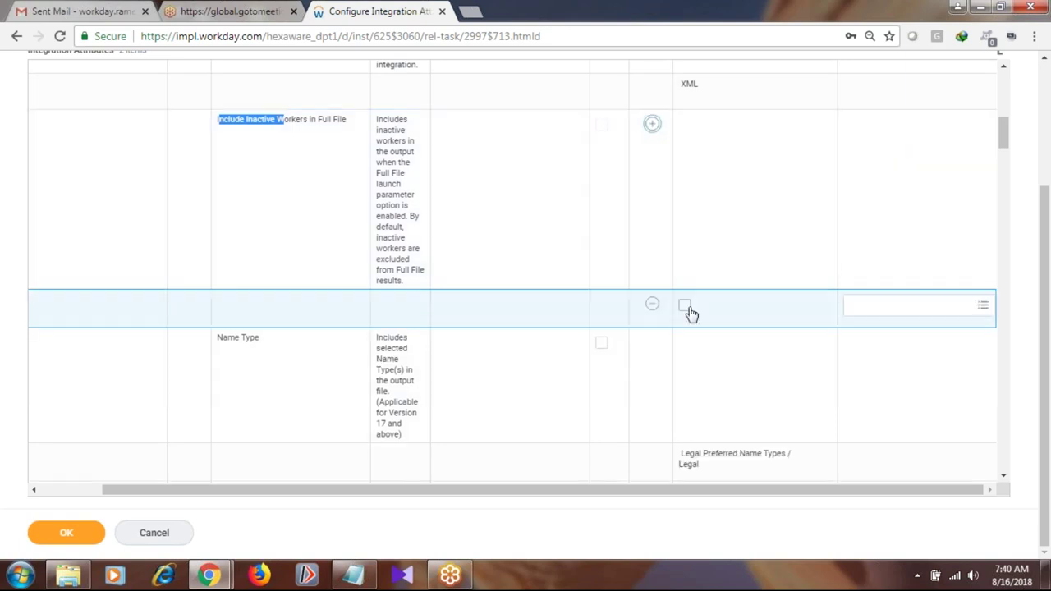
pyautogui.click(686, 306)
pyautogui.click(652, 304)
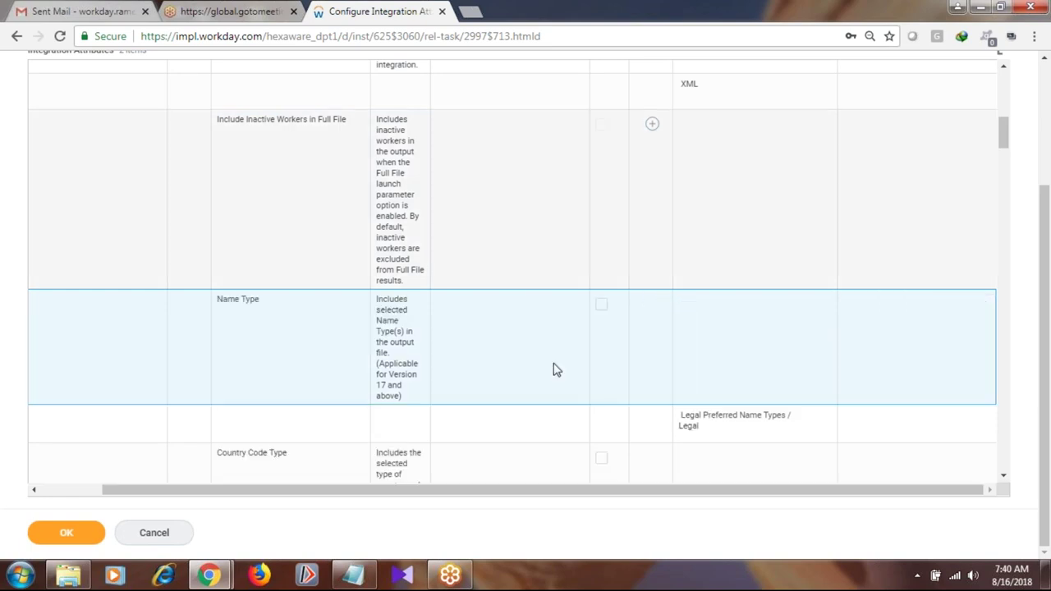
pyautogui.moveTo(1004, 123); pyautogui.dragTo(999, 97)
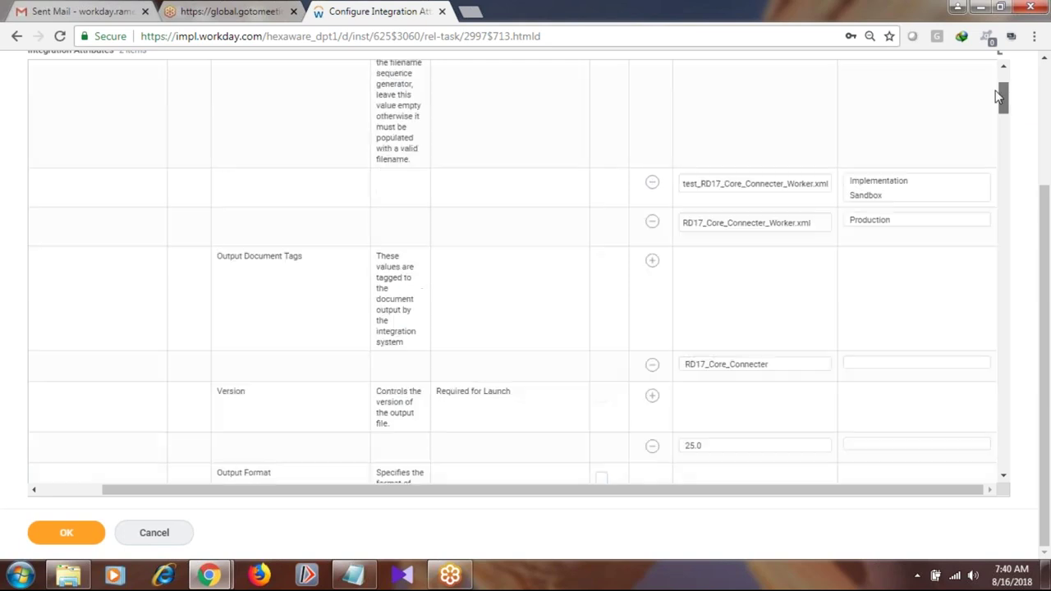
pyautogui.scroll(-1, 652, 385)
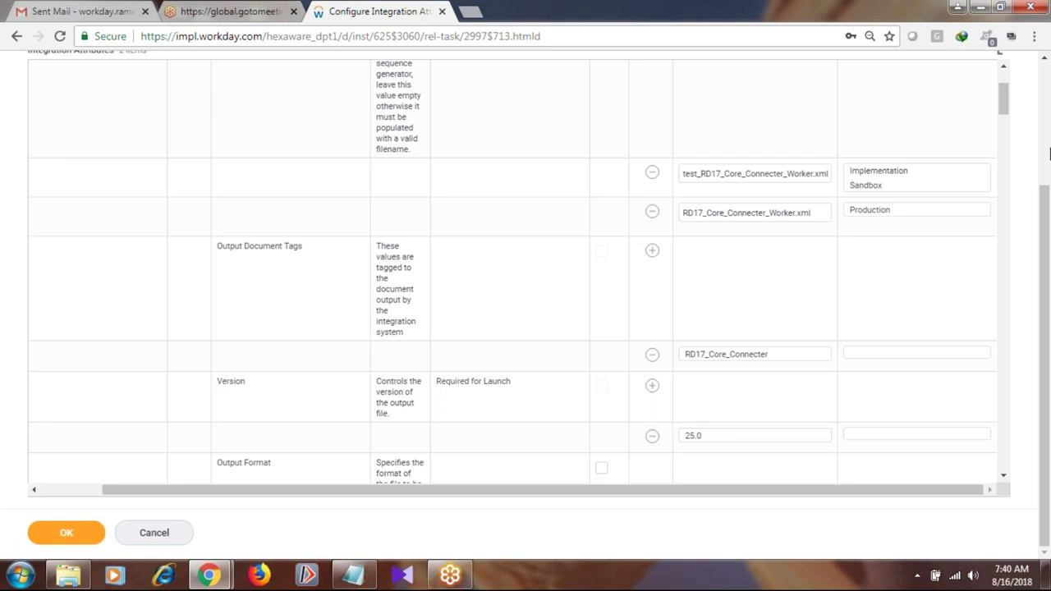
pyautogui.moveTo(1006, 104); pyautogui.dragTo(1006, 103)
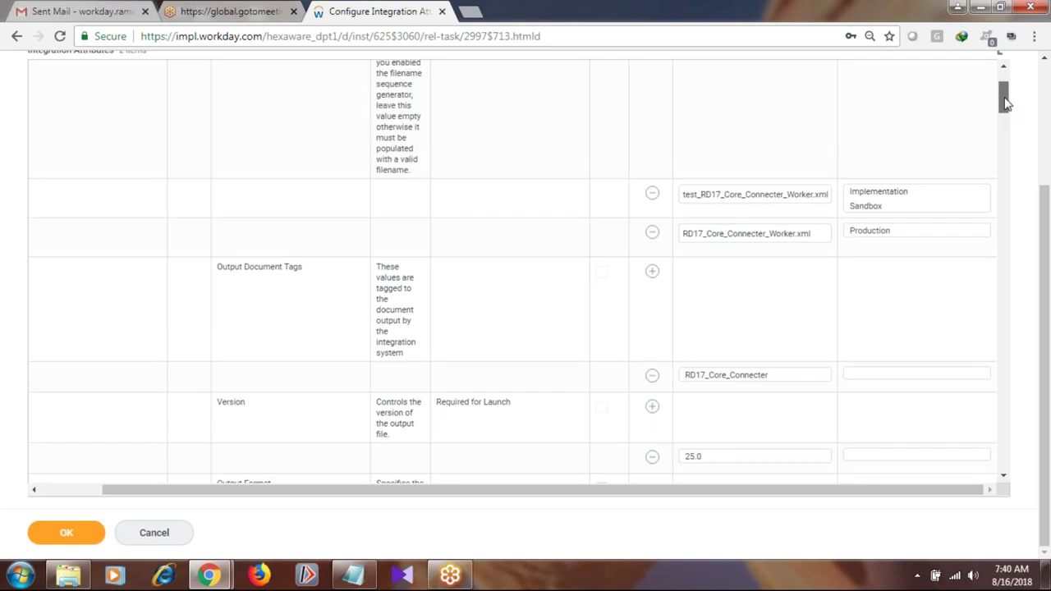
# - Try overriding the default Name Type value, check the selectable name types, and remove the override again
pyautogui.moveTo(1006, 105); pyautogui.dragTo(1007, 103)
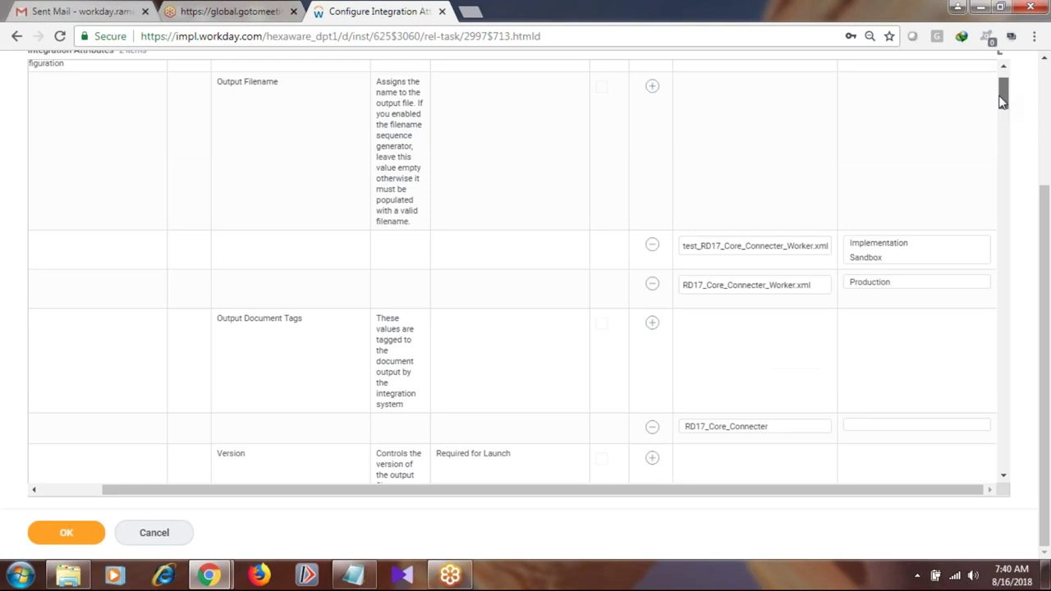
pyautogui.scroll(1, 787, 327)
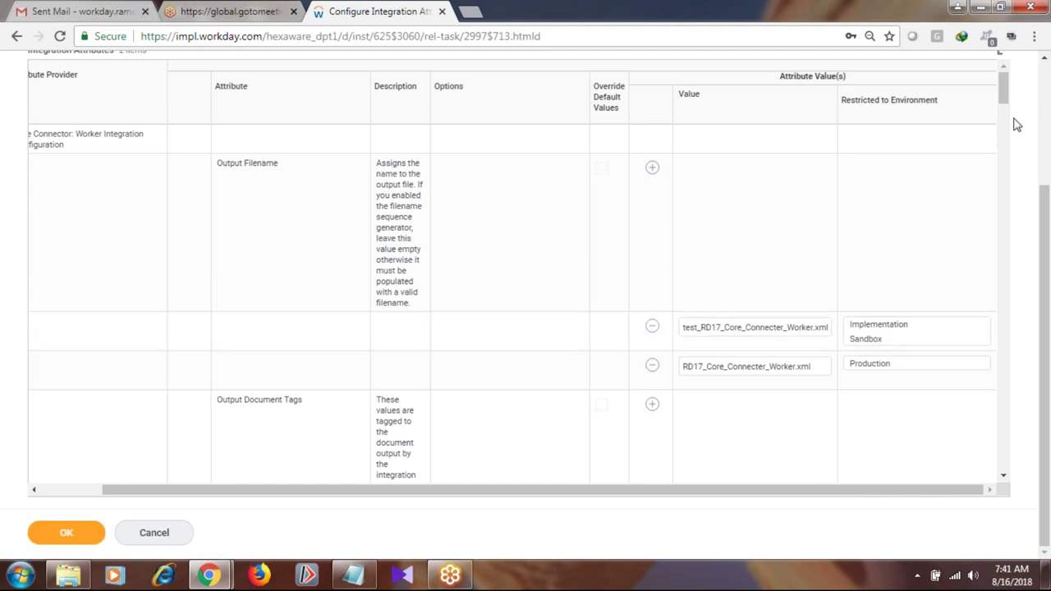
pyautogui.moveTo(1005, 99); pyautogui.dragTo(1005, 142)
pyautogui.scroll(-1, 556, 90)
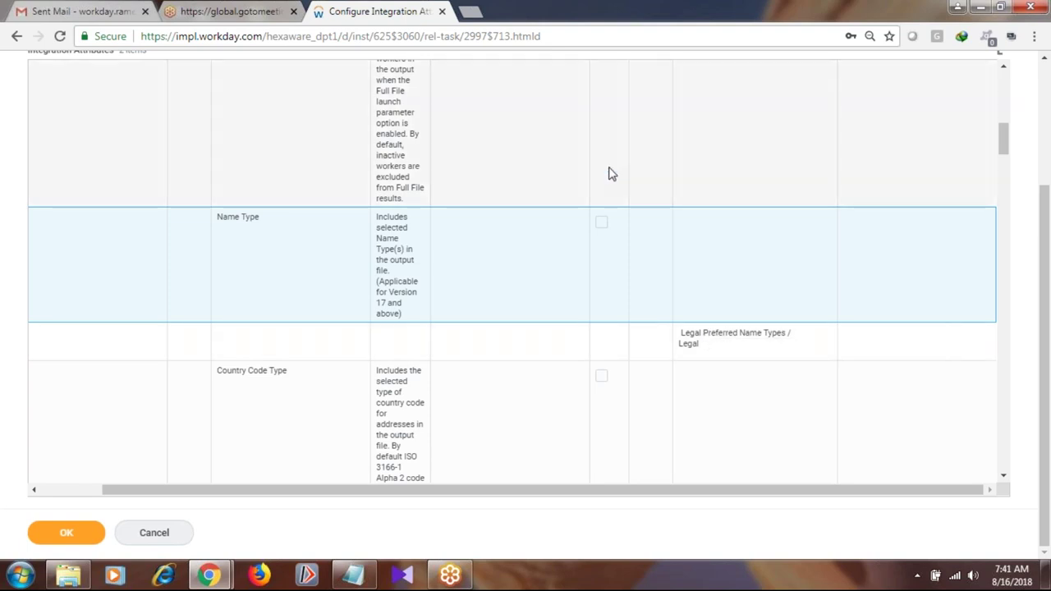
pyautogui.click(602, 223)
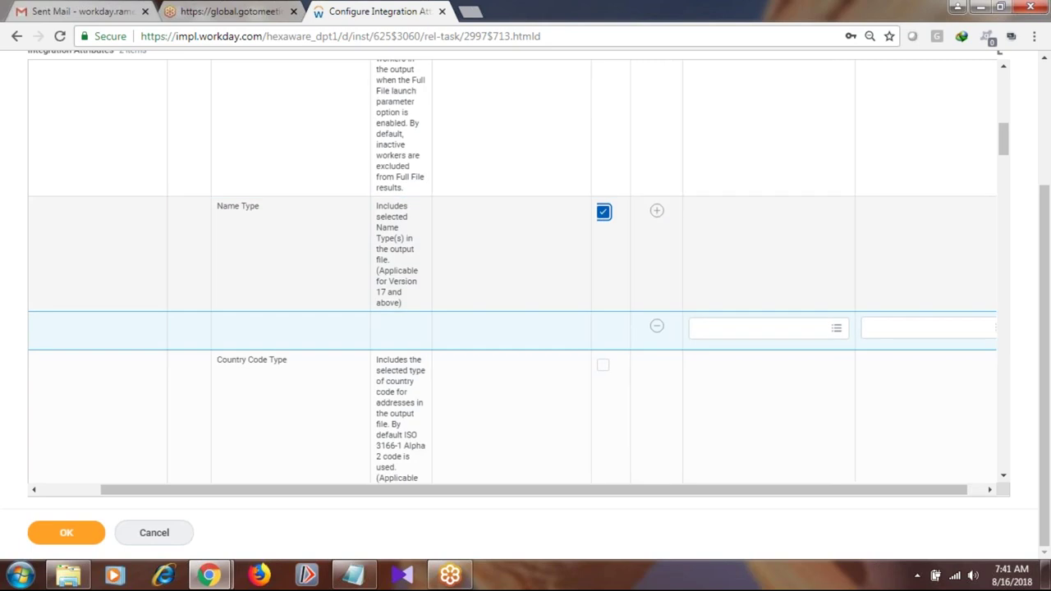
pyautogui.click(837, 330)
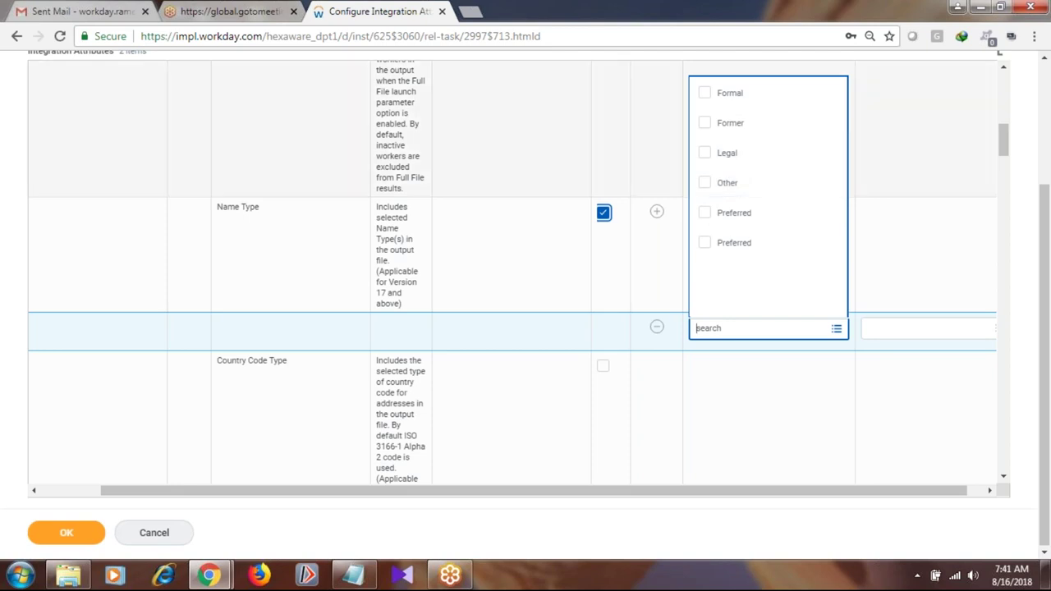
pyautogui.click(604, 214)
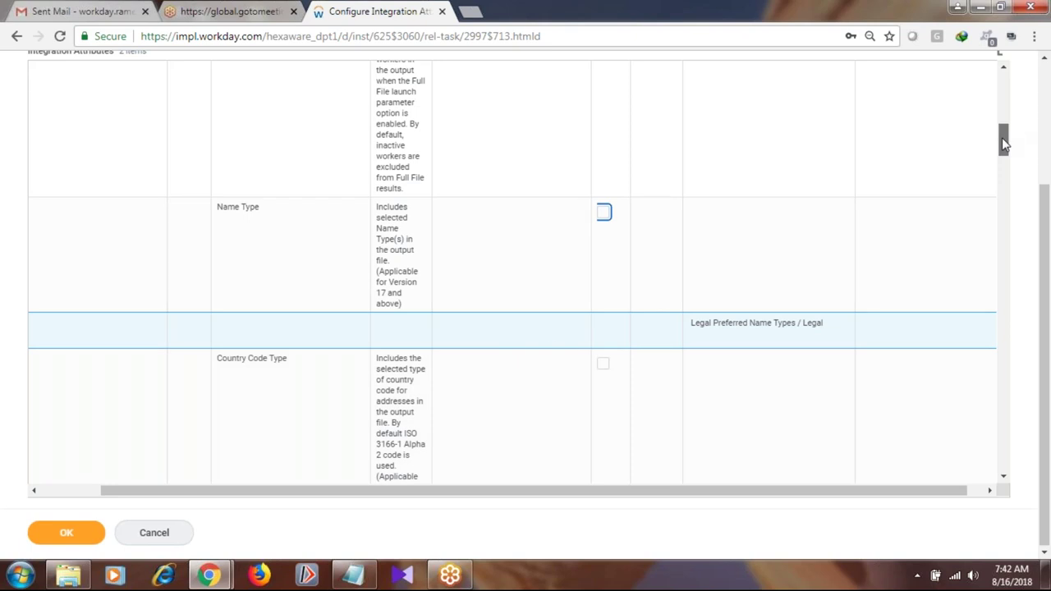
# - Override the default Country Code Type value with ISO 3166-1-Alpha-3
pyautogui.moveTo(1004, 141); pyautogui.dragTo(1006, 148)
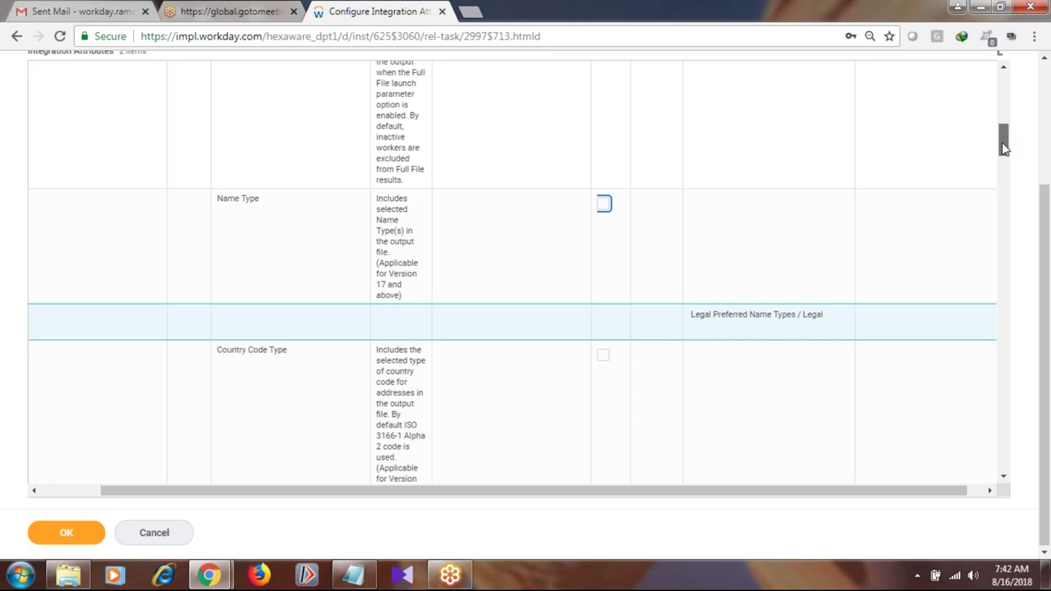
pyautogui.scroll(-2, 749, 362)
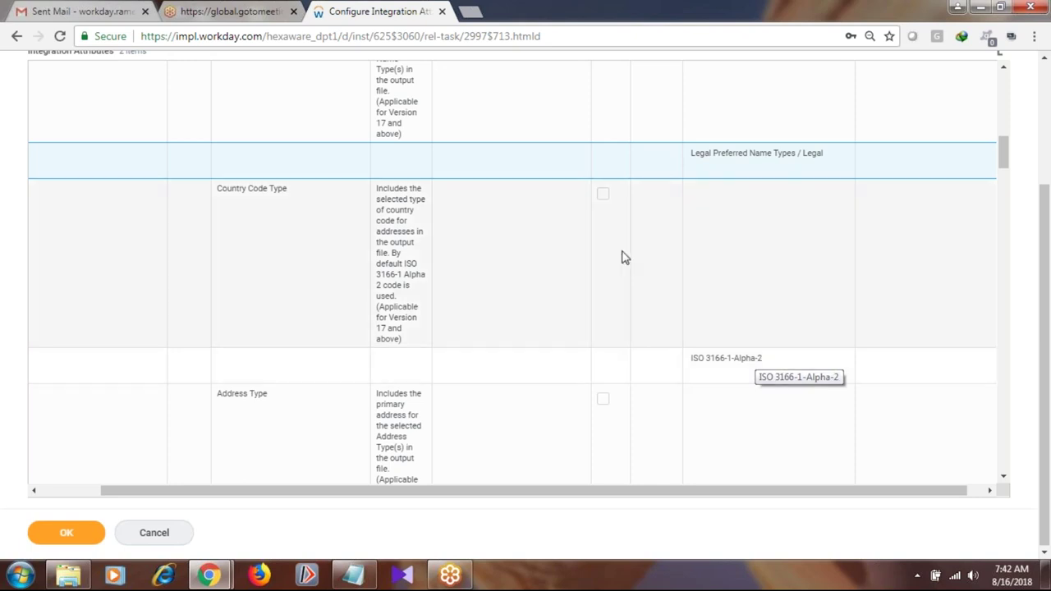
pyautogui.click(603, 194)
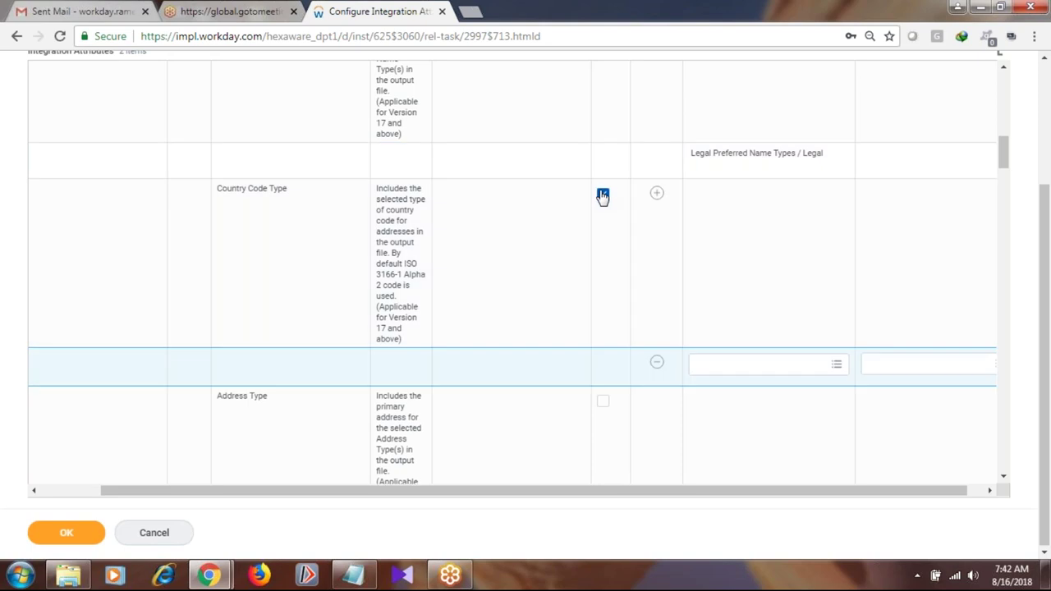
pyautogui.click(837, 367)
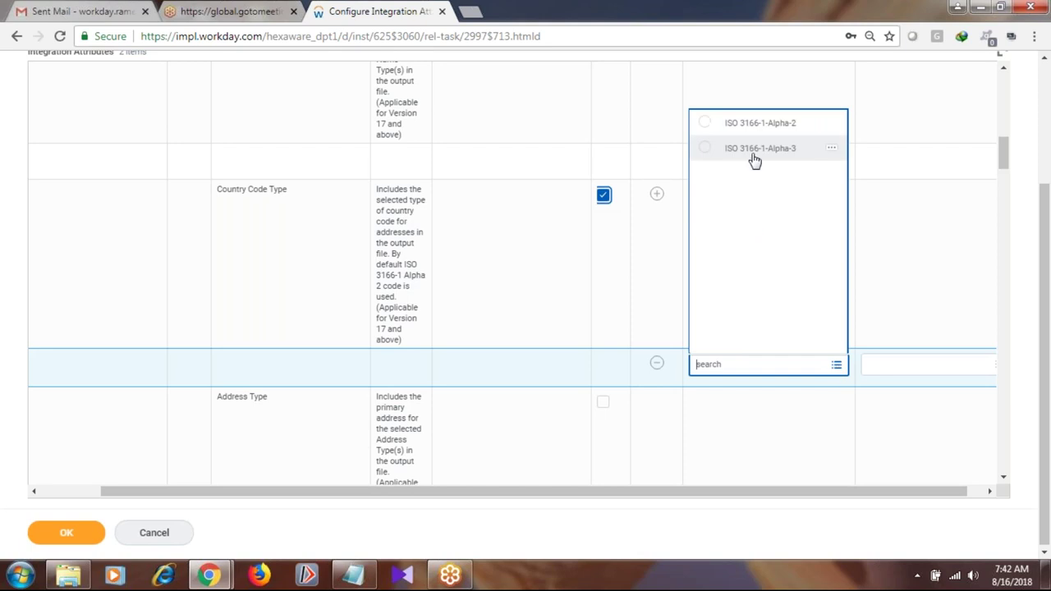
pyautogui.click(776, 156)
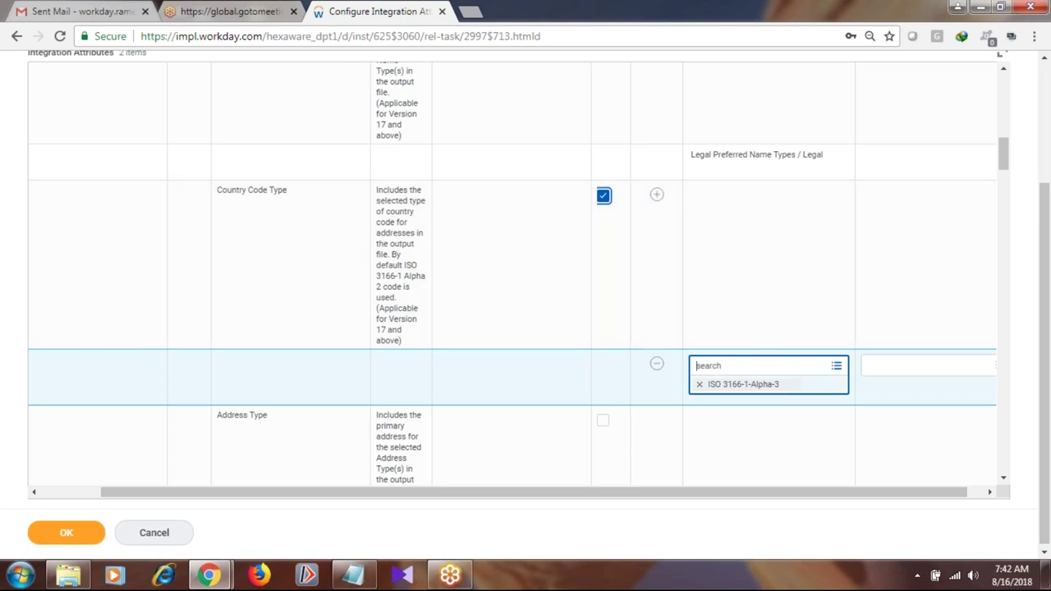
pyautogui.press('Tab')
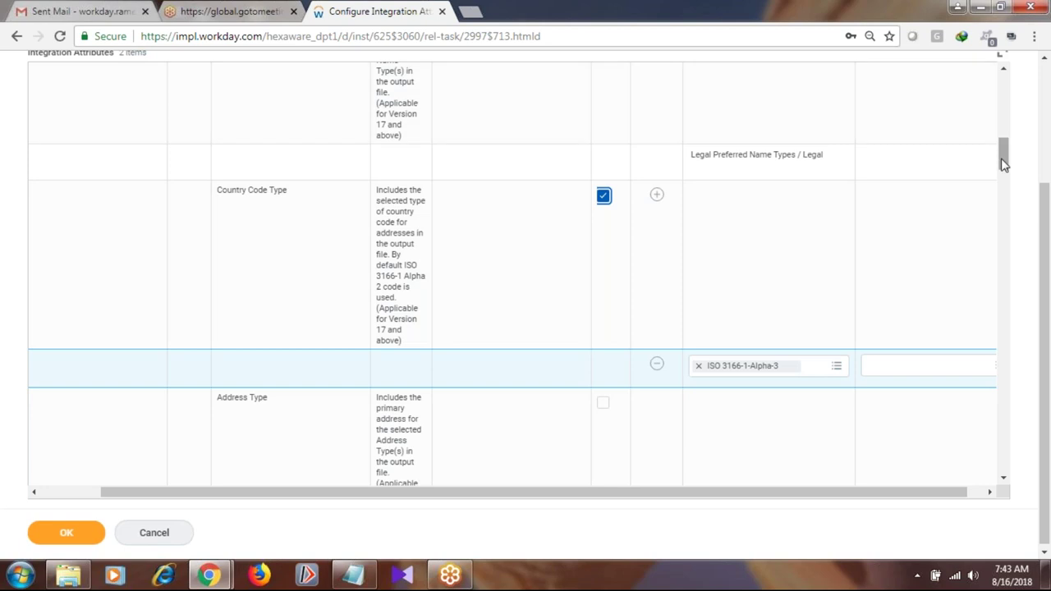
# - Override the default values for the Email Type attribute and select Work as its value
pyautogui.moveTo(1003, 164); pyautogui.dragTo(1003, 169)
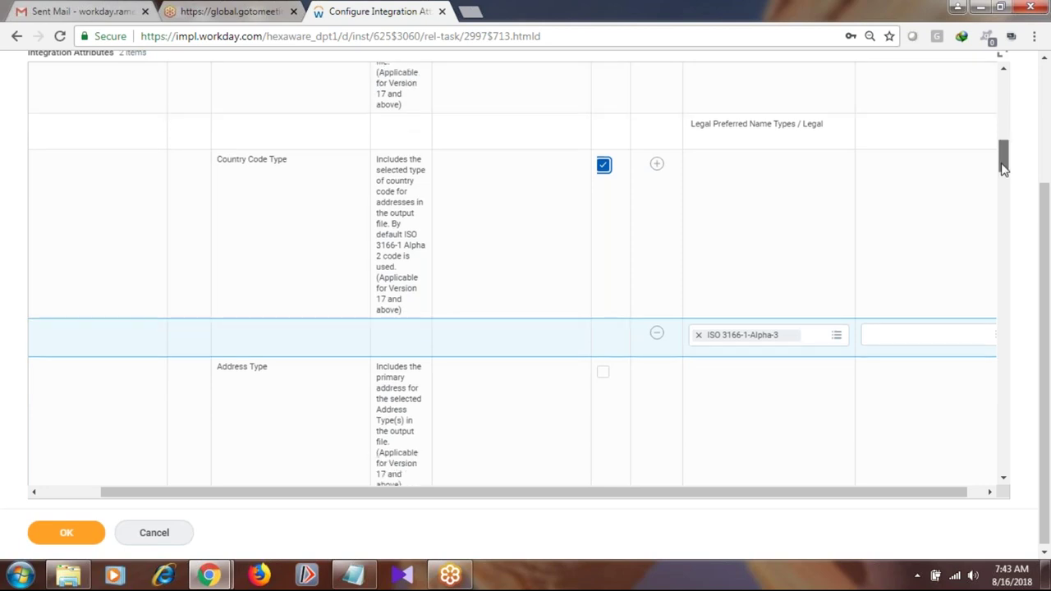
pyautogui.scroll(-2, 708, 204)
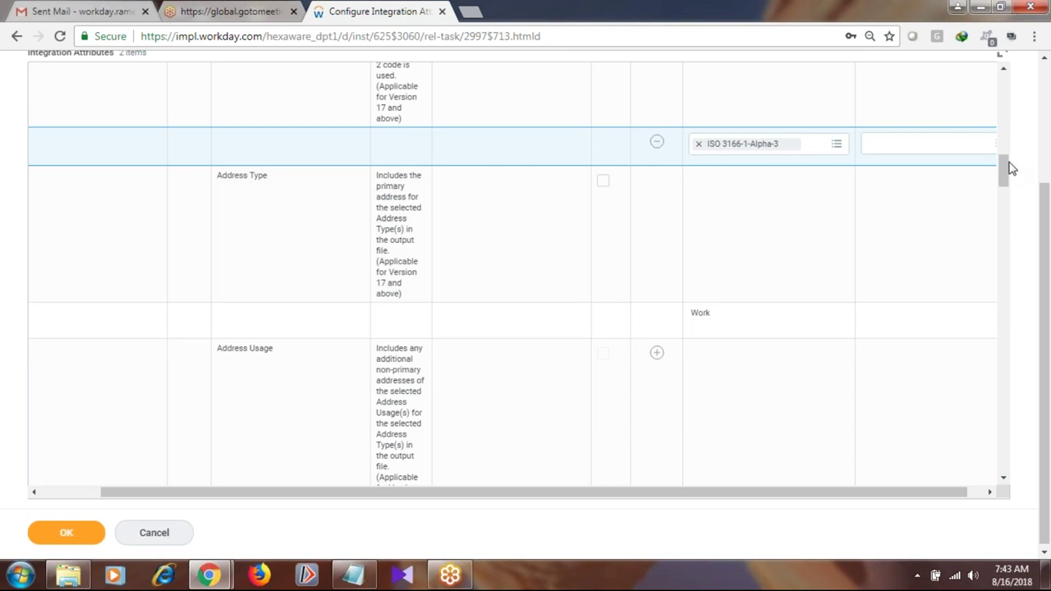
pyautogui.moveTo(1012, 169); pyautogui.dragTo(1015, 211)
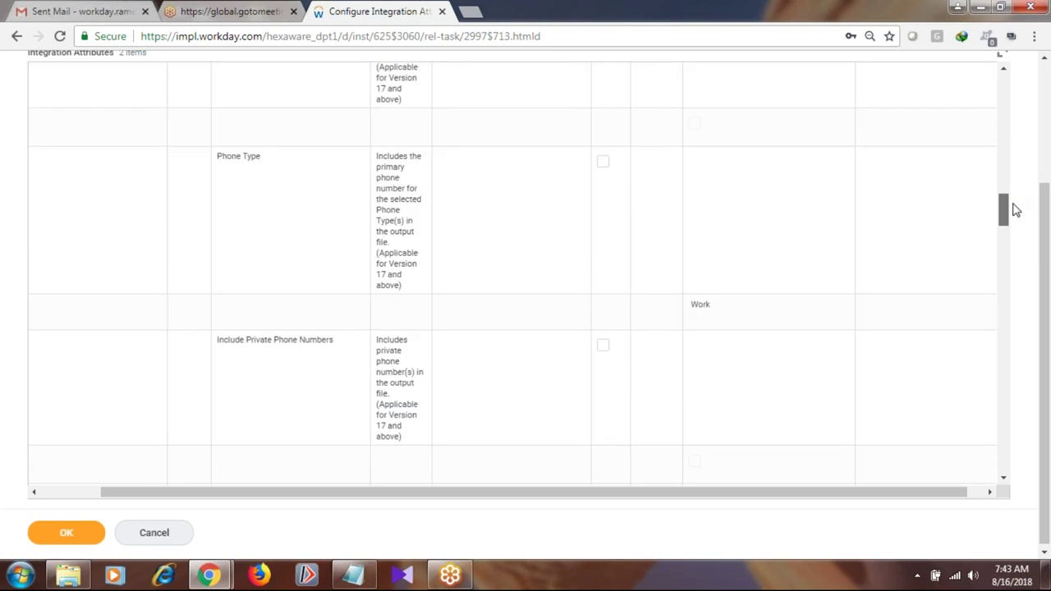
pyautogui.moveTo(1015, 210); pyautogui.dragTo(1016, 223)
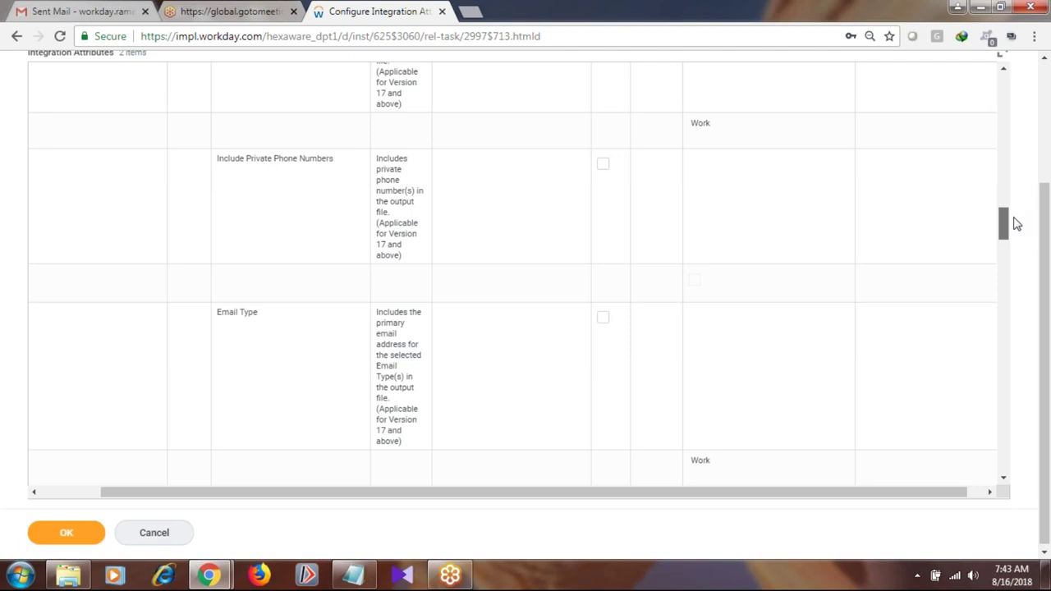
pyautogui.scroll(-1, 622, 280)
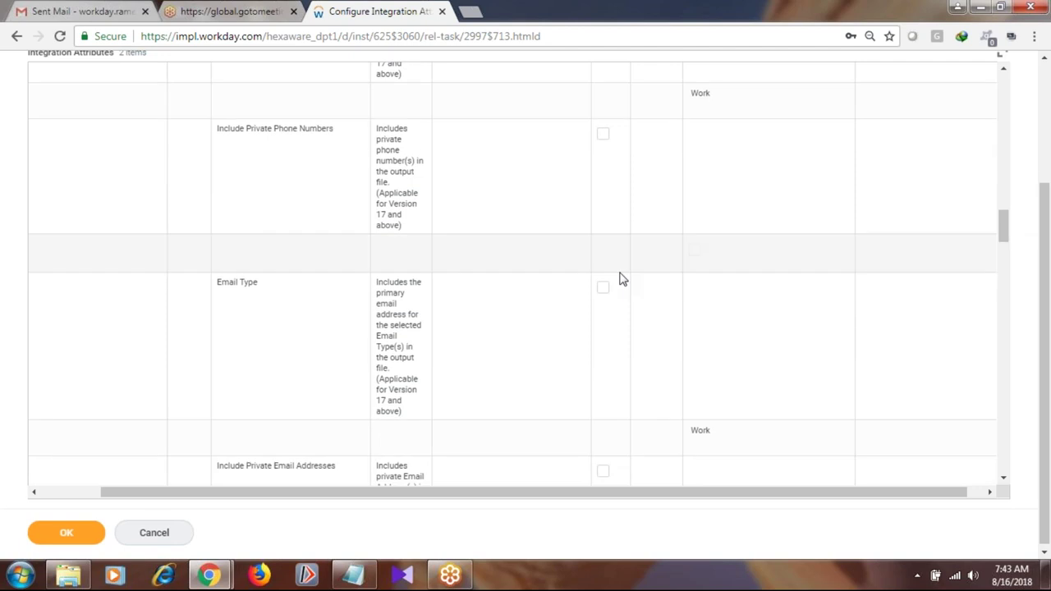
pyautogui.click(603, 288)
pyautogui.click(838, 438)
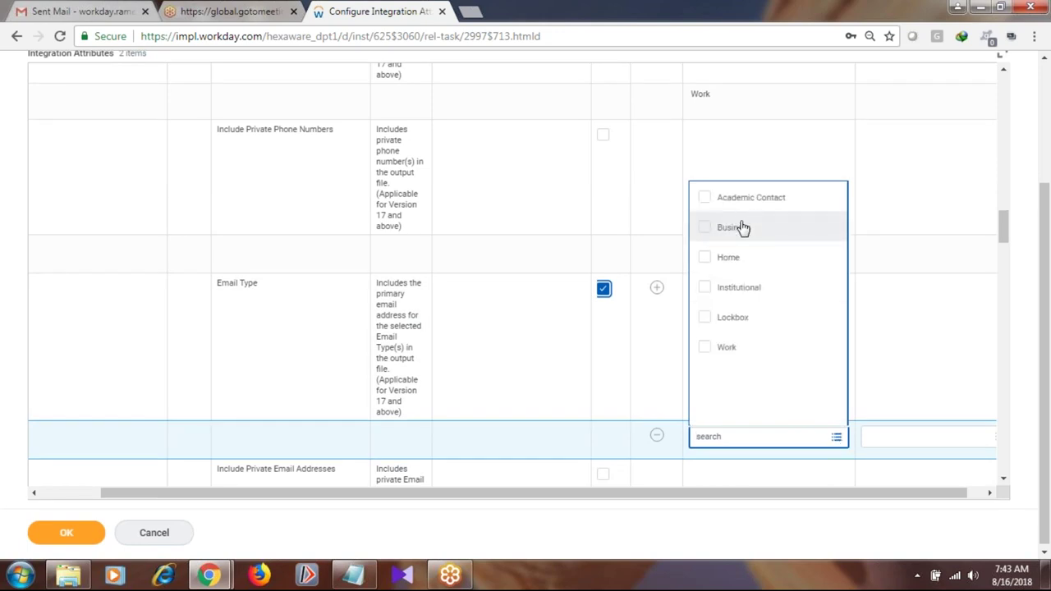
pyautogui.click(716, 352)
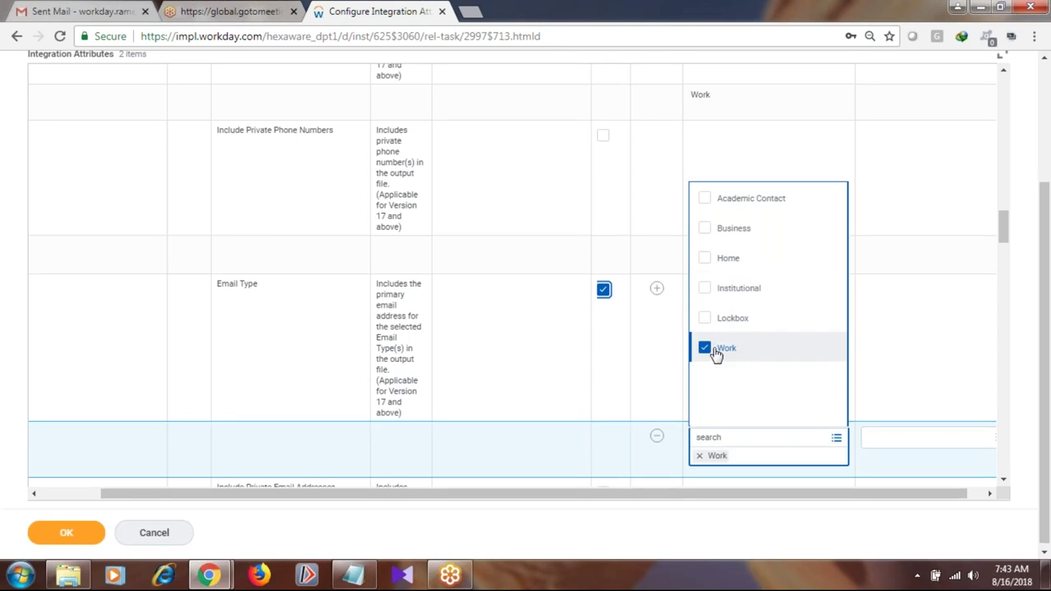
pyautogui.click(1005, 232)
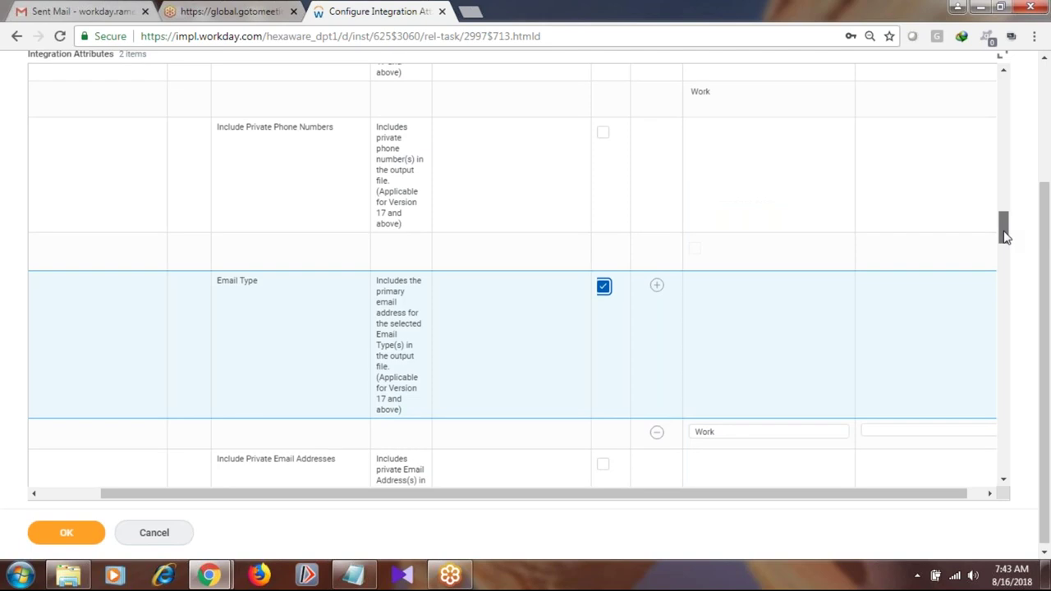
# - Add a value row for Include Prior Values and enable it
pyautogui.moveTo(1006, 237); pyautogui.dragTo(1009, 258)
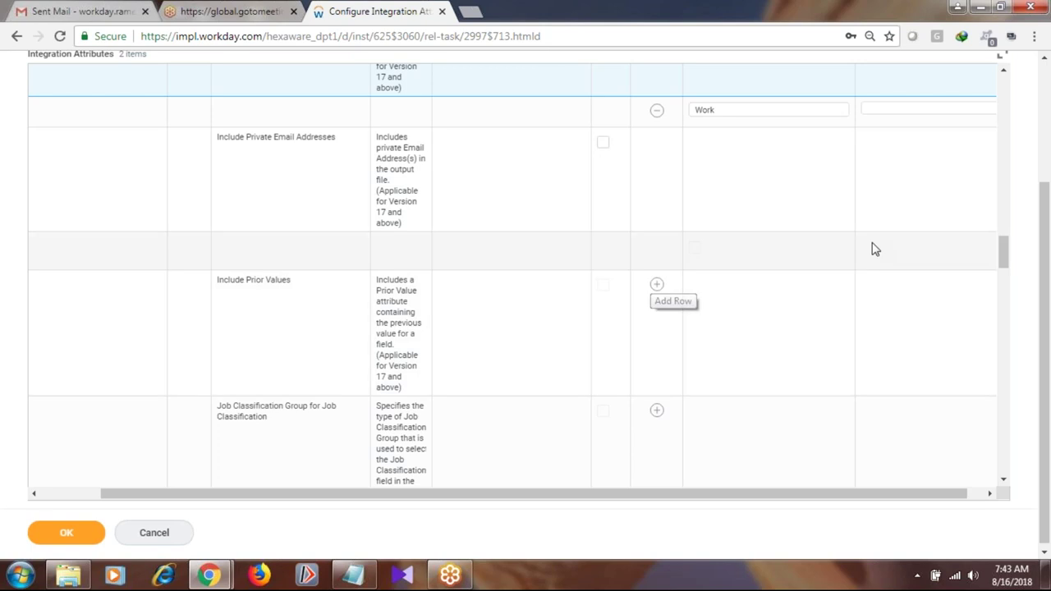
pyautogui.moveTo(1004, 253); pyautogui.dragTo(1003, 258)
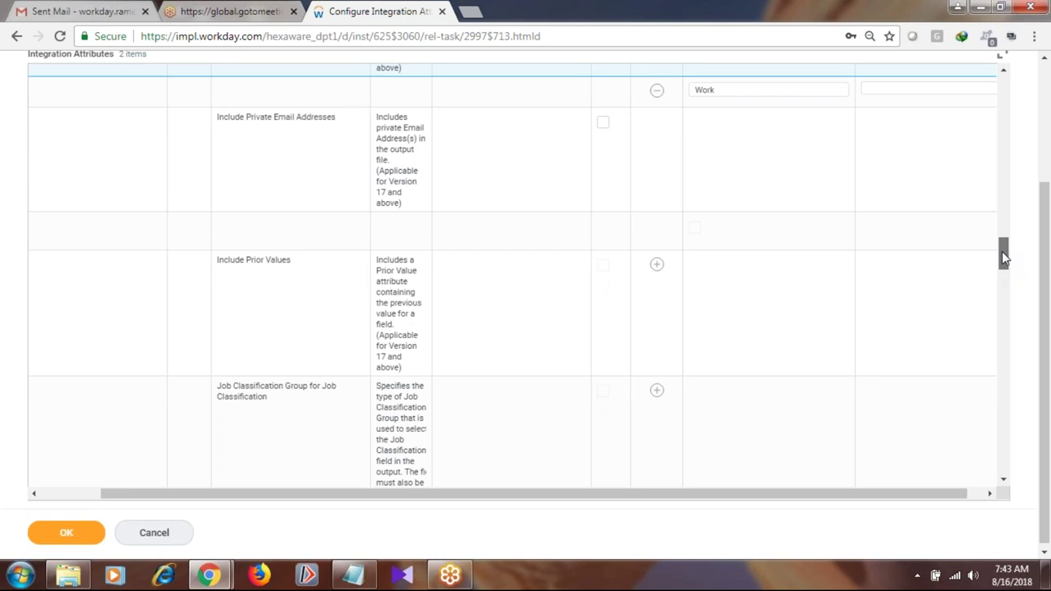
pyautogui.moveTo(1002, 257); pyautogui.dragTo(1001, 264)
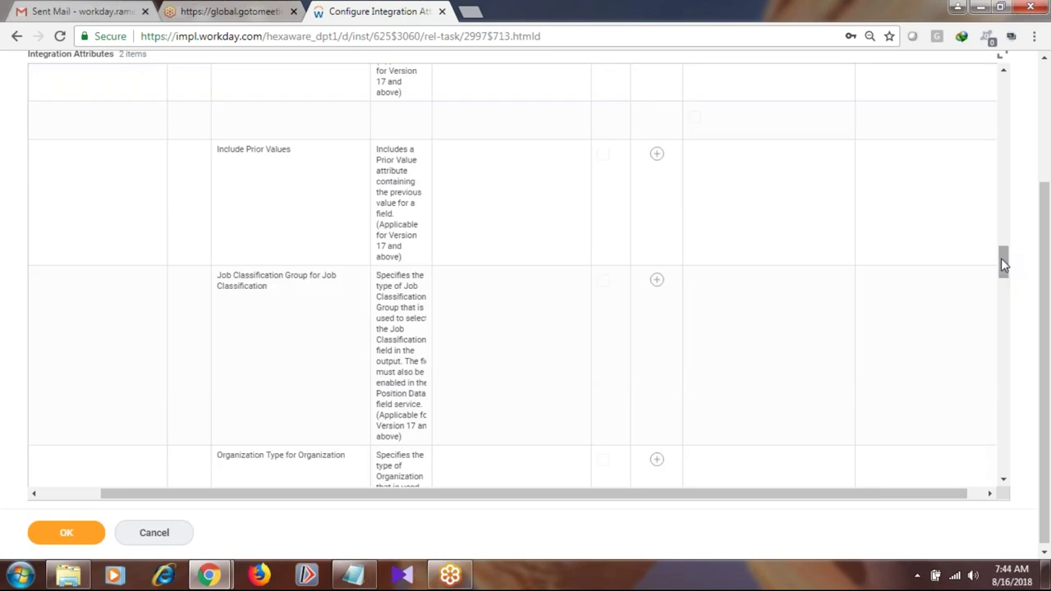
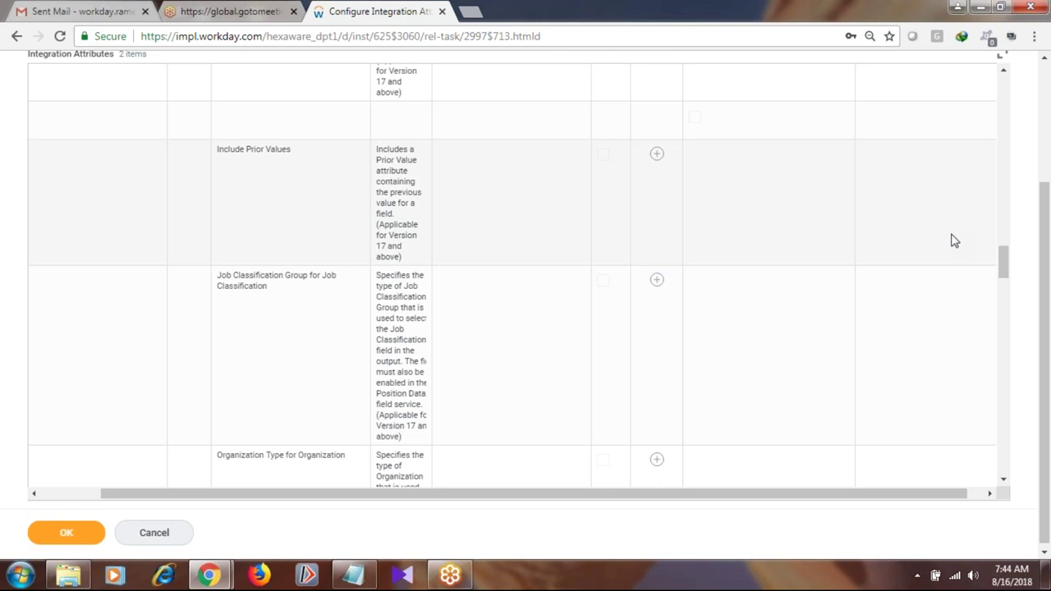
pyautogui.click(657, 156)
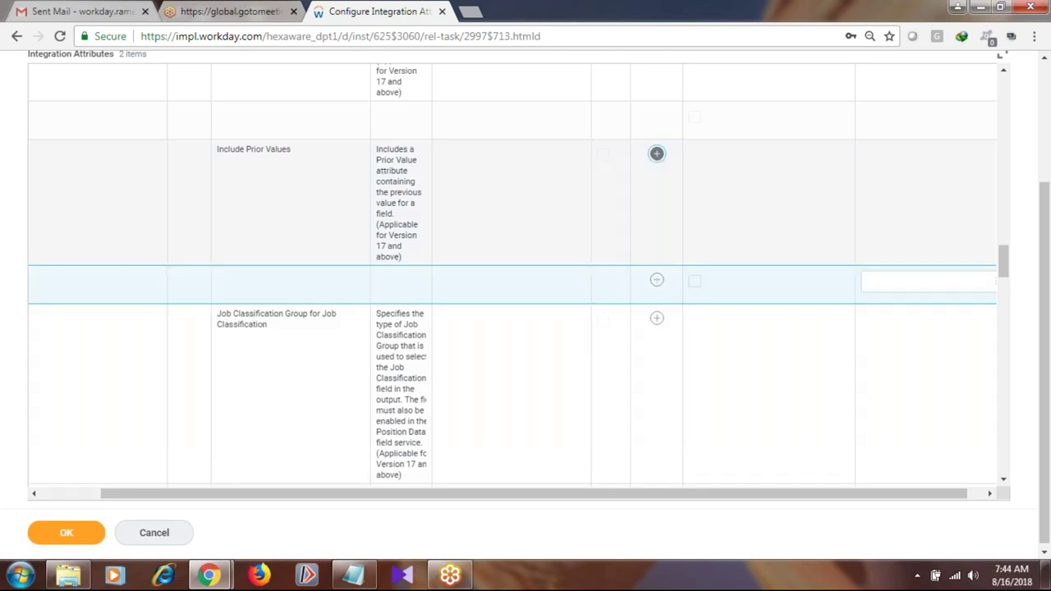
pyautogui.click(695, 281)
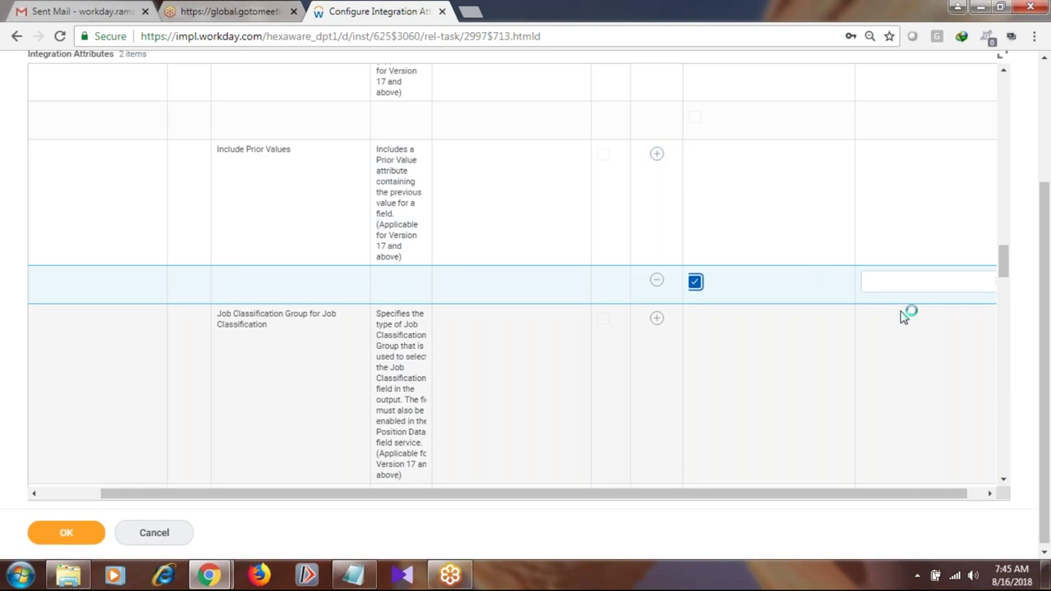
# - Add a value row for Identification Type for Identification and select Government as its value
pyautogui.moveTo(1001, 261); pyautogui.dragTo(1002, 274)
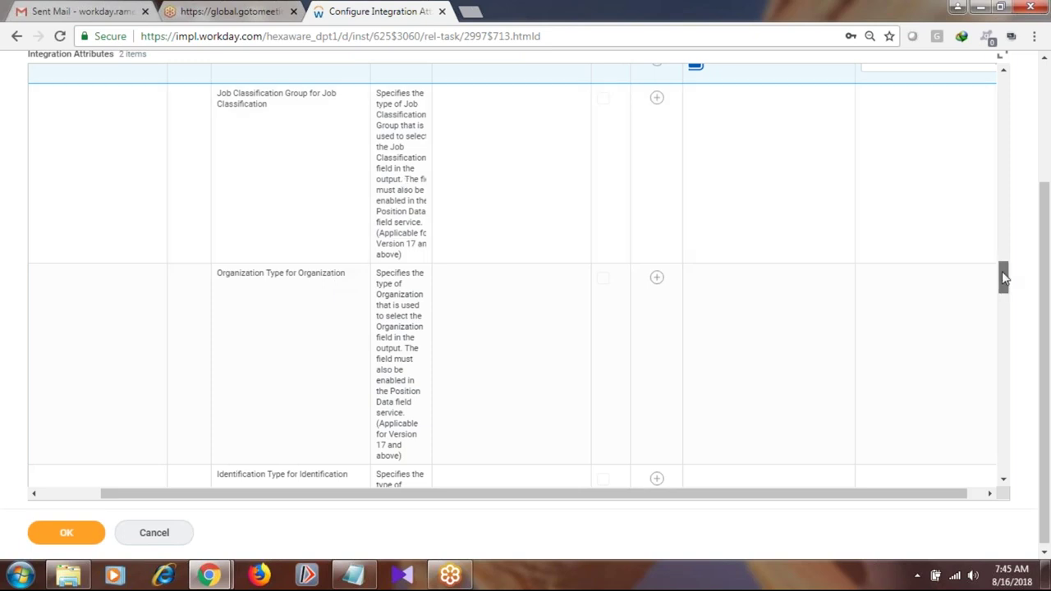
pyautogui.scroll(-3, 642, 273)
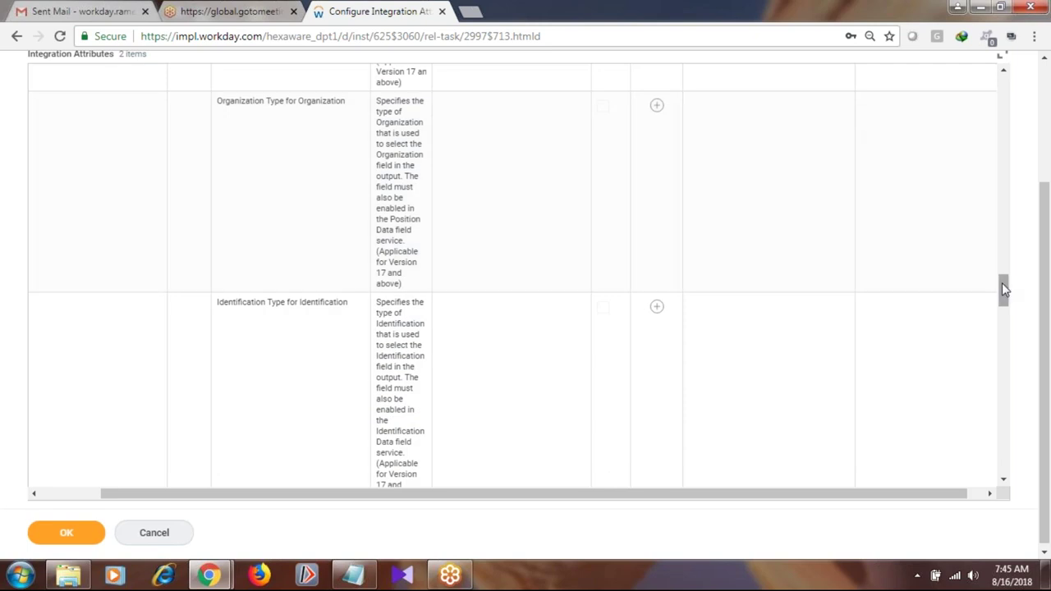
pyautogui.moveTo(1004, 289); pyautogui.dragTo(1003, 301)
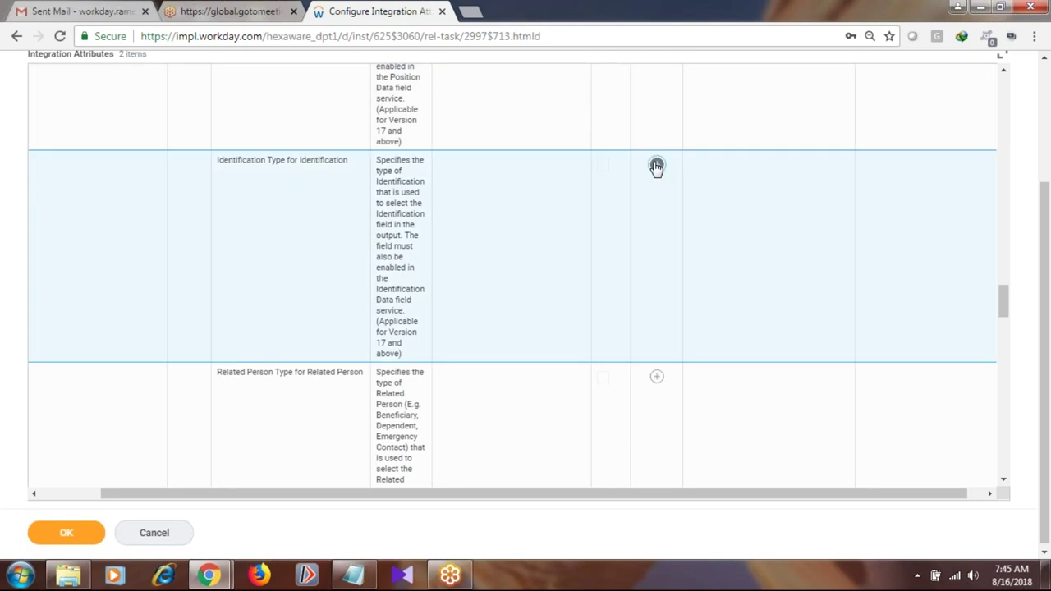
pyautogui.click(656, 165)
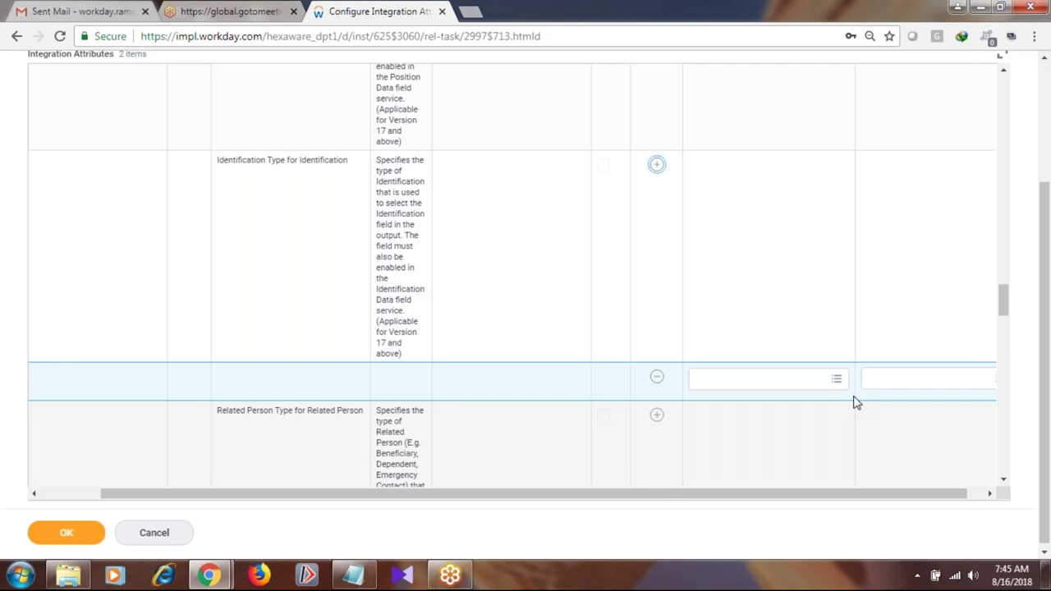
pyautogui.click(836, 379)
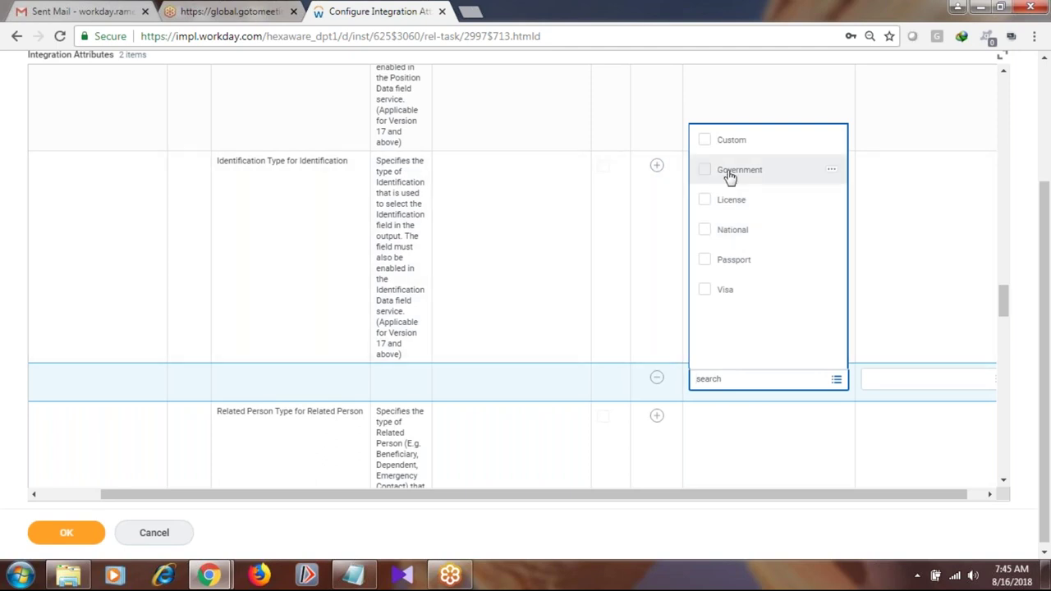
pyautogui.click(730, 172)
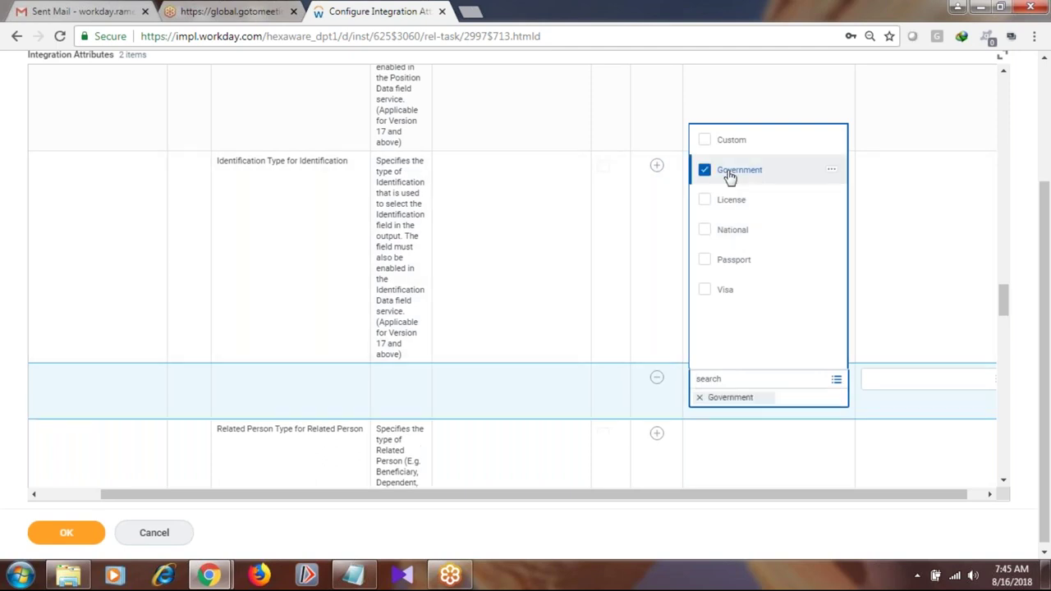
pyautogui.click(578, 274)
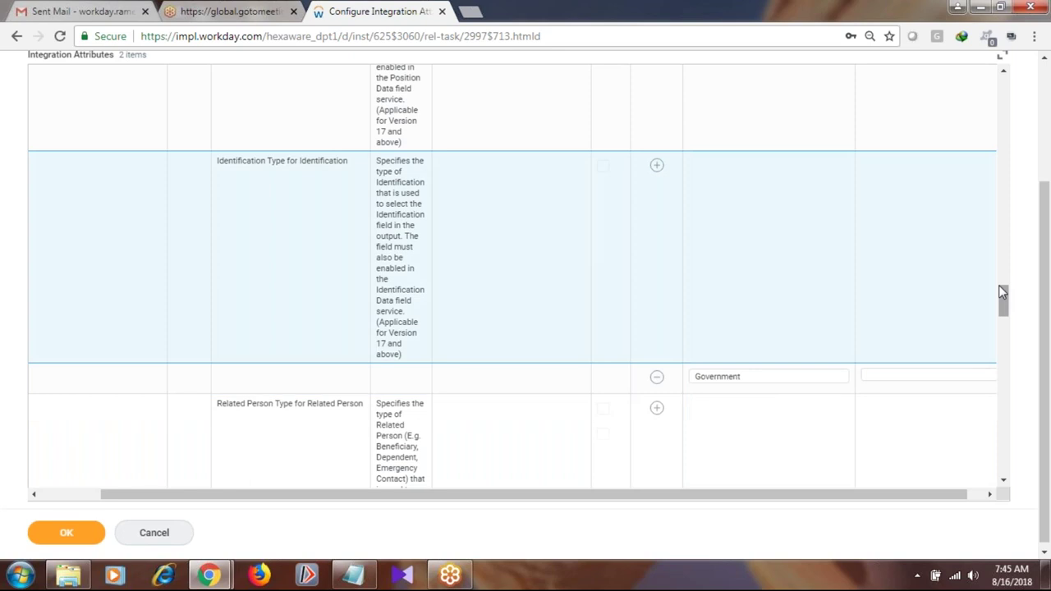
pyautogui.moveTo(1002, 291); pyautogui.dragTo(1000, 310)
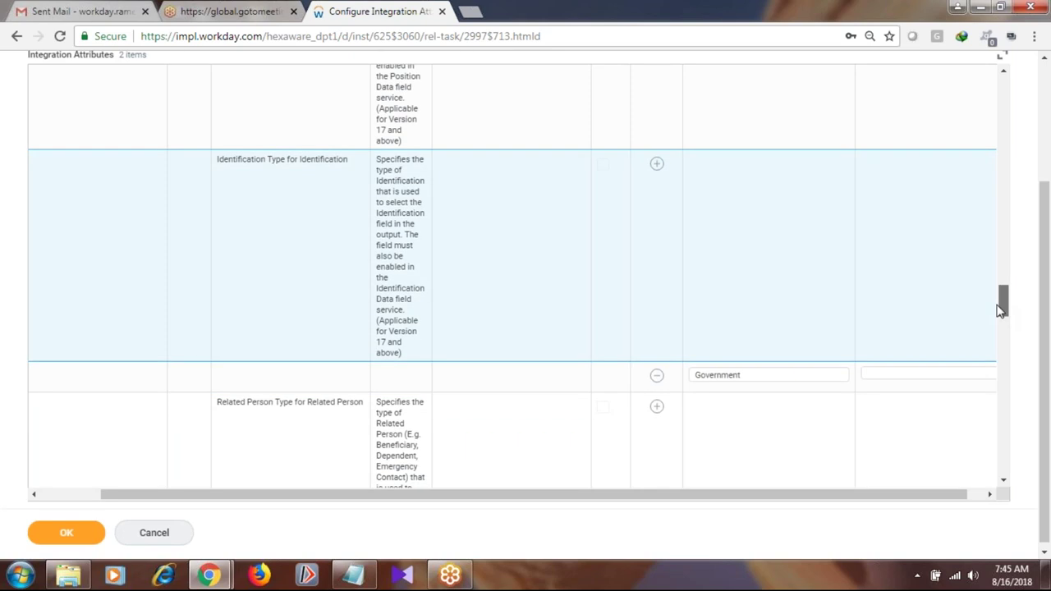
pyautogui.moveTo(1001, 310); pyautogui.dragTo(1001, 323)
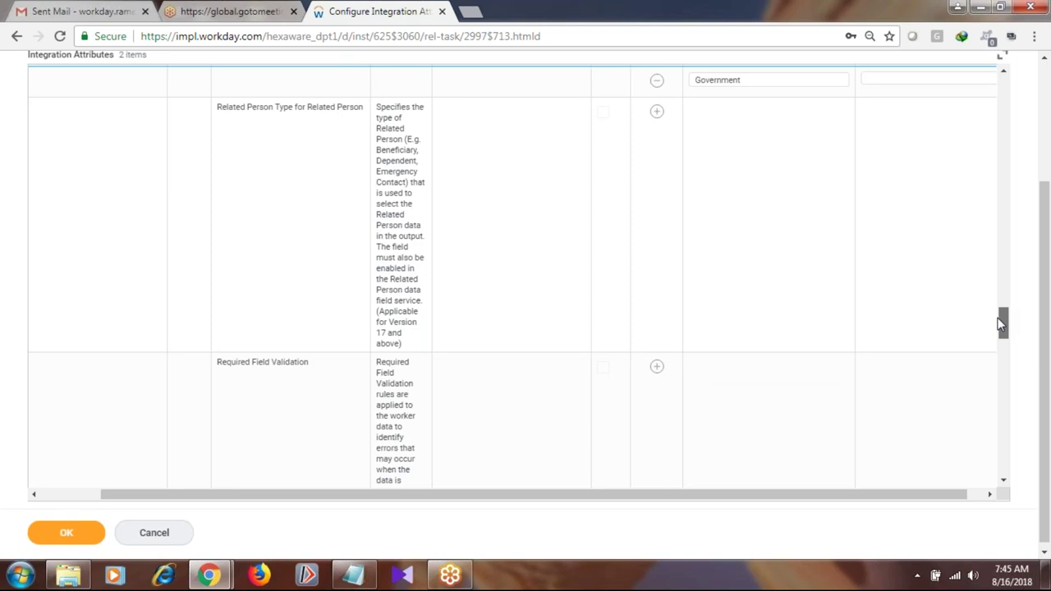
# - Override the default Document Retention Policy value with 90 and save the integration attributes
pyautogui.moveTo(1000, 323); pyautogui.dragTo(1021, 379)
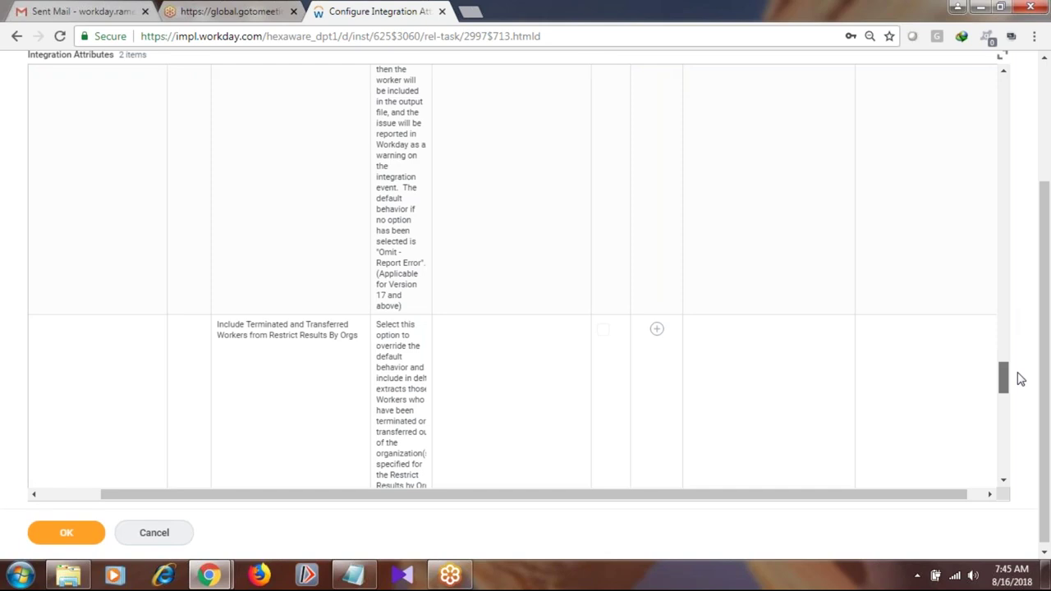
pyautogui.moveTo(1021, 378); pyautogui.dragTo(1021, 390)
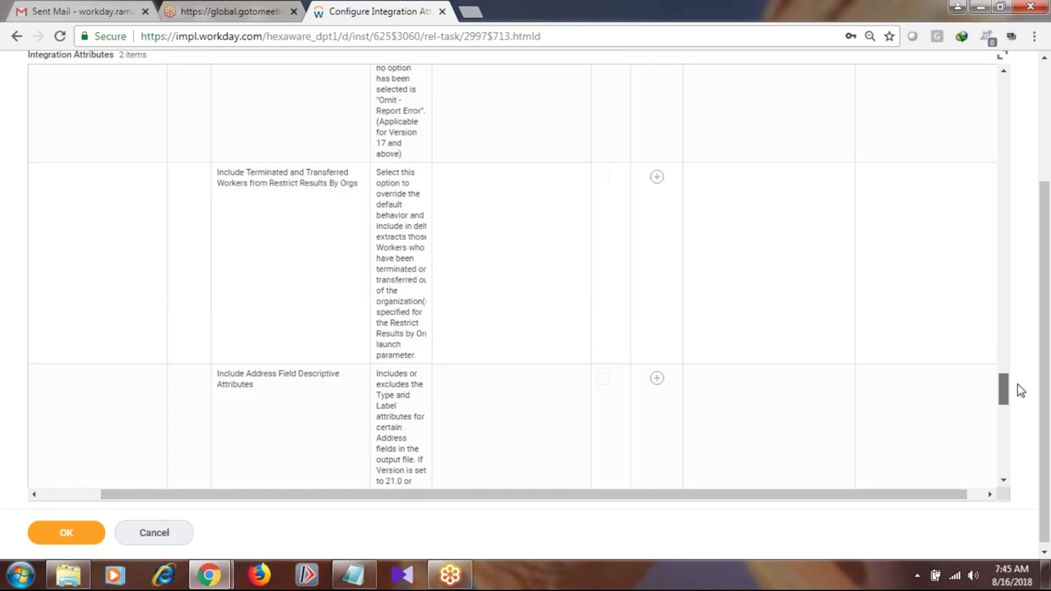
pyautogui.moveTo(1020, 391); pyautogui.dragTo(1022, 389)
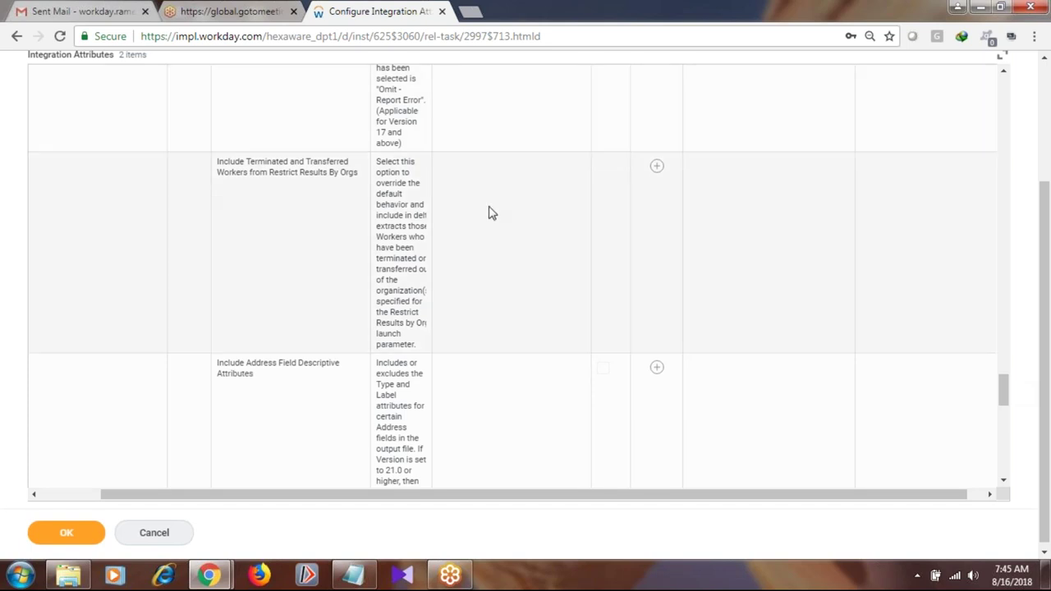
pyautogui.moveTo(1002, 393); pyautogui.dragTo(1005, 434)
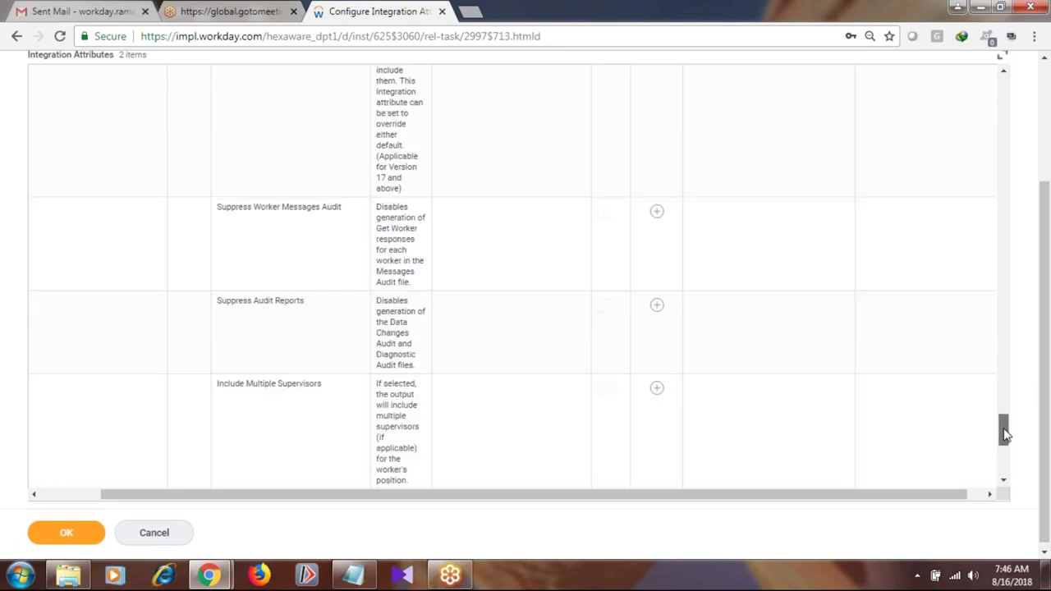
pyautogui.moveTo(1005, 435); pyautogui.dragTo(1007, 481)
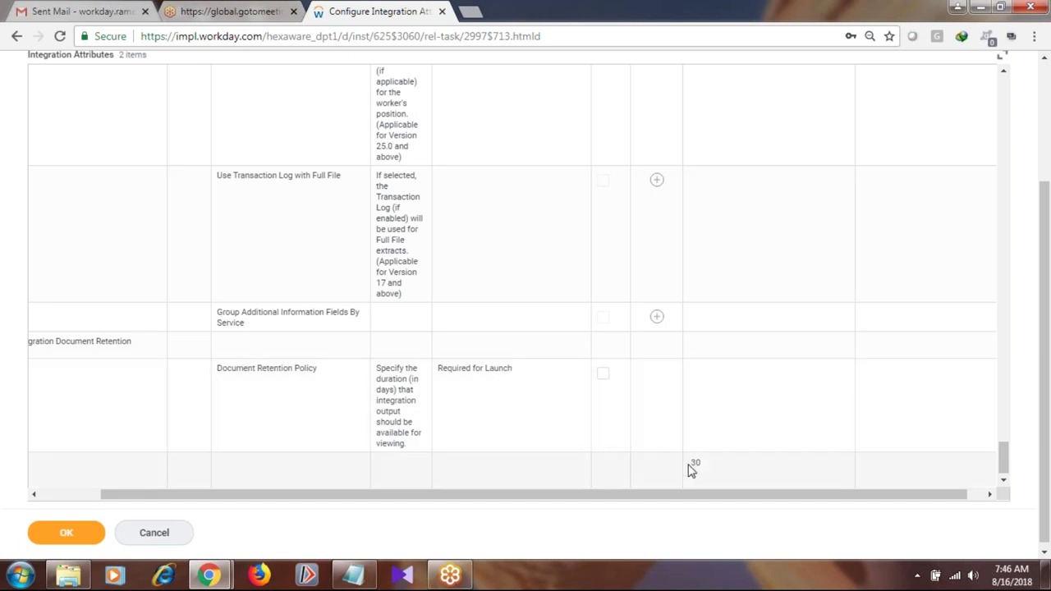
pyautogui.moveTo(691, 469)
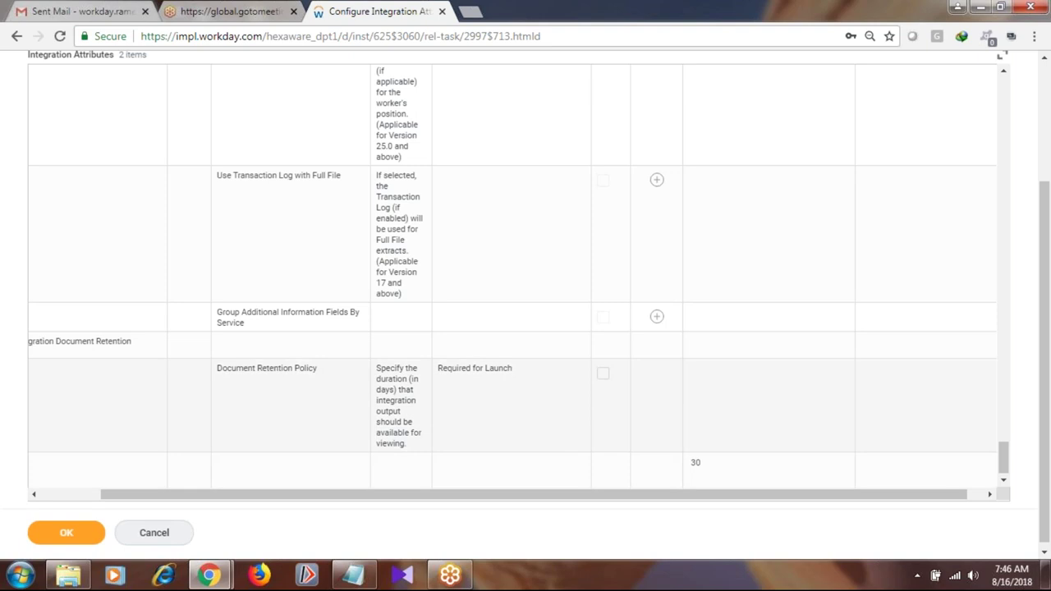
pyautogui.click(604, 376)
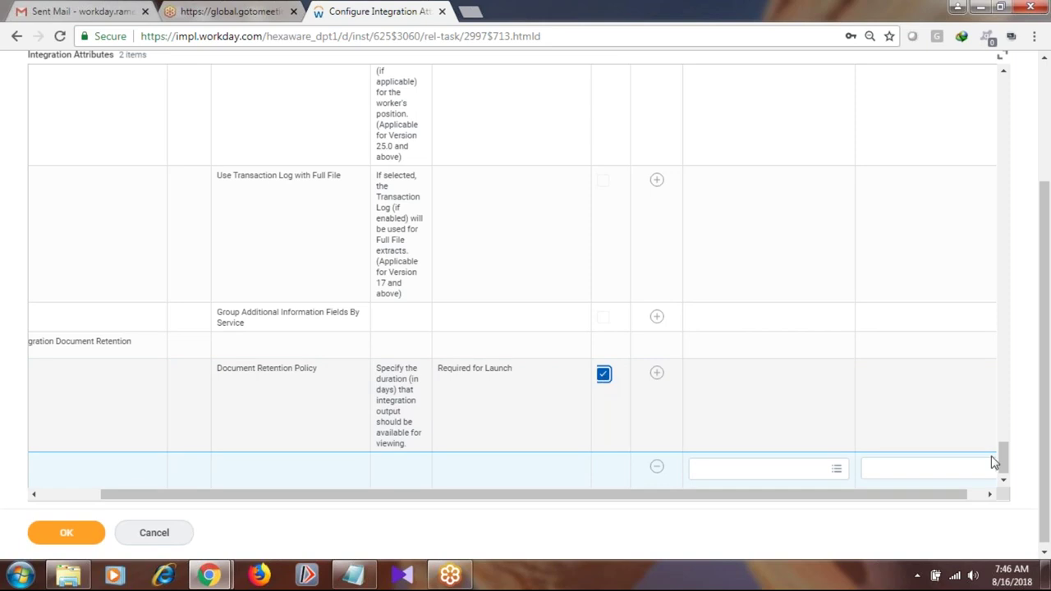
pyautogui.moveTo(1004, 470); pyautogui.dragTo(1003, 475)
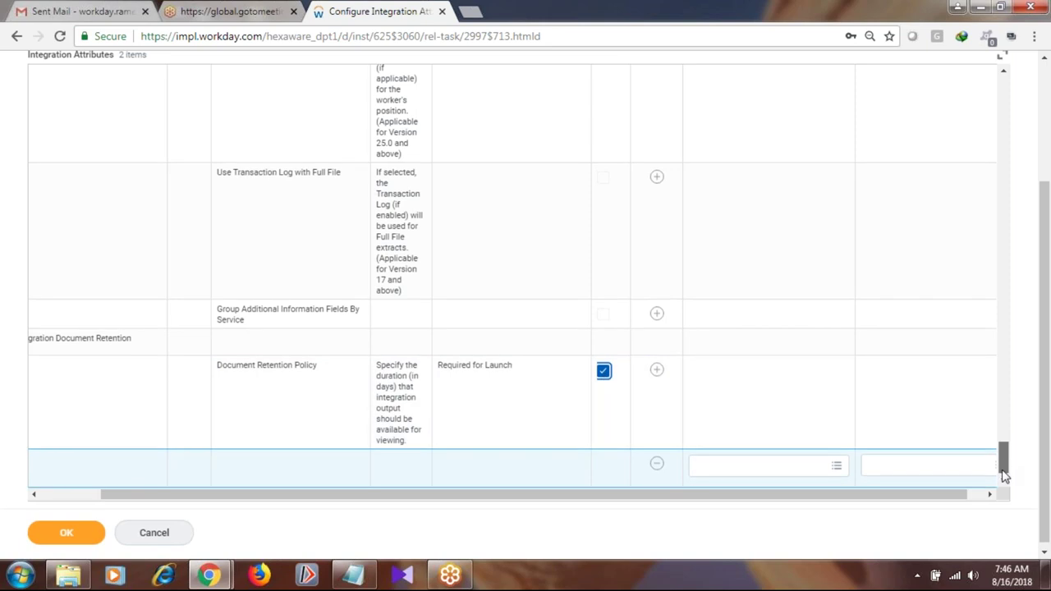
pyautogui.click(839, 468)
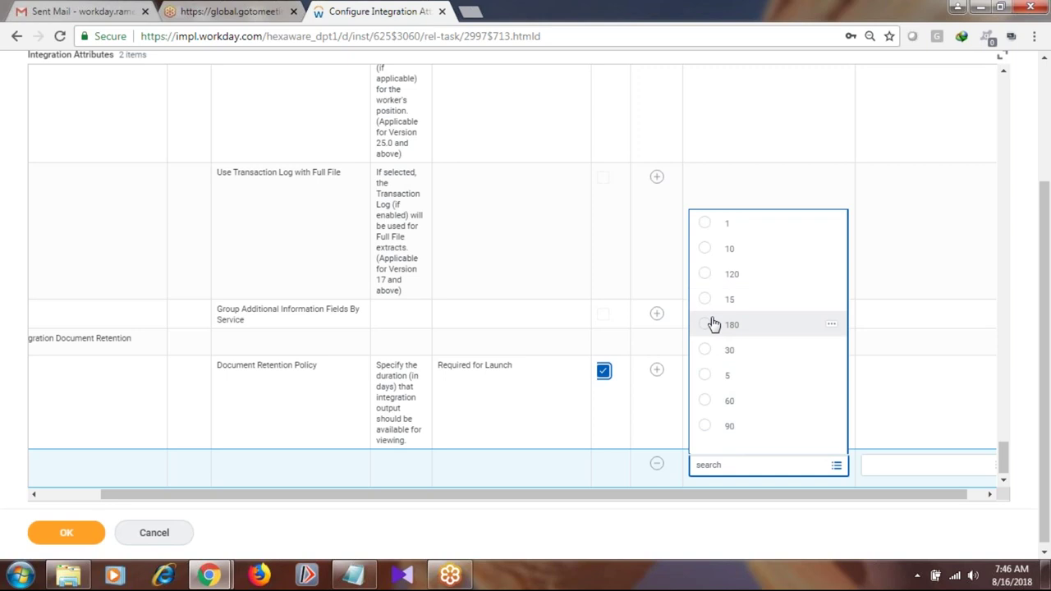
pyautogui.click(724, 427)
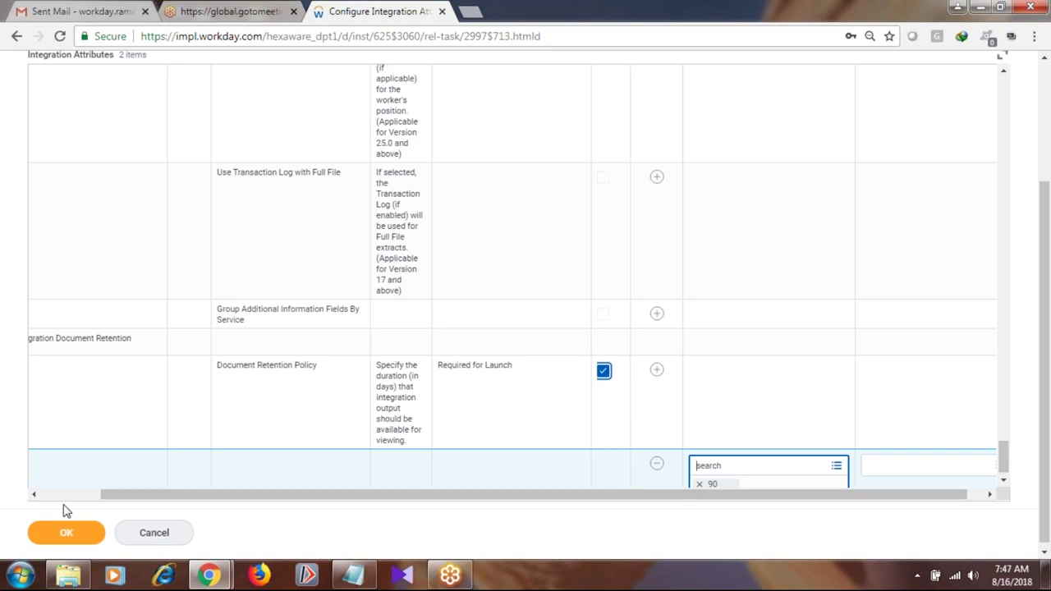
pyautogui.click(66, 532)
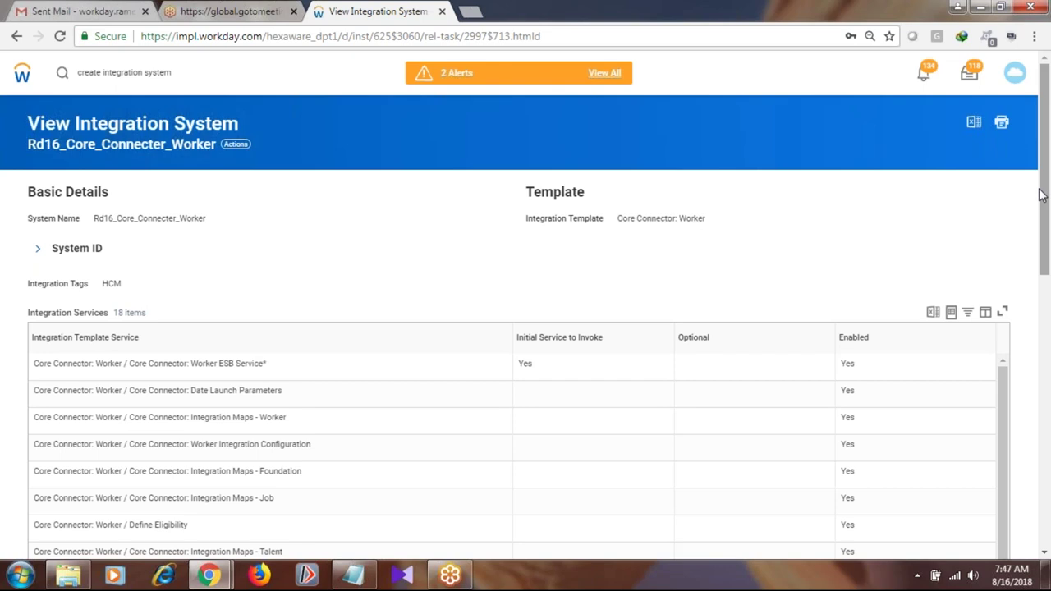
# - Open the field attributes configuration of Rd16_Core_Connecter_Worker and look through its status, leave of absence, compensation and transaction log sections
pyautogui.scroll(-3, 1042, 195)
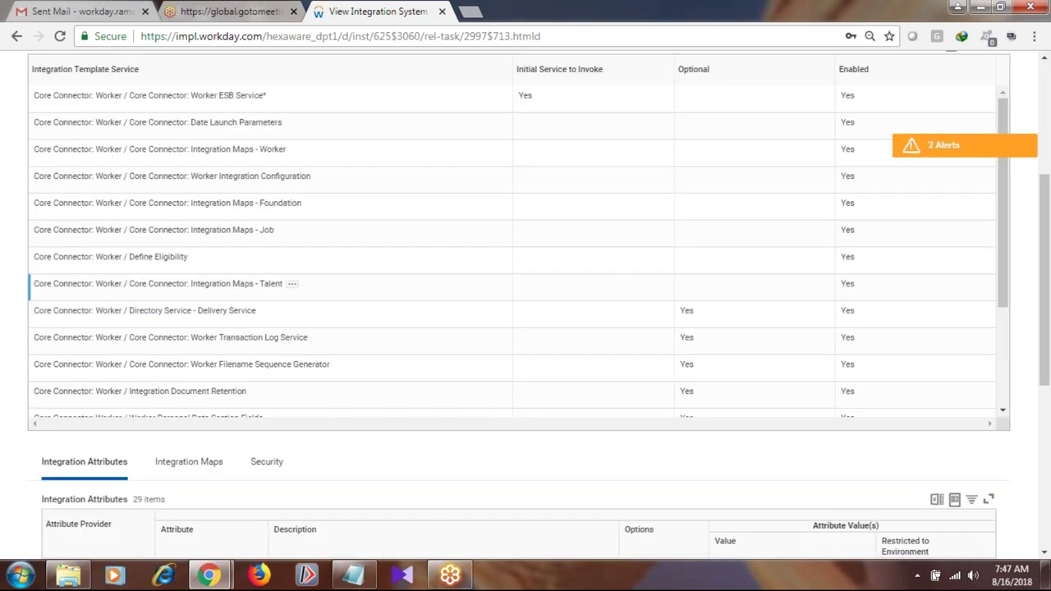
pyautogui.scroll(1, 1048, 282)
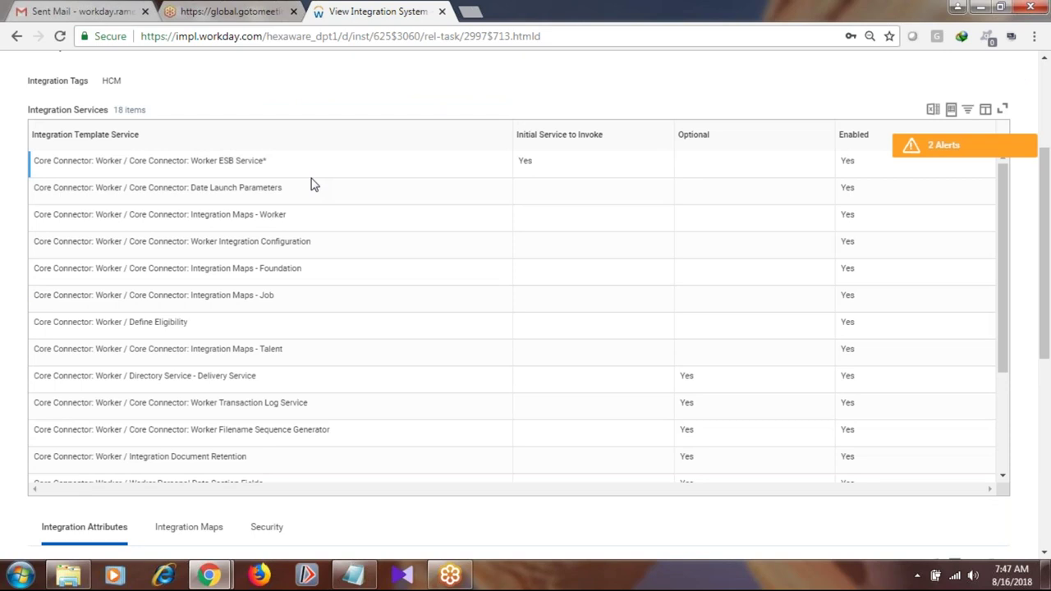
pyautogui.moveTo(1048, 172); pyautogui.dragTo(1047, 168)
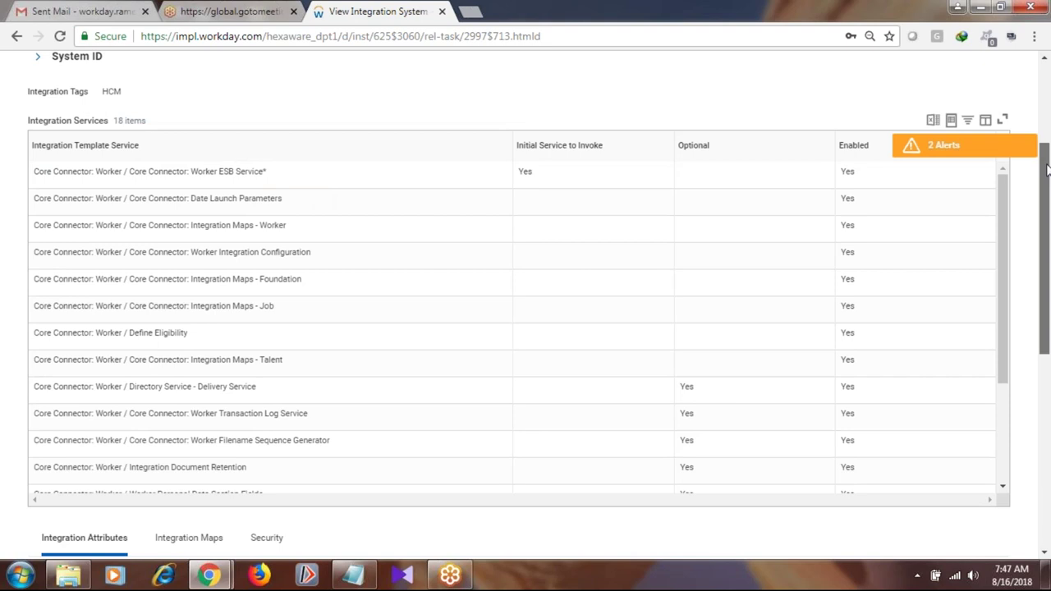
pyautogui.moveTo(1047, 168); pyautogui.dragTo(1047, 82)
pyautogui.click(238, 144)
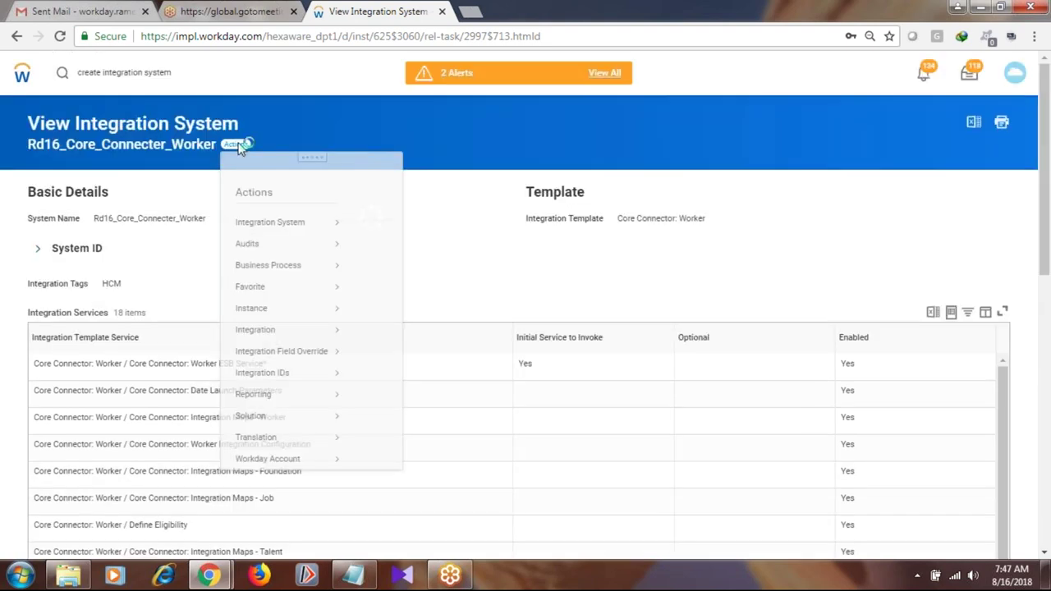
pyautogui.moveTo(327, 234)
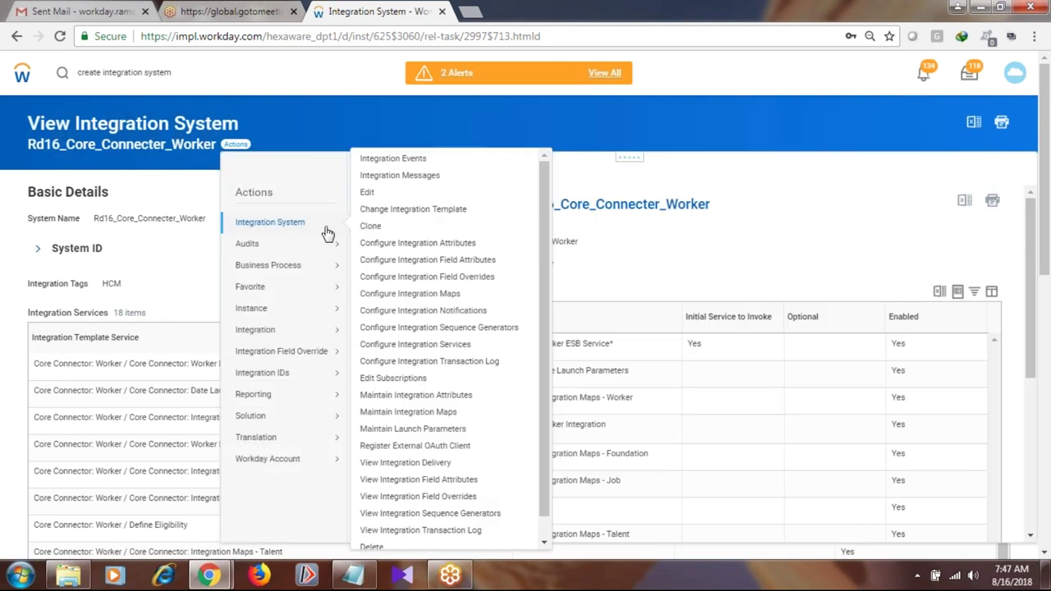
pyautogui.click(402, 261)
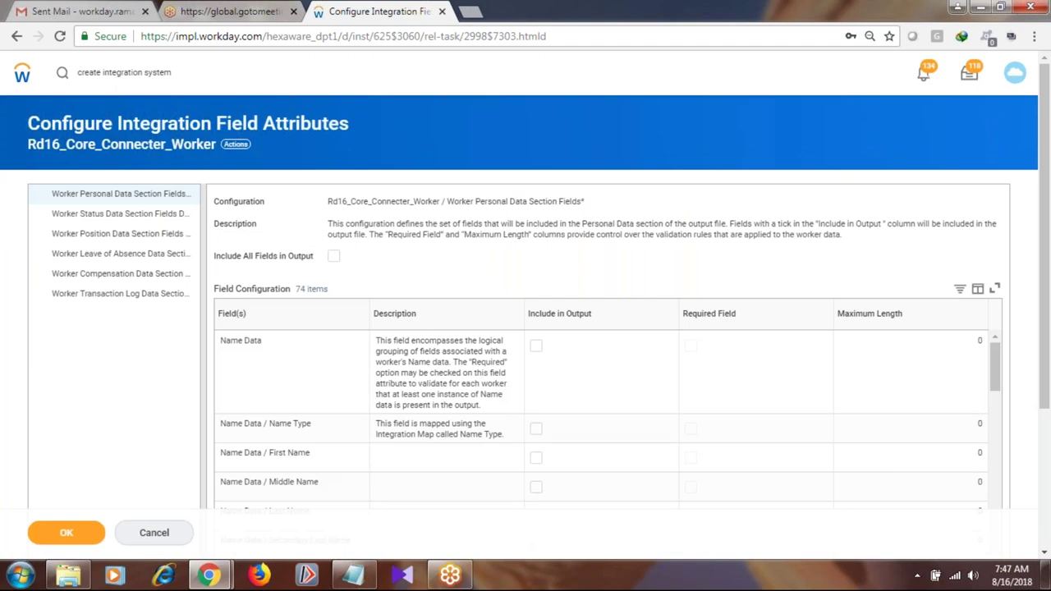
pyautogui.click(99, 215)
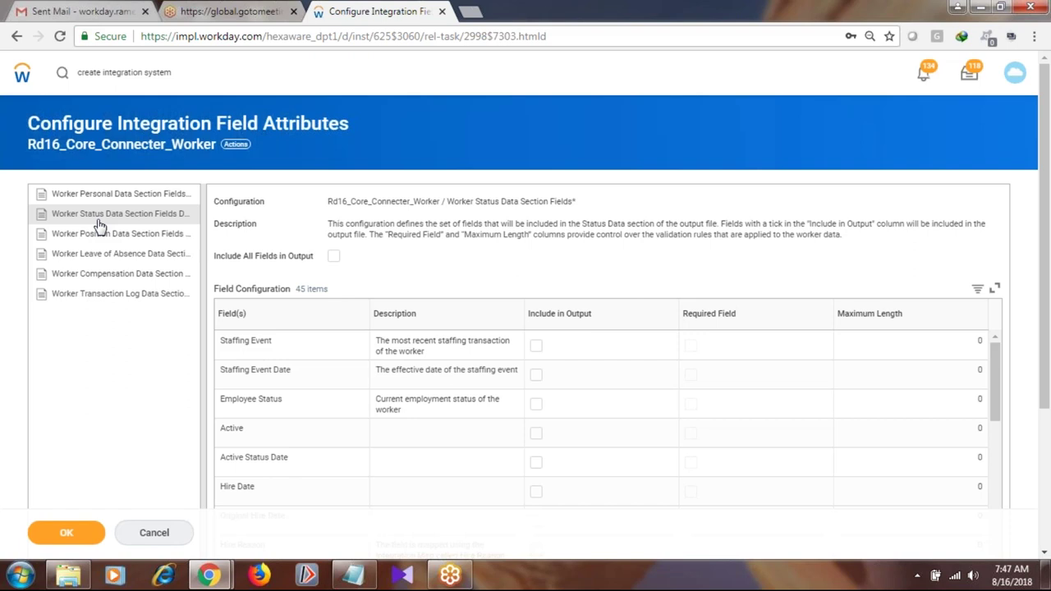
pyautogui.click(99, 255)
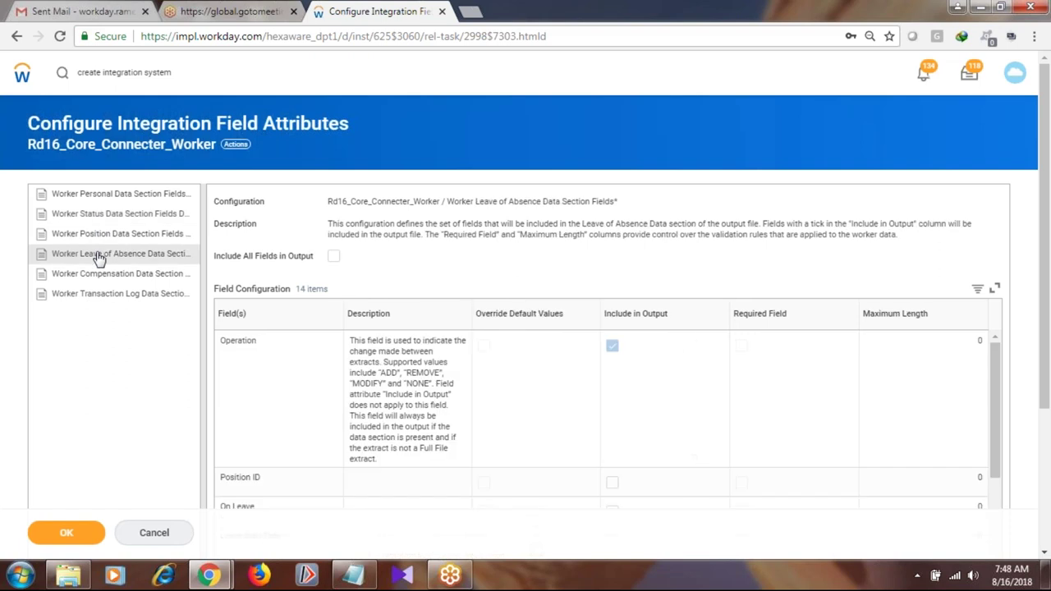
pyautogui.click(97, 277)
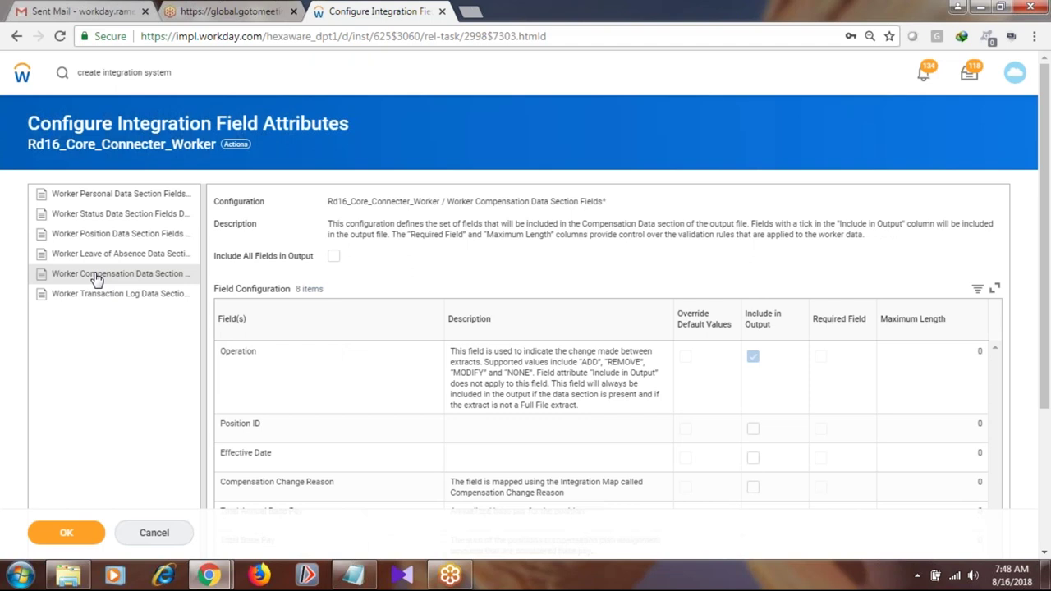
pyautogui.click(101, 293)
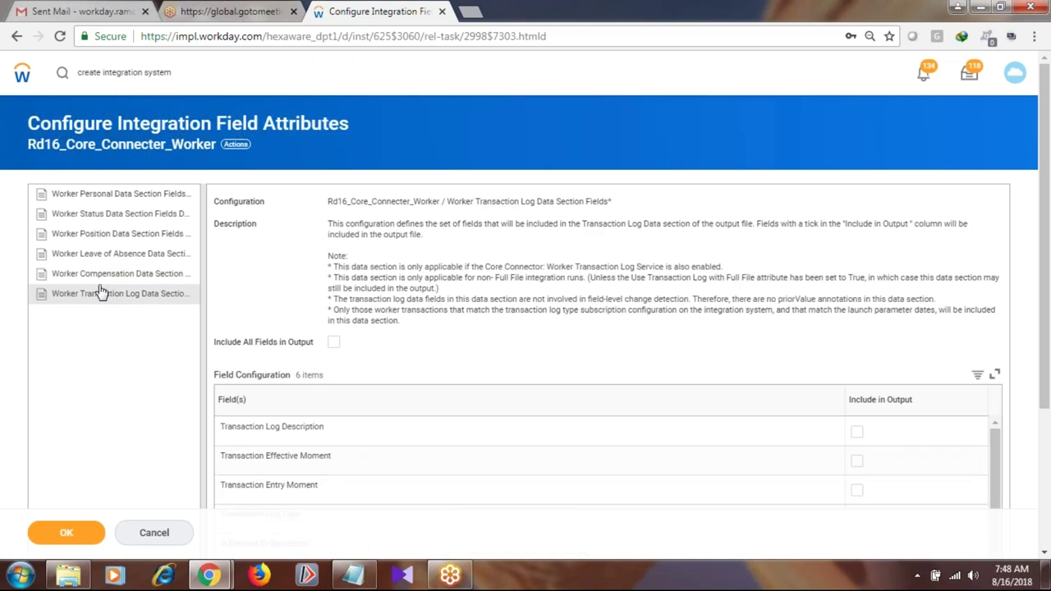
# - Include the First Name and Last Name fields of Name Data in the Worker Personal Data section's output
pyautogui.click(107, 198)
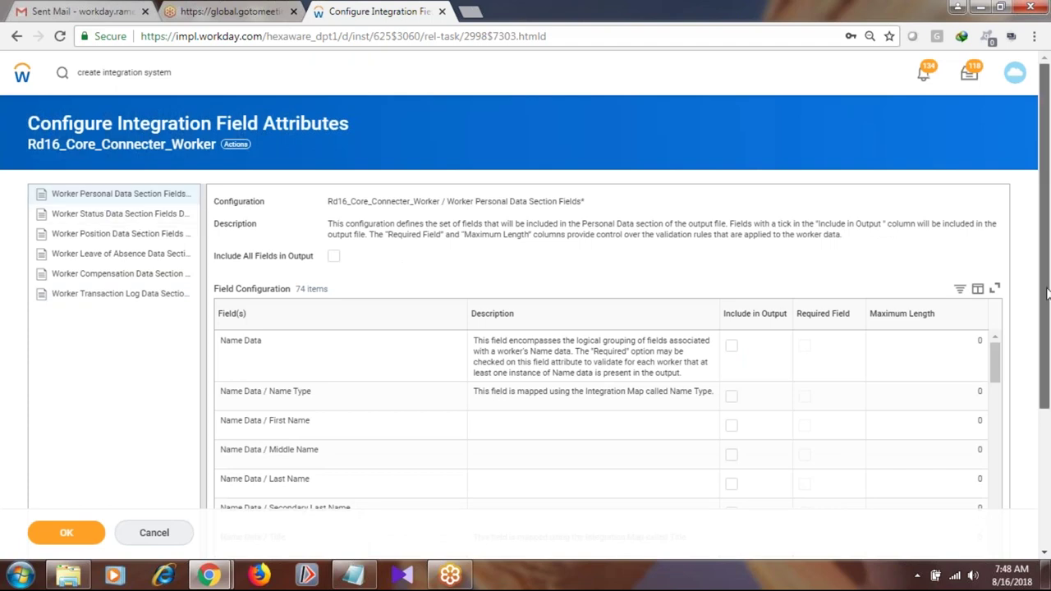
pyautogui.moveTo(1047, 294); pyautogui.dragTo(1048, 311)
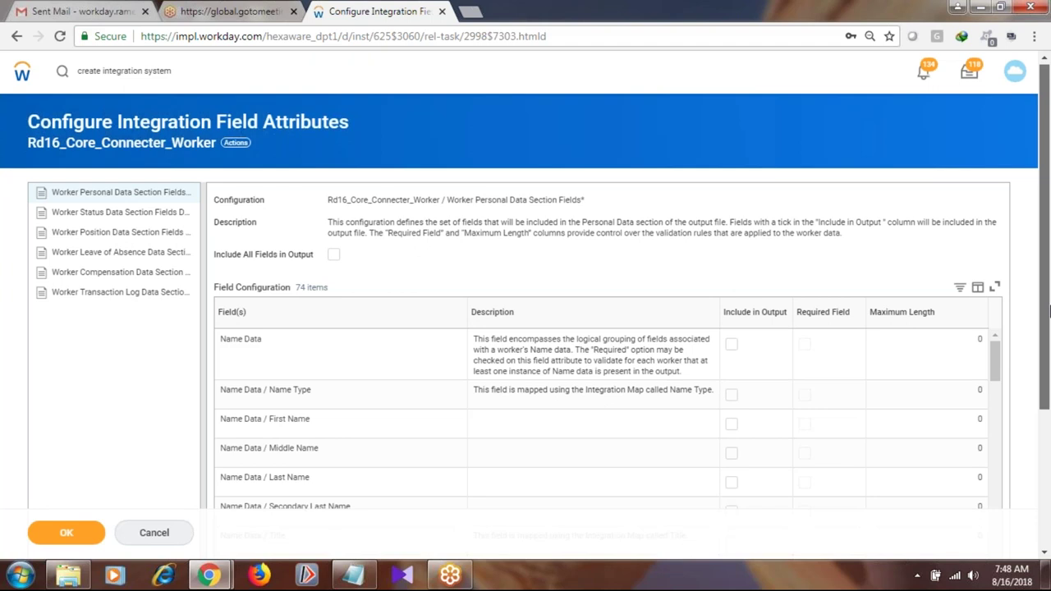
pyautogui.moveTo(1049, 310); pyautogui.dragTo(1043, 425)
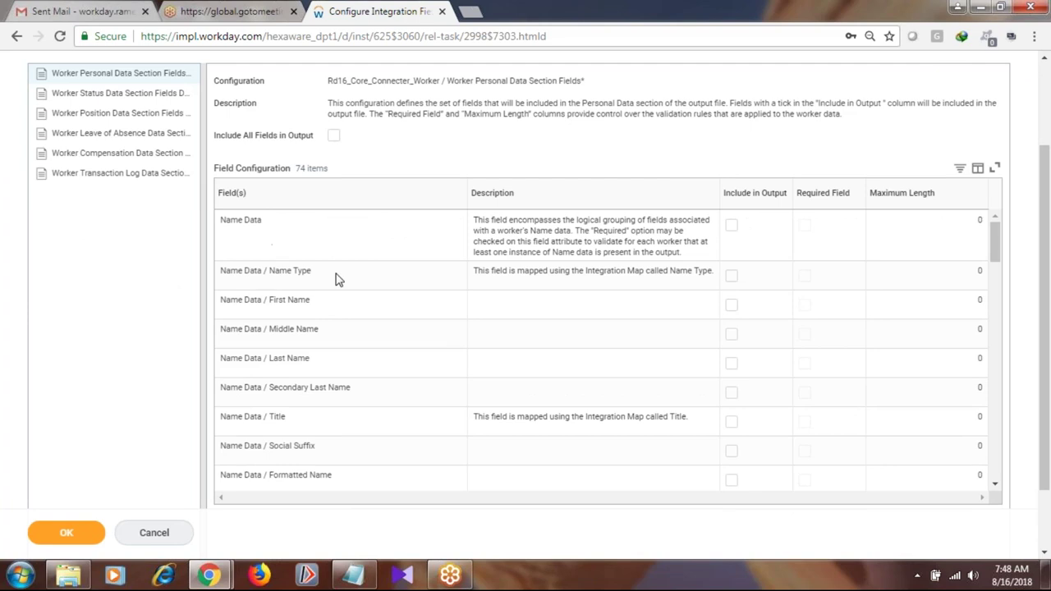
pyautogui.click(732, 310)
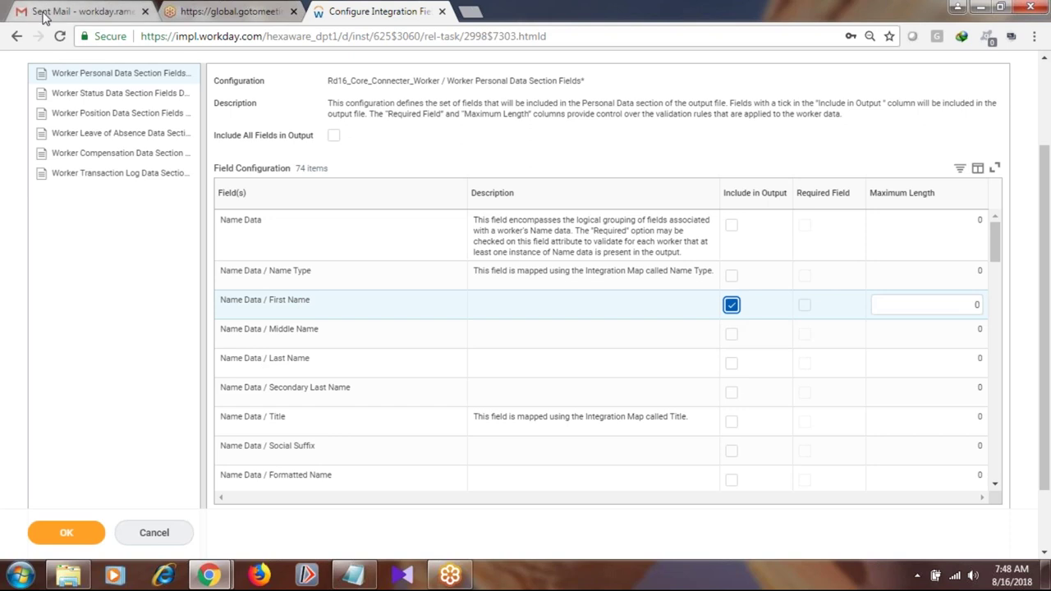
pyautogui.click(732, 365)
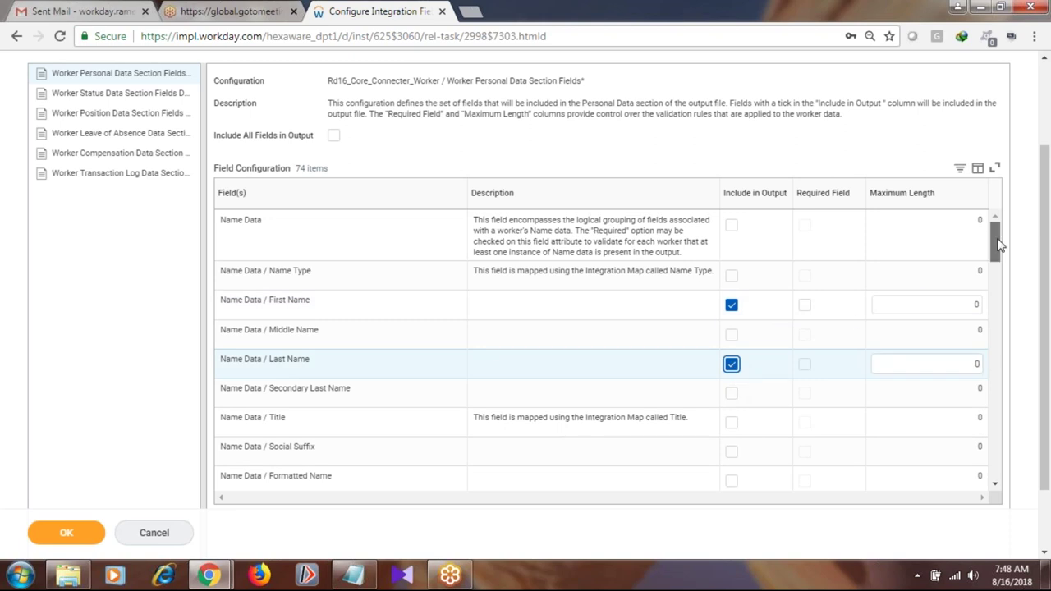
# - Include the Gender, Birth Date and Country of Birth fields in the personal data output
pyautogui.scroll(-1, 1000, 244)
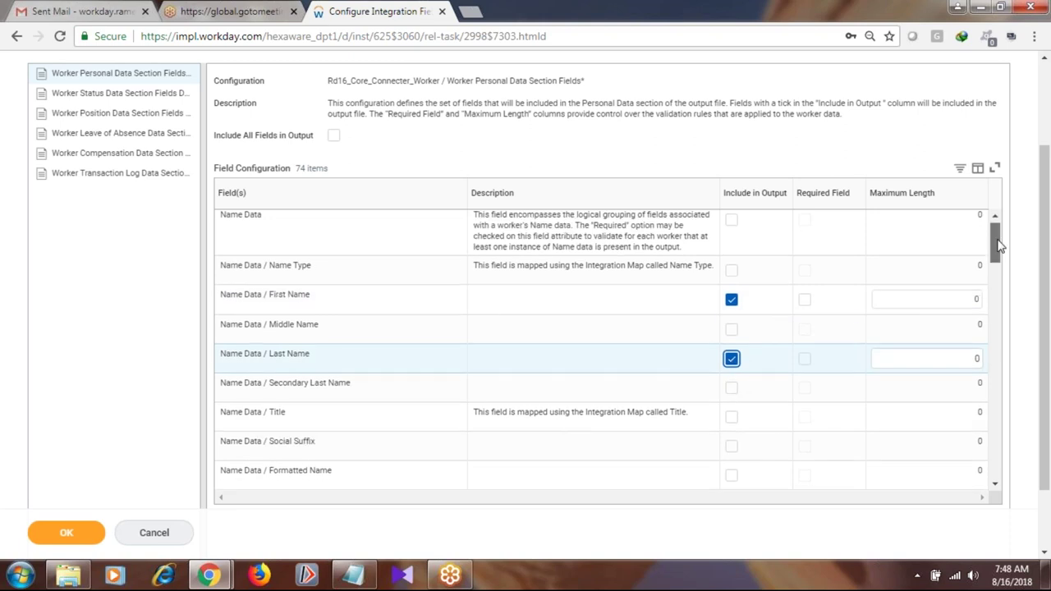
pyautogui.moveTo(999, 244); pyautogui.dragTo(1000, 289)
pyautogui.scroll(-1, 999, 258)
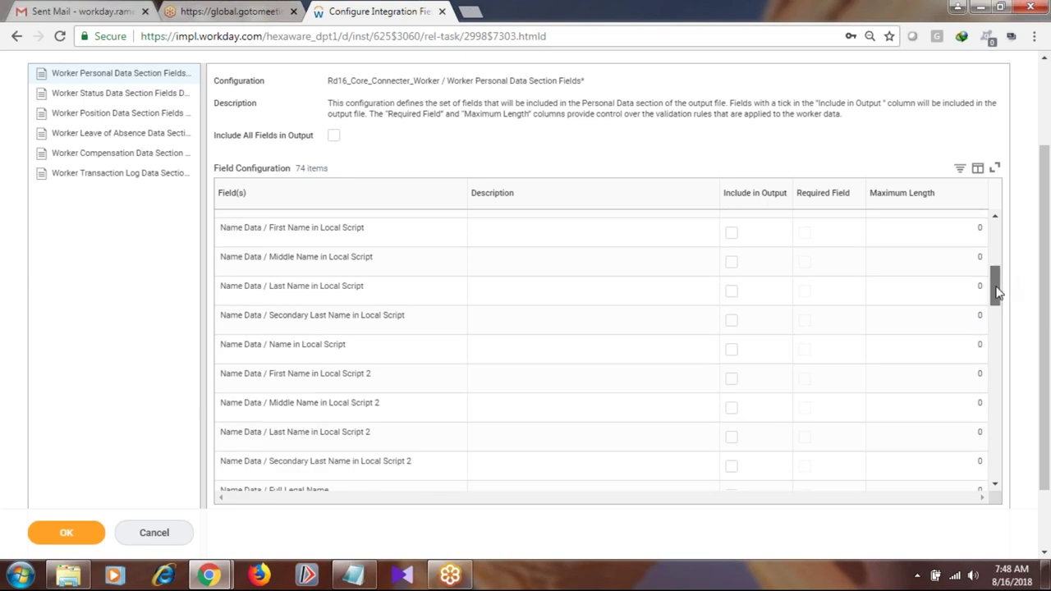
pyautogui.moveTo(998, 292); pyautogui.dragTo(997, 297)
pyautogui.moveTo(996, 296); pyautogui.dragTo(996, 310)
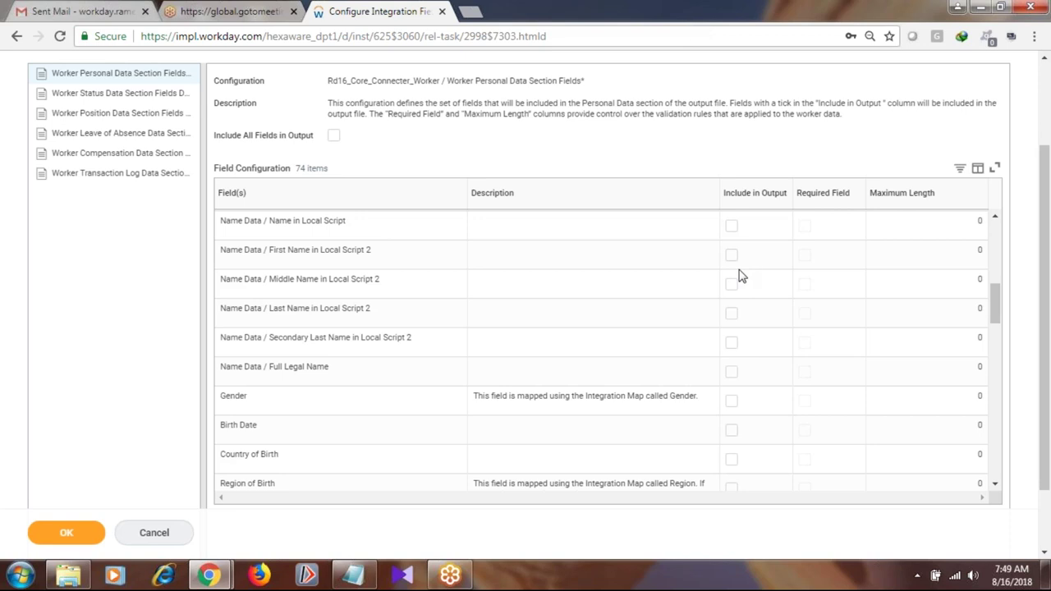
pyautogui.click(731, 402)
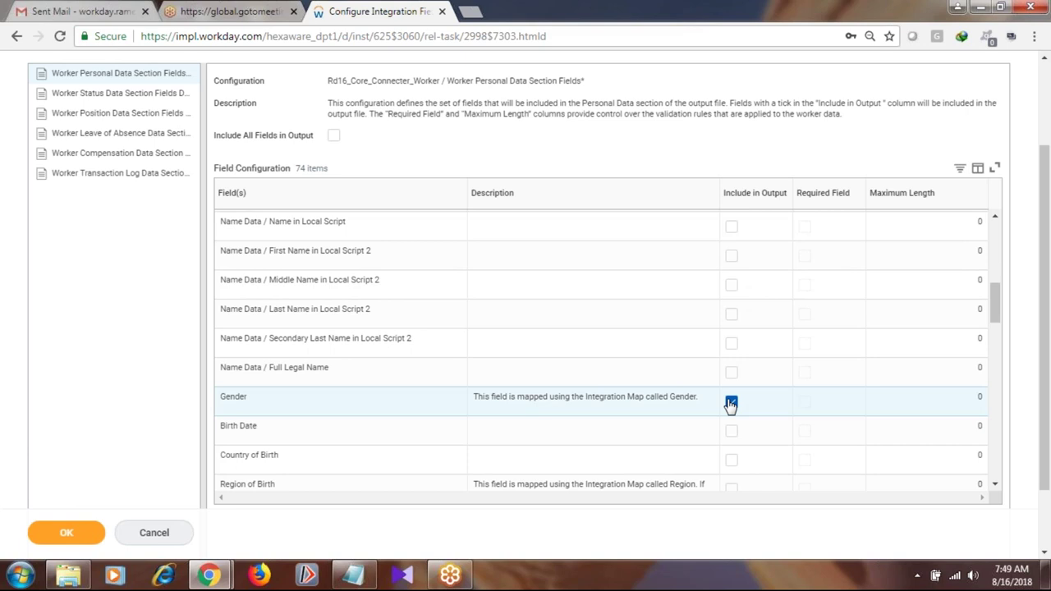
pyautogui.click(735, 435)
pyautogui.click(732, 463)
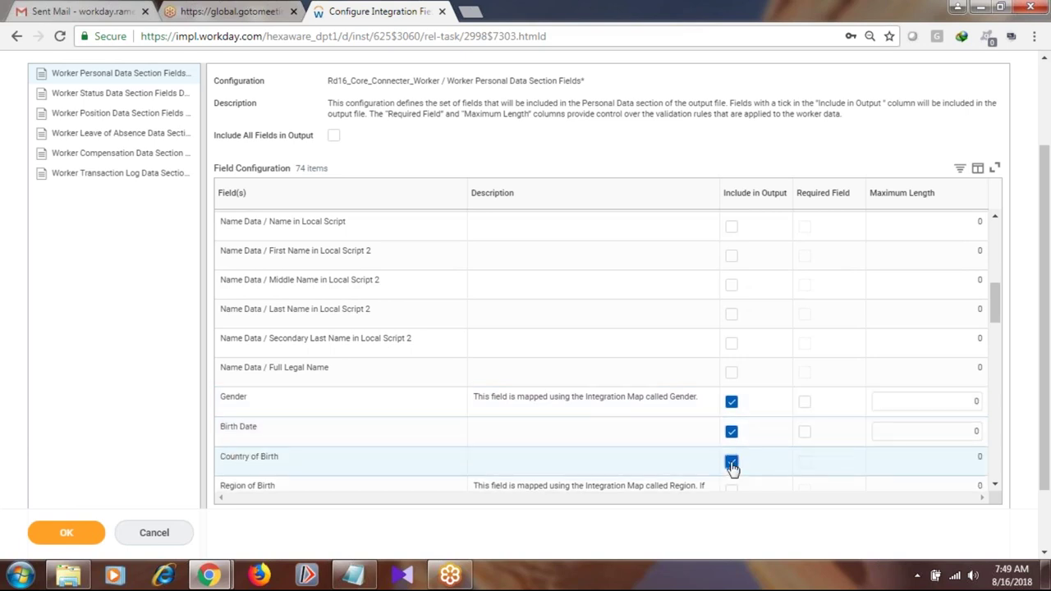
# - Include the Marital Status field in the personal data output
pyautogui.scroll(-1, 1000, 332)
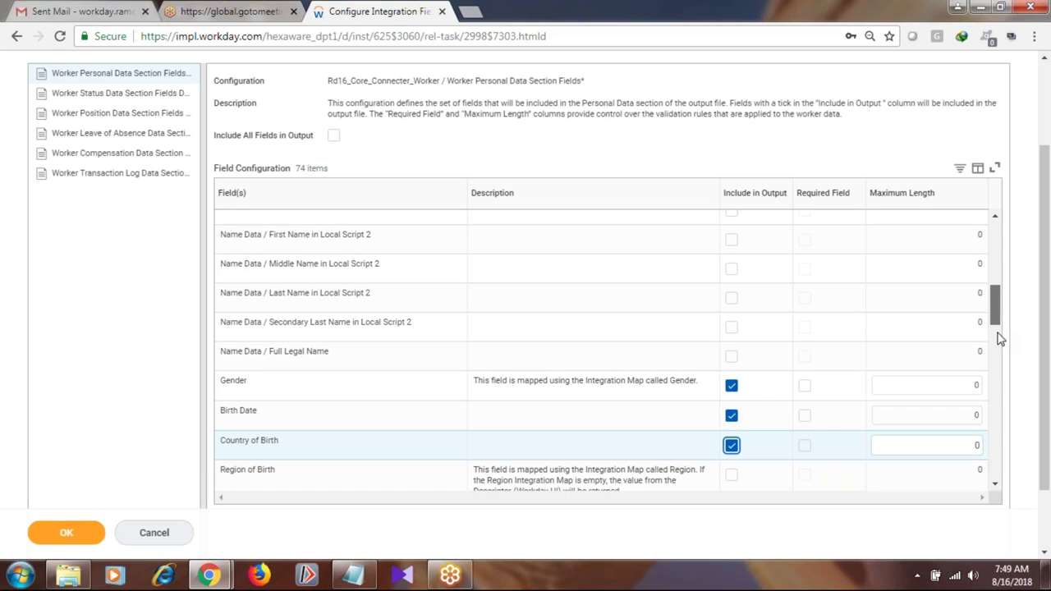
pyautogui.scroll(-3, 999, 338)
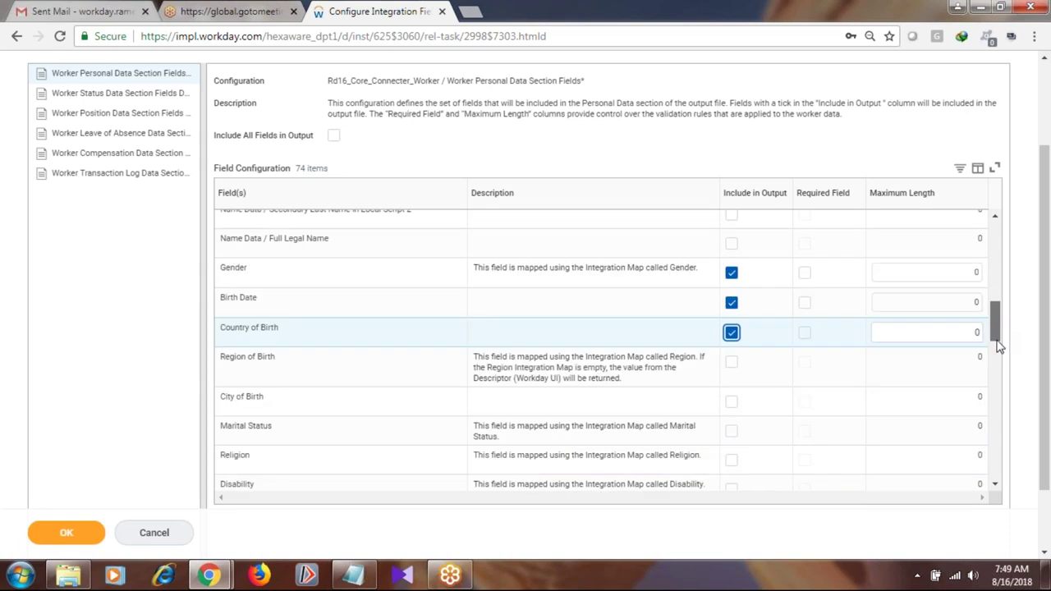
pyautogui.scroll(-2, 903, 361)
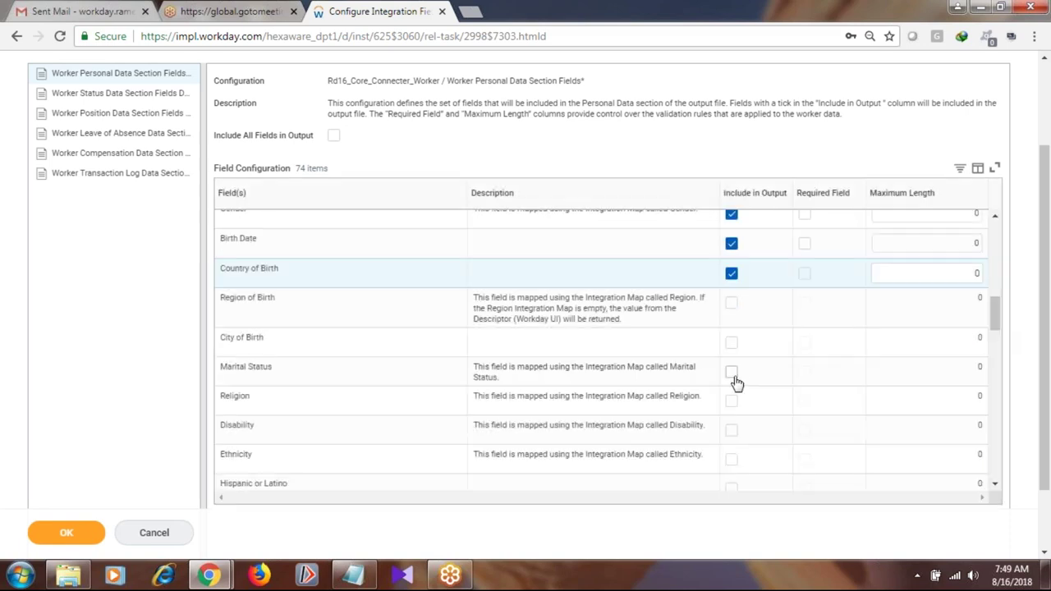
pyautogui.click(732, 376)
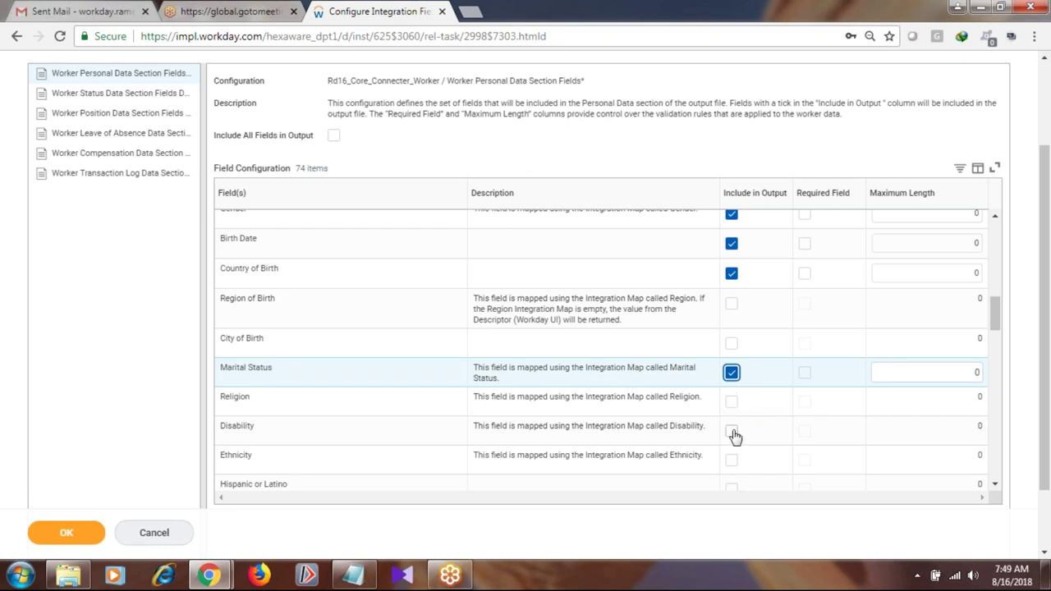
# - Include the Ethnicity and Nationality fields in the personal data output
pyautogui.click(733, 465)
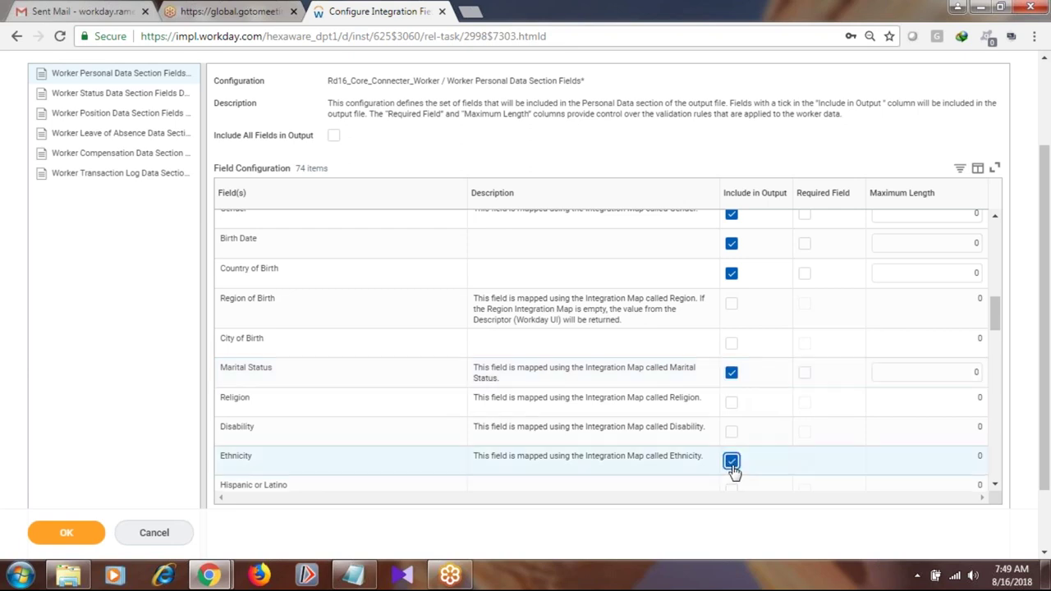
pyautogui.scroll(-1, 1000, 331)
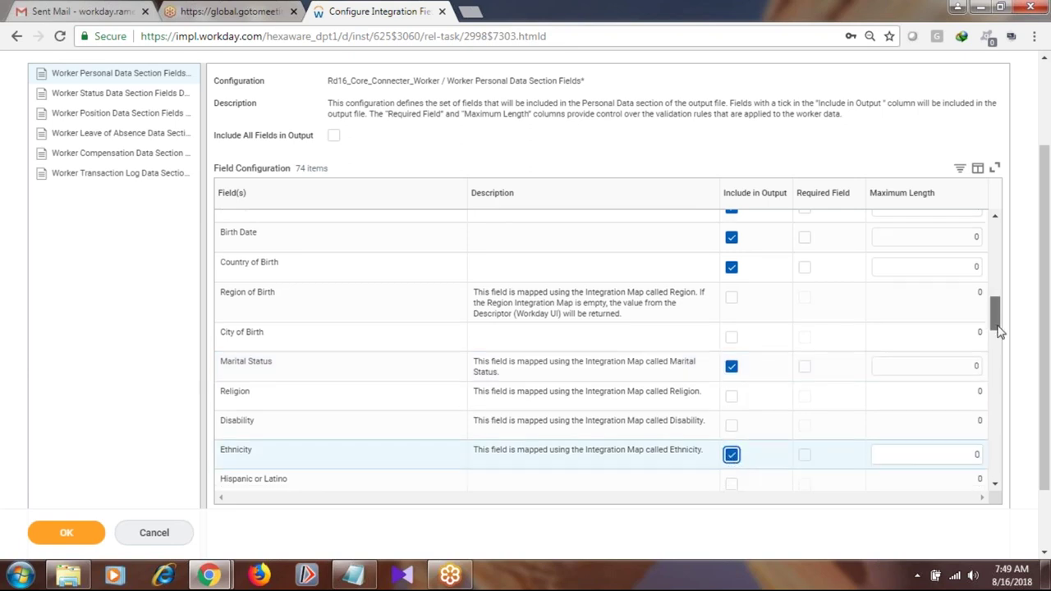
pyautogui.scroll(-3, 1000, 331)
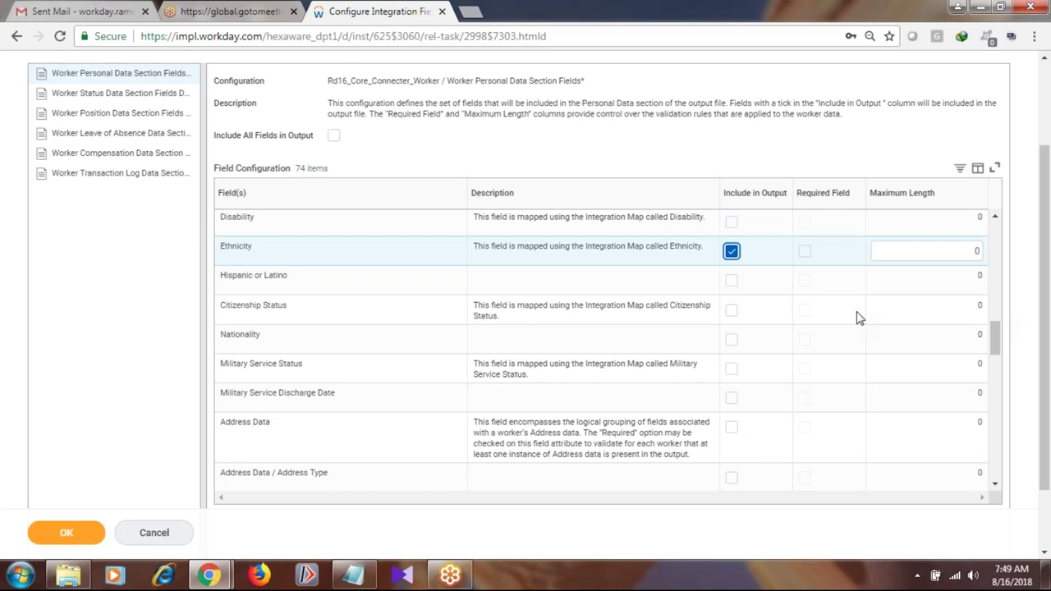
pyautogui.click(731, 342)
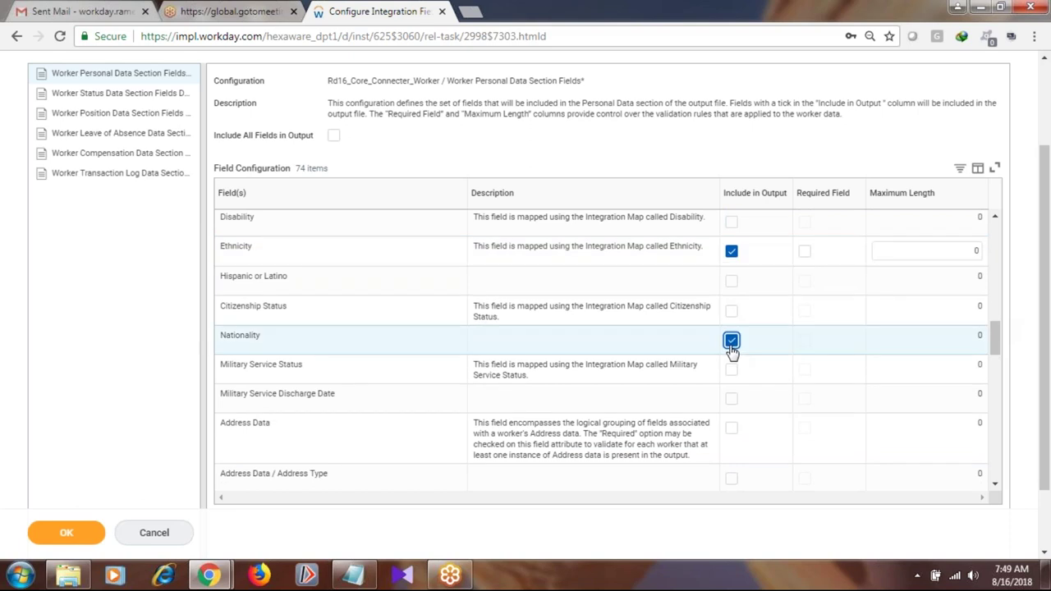
# - Include Address Data and its Address Type, Address Usage, Address Is Public, Is Primary, Address Line Data and Municipality fields in the output
pyautogui.click(731, 432)
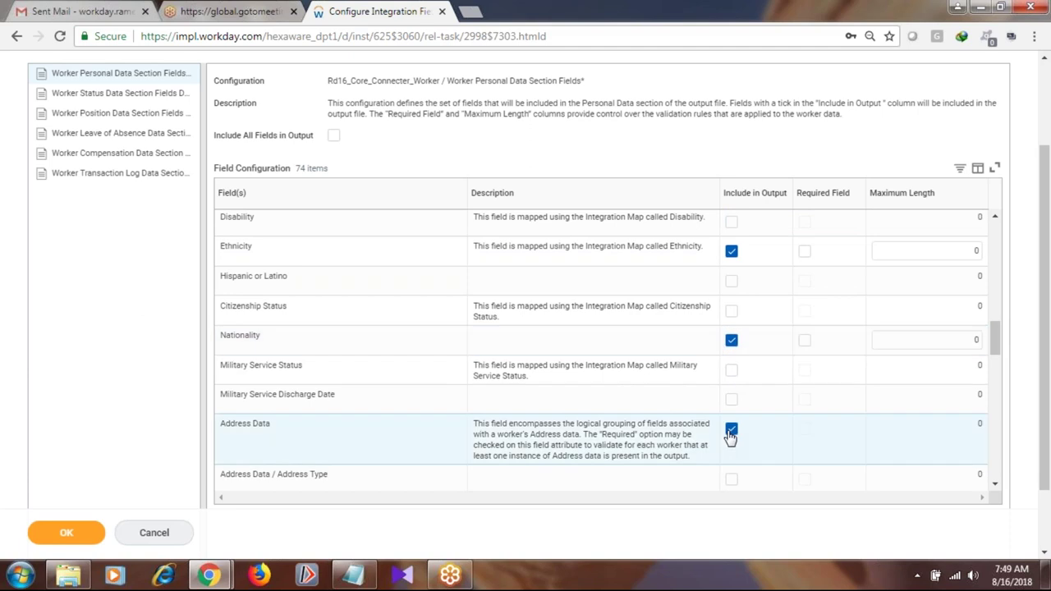
pyautogui.moveTo(993, 342); pyautogui.dragTo(996, 377)
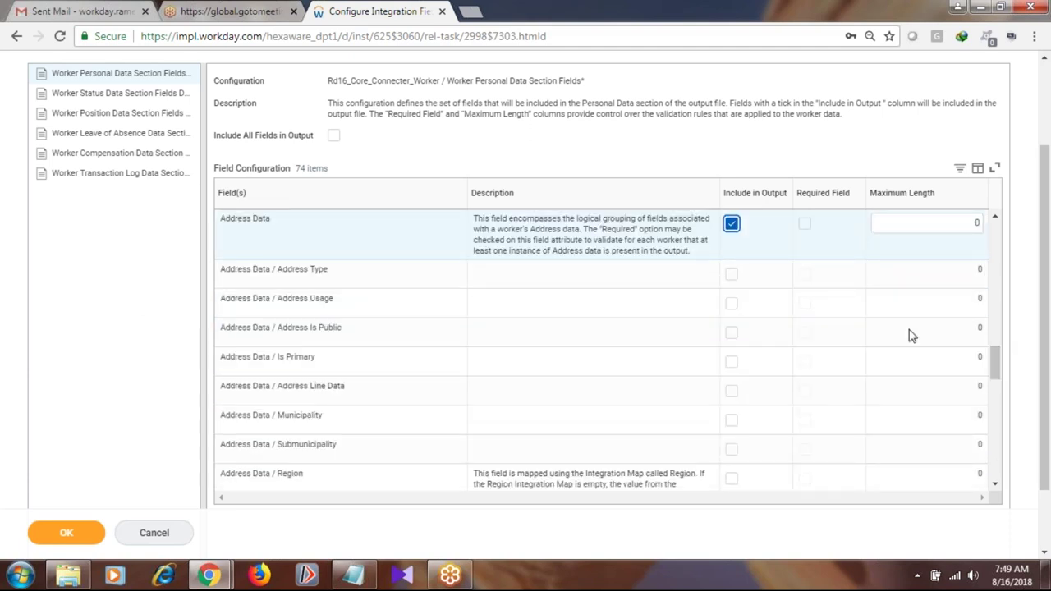
pyautogui.click(734, 276)
pyautogui.click(733, 275)
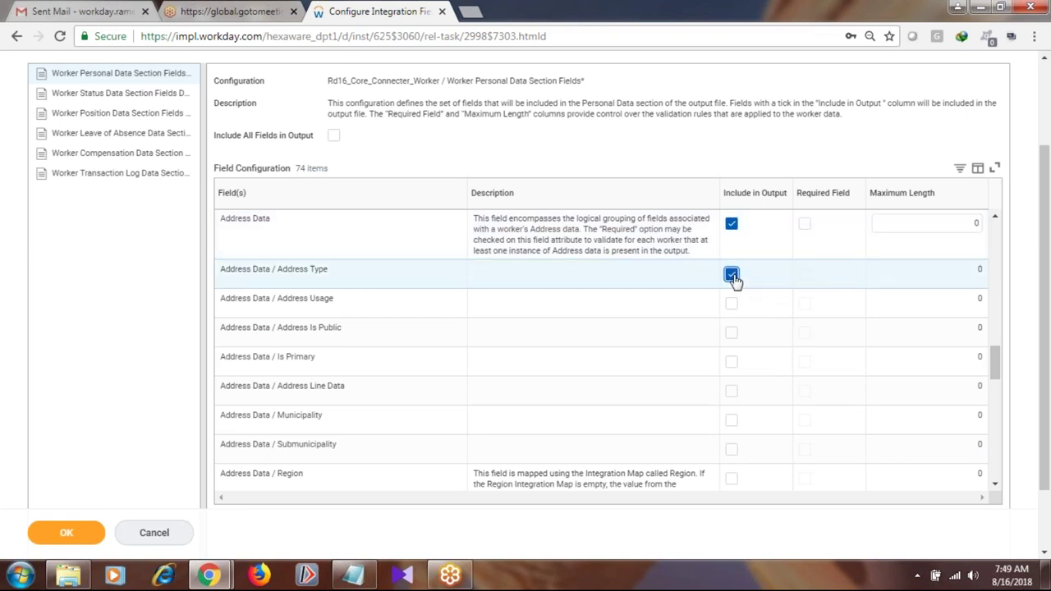
pyautogui.click(732, 306)
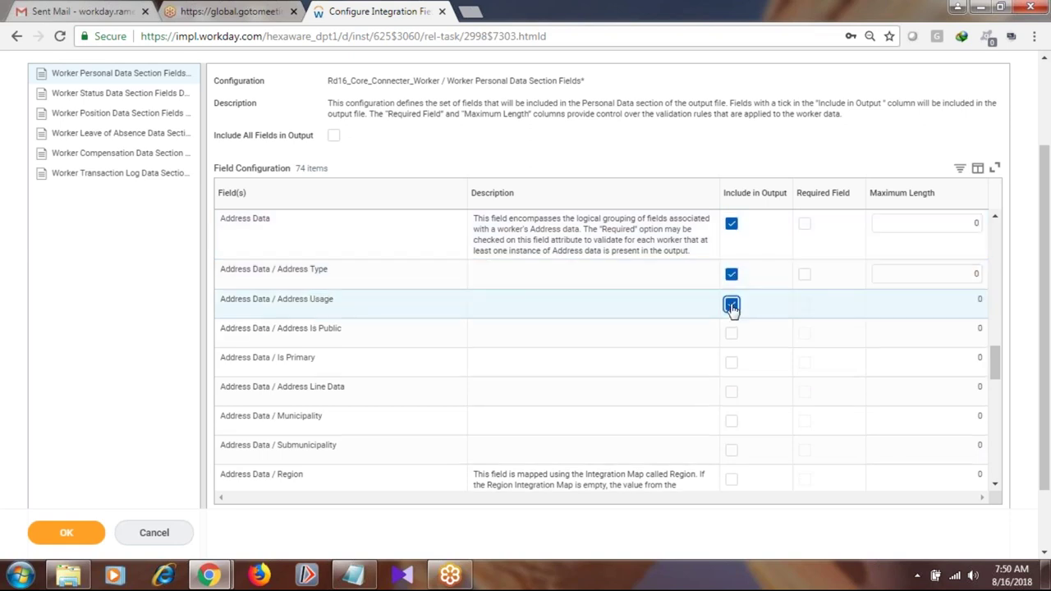
pyautogui.click(732, 335)
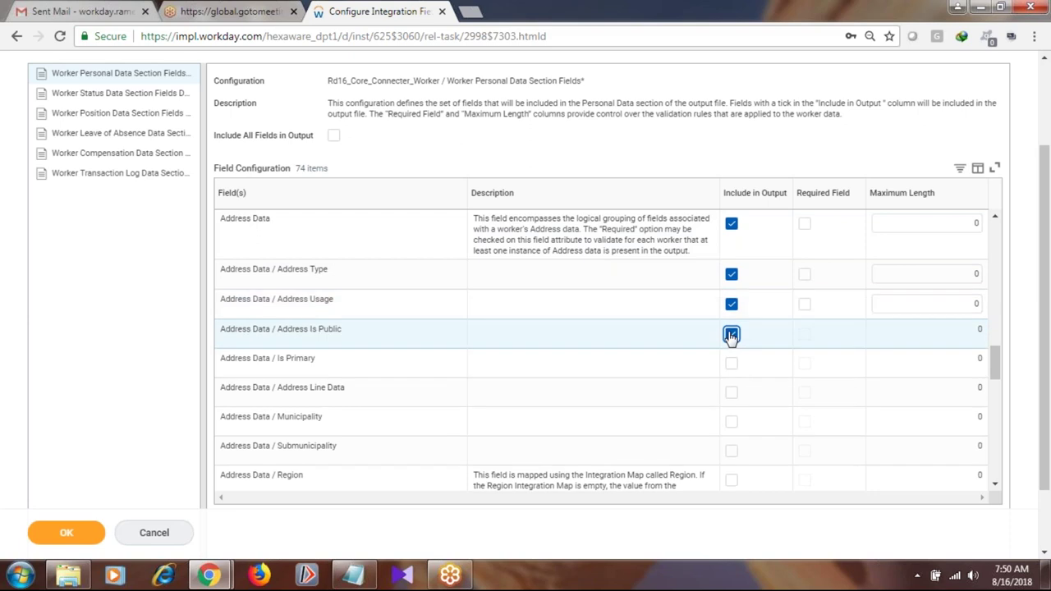
pyautogui.click(732, 367)
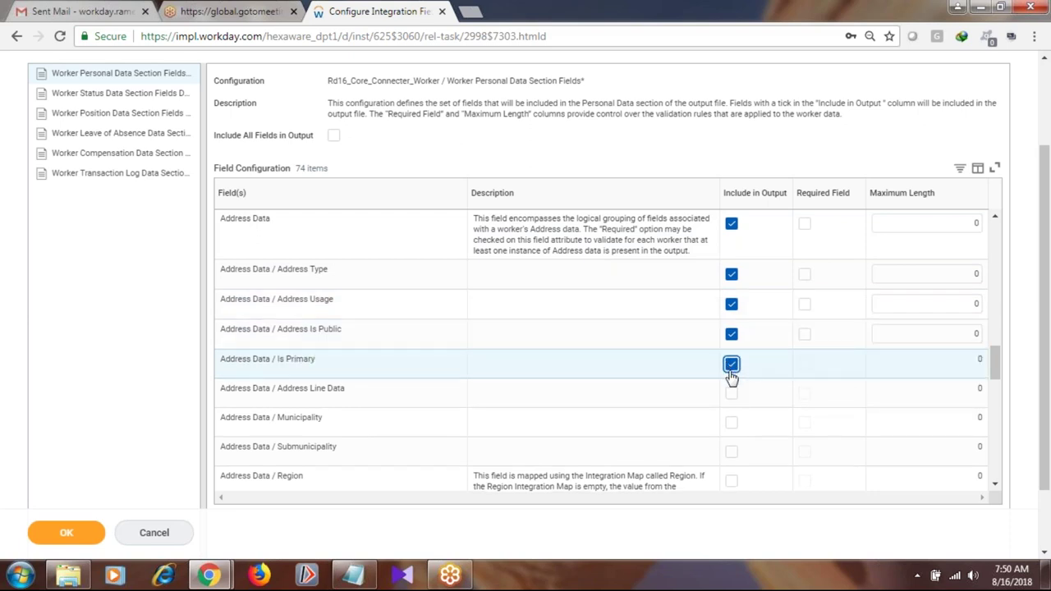
pyautogui.click(732, 395)
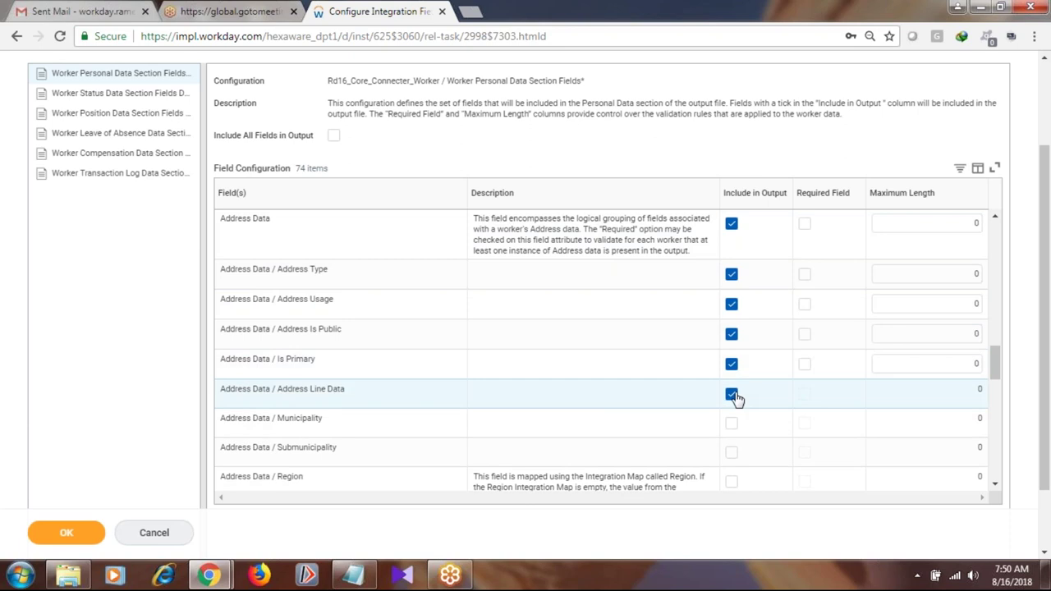
pyautogui.click(732, 424)
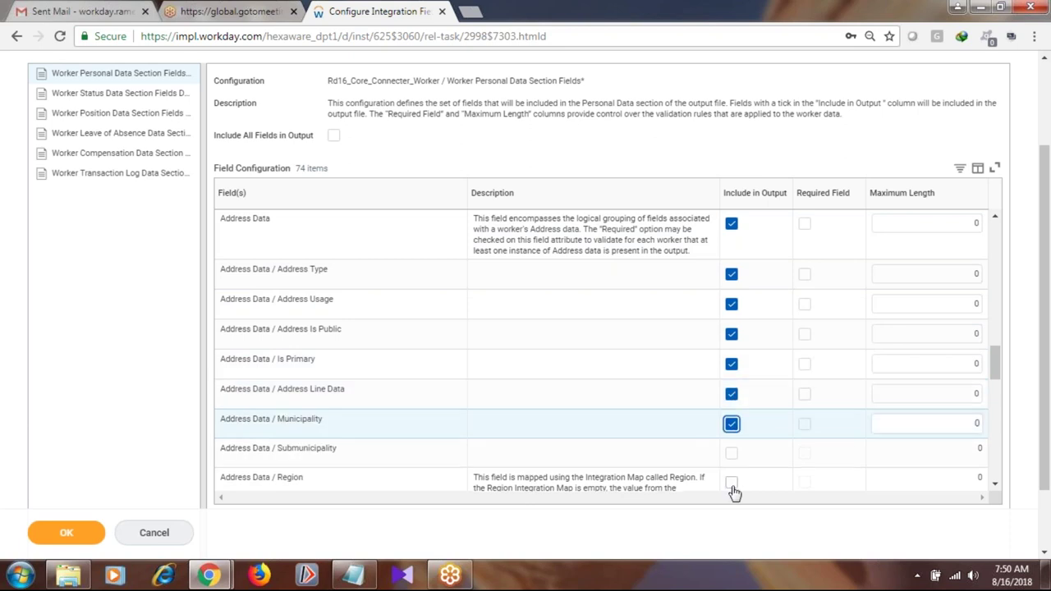
# - Include the Postal Code and Country fields of Address Data in the output
pyautogui.moveTo(999, 381); pyautogui.dragTo(1000, 400)
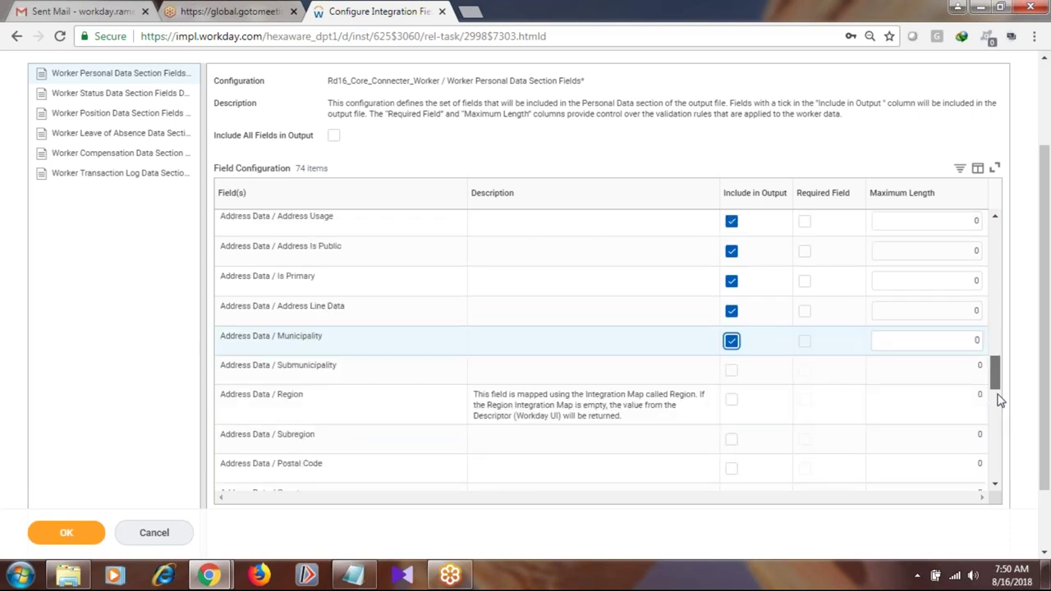
pyautogui.scroll(-1, 730, 364)
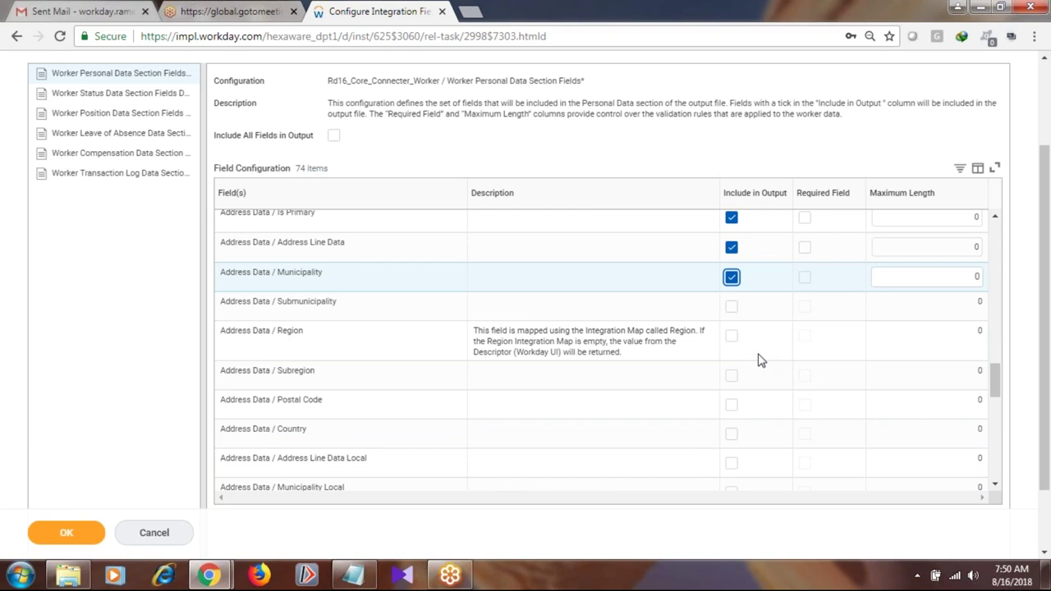
pyautogui.click(732, 407)
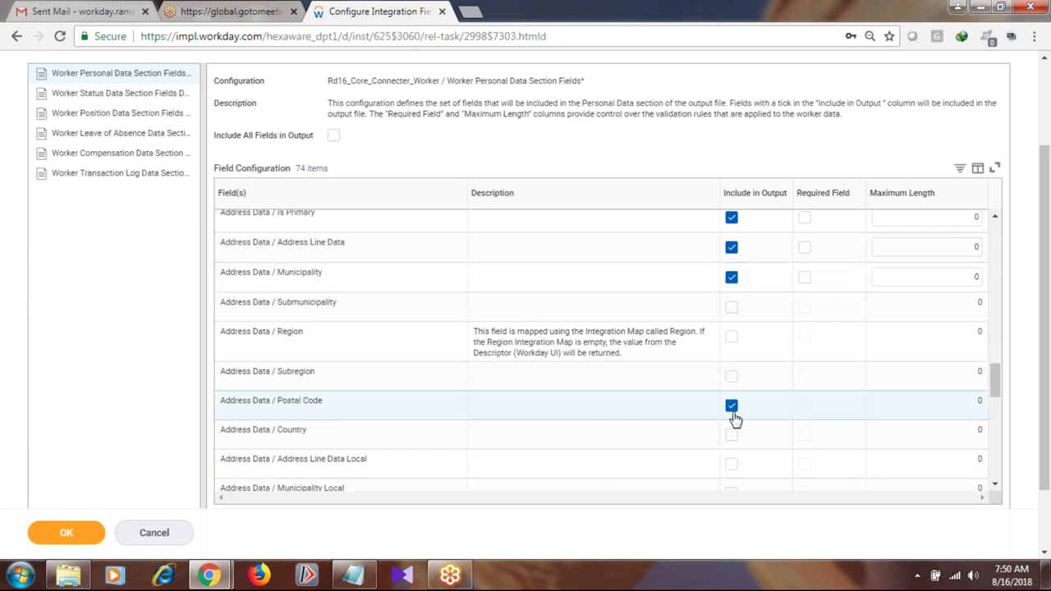
pyautogui.click(731, 435)
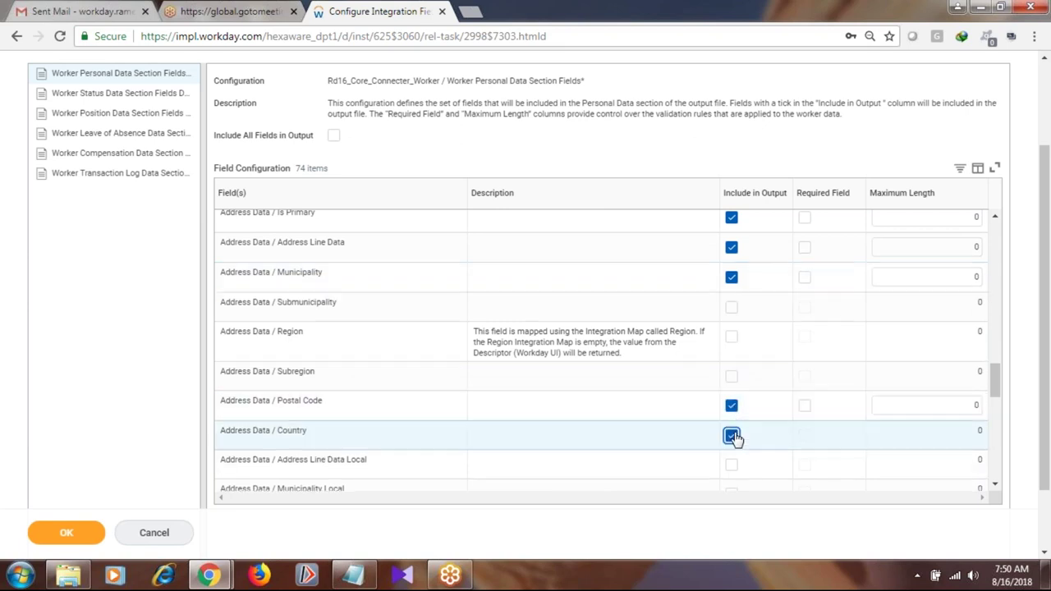
# - Include Phone Data and its Is Primary and Formatted Phone Number fields in the output
pyautogui.moveTo(990, 383); pyautogui.dragTo(992, 401)
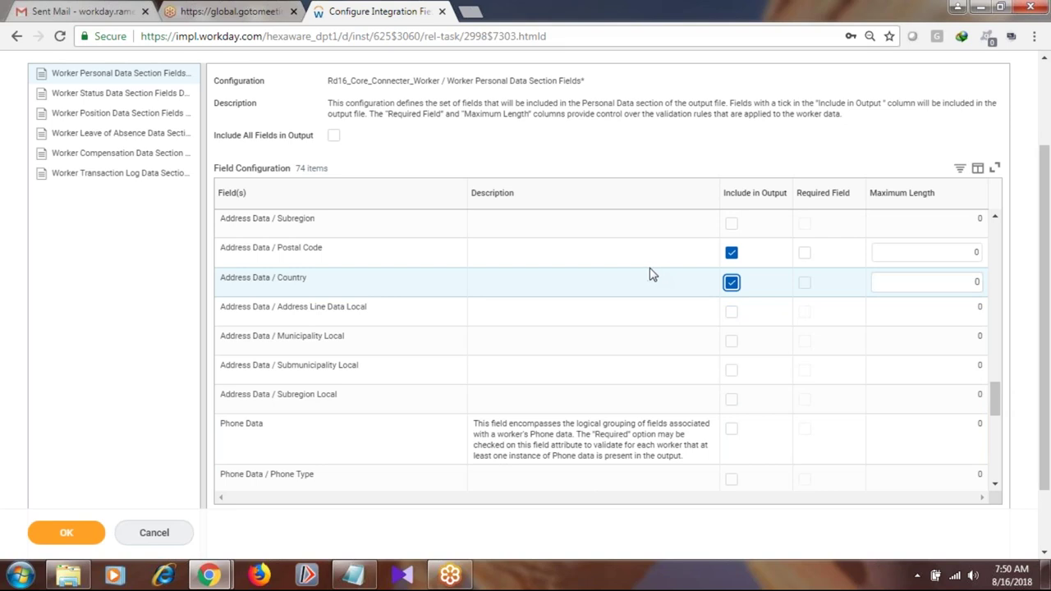
pyautogui.moveTo(991, 396)
pyautogui.mouseDown()
pyautogui.moveTo(994, 410)
pyautogui.moveTo(997, 399)
pyautogui.mouseUp()
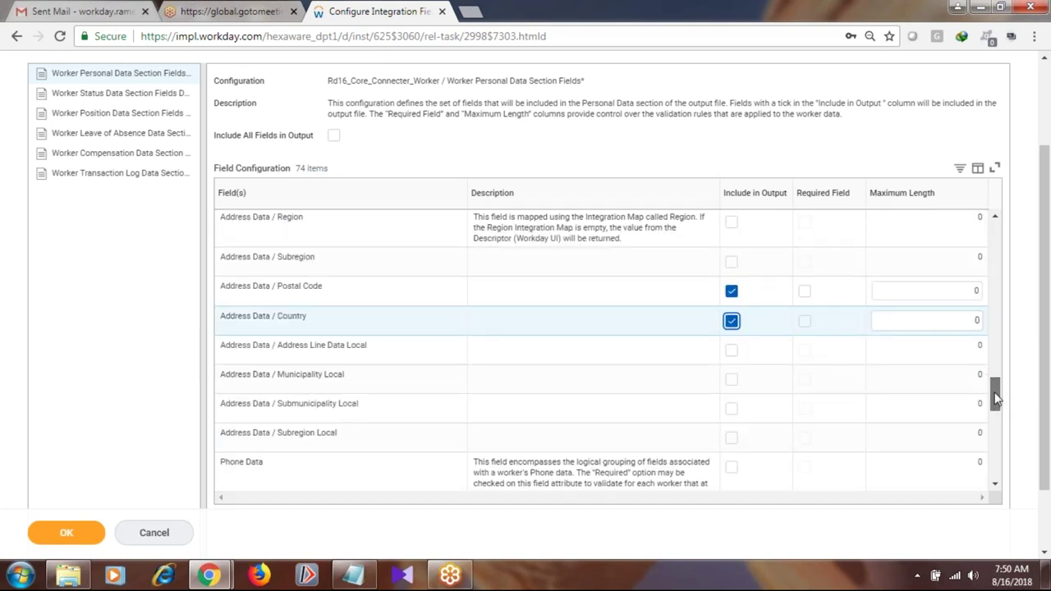
pyautogui.moveTo(996, 398); pyautogui.dragTo(994, 421)
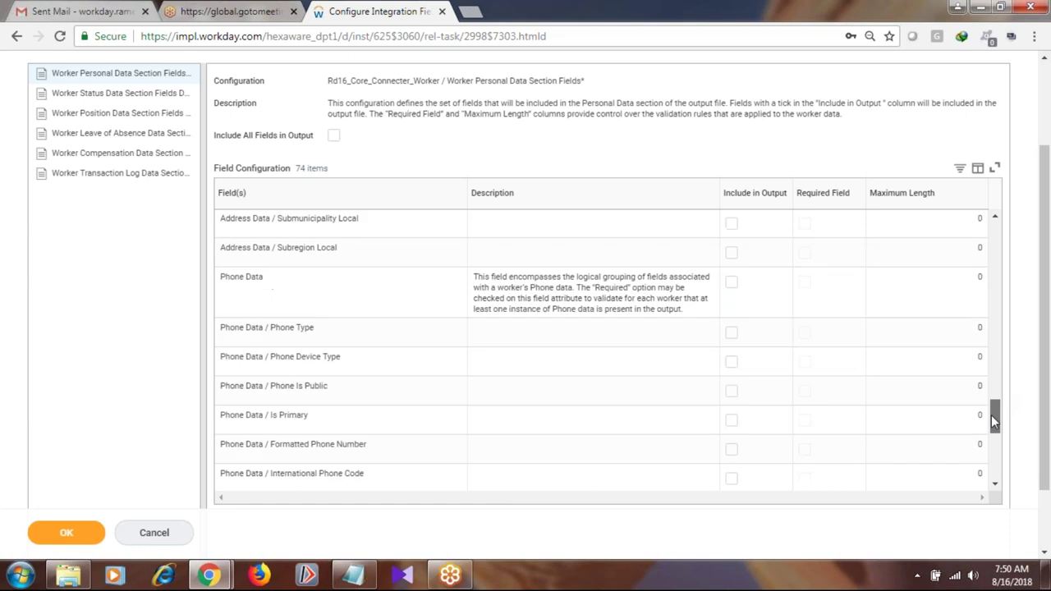
pyautogui.click(730, 421)
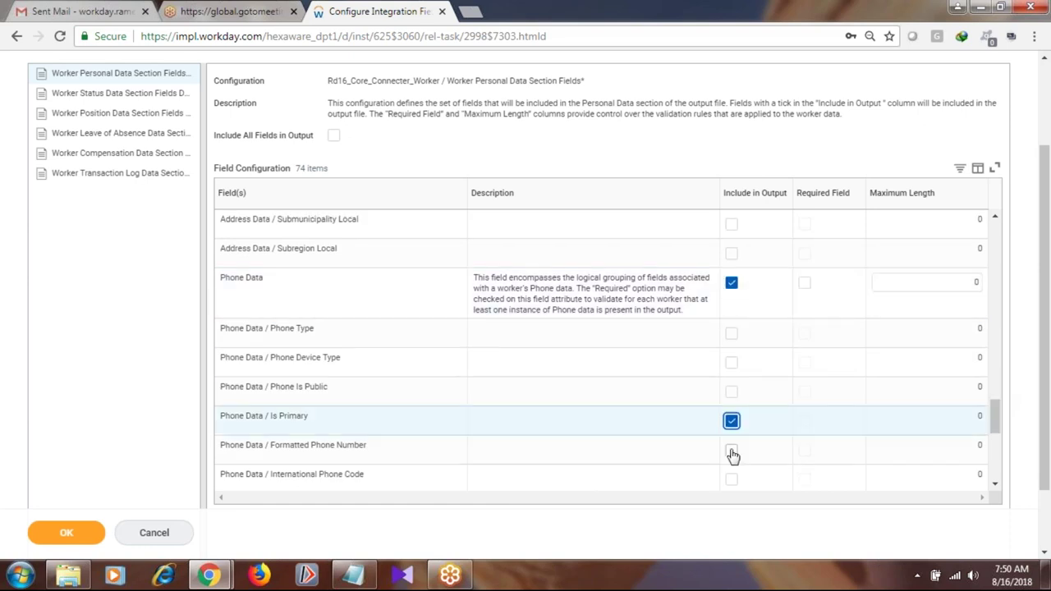
pyautogui.click(732, 453)
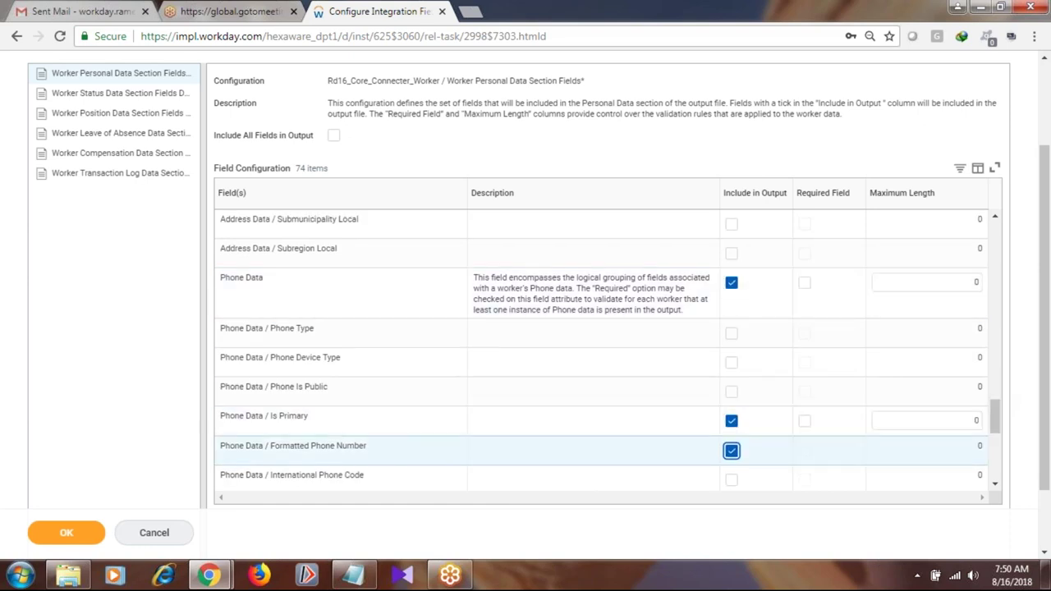
# - Include Email Data and its Is Primary and Email Address fields in the output
pyautogui.moveTo(996, 417); pyautogui.dragTo(1006, 451)
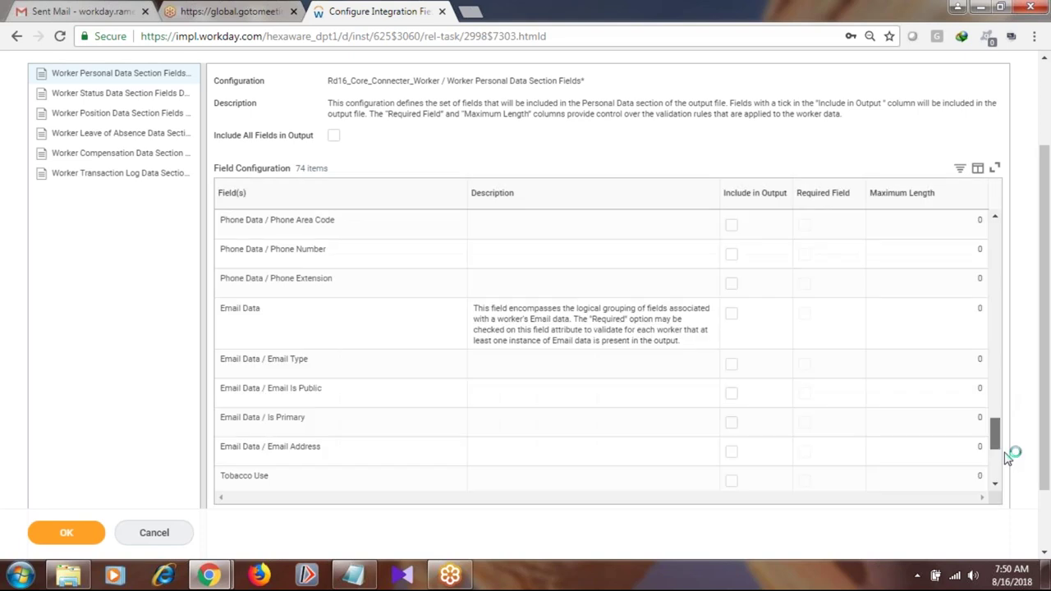
pyautogui.click(731, 314)
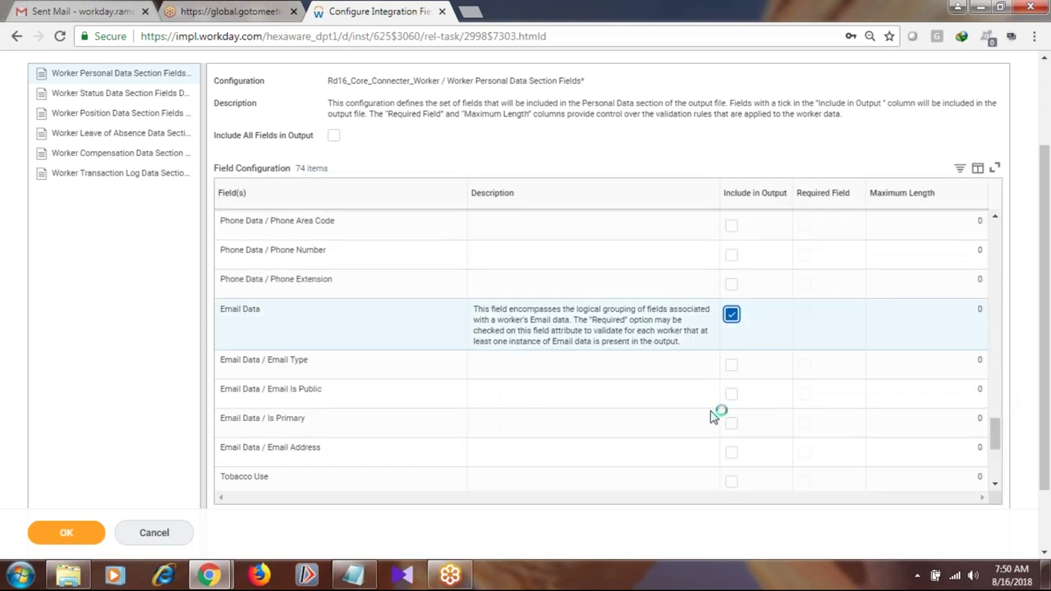
pyautogui.click(731, 426)
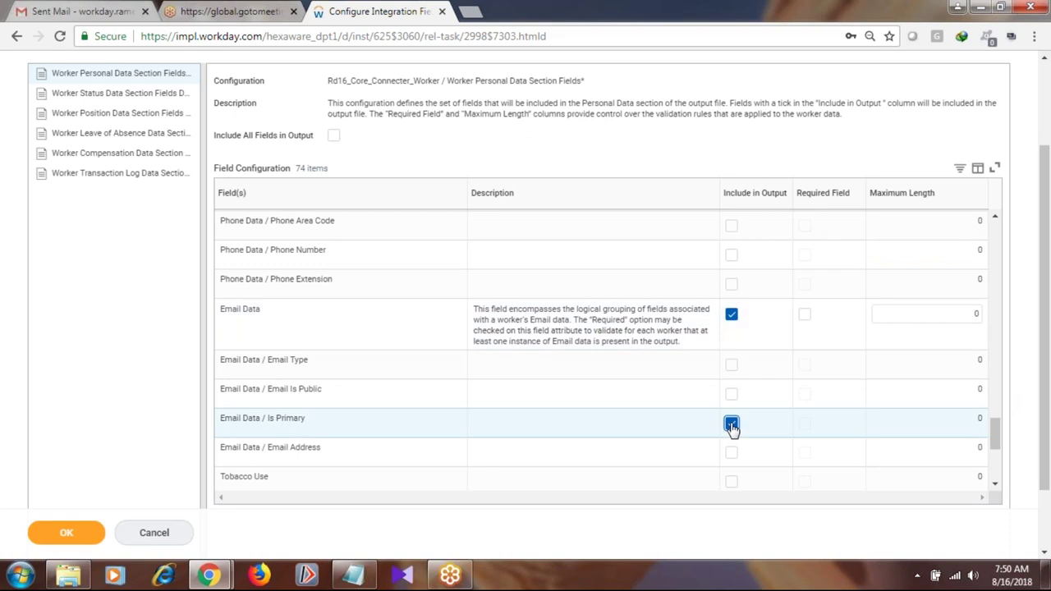
pyautogui.click(733, 454)
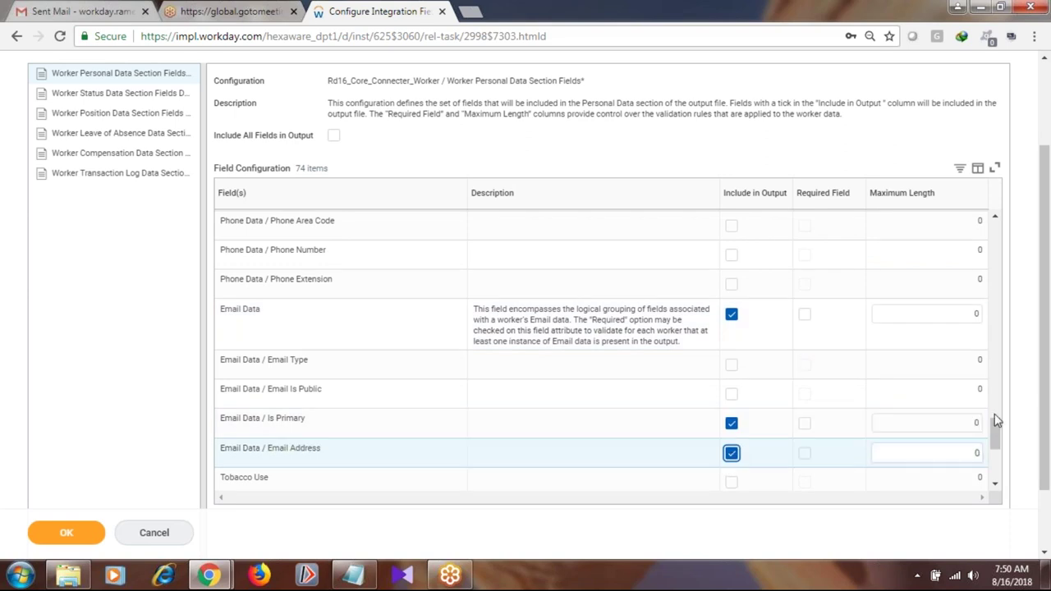
# - Mark the First Name and Last Name fields of Name Data and the Gender field as required
pyautogui.moveTo(998, 439); pyautogui.dragTo(998, 448)
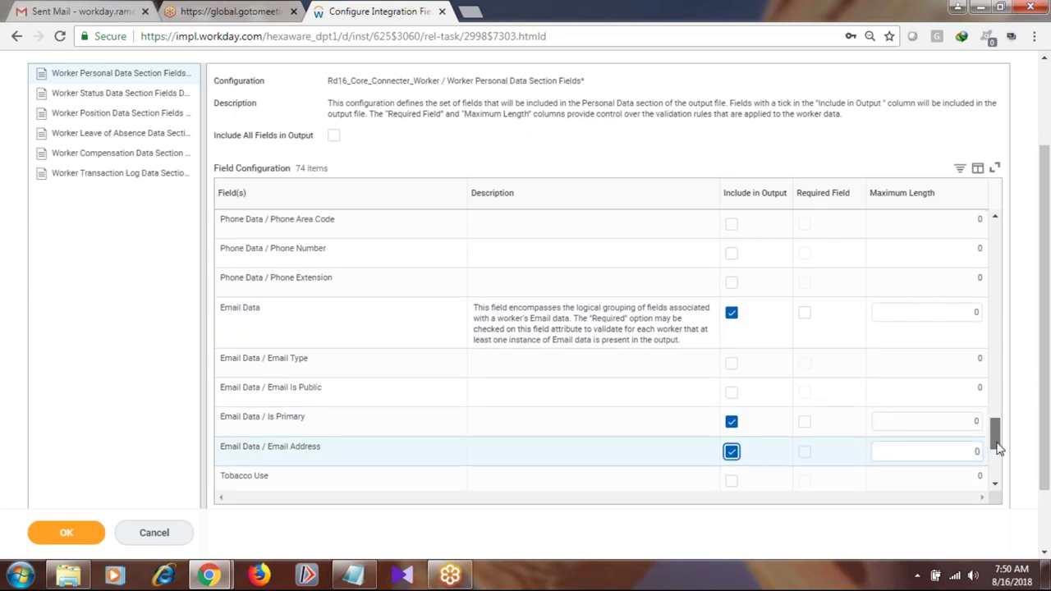
pyautogui.moveTo(997, 448); pyautogui.dragTo(1017, 194)
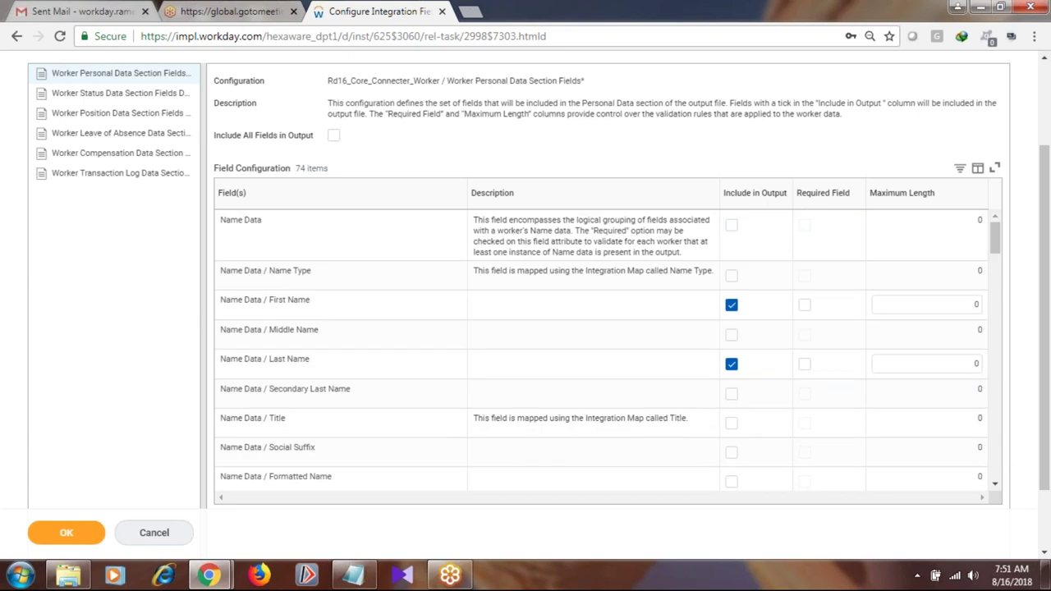
pyautogui.click(805, 306)
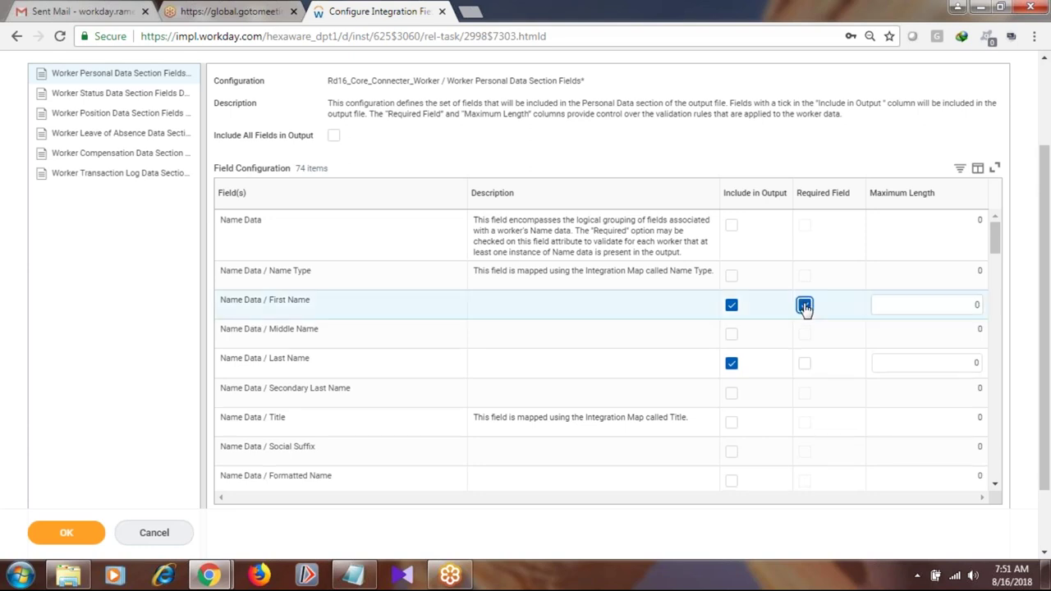
pyautogui.click(805, 364)
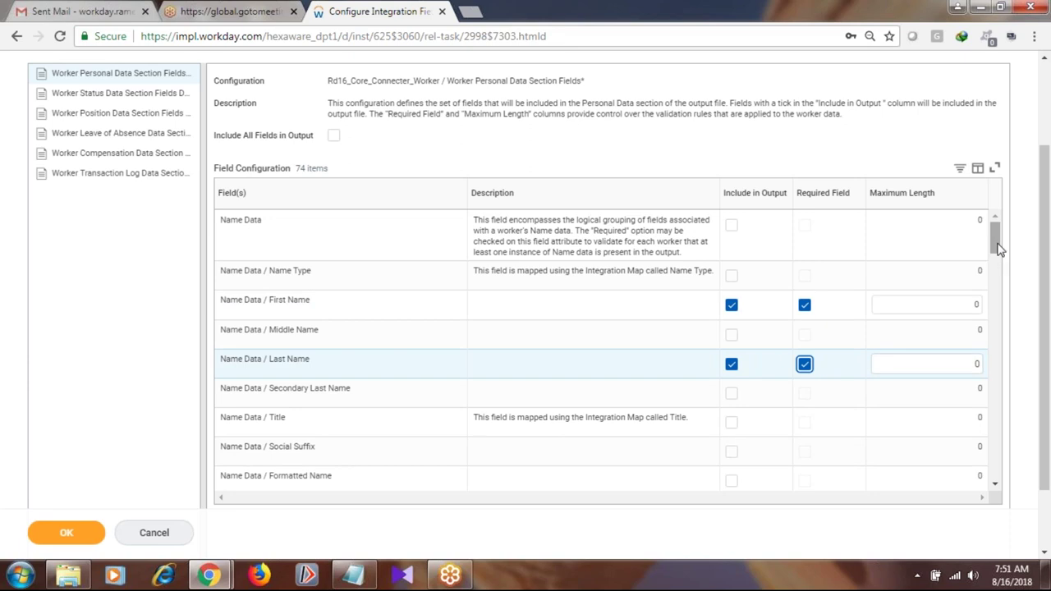
pyautogui.moveTo(997, 250); pyautogui.dragTo(1003, 290)
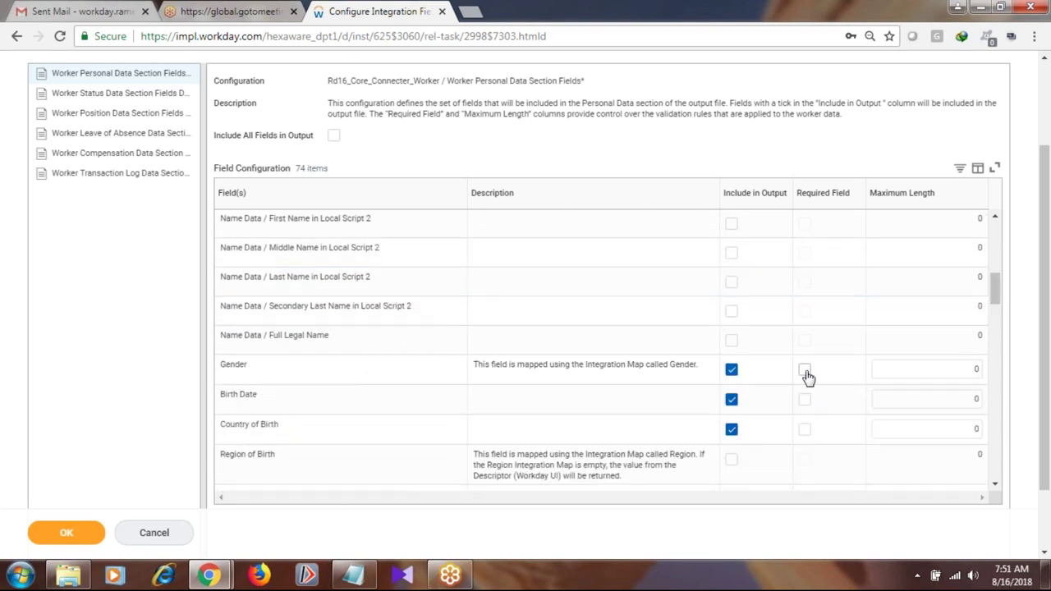
pyautogui.click(805, 371)
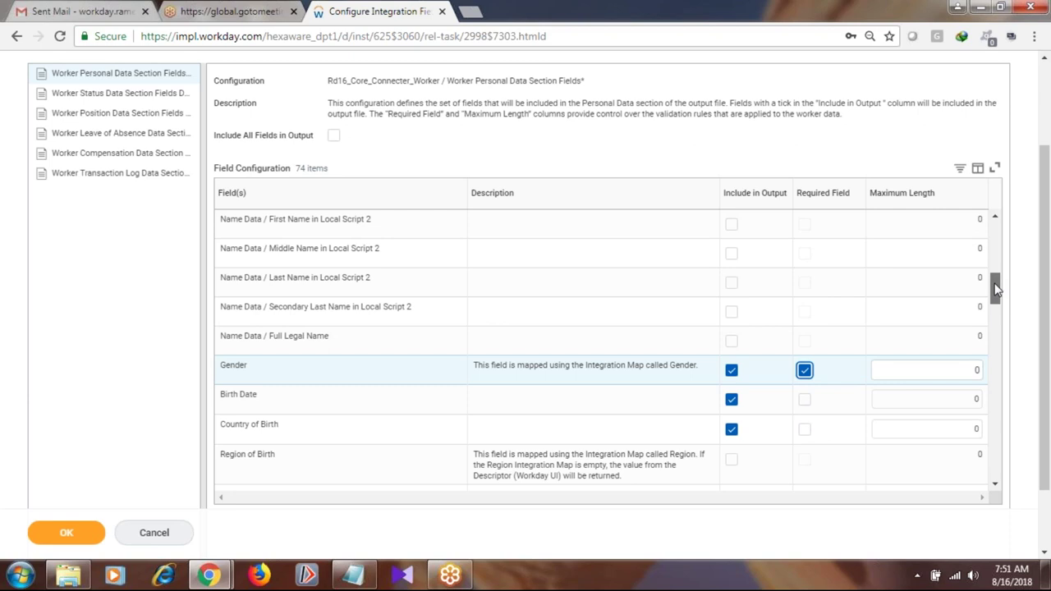
# - Set the maximum length of the First Name and Last Name fields of Name Data to 30 each
pyautogui.scroll(1, 994, 271)
pyautogui.scroll(2, 992, 255)
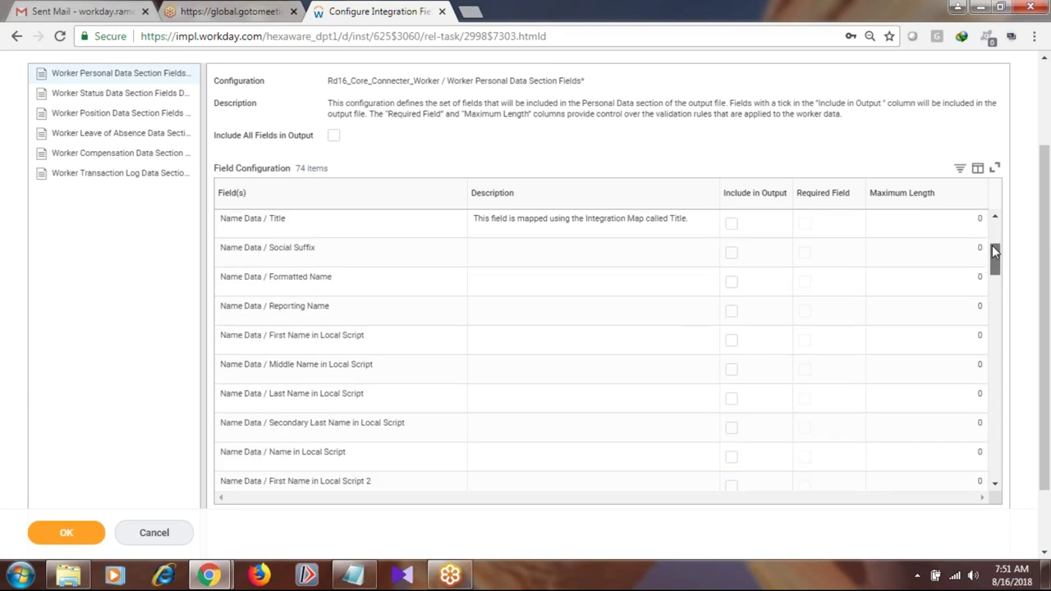
pyautogui.moveTo(992, 246); pyautogui.dragTo(993, 230)
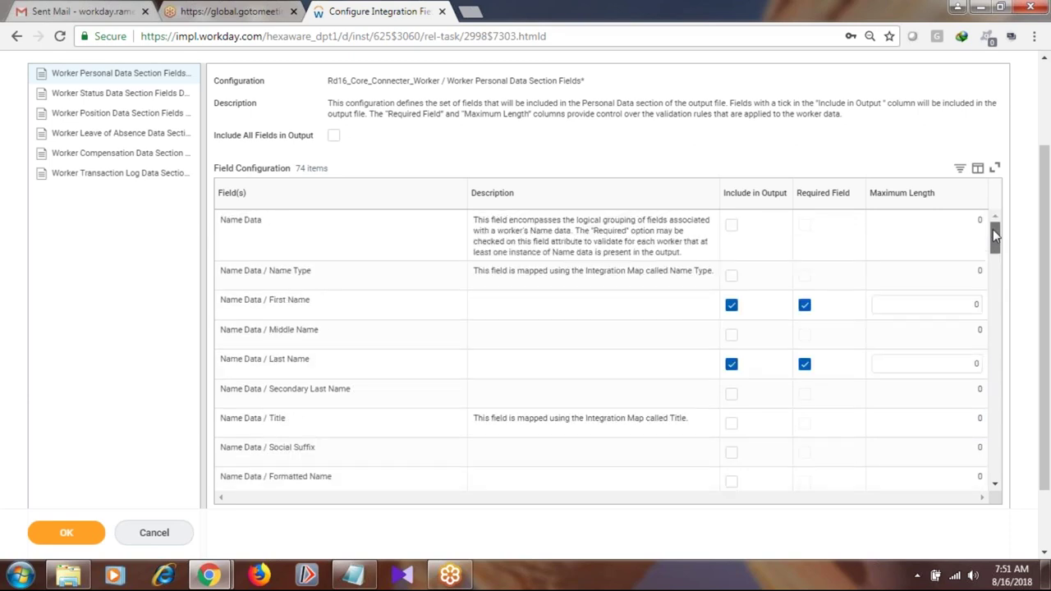
pyautogui.click(956, 304)
pyautogui.write('30')
pyautogui.click(976, 364)
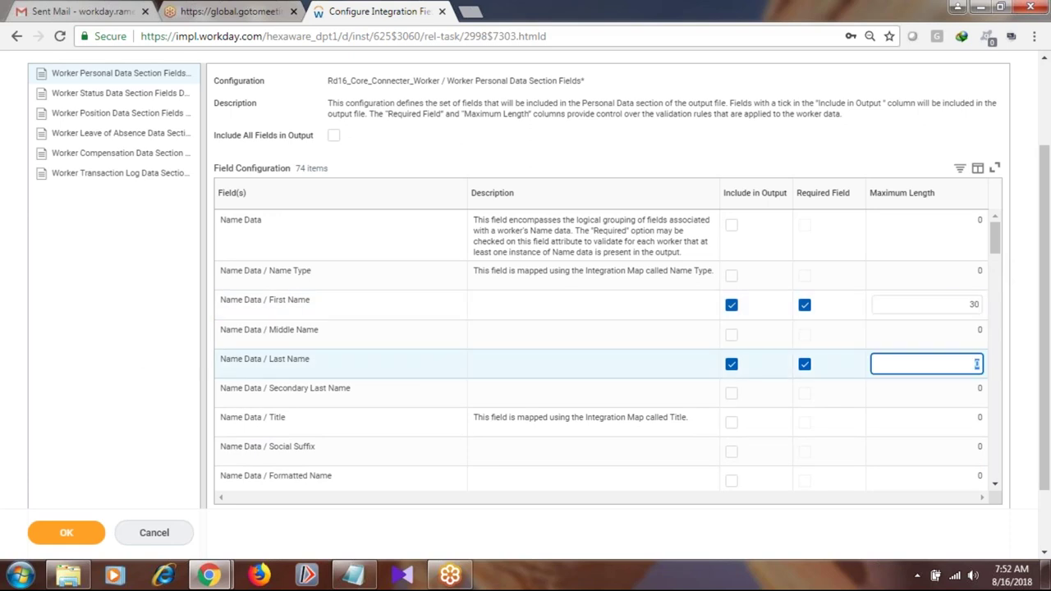
pyautogui.write('30')
pyautogui.moveTo(997, 244); pyautogui.dragTo(997, 294)
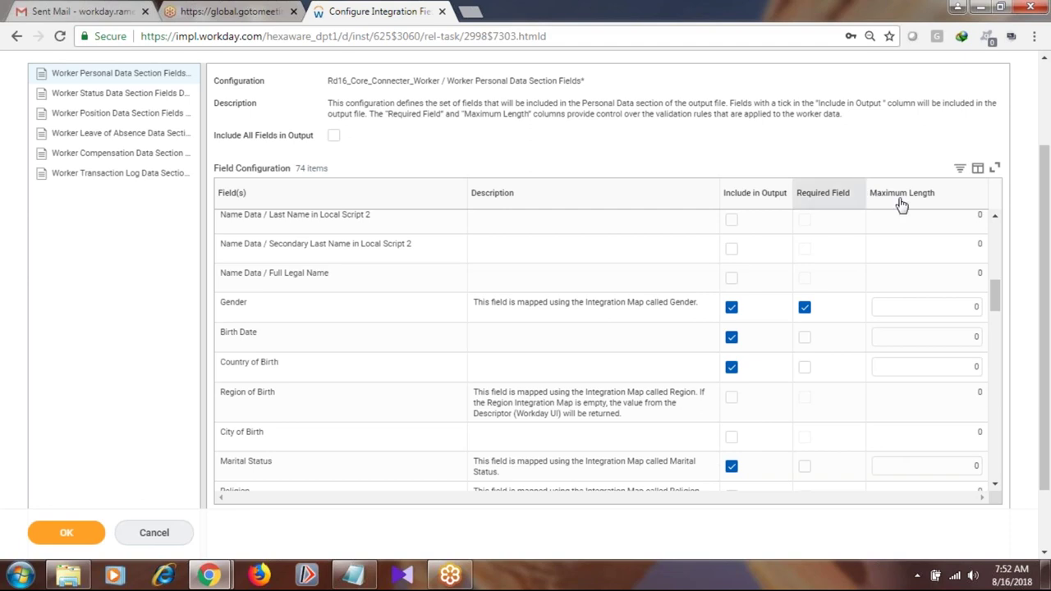
# - Include the Hire Date and Employee Status fields of the Worker Status Data section in the output
pyautogui.moveTo(1044, 267); pyautogui.dragTo(1049, 201)
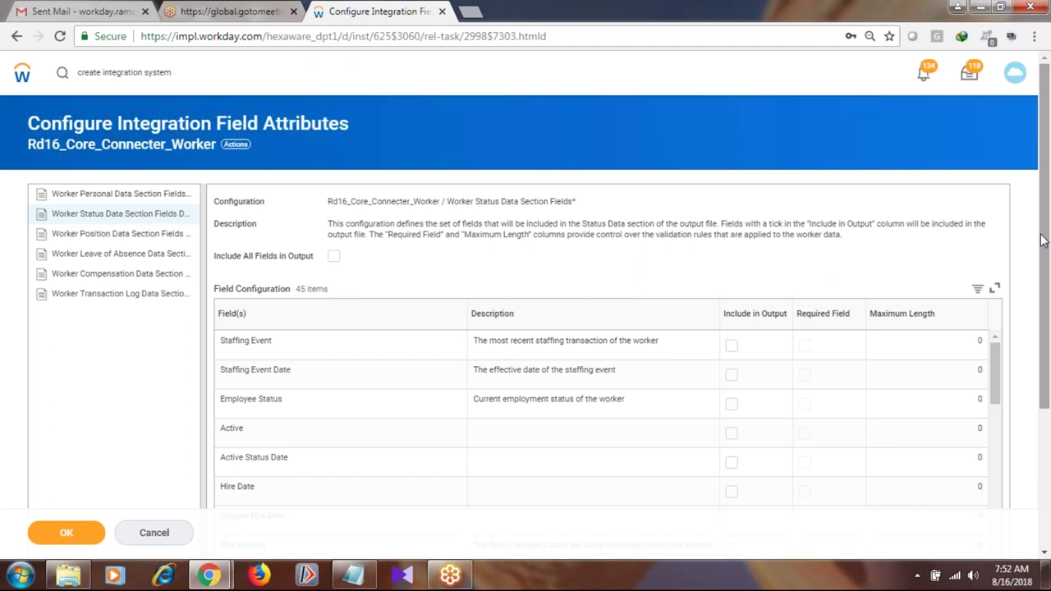
pyautogui.moveTo(1041, 240); pyautogui.dragTo(1042, 354)
pyautogui.click(731, 317)
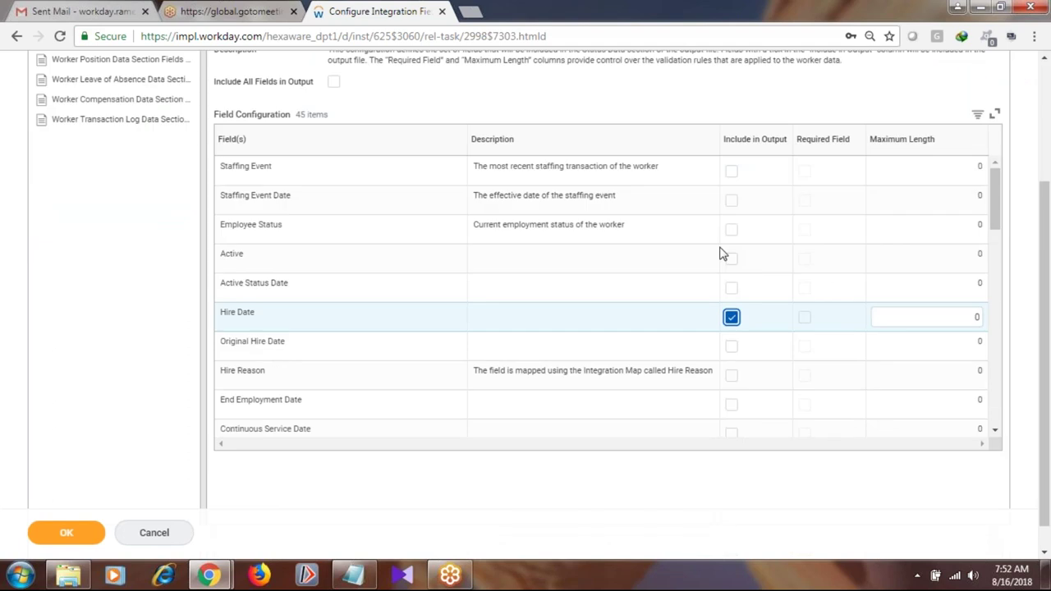
pyautogui.click(731, 229)
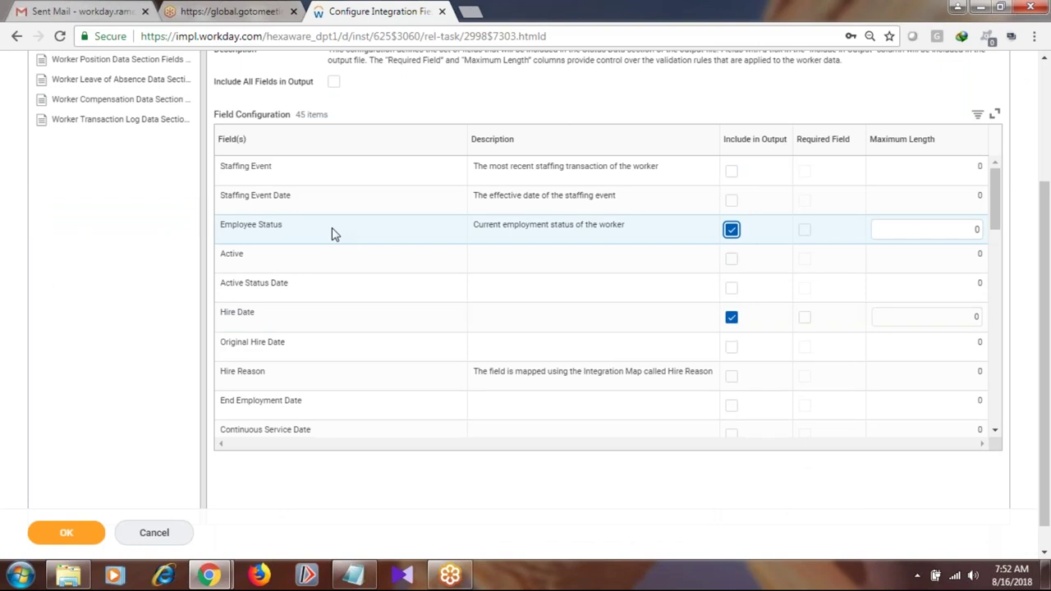
# - Include the Termination Date field of the Worker Status Data section in the output
pyautogui.moveTo(999, 228); pyautogui.dragTo(995, 275)
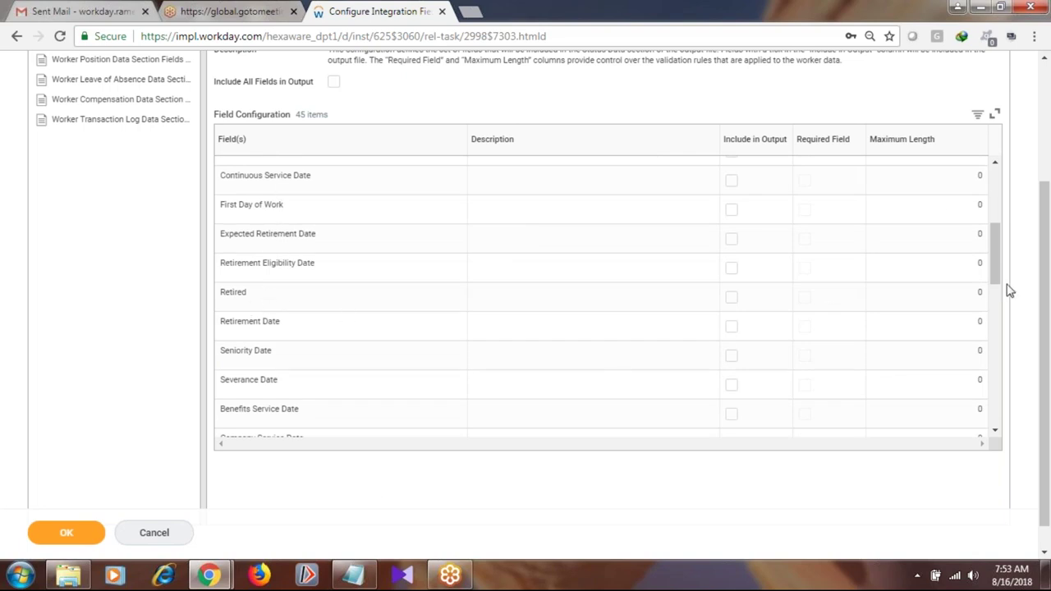
pyautogui.moveTo(997, 281); pyautogui.dragTo(1001, 331)
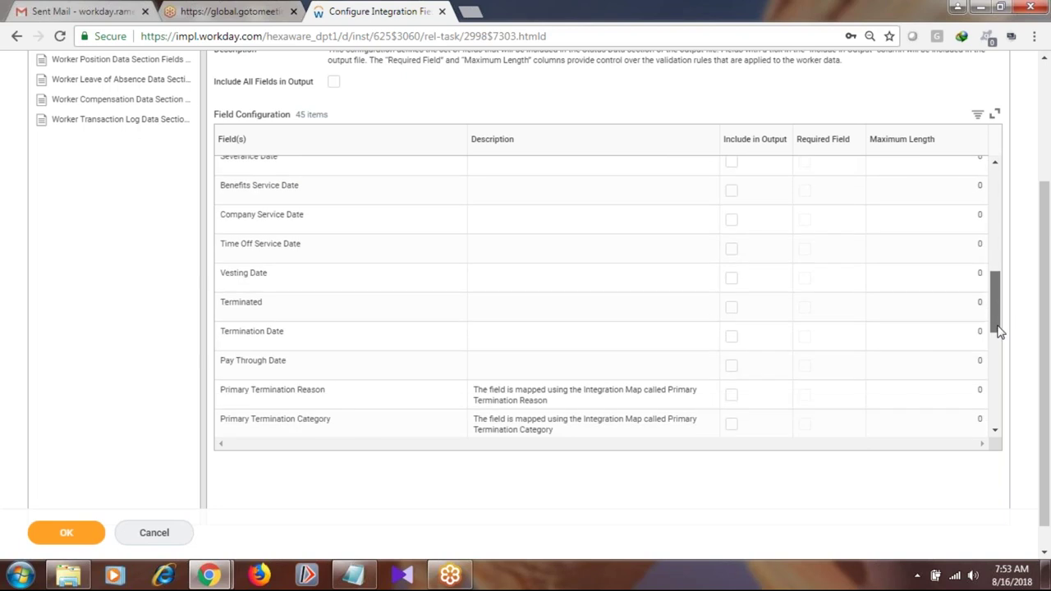
pyautogui.click(731, 338)
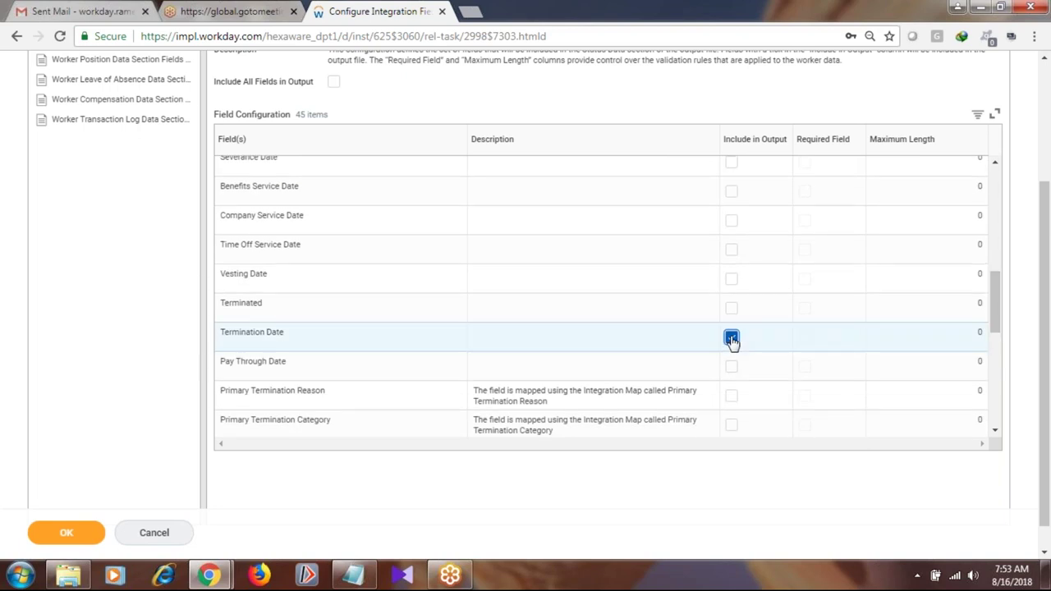
pyautogui.click(961, 328)
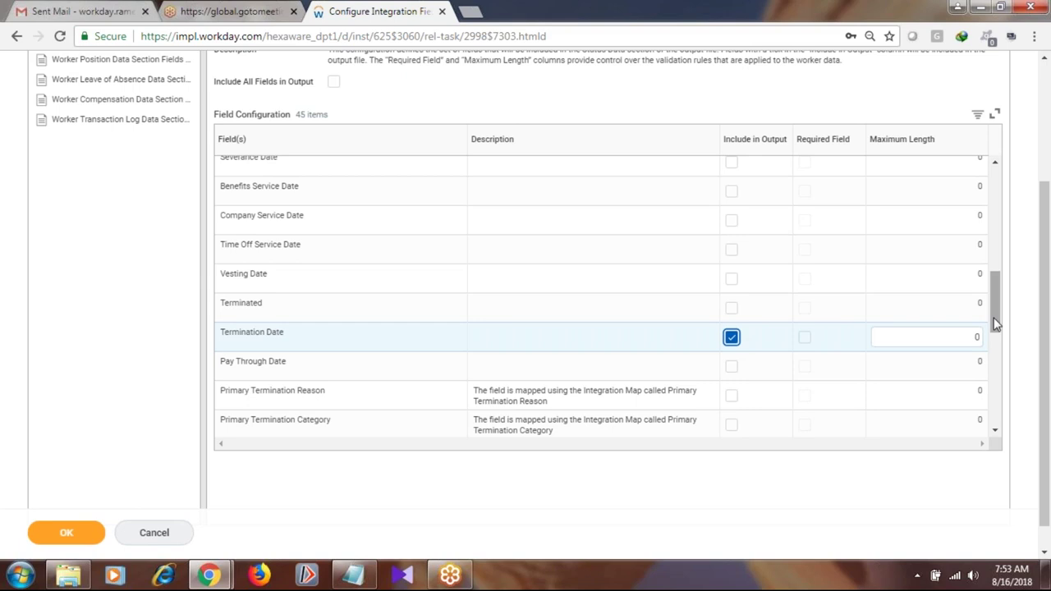
# - Include the Probation Start Date and Probation End Date fields of the Worker Status Data section in the output
pyautogui.scroll(-1, 997, 372)
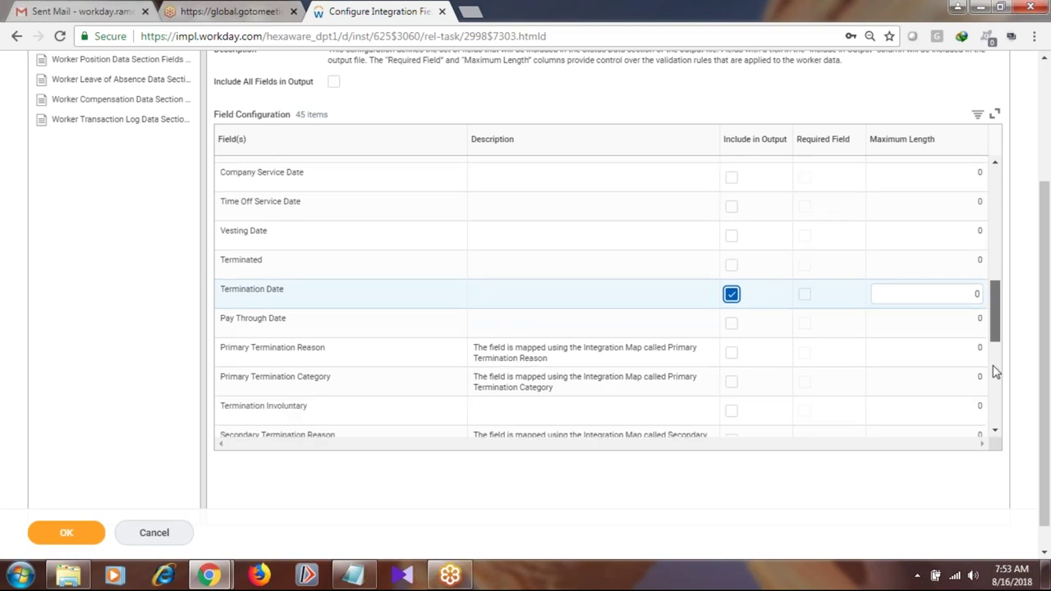
pyautogui.scroll(-5, 995, 372)
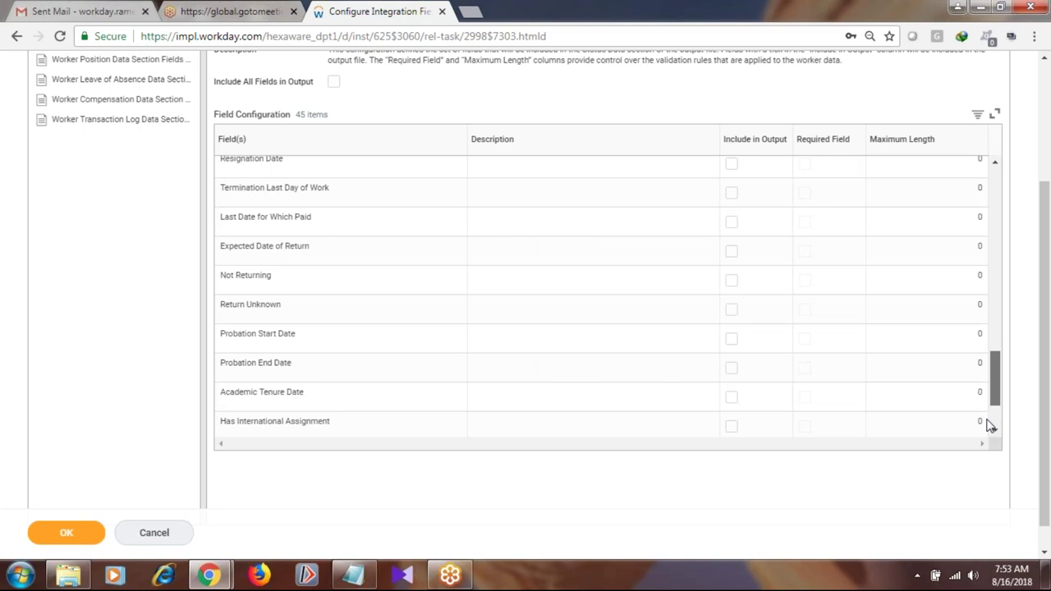
pyautogui.scroll(-2, 989, 425)
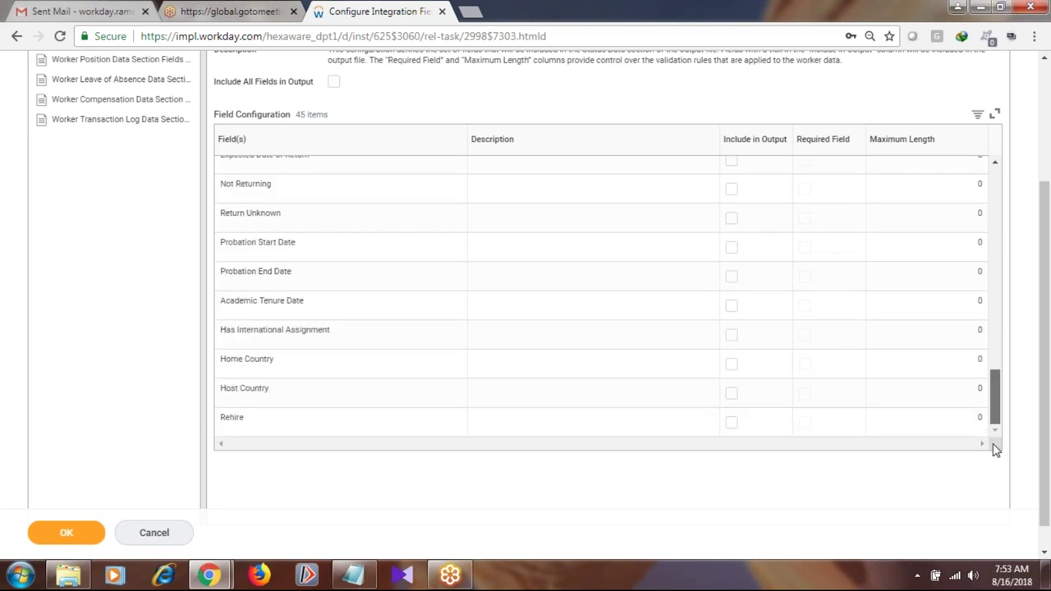
pyautogui.scroll(2, 234, 395)
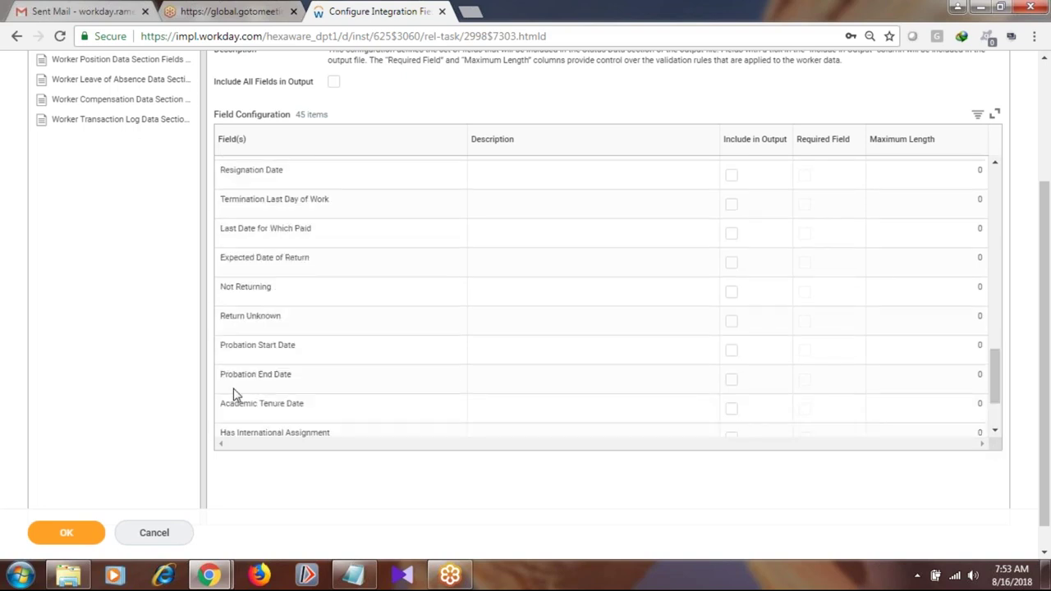
pyautogui.click(731, 352)
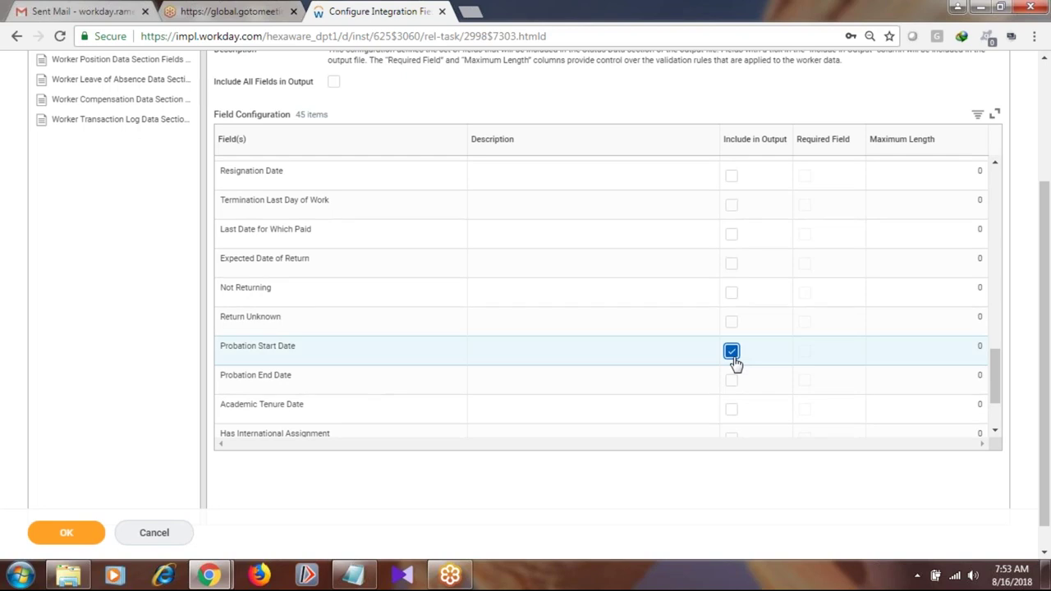
pyautogui.click(732, 381)
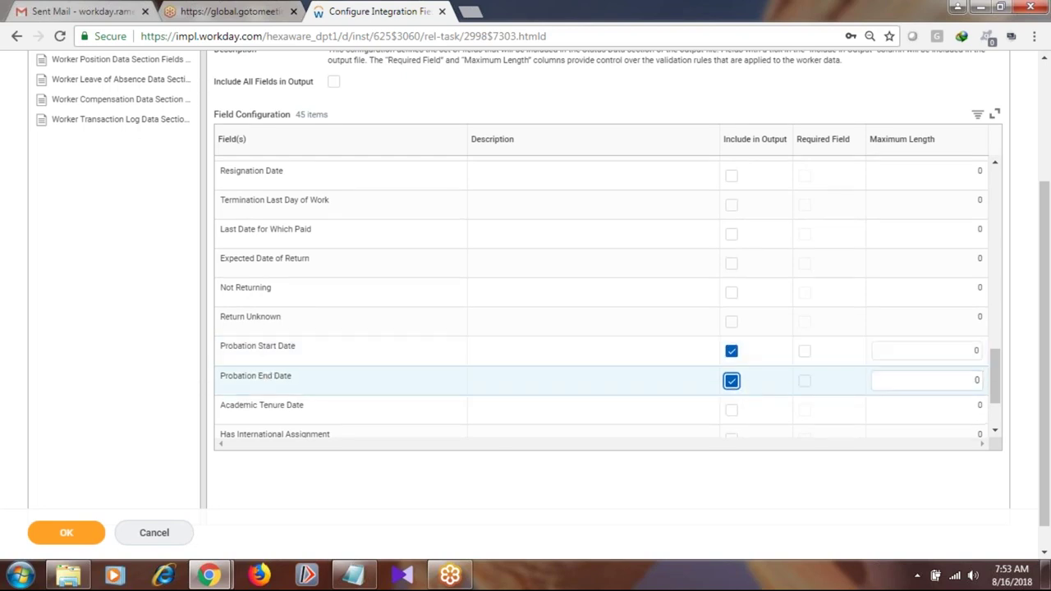
pyautogui.moveTo(1002, 383); pyautogui.dragTo(999, 409)
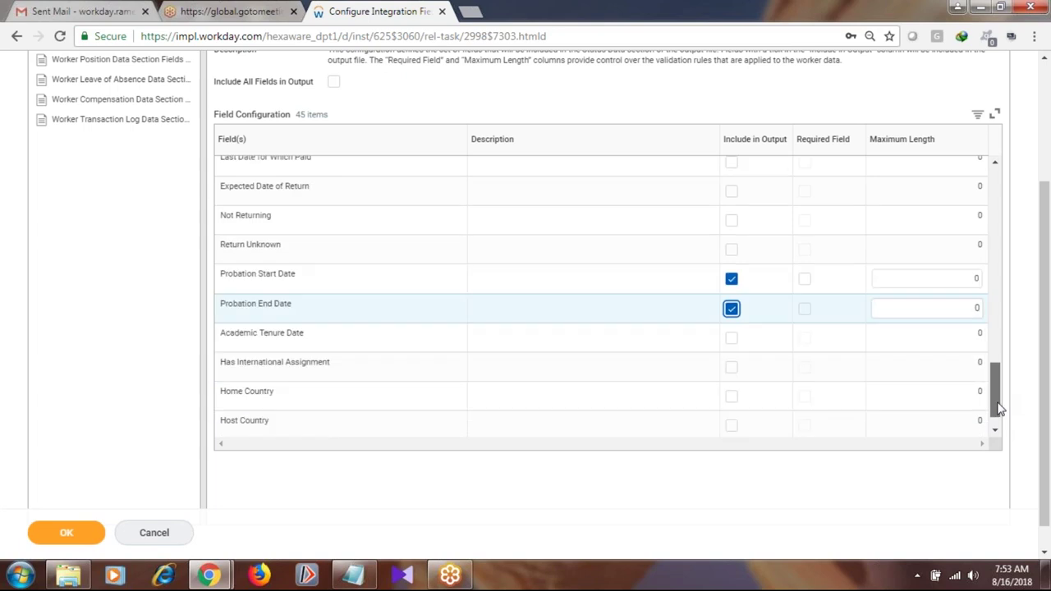
pyautogui.scroll(-1, 997, 386)
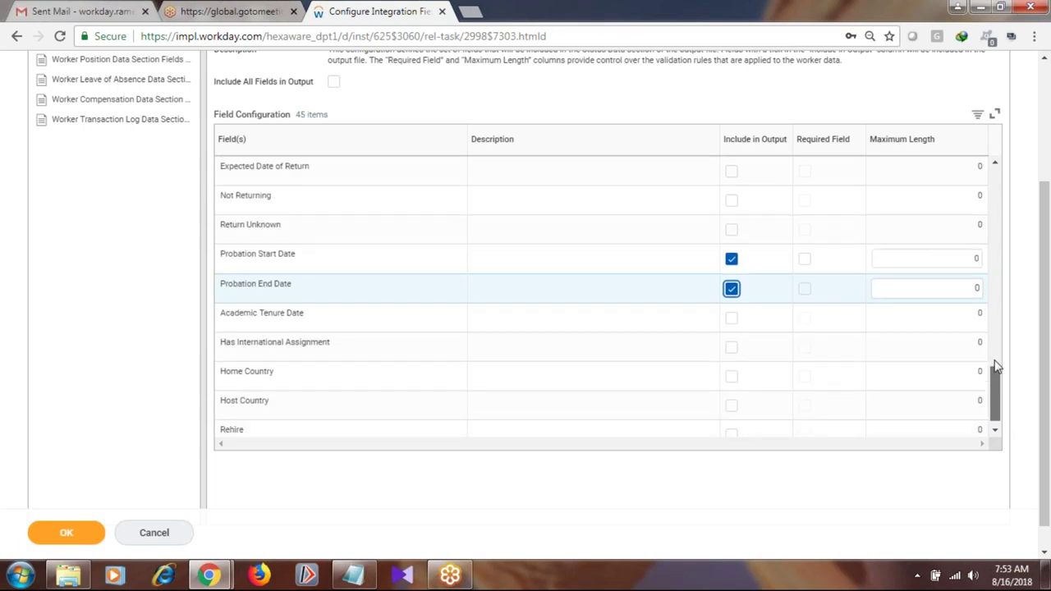
pyautogui.click(733, 289)
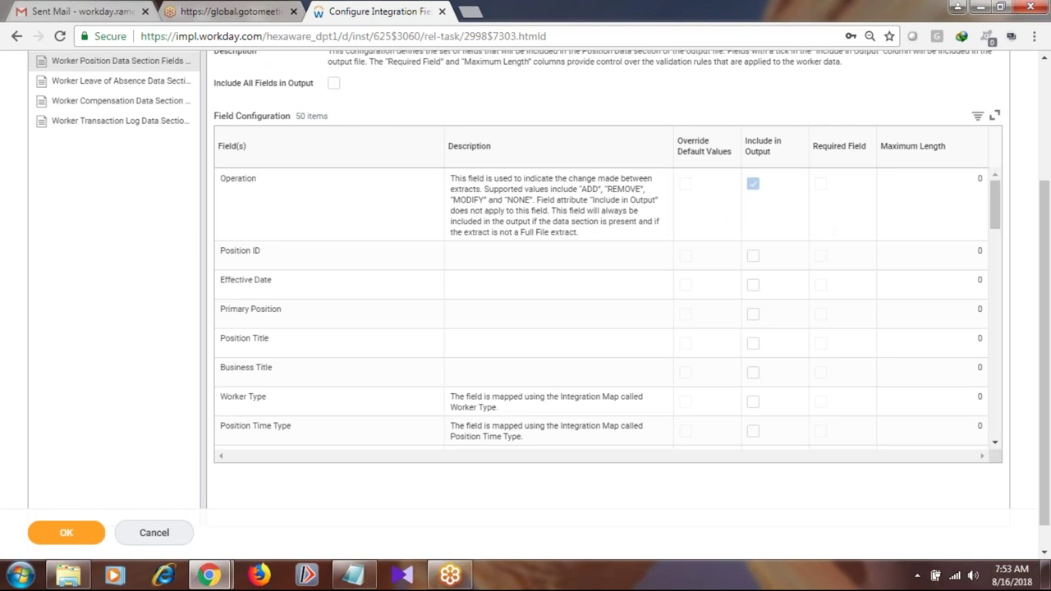
# - Include the Position Title and Business Title fields of the Worker Position Data section in the output
pyautogui.scroll(1, 1047, 212)
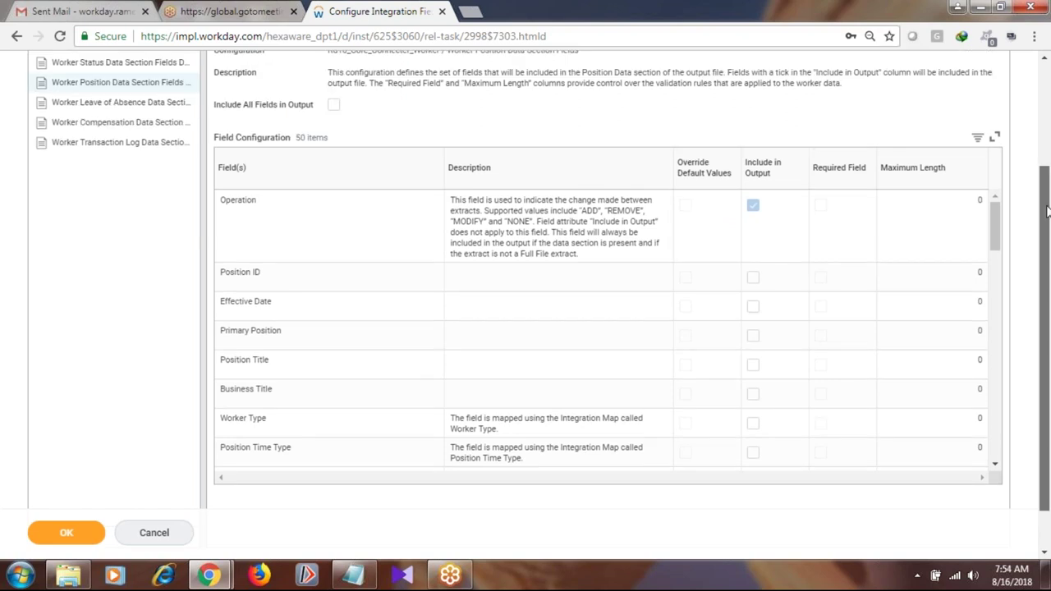
pyautogui.scroll(1, 1048, 212)
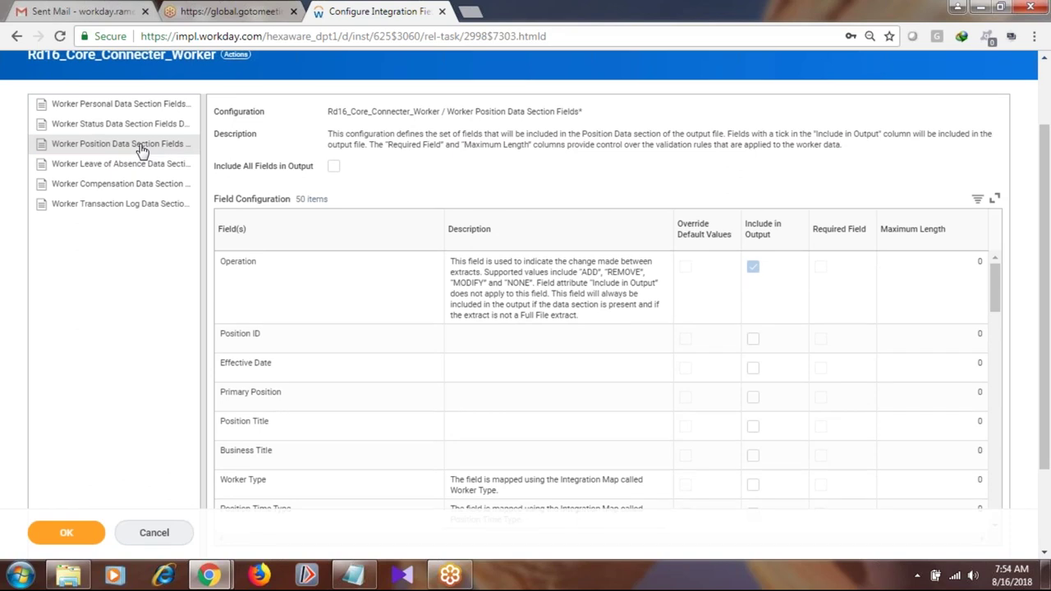
pyautogui.click(753, 426)
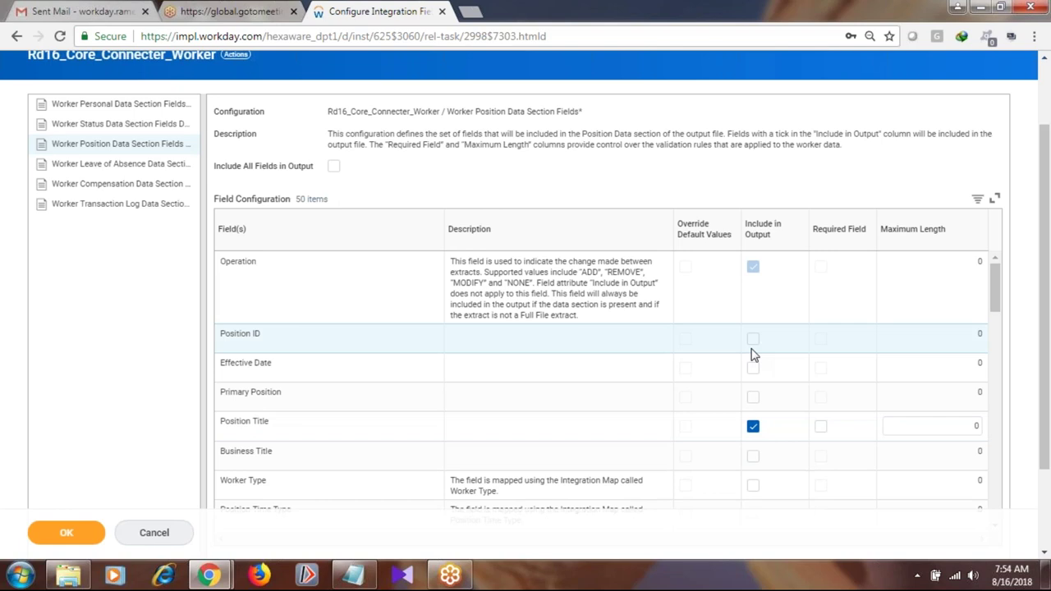
pyautogui.click(753, 456)
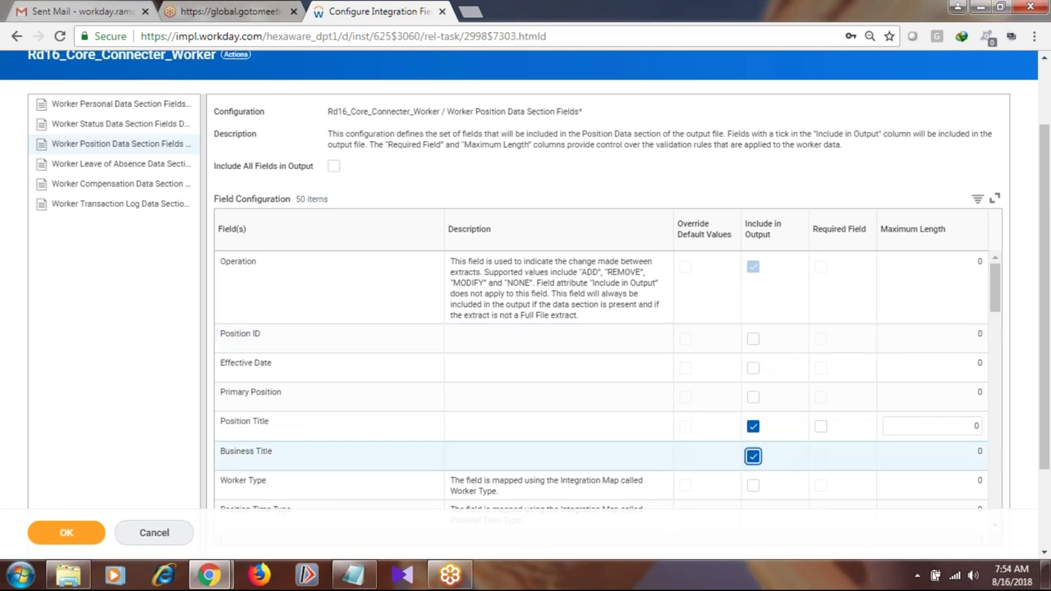
# - Include the Supervisor ID and Supervisor Name fields of Supervisor in the Worker Position Data output
pyautogui.moveTo(996, 306); pyautogui.dragTo(1012, 552)
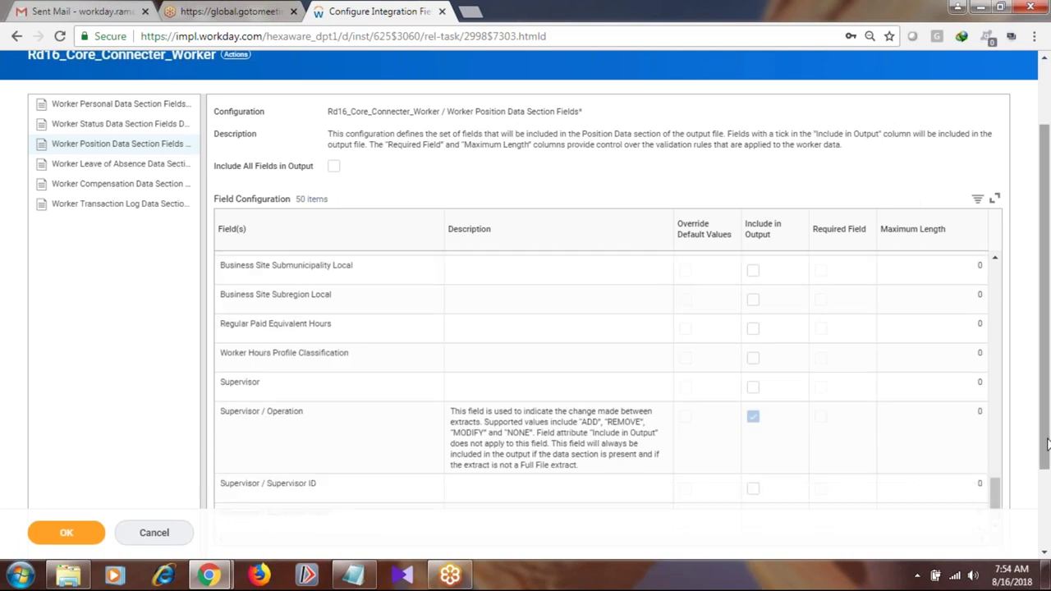
pyautogui.moveTo(1045, 469); pyautogui.dragTo(1046, 477)
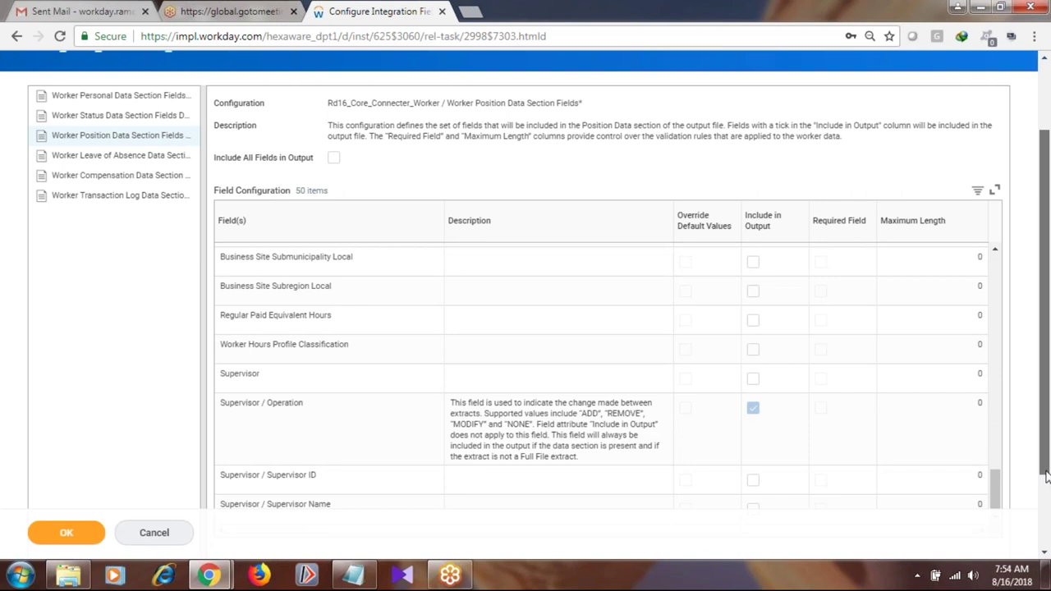
pyautogui.moveTo(1045, 476); pyautogui.dragTo(1046, 525)
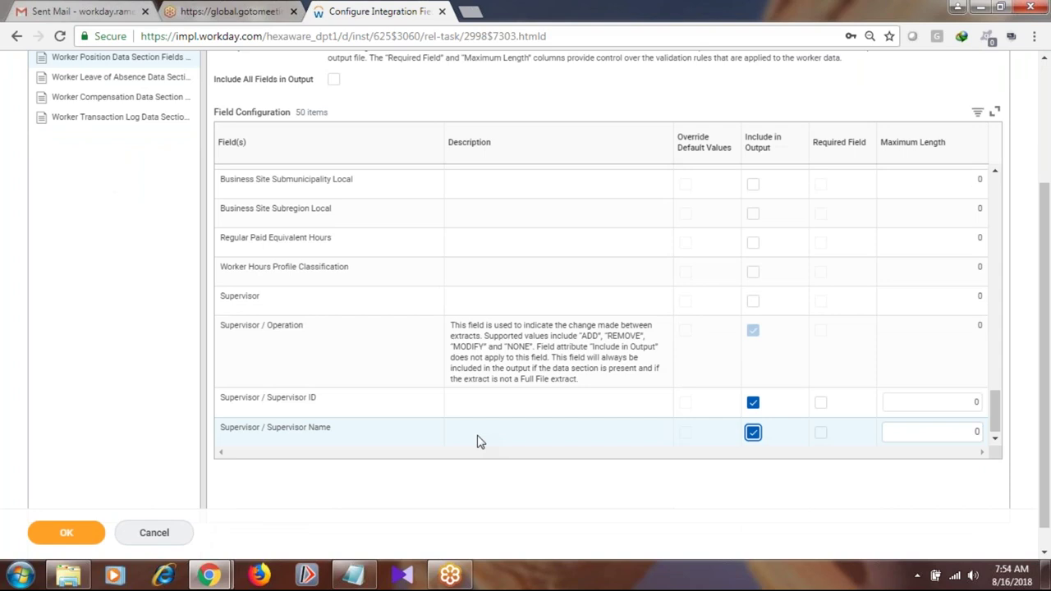
pyautogui.scroll(5, 747, 201)
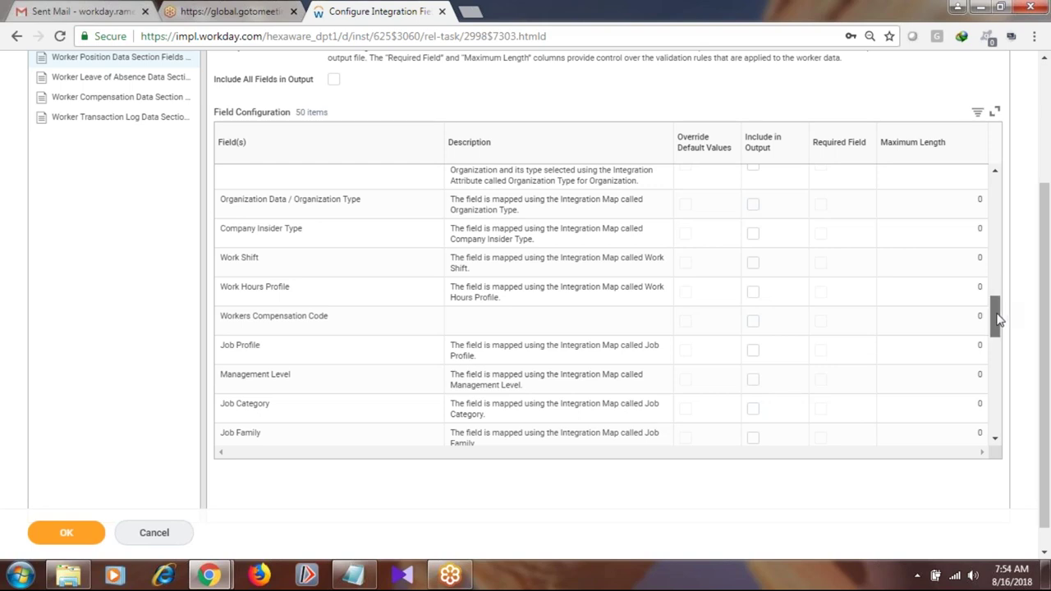
pyautogui.scroll(-1, 1003, 367)
pyautogui.scroll(-5, 1004, 367)
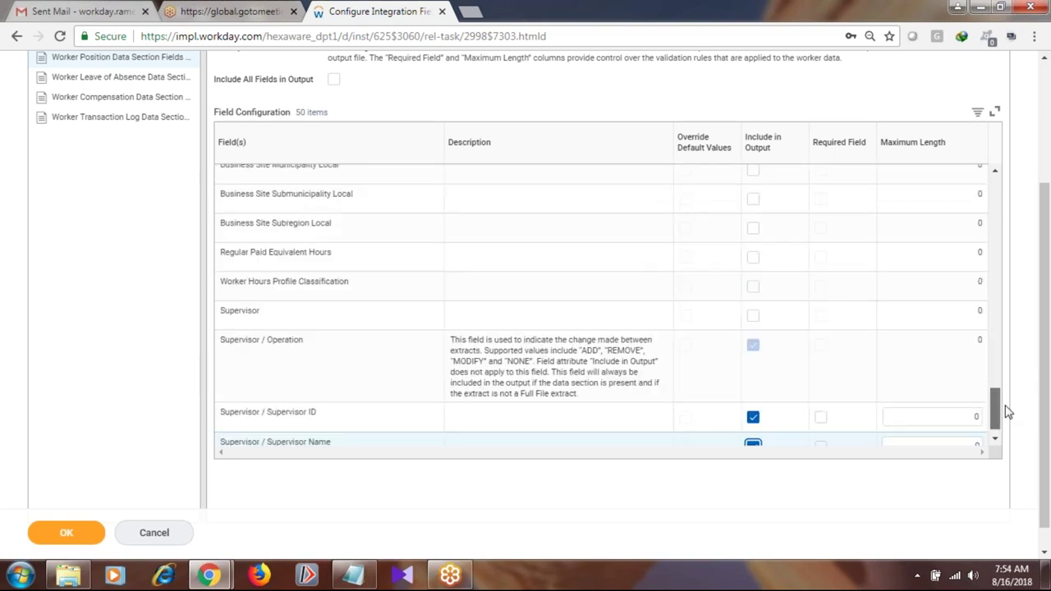
pyautogui.scroll(6, 1010, 394)
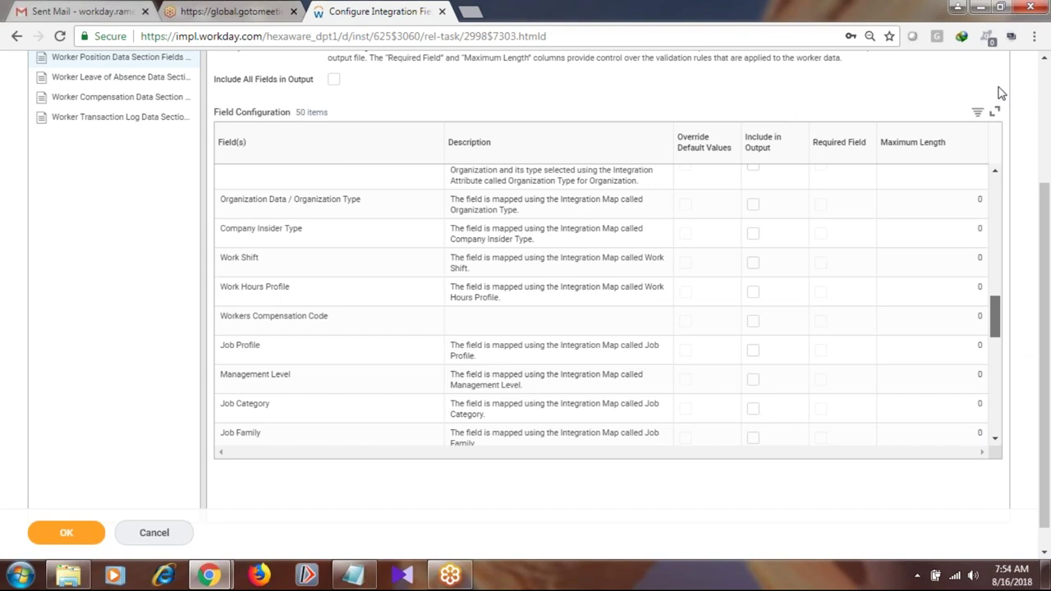
pyautogui.moveTo(994, 316); pyautogui.dragTo(996, 187)
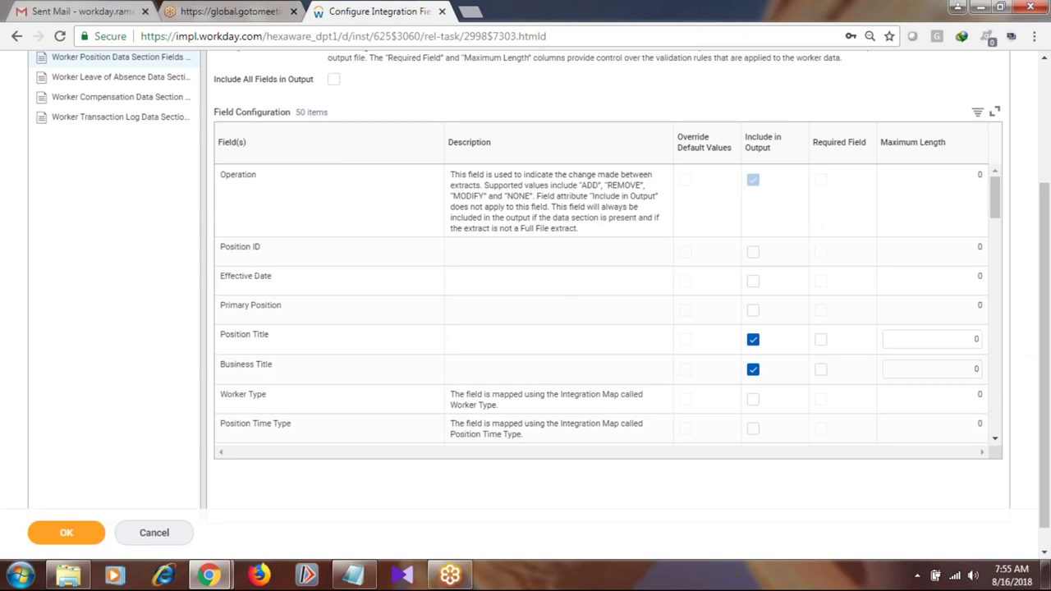
# - Include the Leave Start Date, Estimated Leave End Date and On Leave fields of the Worker Leave of Absence Data section in the output
pyautogui.click(138, 82)
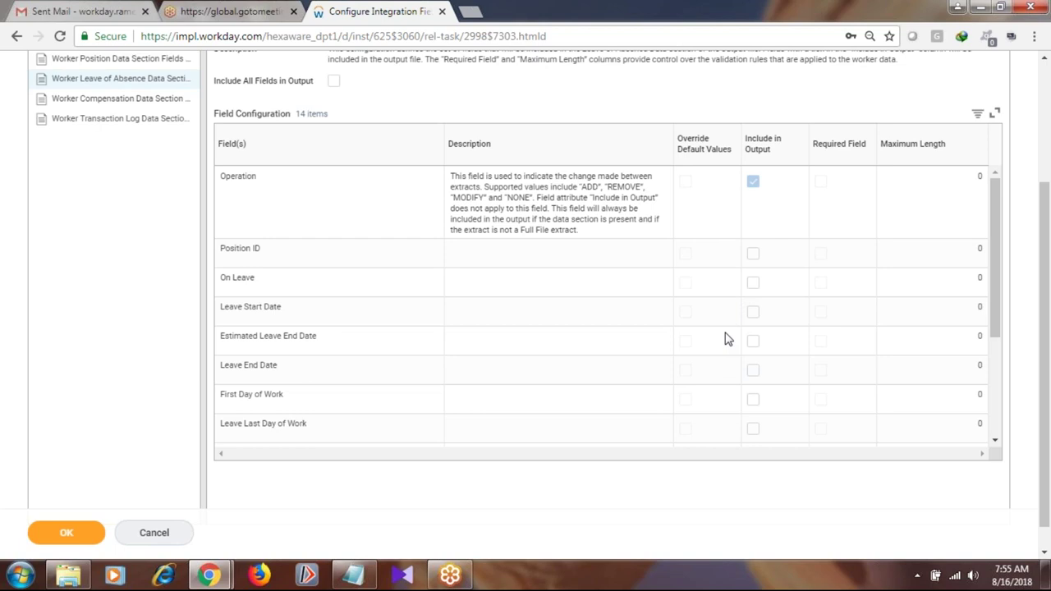
pyautogui.click(754, 313)
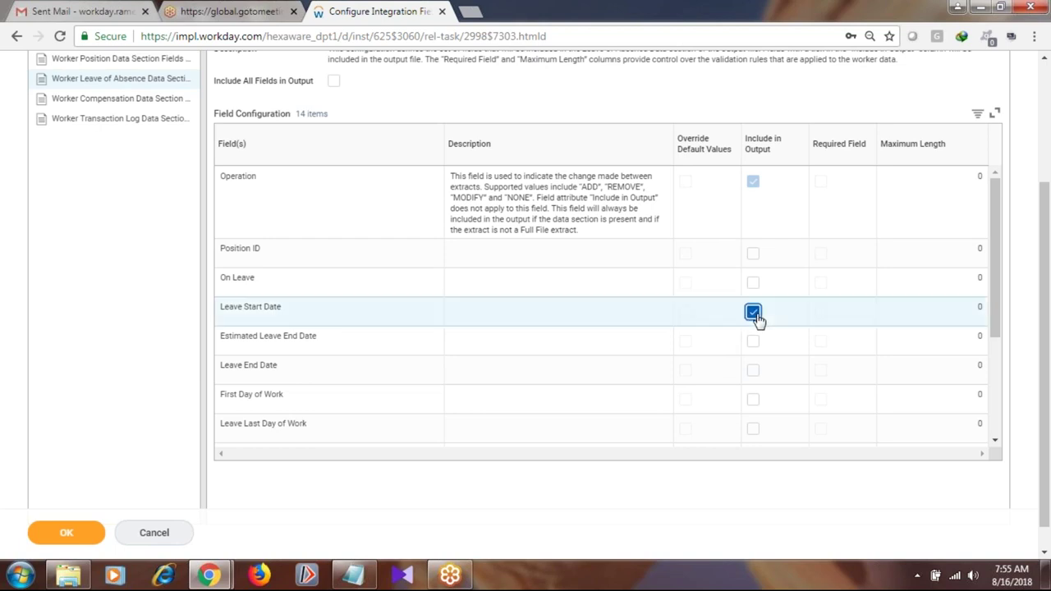
pyautogui.click(754, 343)
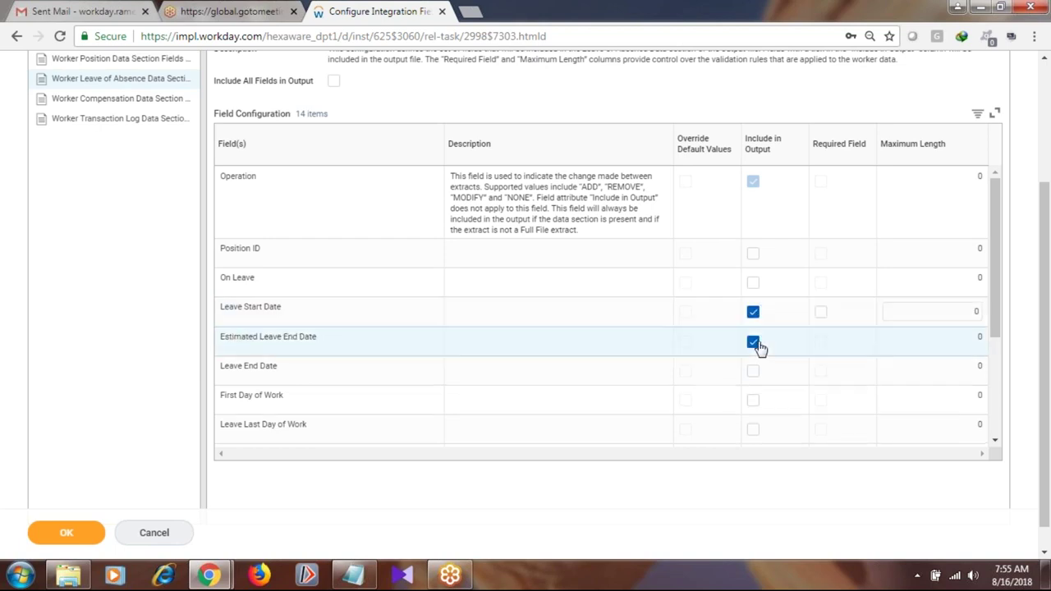
pyautogui.click(753, 283)
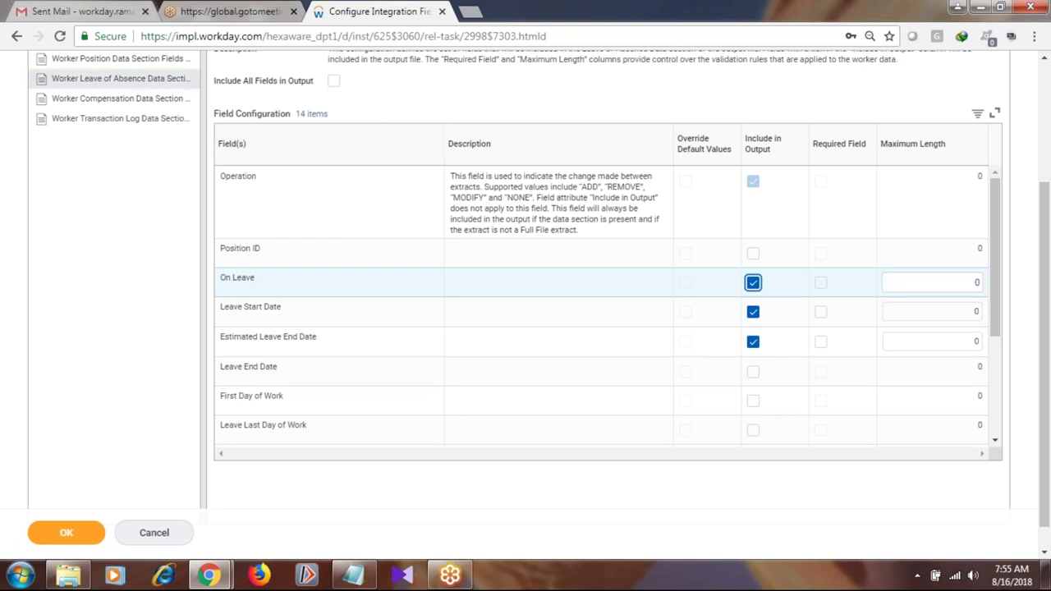
# - Include Total Base Pay, Base Pay Currency, Base Pay Frequency and Total Annual Base Pay of the Worker Compensation Data section in the output
pyautogui.click(123, 106)
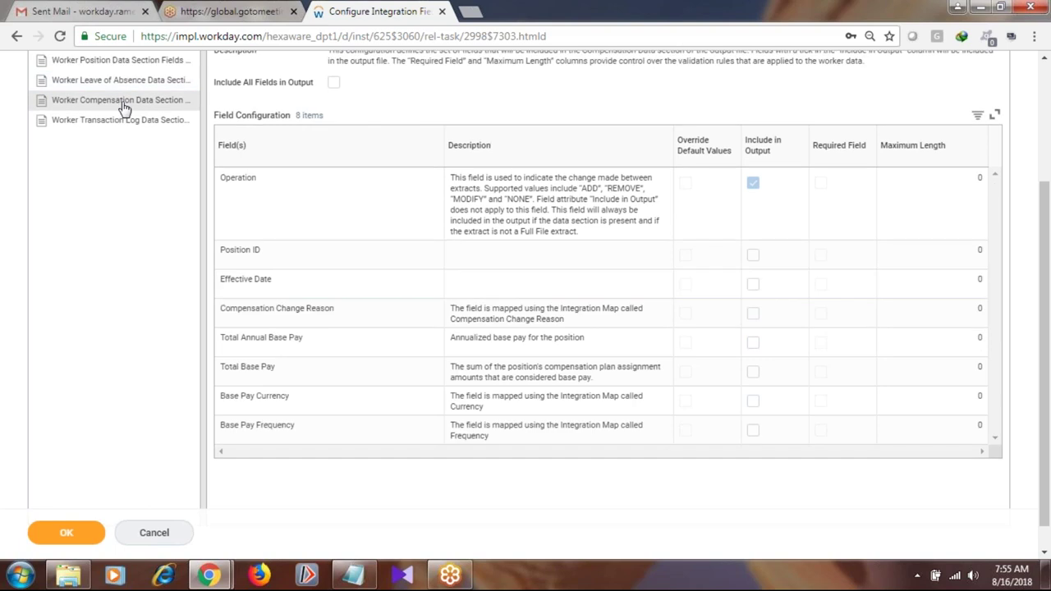
pyautogui.click(753, 372)
pyautogui.click(753, 402)
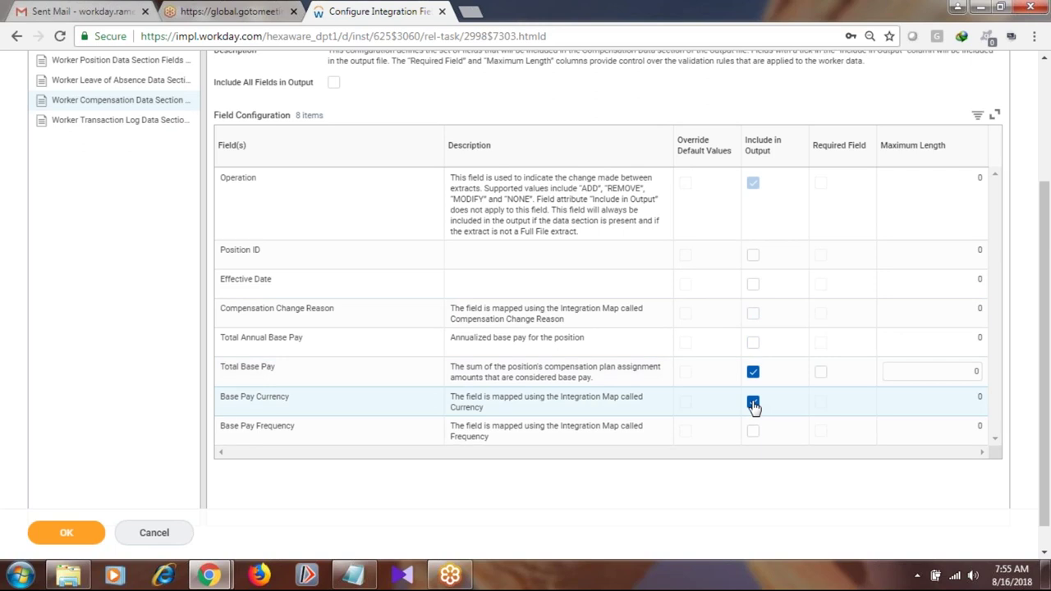
pyautogui.click(753, 431)
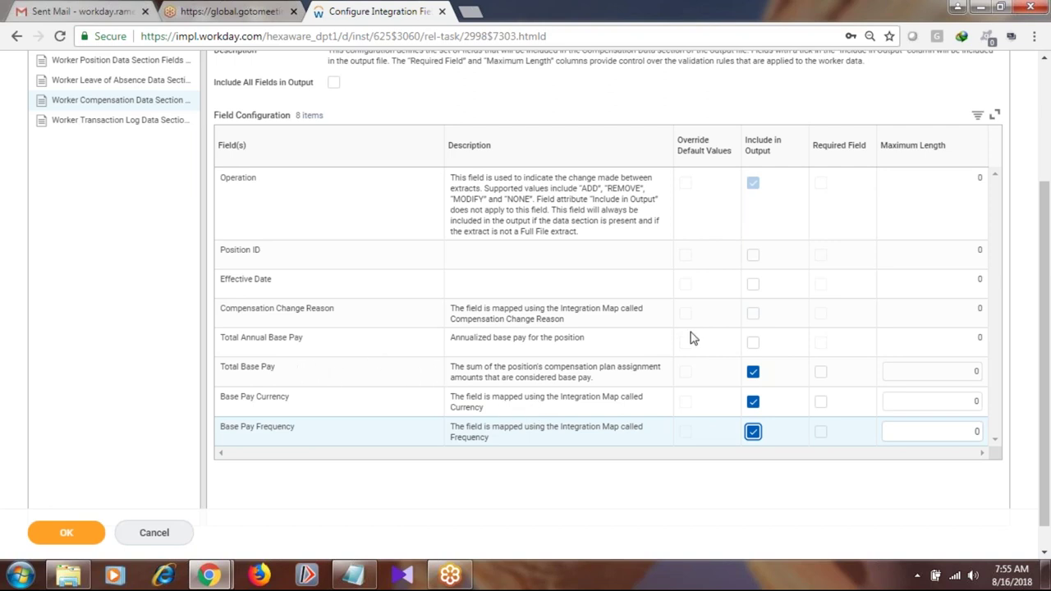
pyautogui.click(752, 345)
pyautogui.click(752, 345)
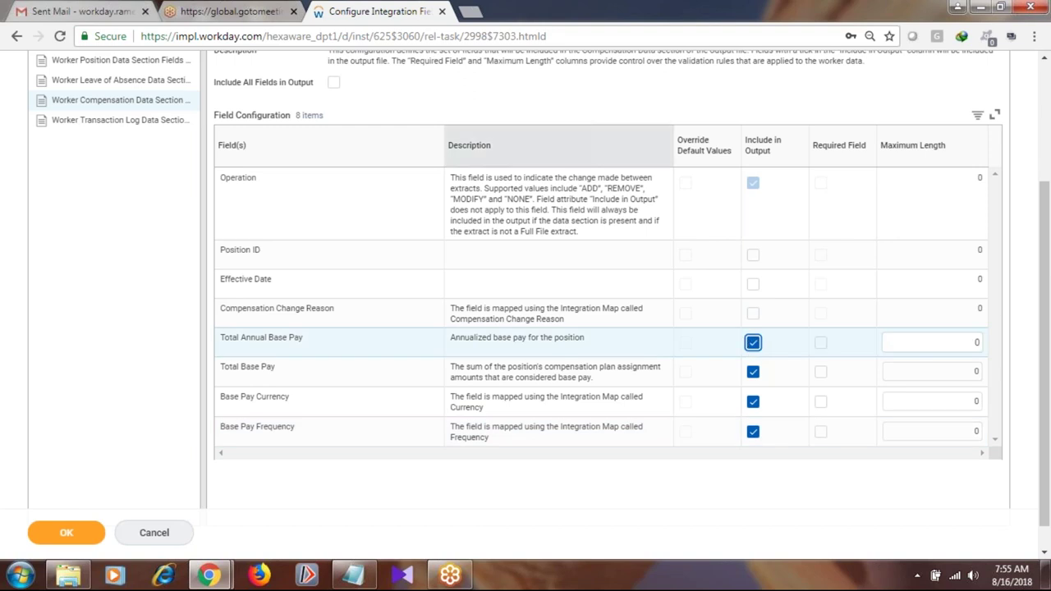
# - Include Transaction Log Description, Transaction Effective Moment, Transaction Entry Moment and Transaction Log Type of the Worker Transaction Log Data section in the output and save the configuration
pyautogui.click(140, 121)
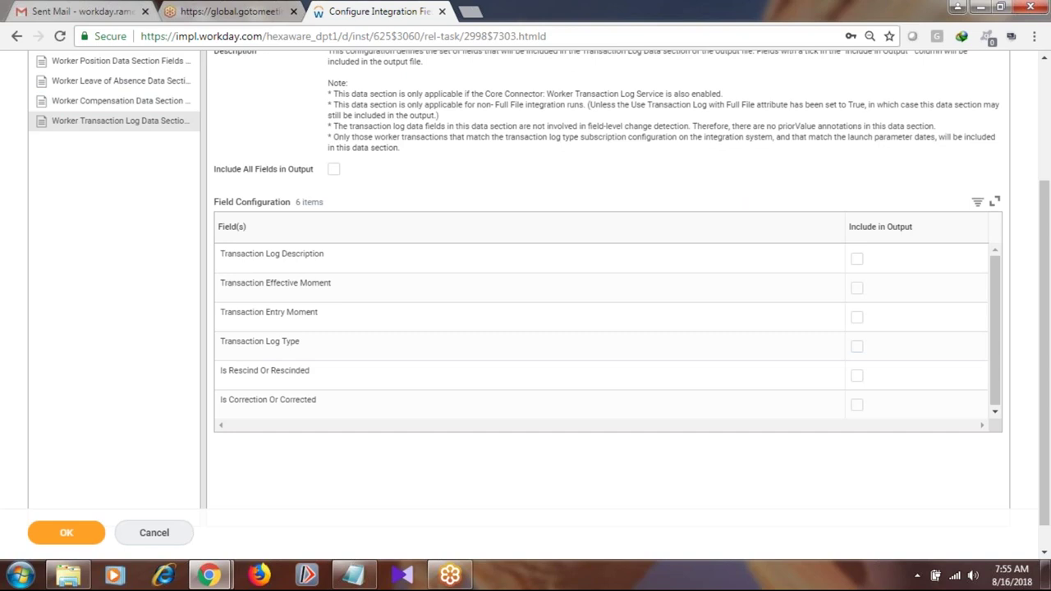
pyautogui.click(857, 258)
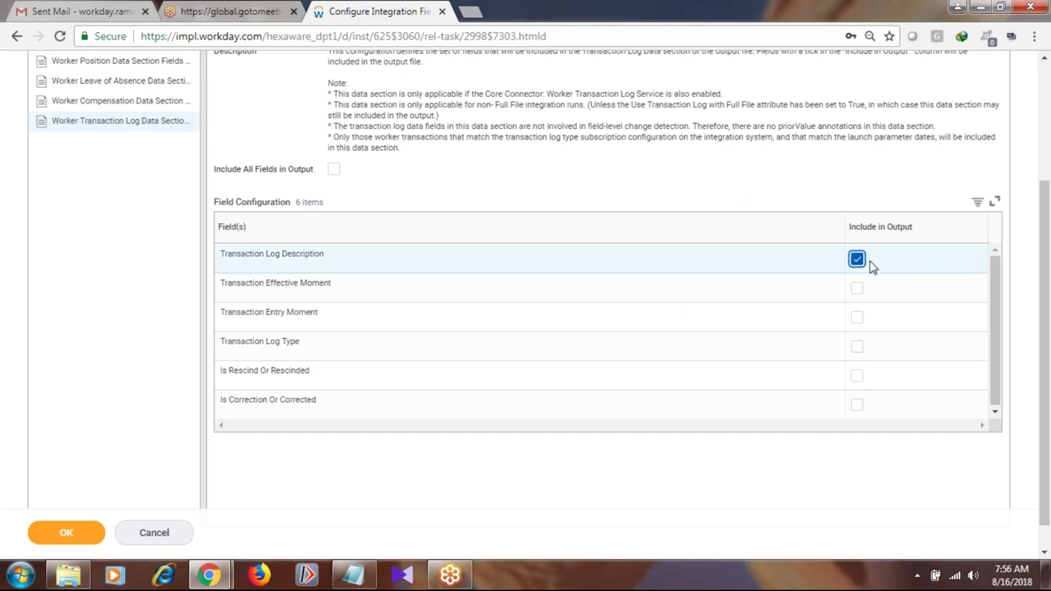
pyautogui.click(859, 288)
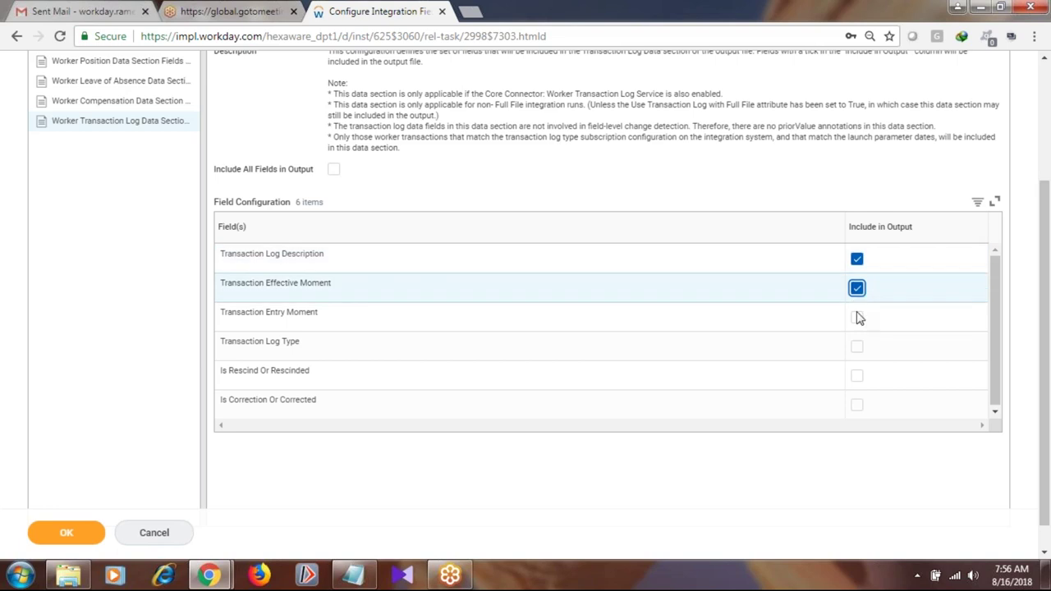
pyautogui.click(859, 322)
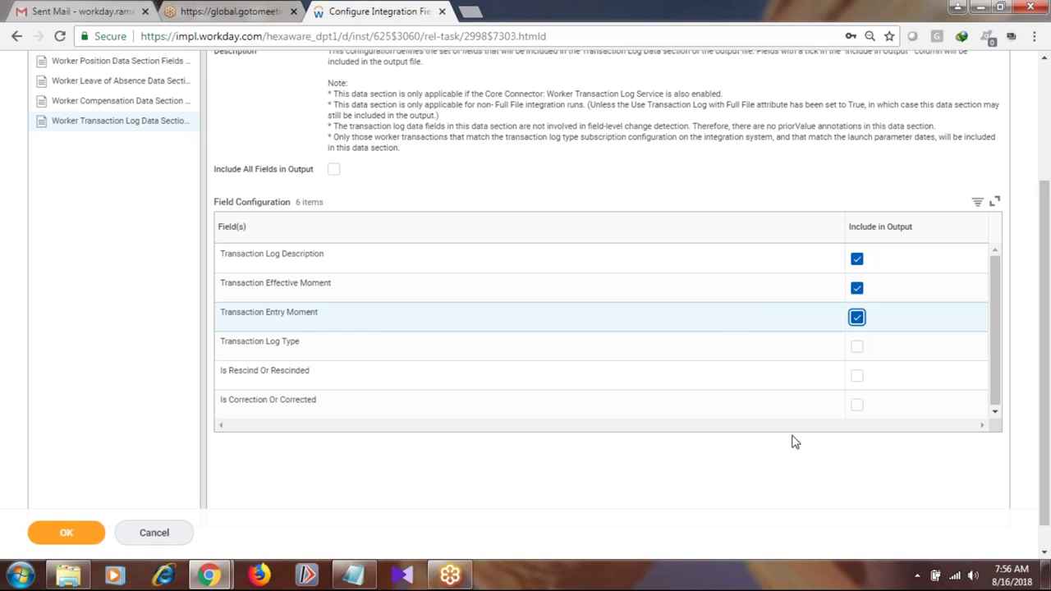
pyautogui.click(858, 350)
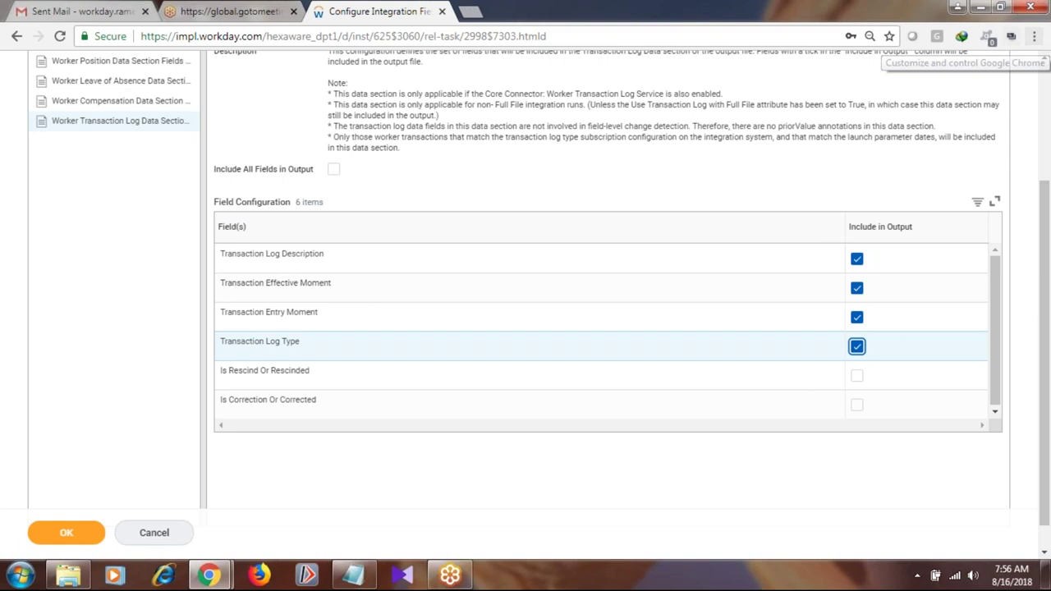
pyautogui.click(79, 535)
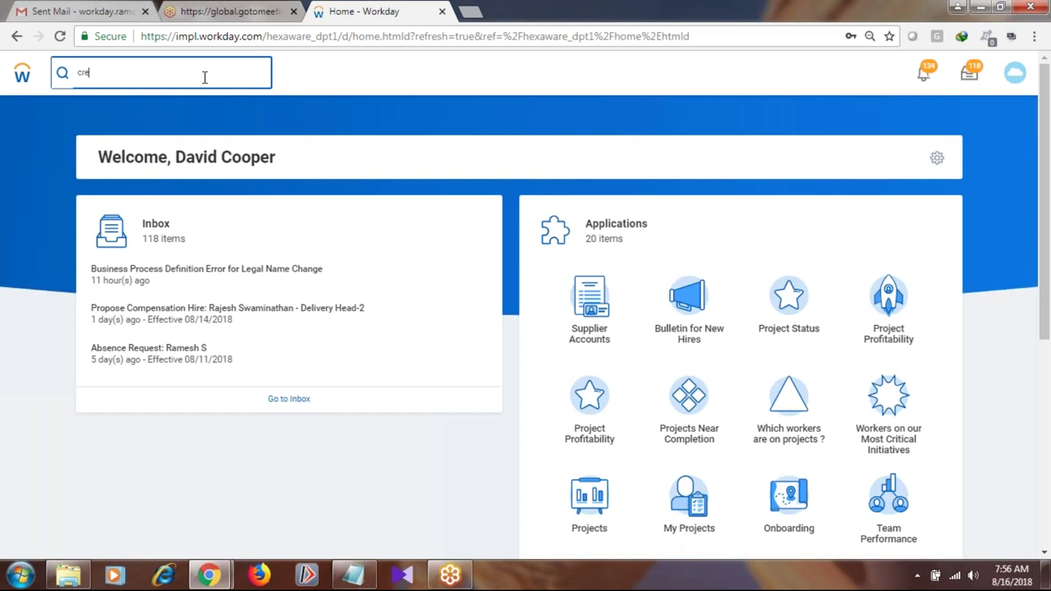
# - Search Workday for the integration system with "intsys: int16"
pyautogui.hotkey('ctrl', 'a')
pyautogui.write('intsys: int16')
pyautogui.press('BackSpace')
pyautogui.write('6')
pyautogui.press('Return')
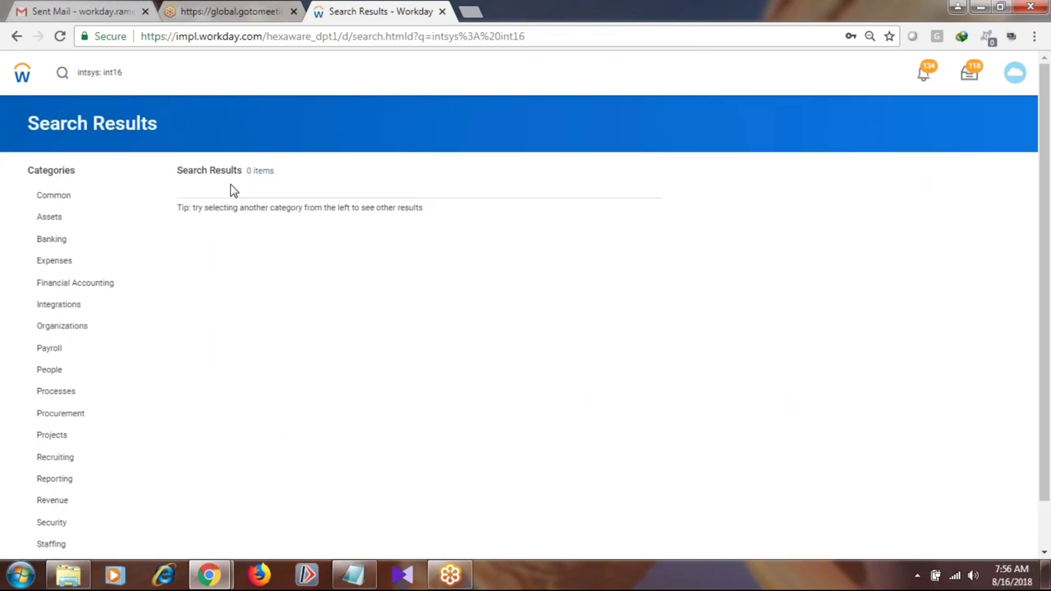
# - Search for "intsys: rd16" and open the Rd16_Core_Connecter_Worker integration system
pyautogui.click(139, 71)
pyautogui.doubleClick(113, 72)
pyautogui.write('int16')
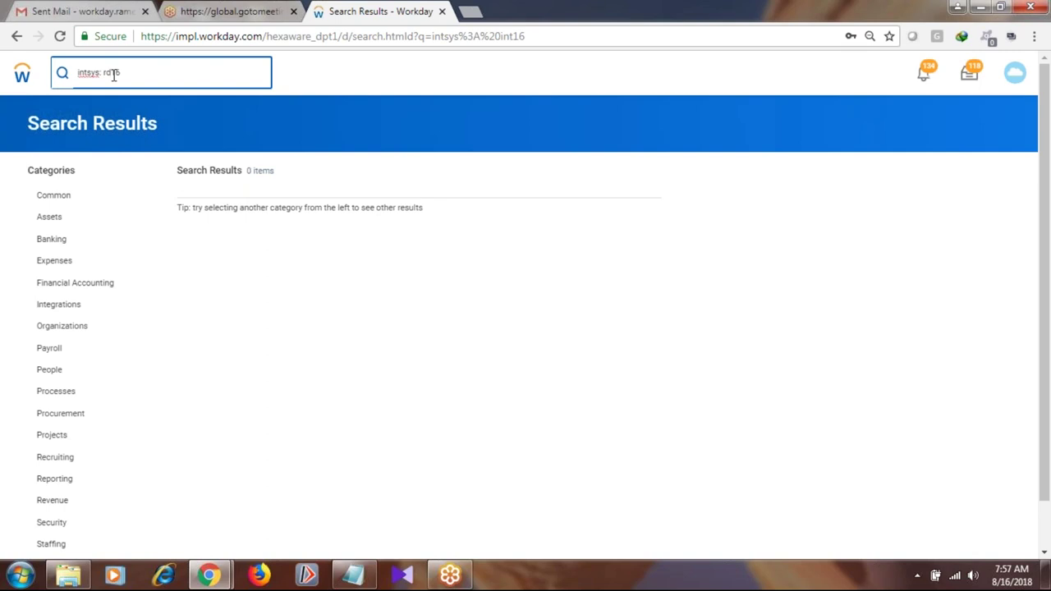
pyautogui.press('Return')
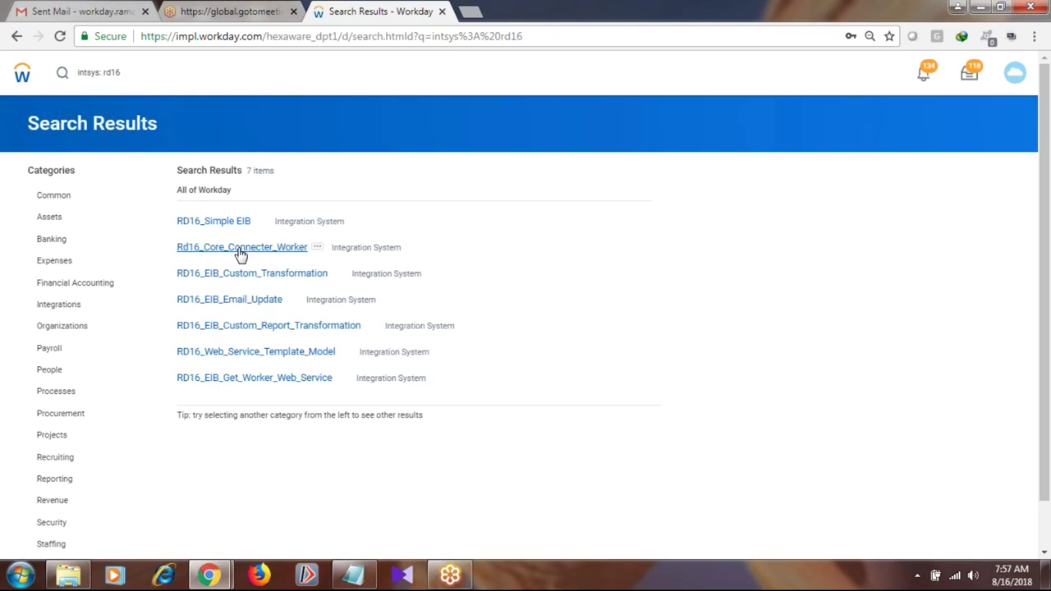
pyautogui.click(241, 250)
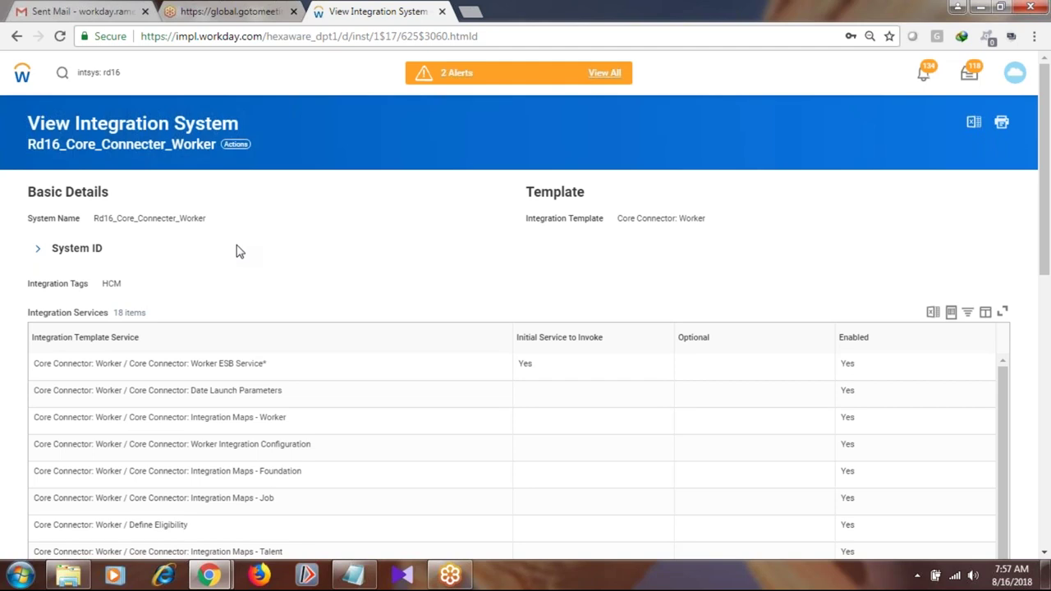
pyautogui.click(236, 144)
pyautogui.moveTo(271, 224)
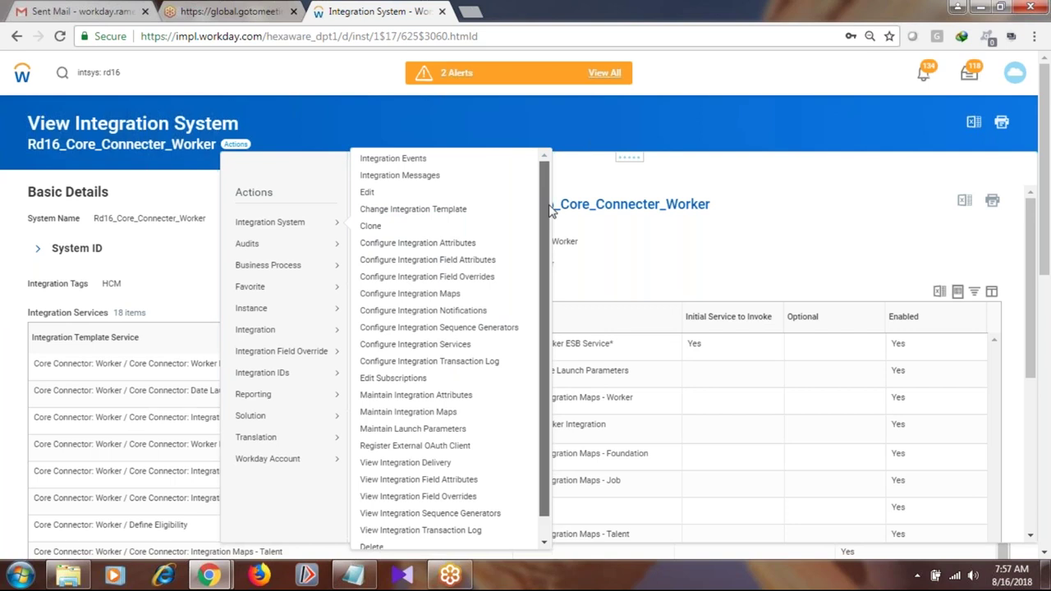
pyautogui.scroll(-1, 551, 211)
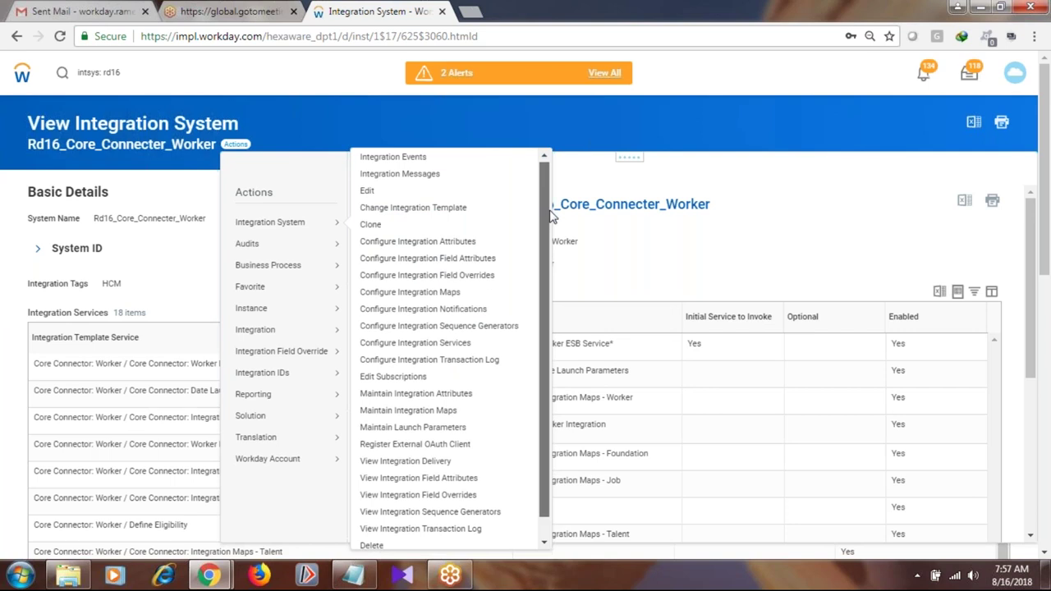
pyautogui.scroll(-1, 460, 254)
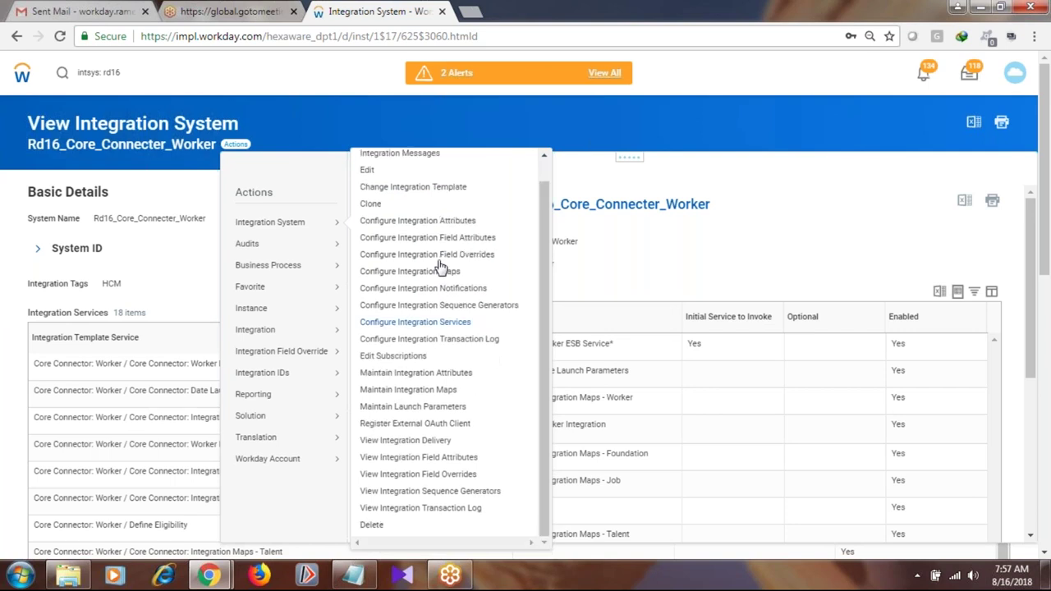
pyautogui.click(326, 218)
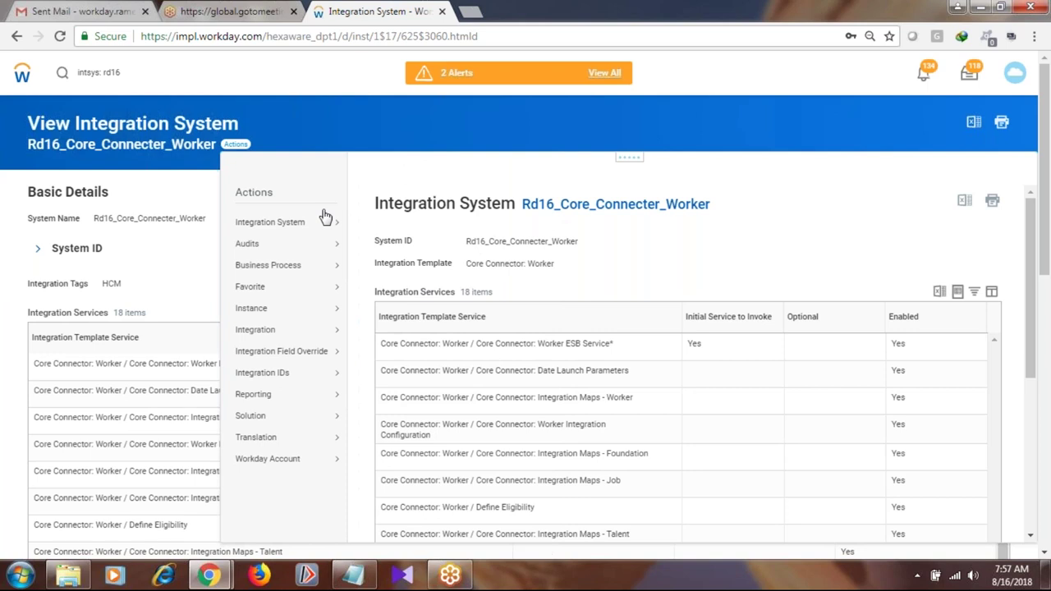
pyautogui.click(326, 218)
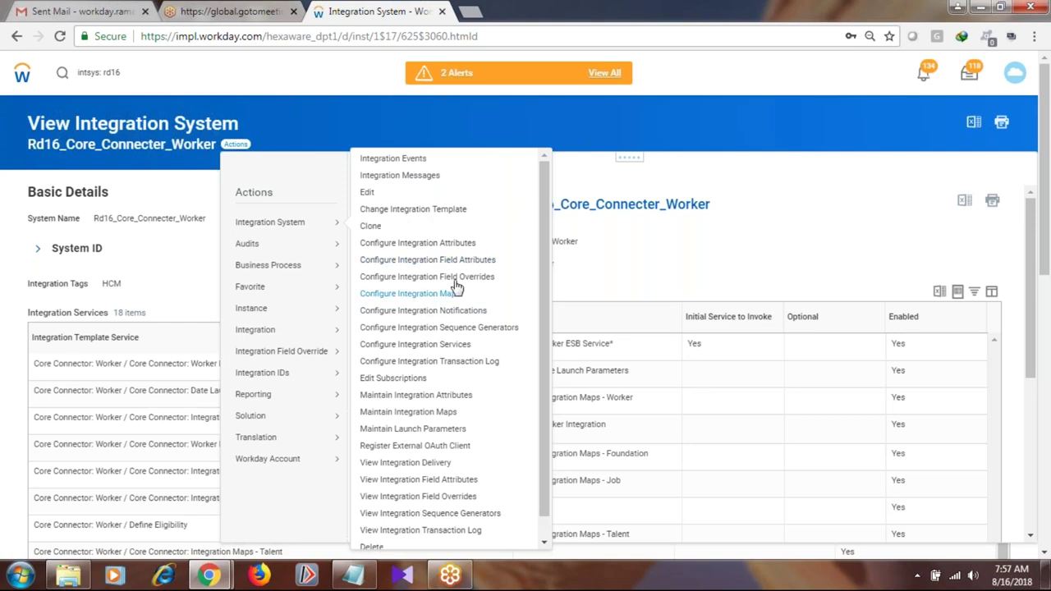
pyautogui.click(509, 277)
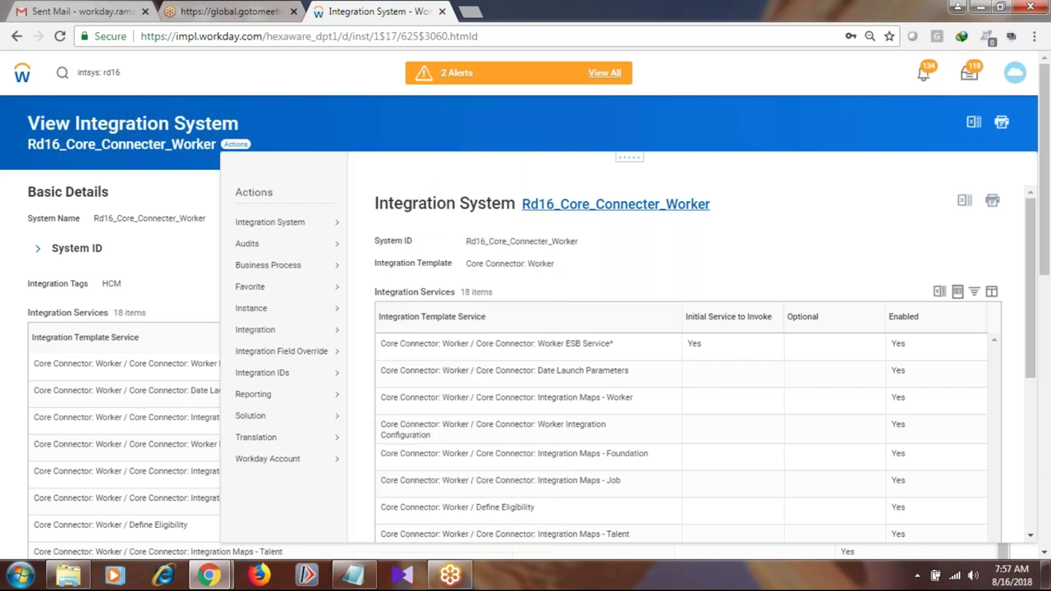